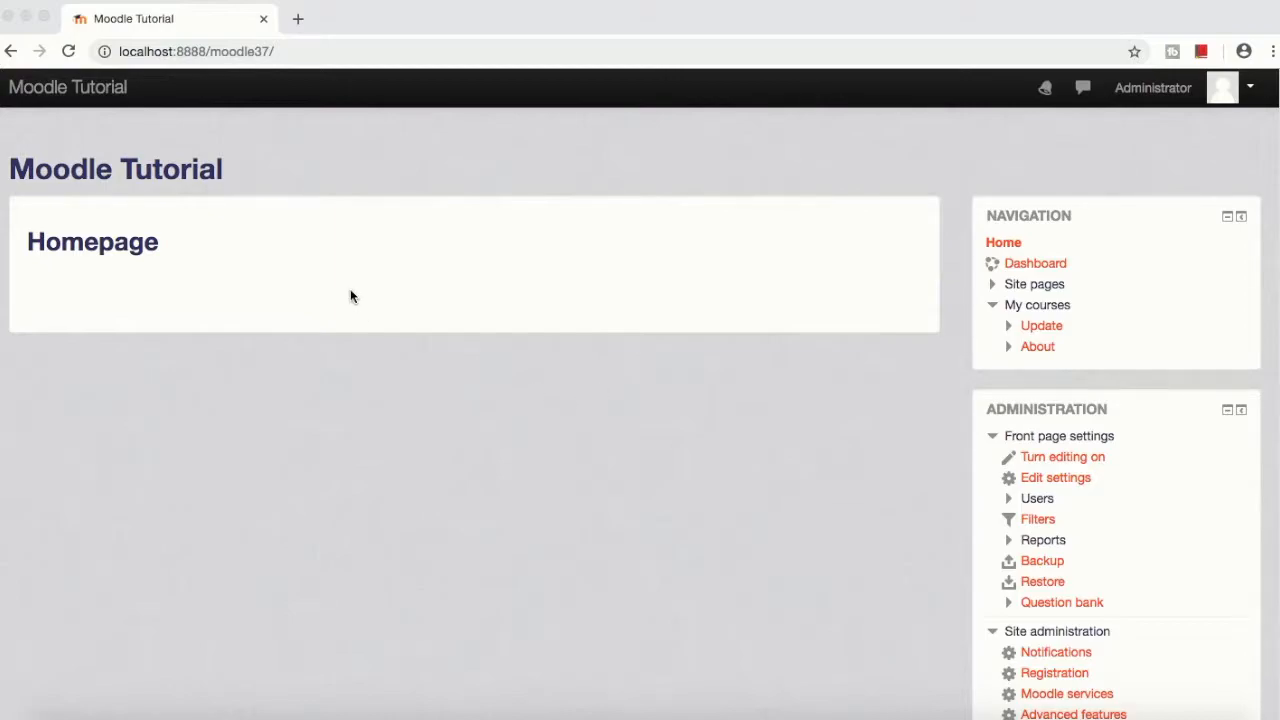
Step: Open the course and category management page from the site administration's course options
{"action": "scroll", "coordinate": [583, 362], "scroll_direction": "down", "scroll_amount": 1}
{"action": "scroll", "coordinate": [584, 366], "scroll_direction": "down", "scroll_amount": 5}
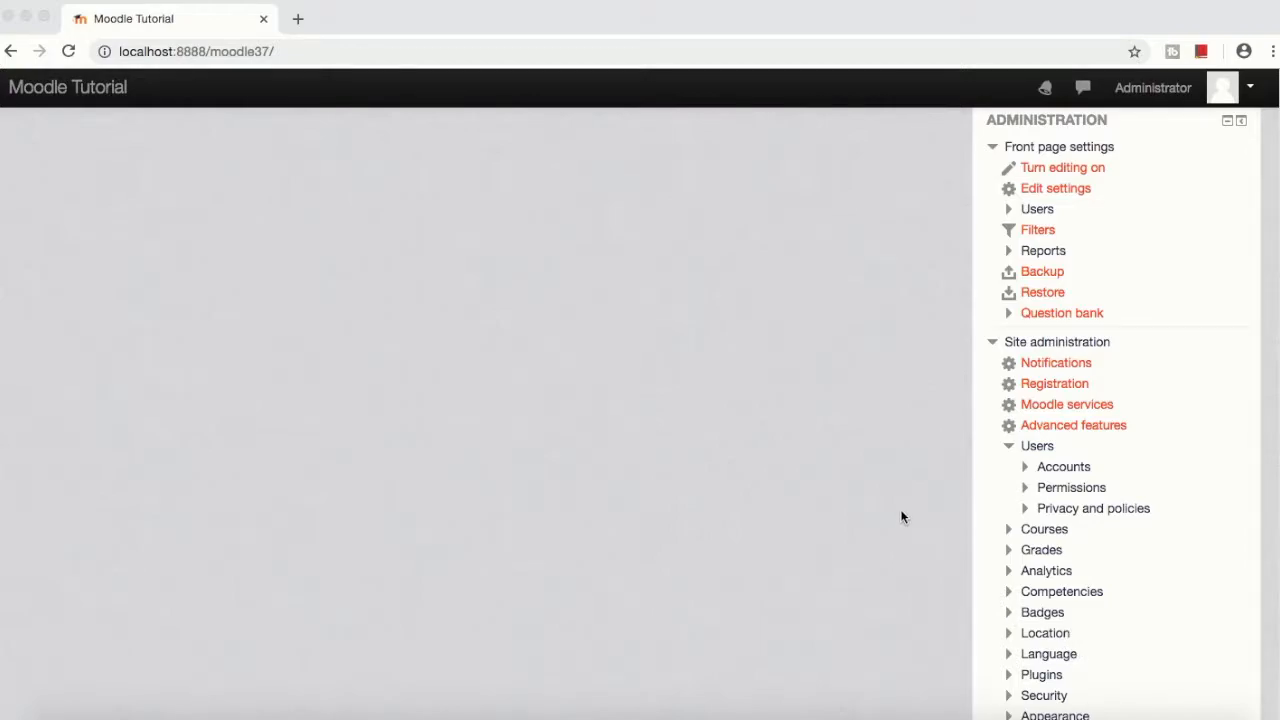
{"action": "scroll", "coordinate": [876, 508], "scroll_direction": "down", "scroll_amount": 1}
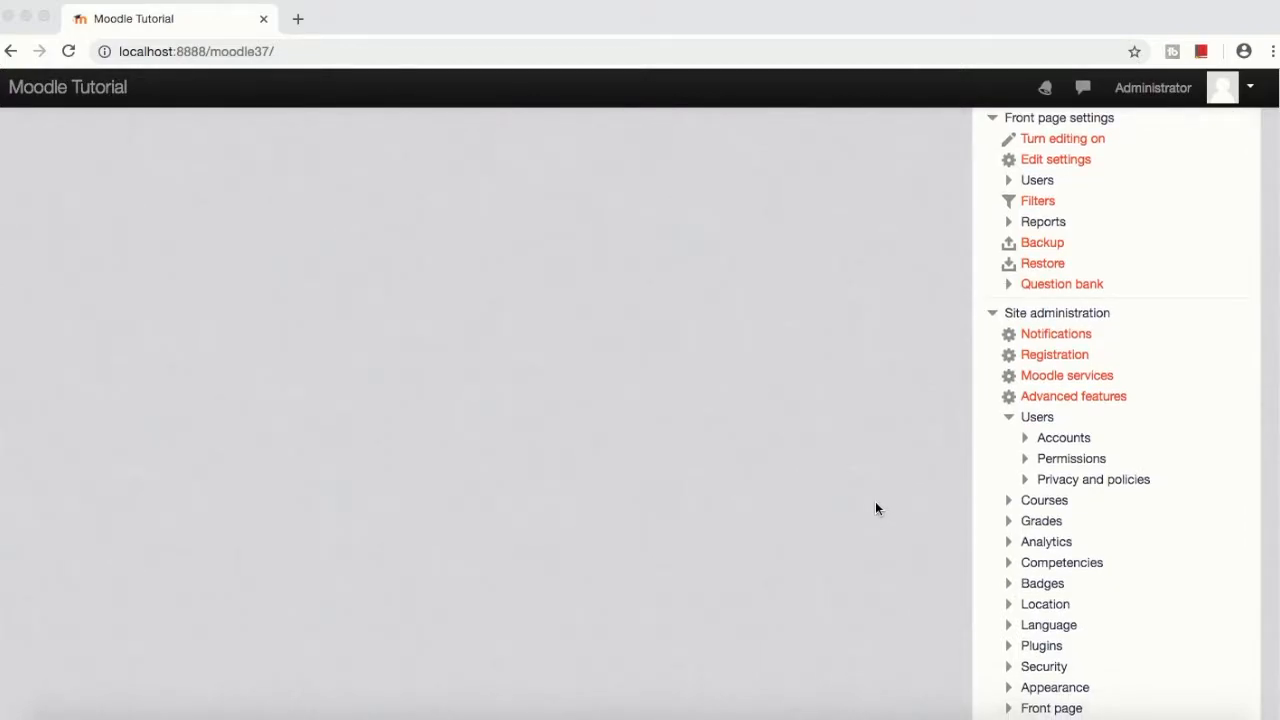
{"action": "left_click", "coordinate": [1008, 499]}
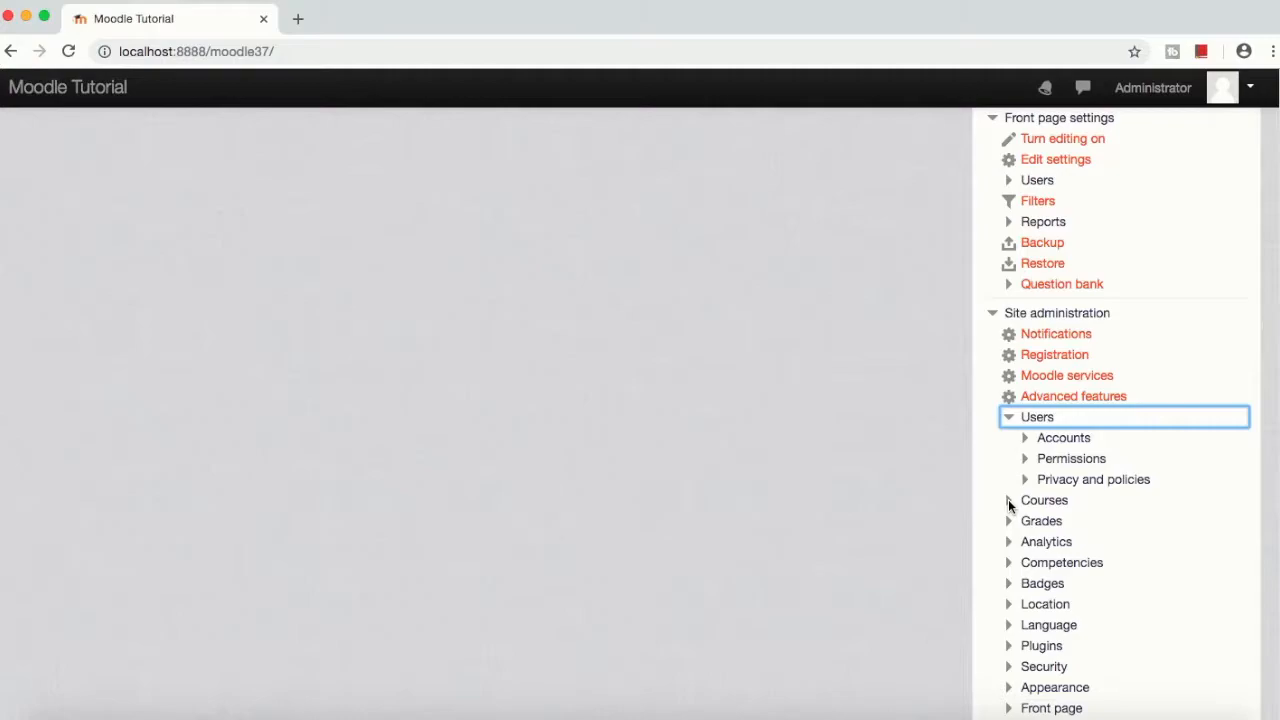
{"action": "left_click", "coordinate": [1008, 499]}
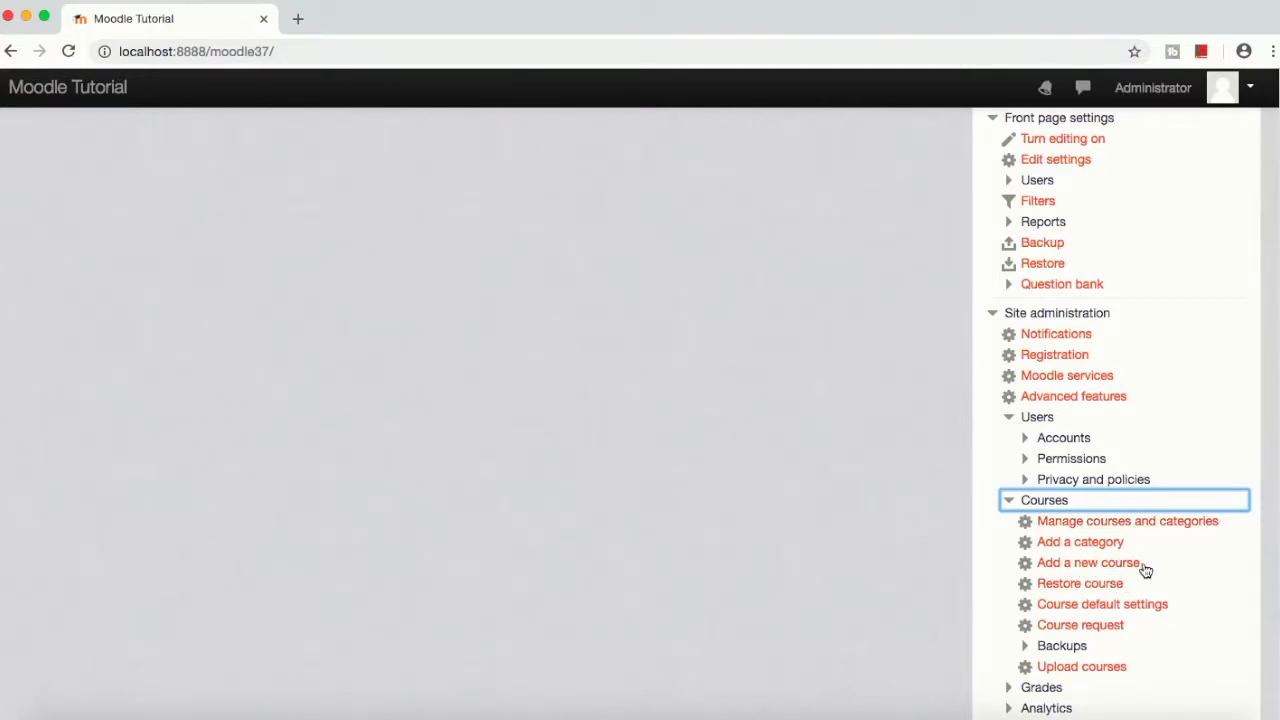
{"action": "left_click", "coordinate": [1133, 523]}
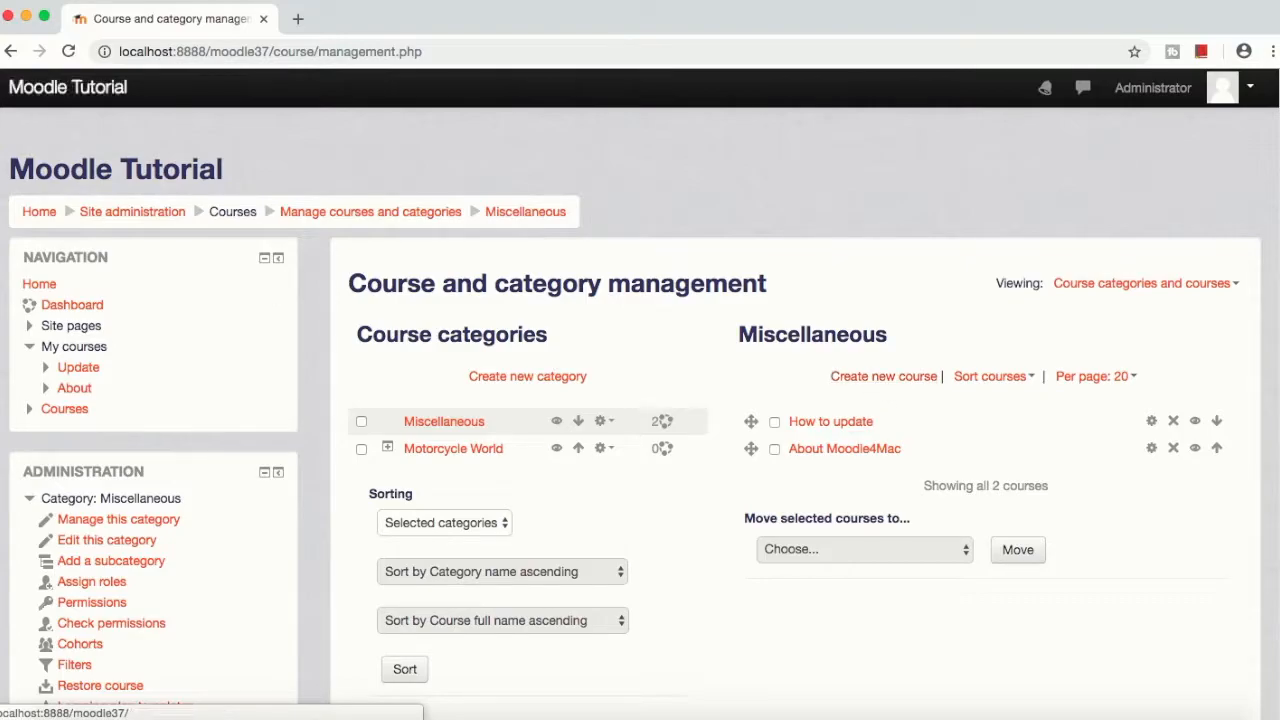
Step: Open the new course form from the category management page, then return to the site home page
{"action": "scroll", "coordinate": [213, 620], "scroll_direction": "down", "scroll_amount": 1}
{"action": "scroll", "coordinate": [213, 619], "scroll_direction": "down", "scroll_amount": 5}
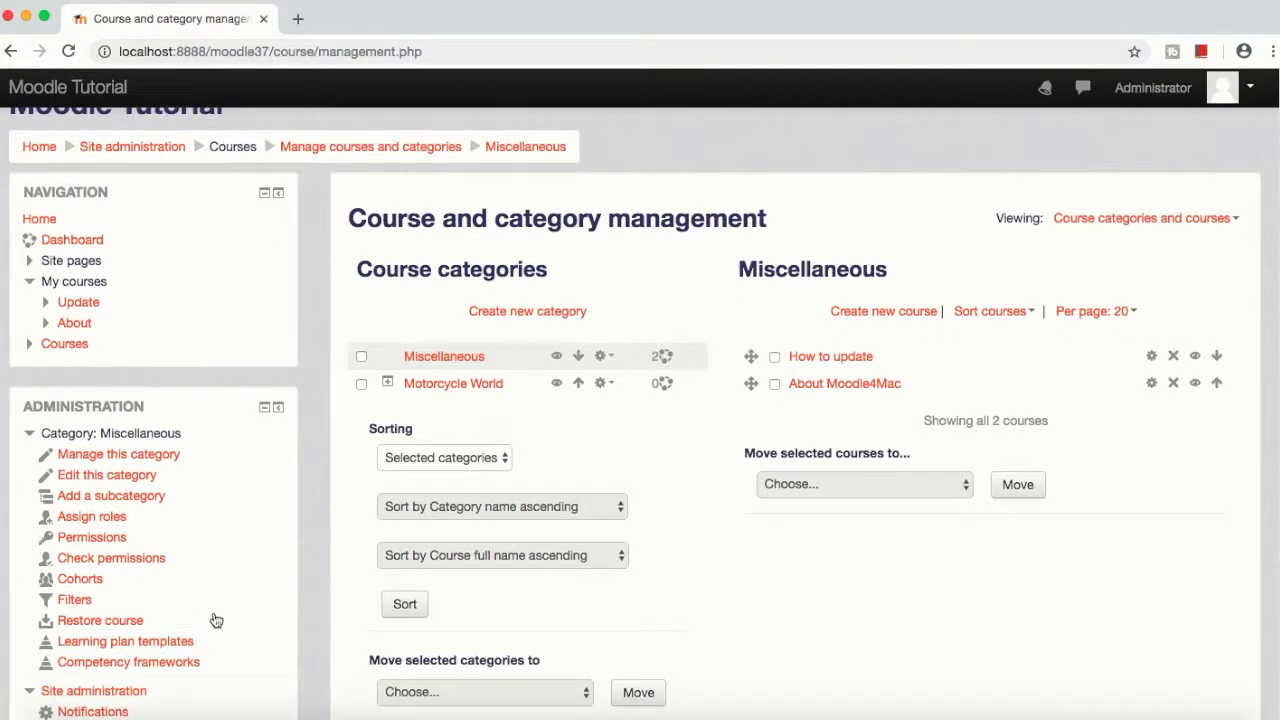
{"action": "scroll", "coordinate": [215, 621], "scroll_direction": "down", "scroll_amount": 2}
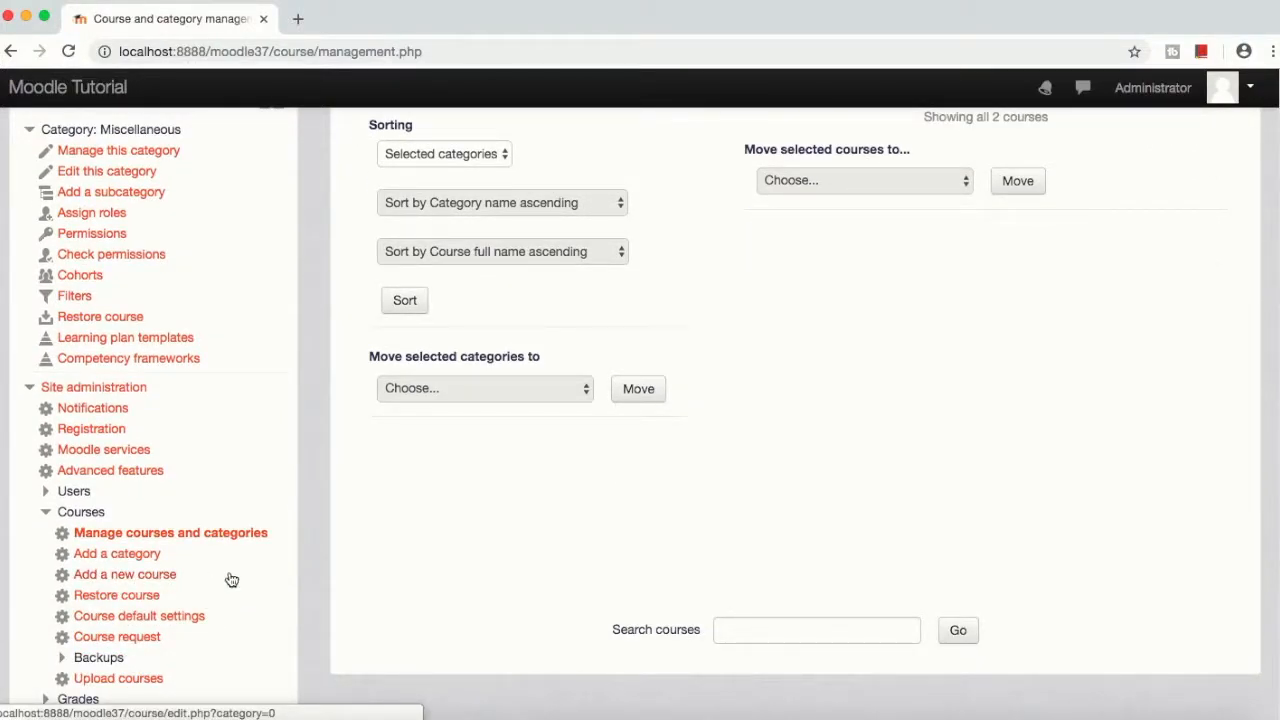
{"action": "left_click", "coordinate": [155, 575]}
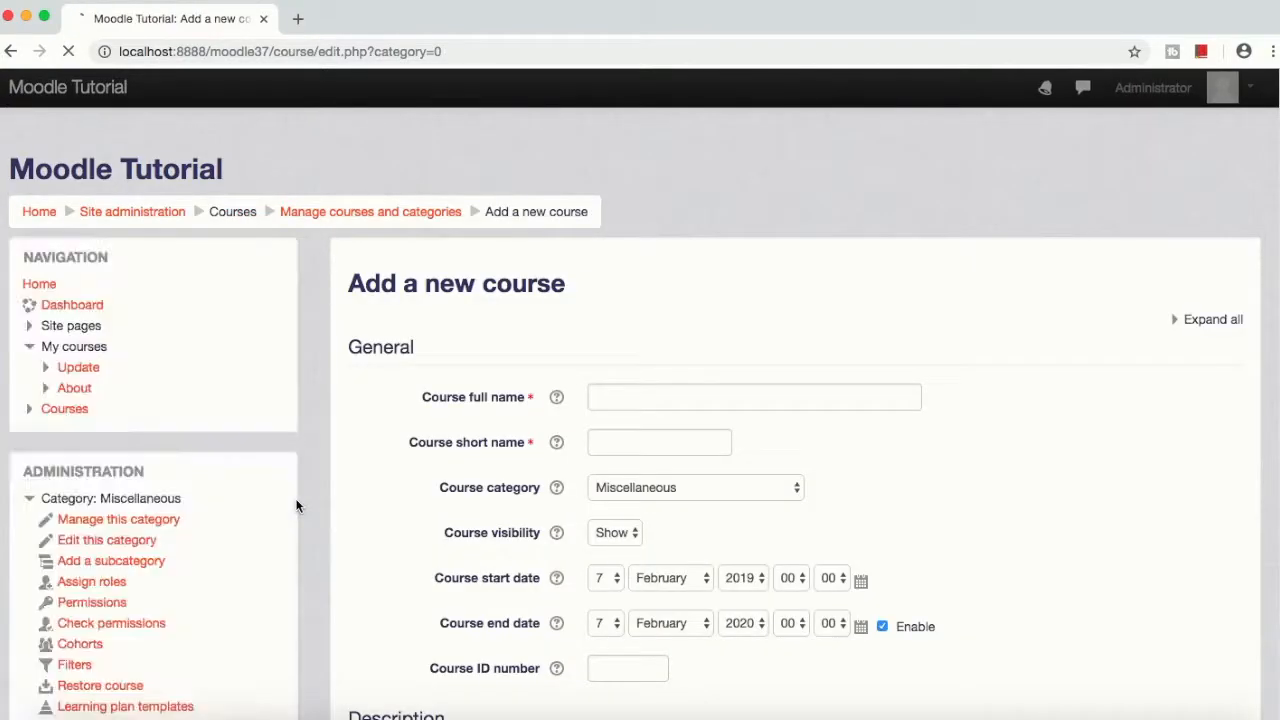
{"action": "left_click", "coordinate": [40, 213]}
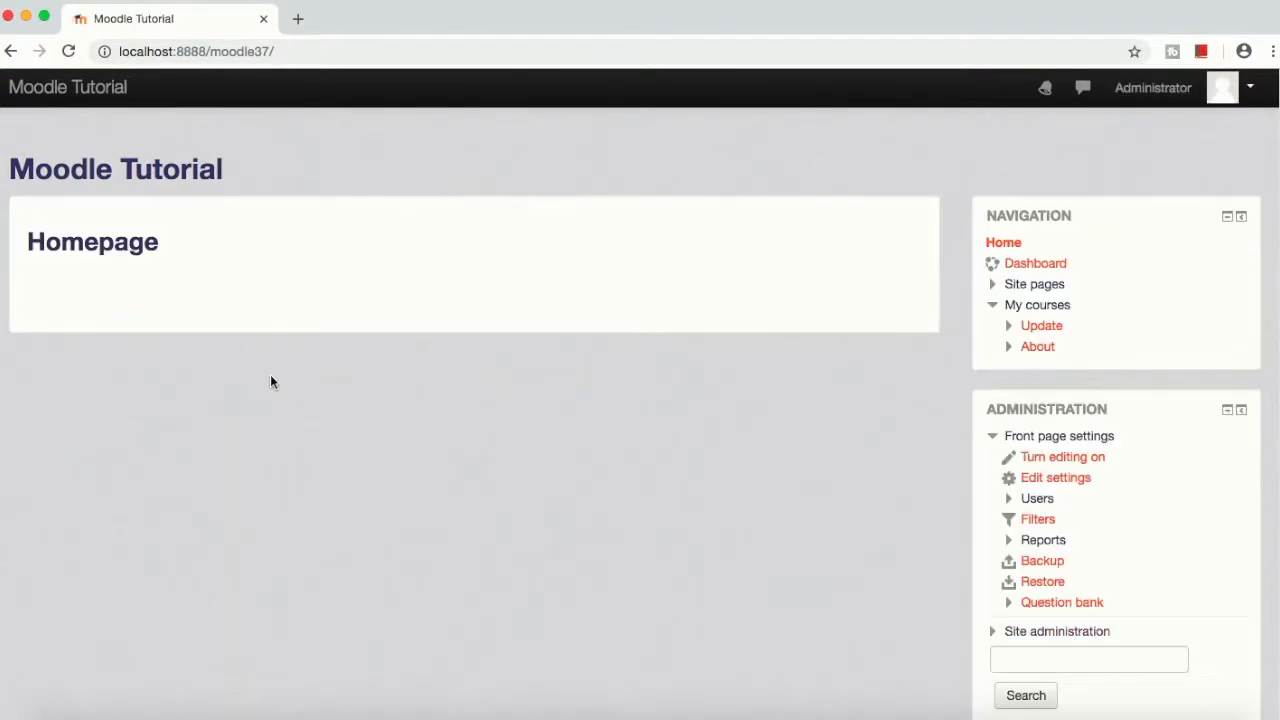
Step: Open the form for adding a new course from the home page's site administration options
{"action": "scroll", "coordinate": [746, 475], "scroll_direction": "down", "scroll_amount": 1}
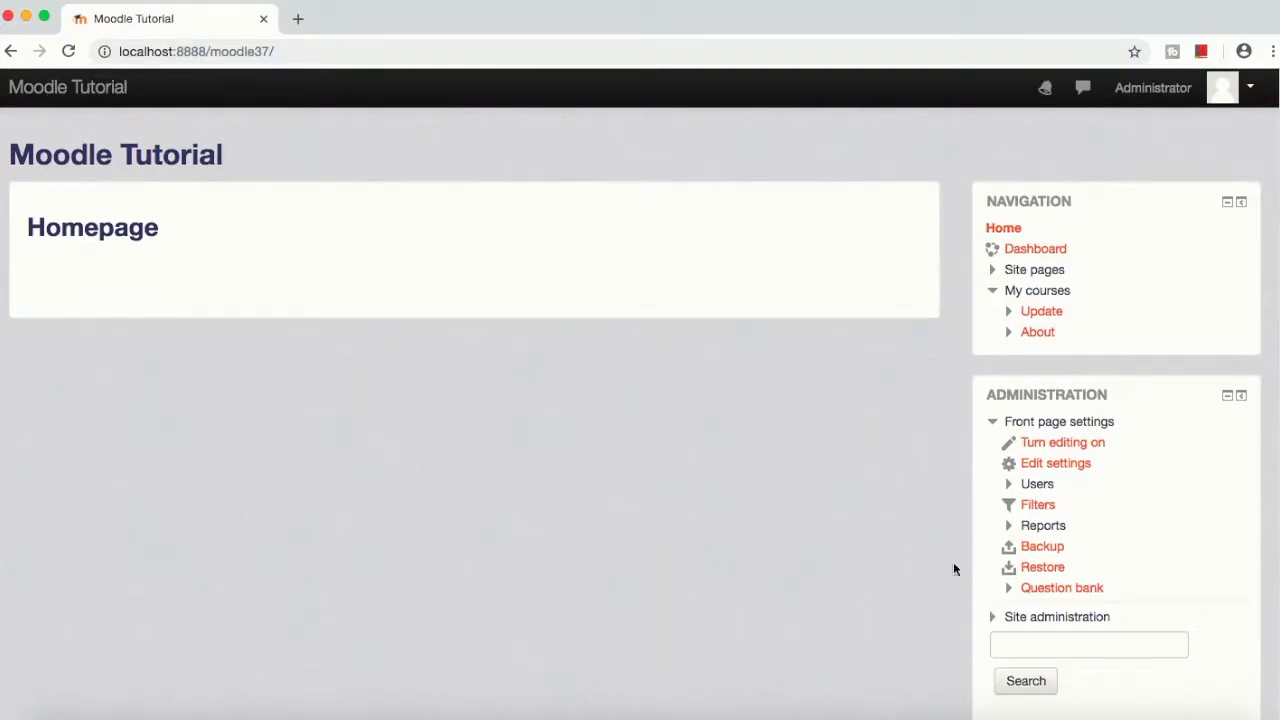
{"action": "left_click", "coordinate": [993, 618]}
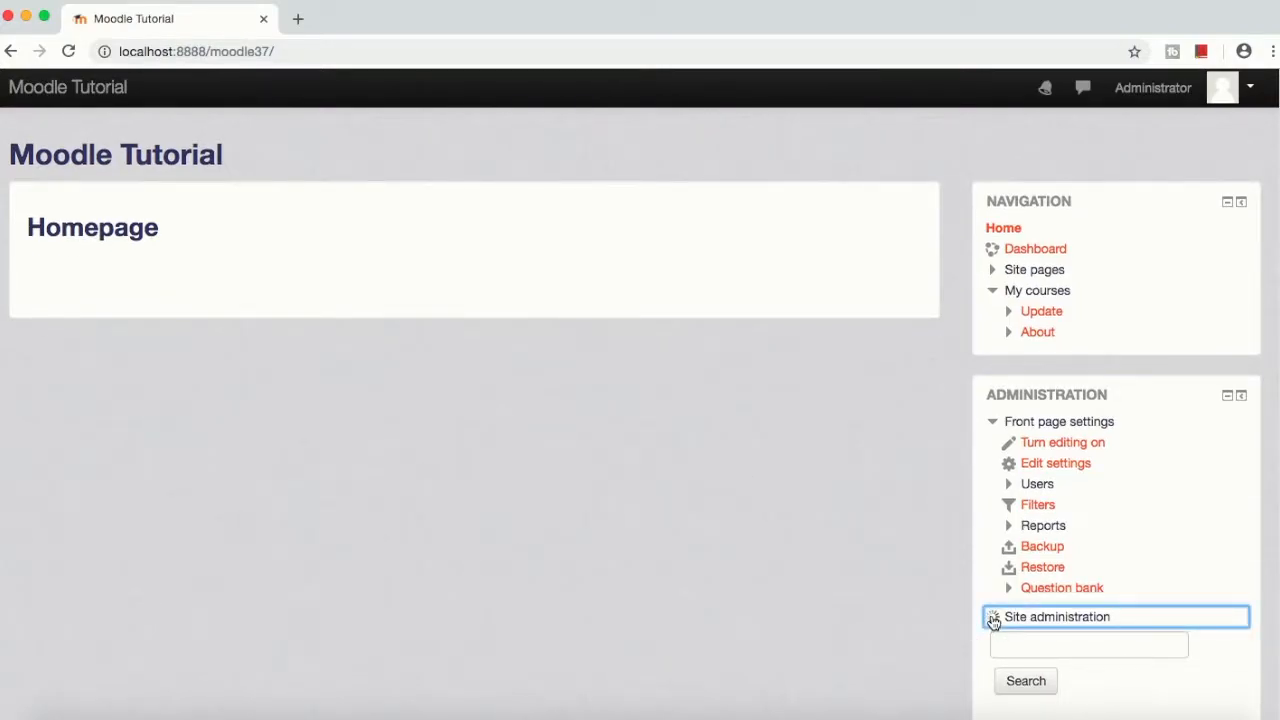
{"action": "scroll", "coordinate": [959, 610], "scroll_direction": "down", "scroll_amount": 5}
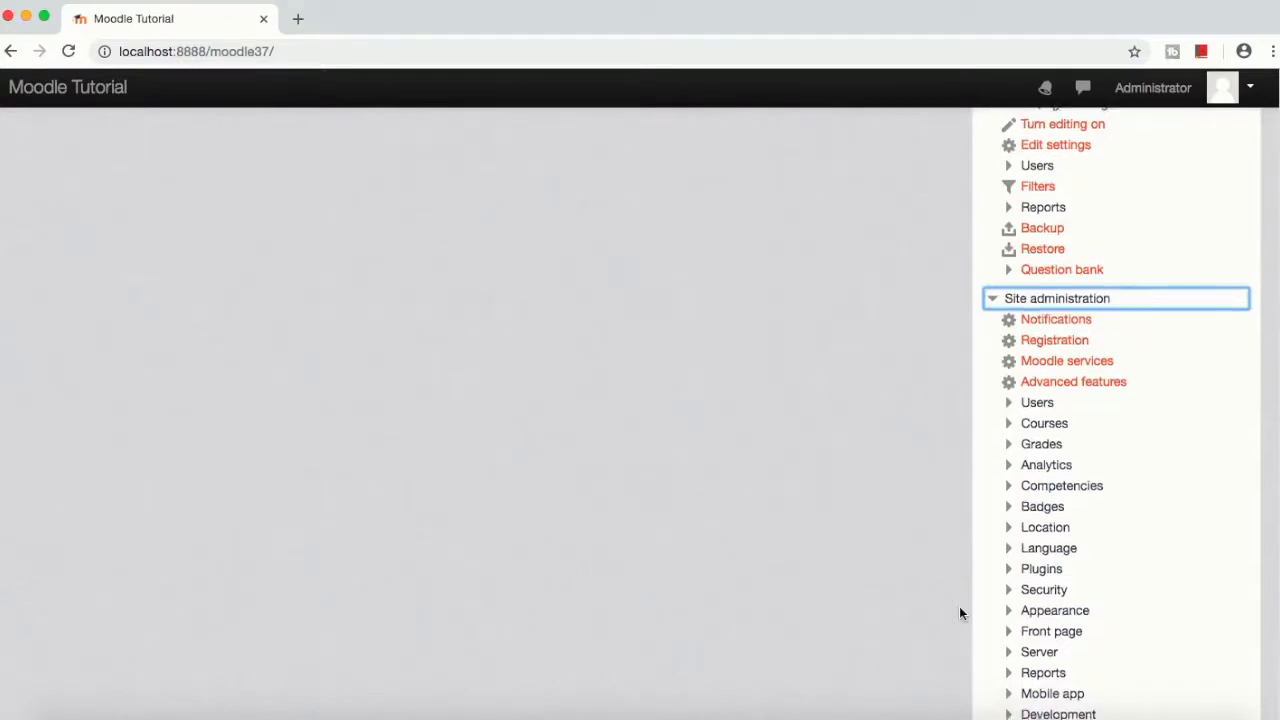
{"action": "left_click", "coordinate": [1008, 424]}
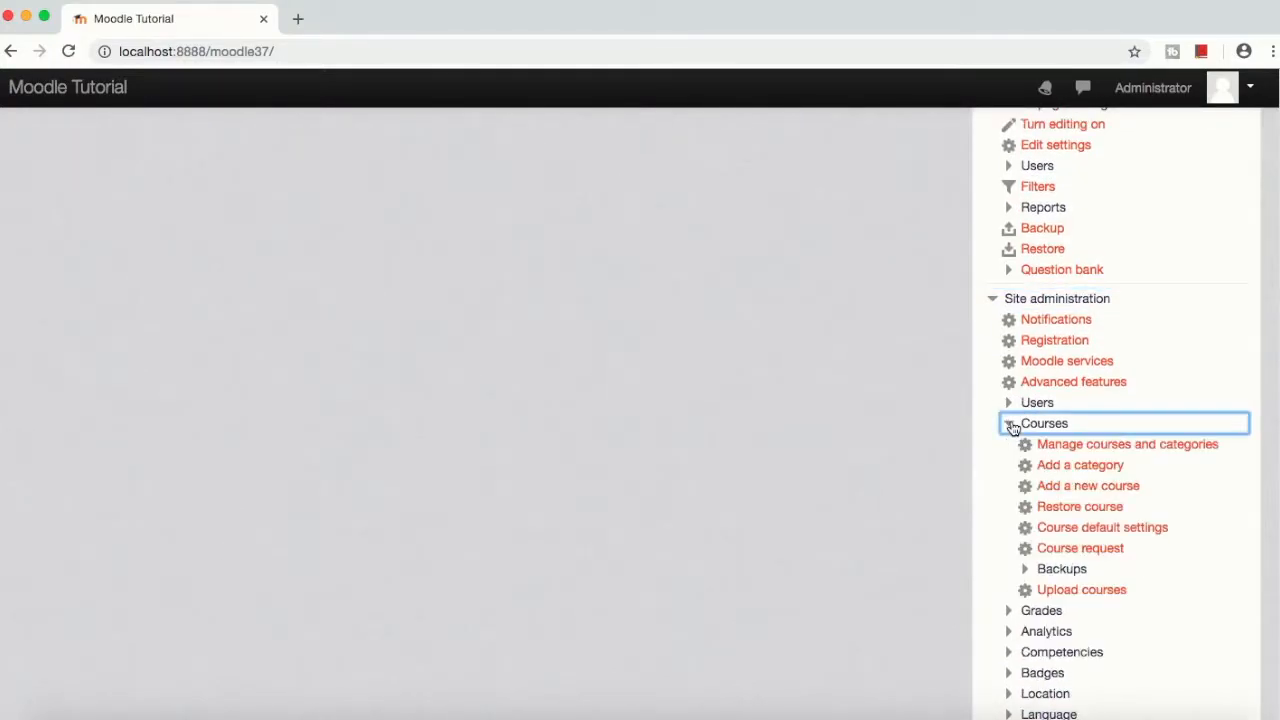
{"action": "left_click", "coordinate": [1064, 494]}
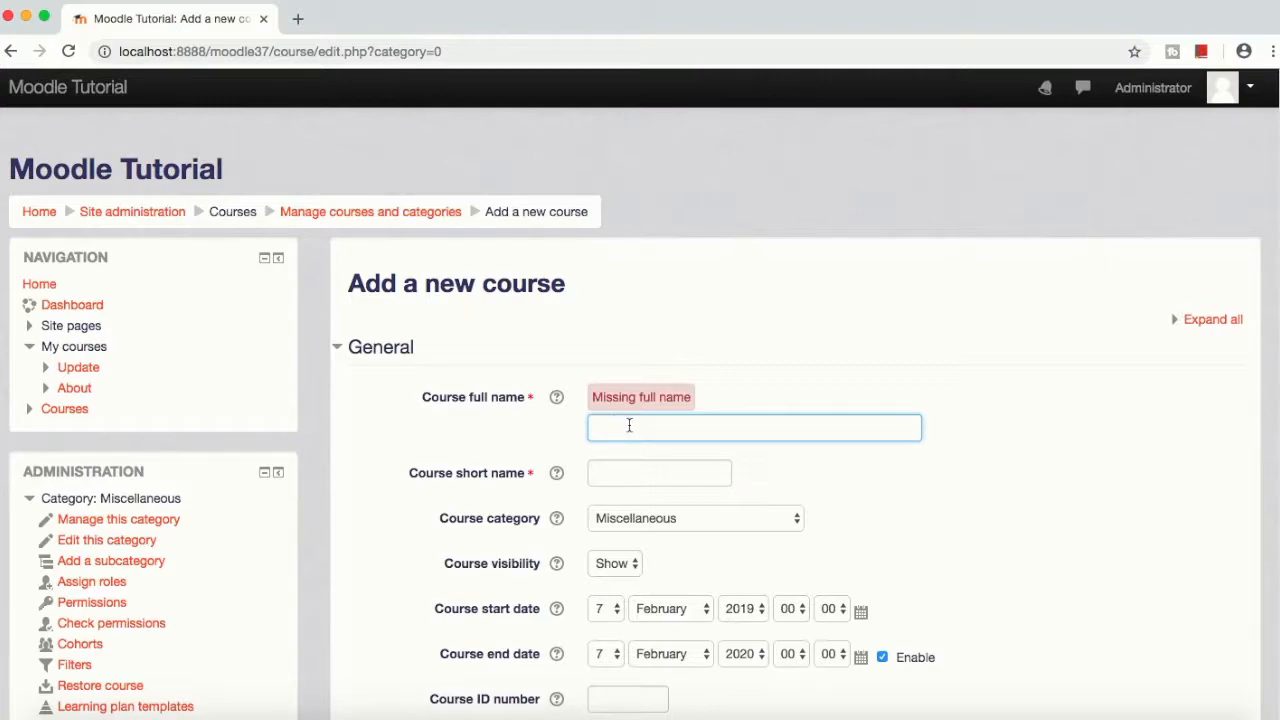
Step: Enter "How to ride a Motorcycle" as both the course full name and the course short name
{"action": "type", "text": "How to ride a Motorcycle"}
{"action": "left_click", "coordinate": [631, 476]}
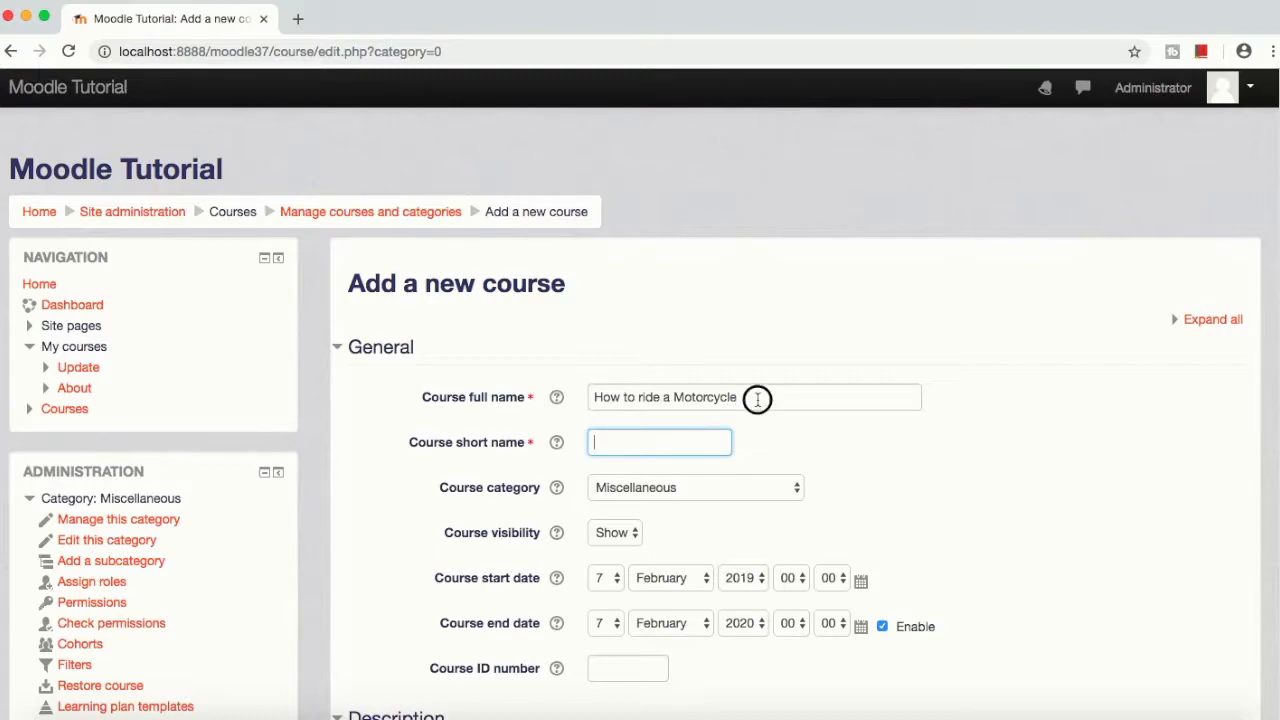
{"action": "left_click", "coordinate": [560, 400]}
{"action": "triple_click", "coordinate": [680, 397]}
{"action": "key", "text": "super+c"}
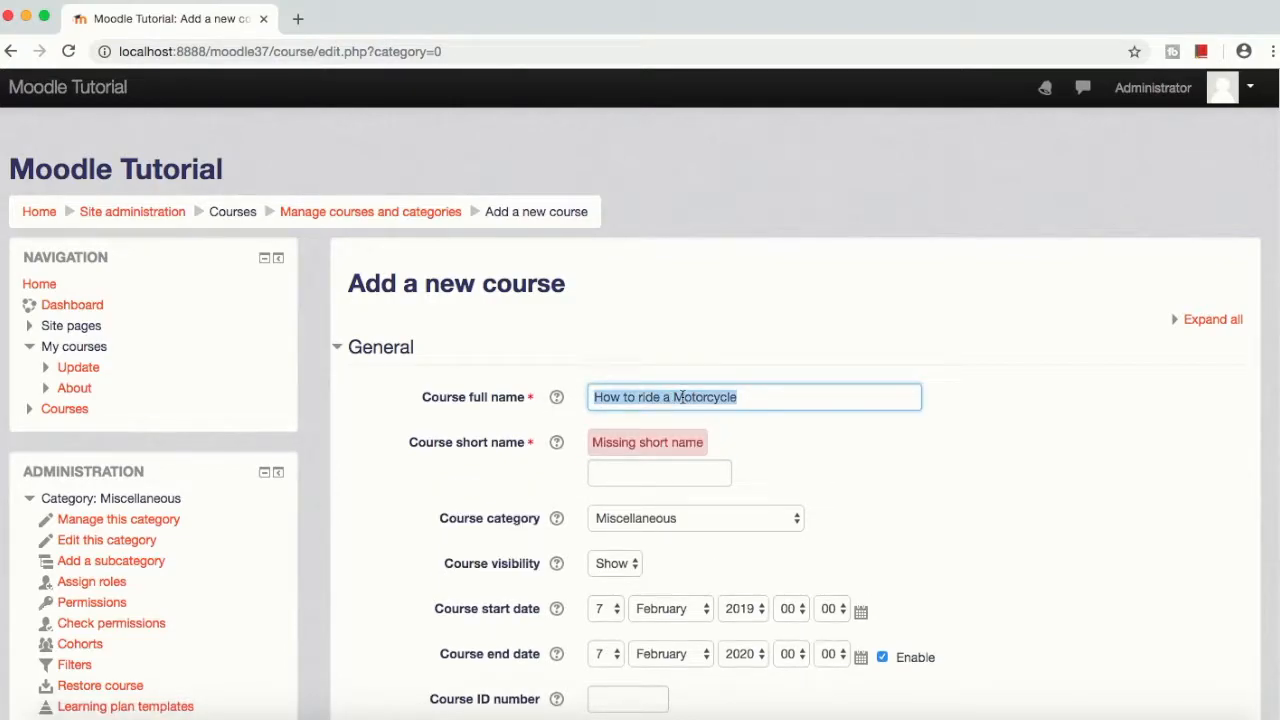
{"action": "left_click", "coordinate": [643, 480]}
{"action": "key", "text": "super+v"}
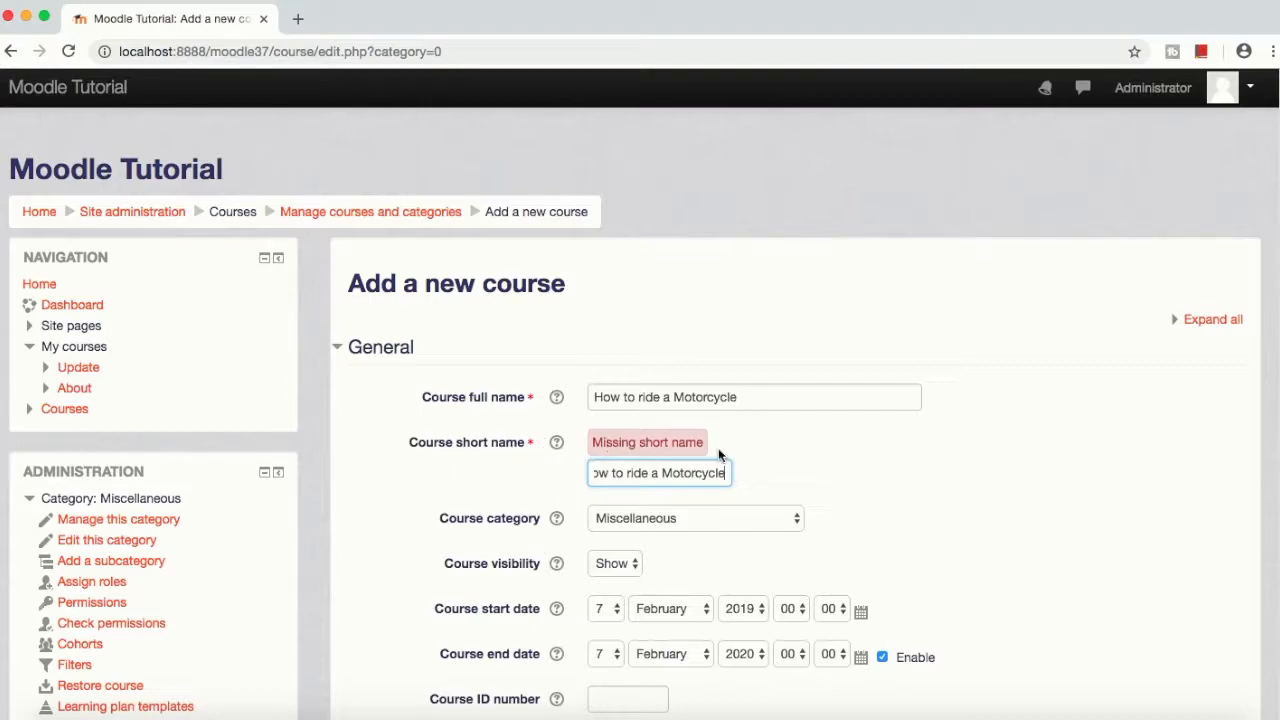
Step: Set the course category to Motorcycle World
{"action": "scroll", "coordinate": [985, 489], "scroll_direction": "down", "scroll_amount": 3}
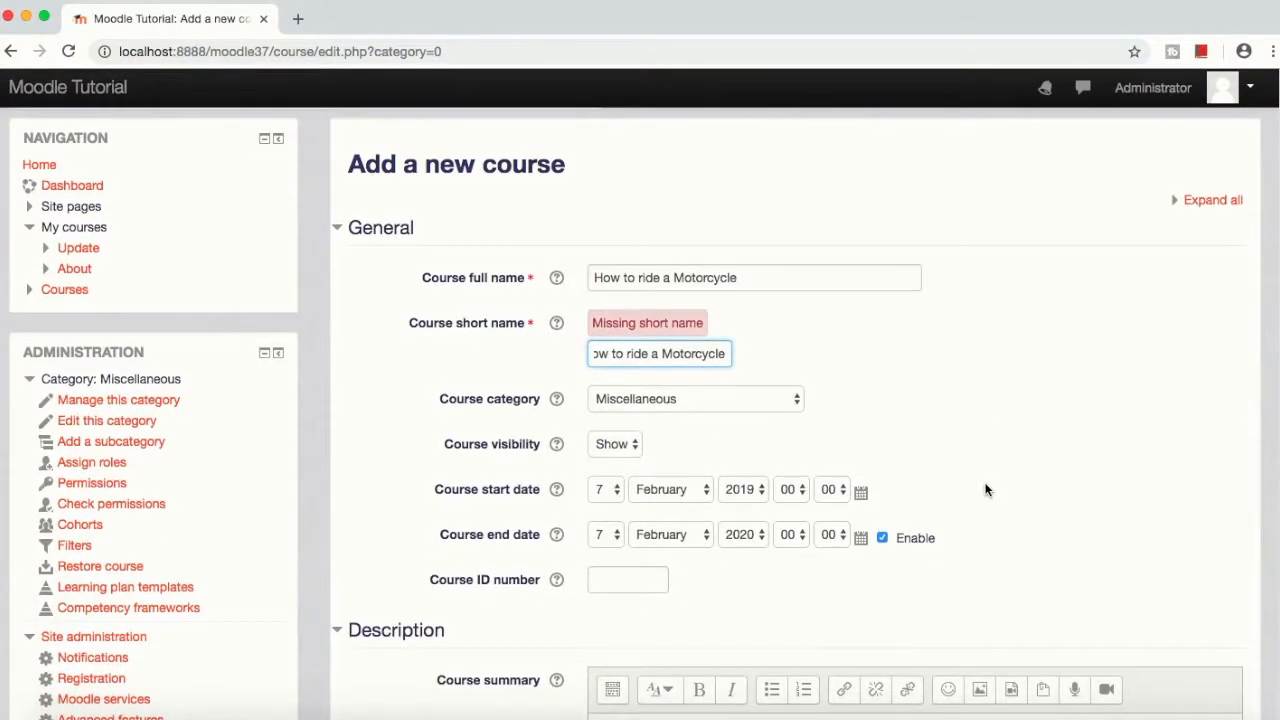
{"action": "left_click", "coordinate": [670, 401]}
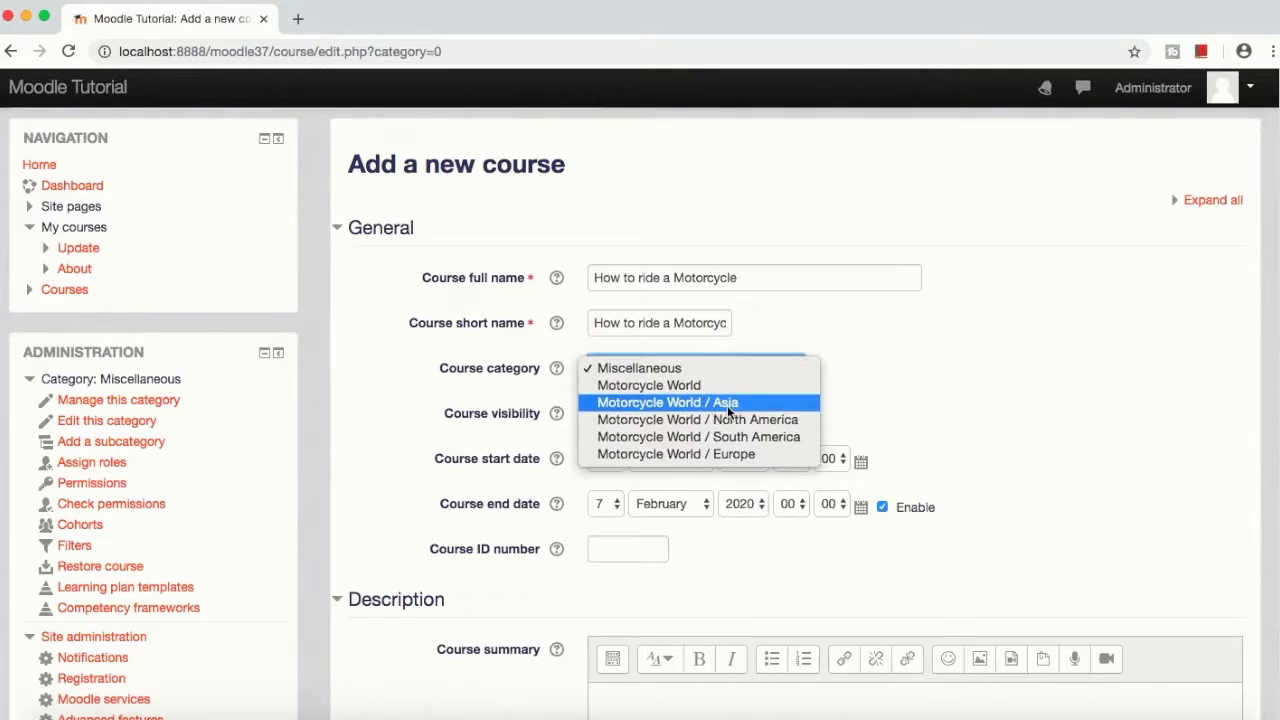
{"action": "left_click", "coordinate": [966, 382]}
{"action": "left_click", "coordinate": [636, 378]}
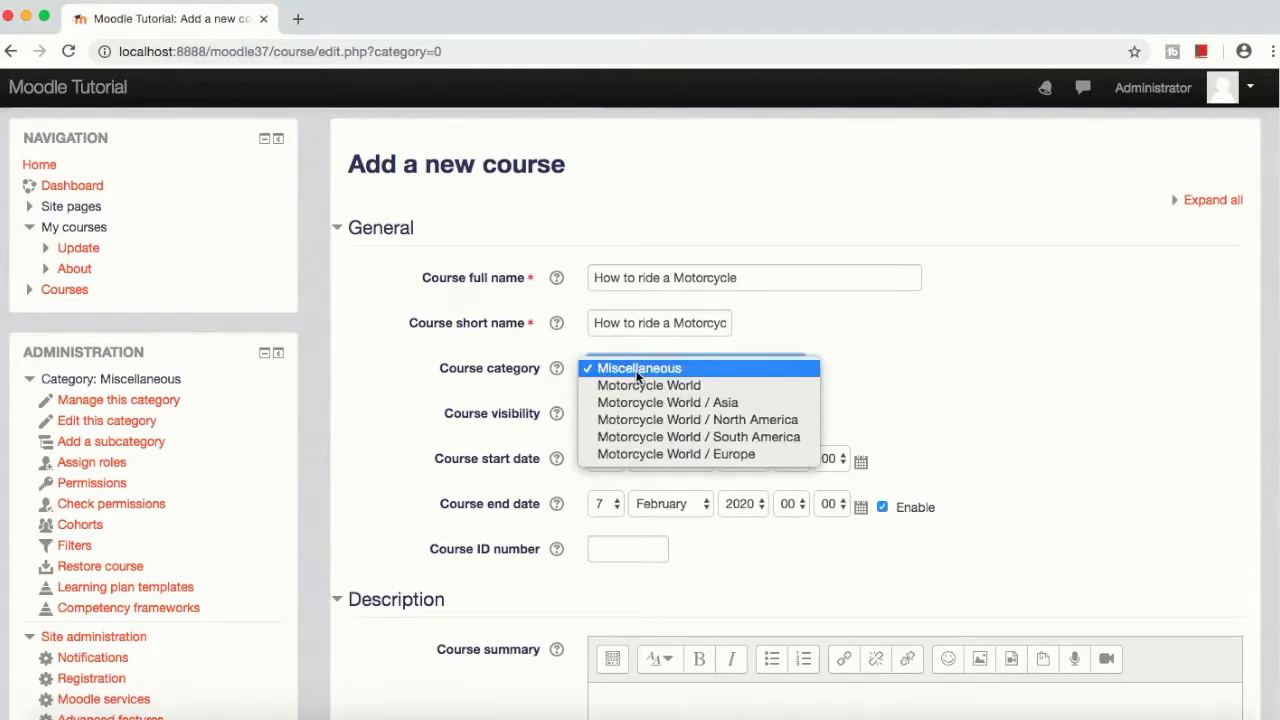
{"action": "left_click", "coordinate": [640, 386]}
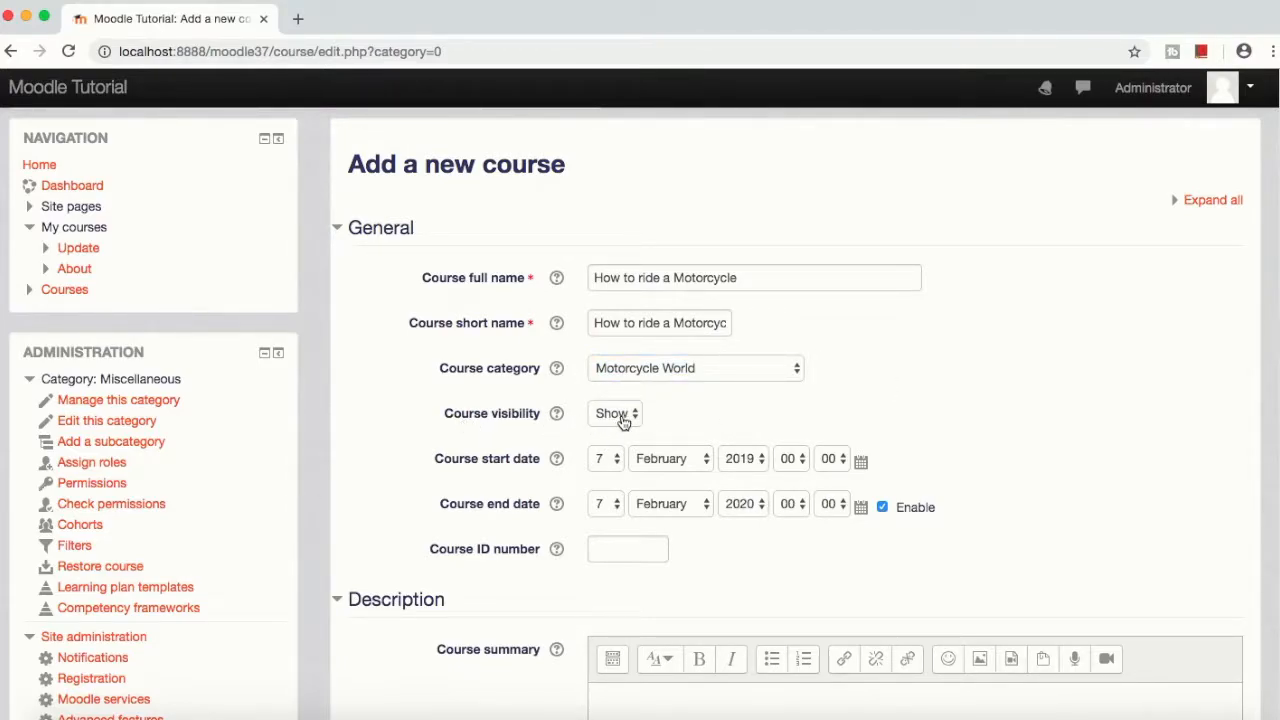
Step: Disable the course end date
{"action": "scroll", "coordinate": [1080, 391], "scroll_direction": "down", "scroll_amount": 1}
{"action": "scroll", "coordinate": [1080, 393], "scroll_direction": "down", "scroll_amount": 1}
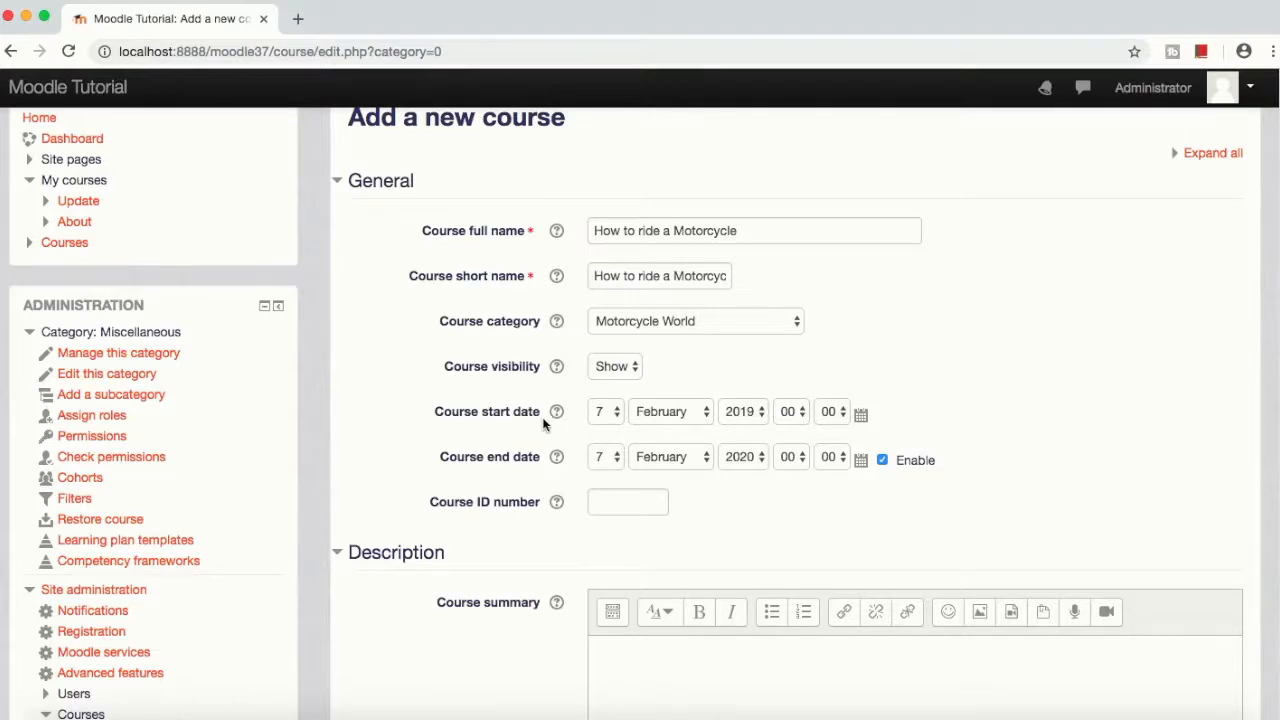
{"action": "left_click", "coordinate": [883, 461]}
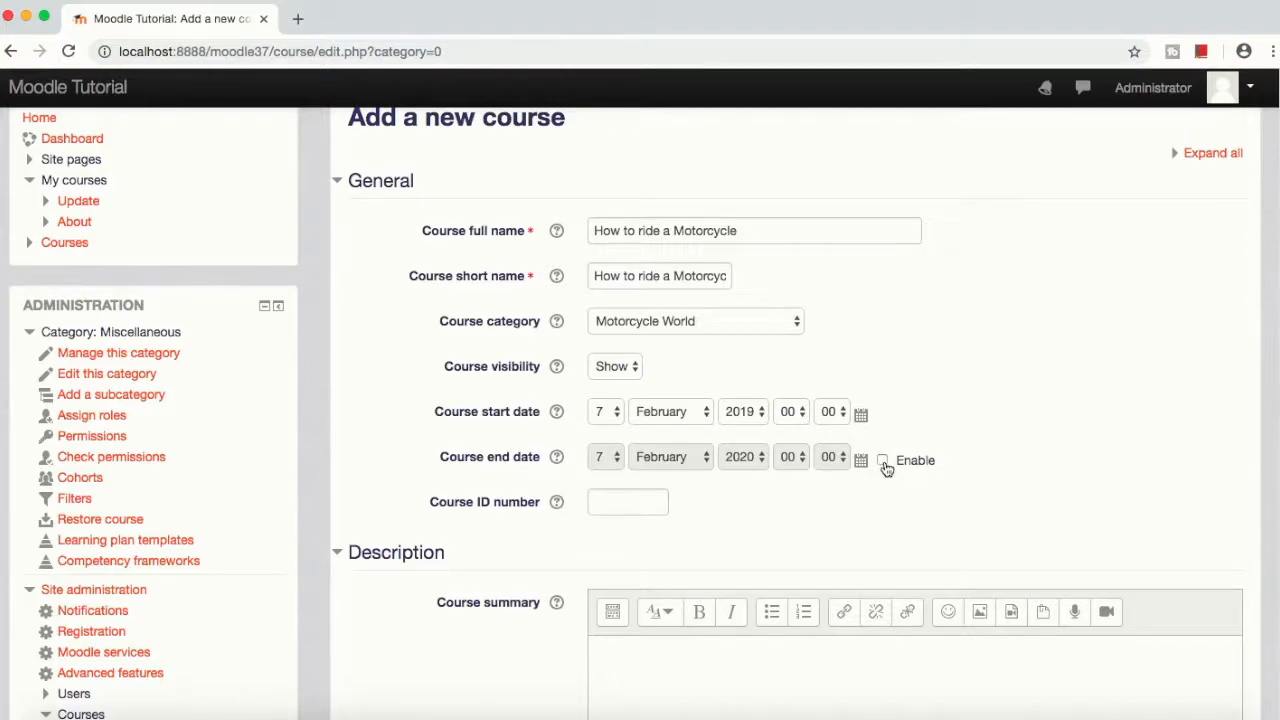
{"action": "left_click", "coordinate": [883, 461]}
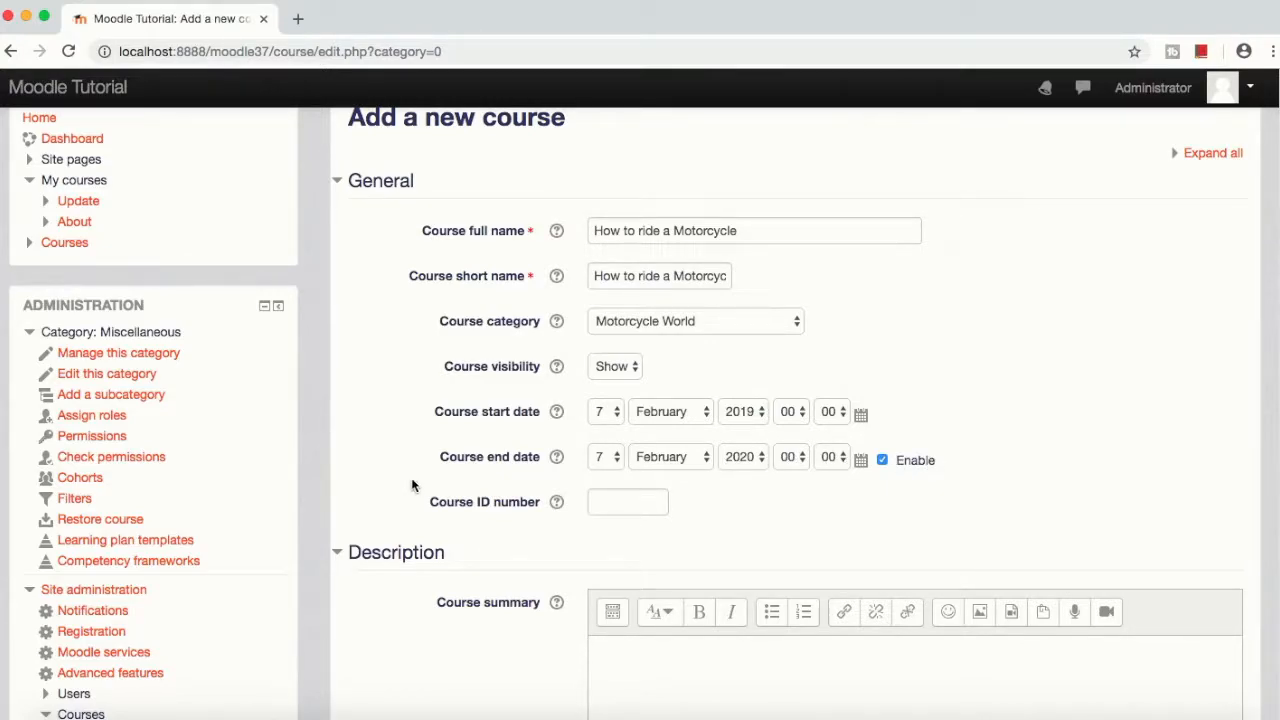
{"action": "left_click", "coordinate": [883, 463]}
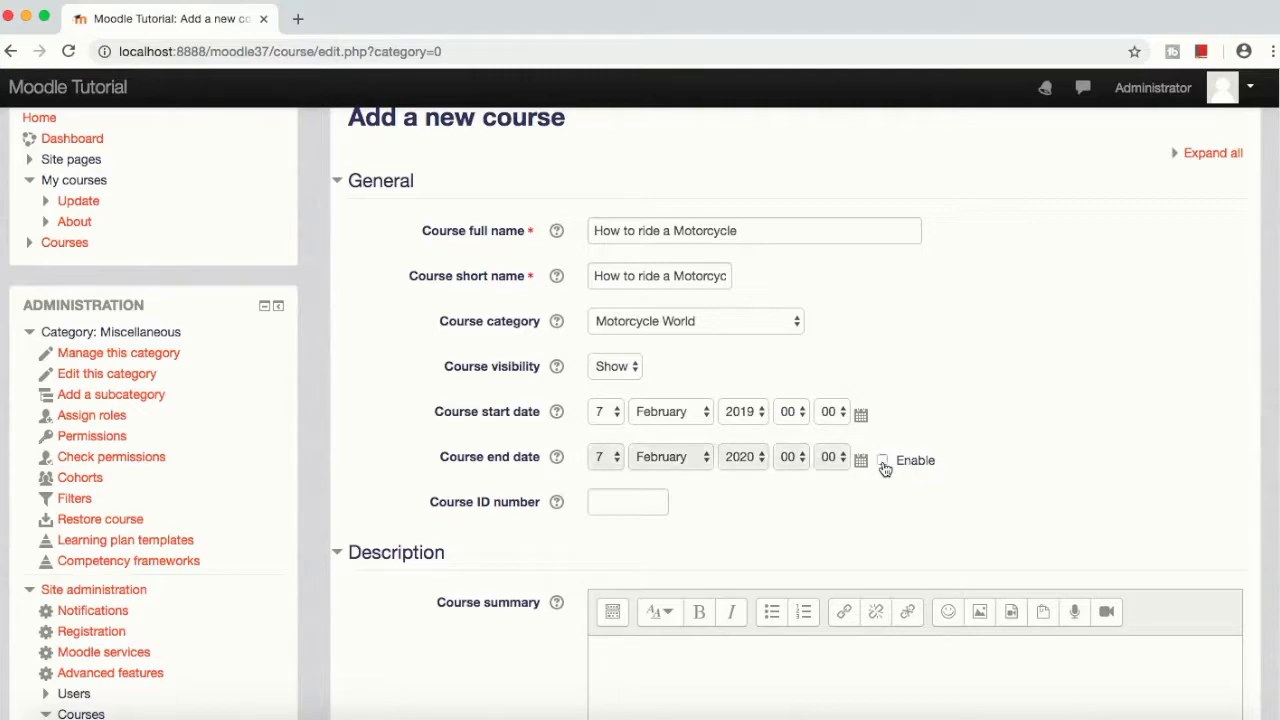
Step: Write the course summary "This course will tell users how to ride a motorcycle."
{"action": "scroll", "coordinate": [950, 490], "scroll_direction": "down", "scroll_amount": 1}
{"action": "scroll", "coordinate": [955, 484], "scroll_direction": "down", "scroll_amount": 1}
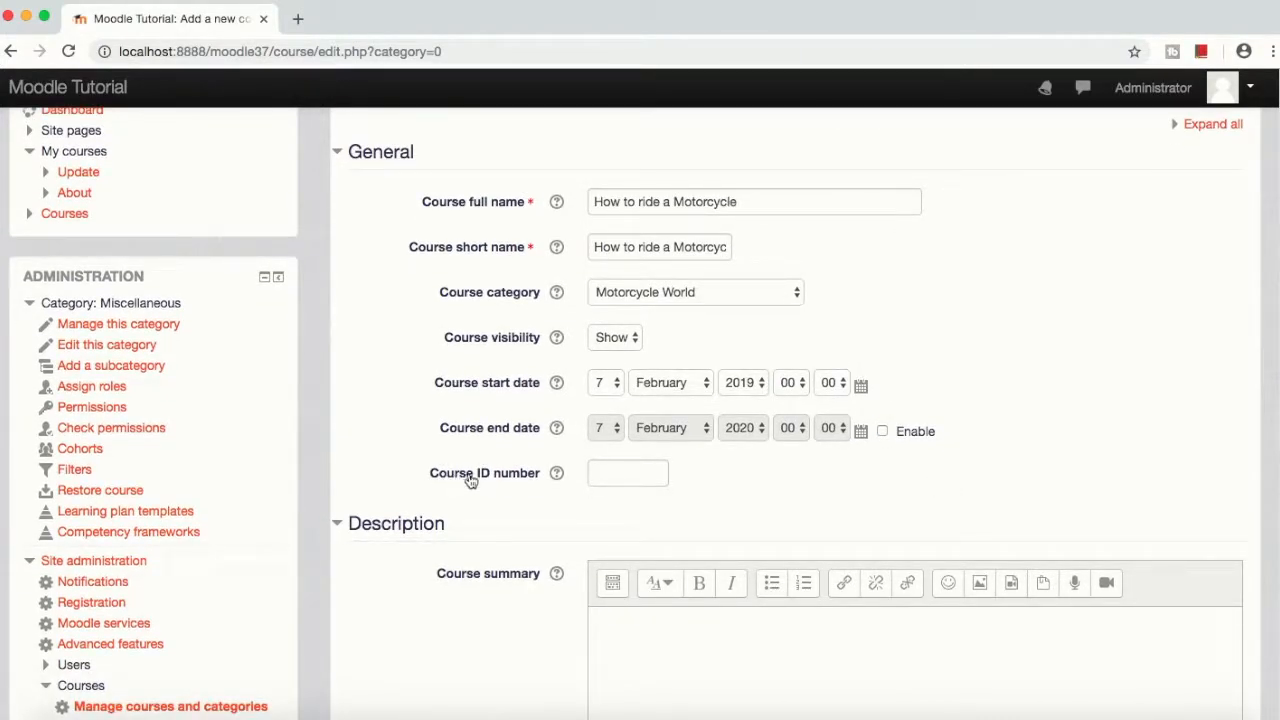
{"action": "scroll", "coordinate": [636, 480], "scroll_direction": "down", "scroll_amount": 5}
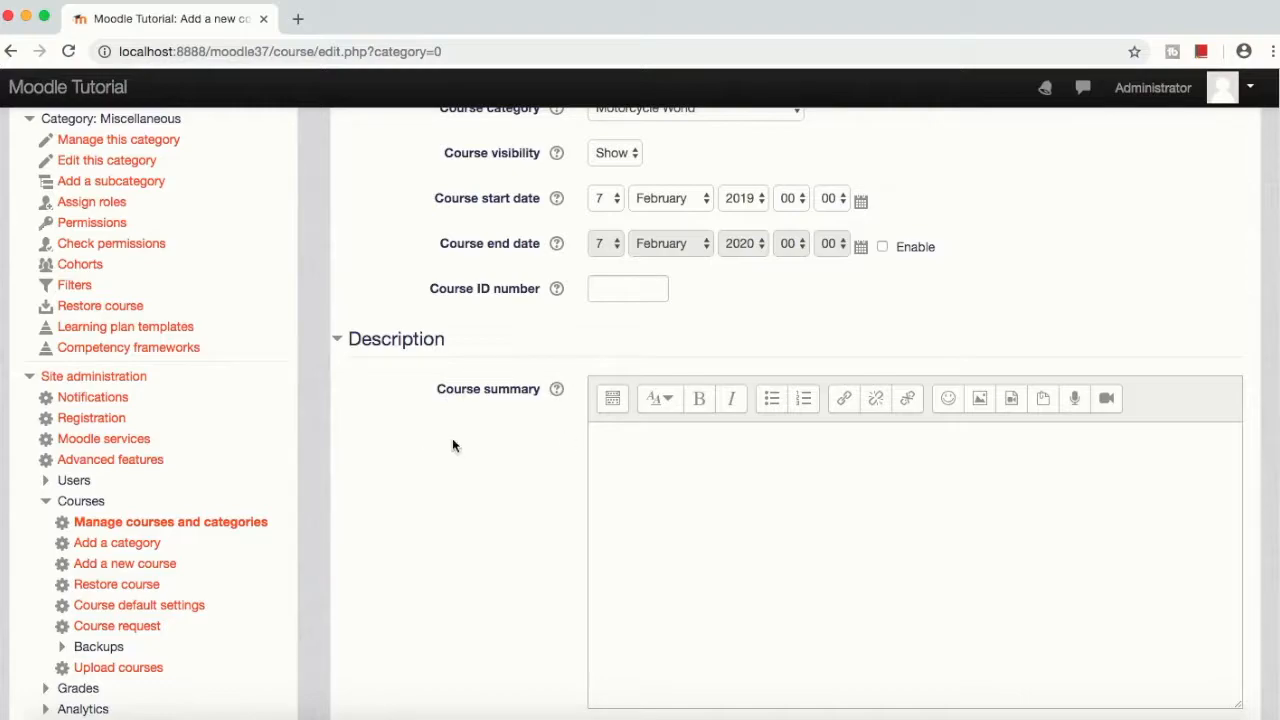
{"action": "left_click", "coordinate": [652, 465]}
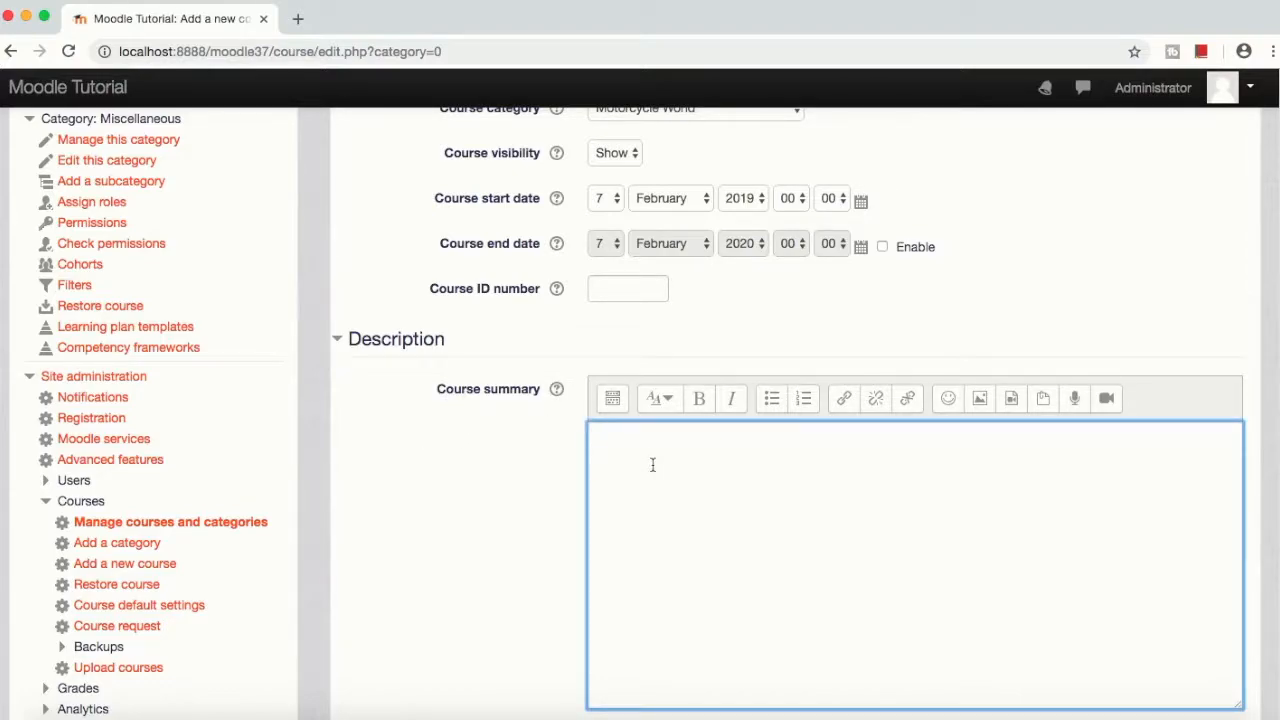
{"action": "type", "text": "Th"}
{"action": "key", "text": "BackSpace"}
{"action": "key", "text": "BackSpace"}
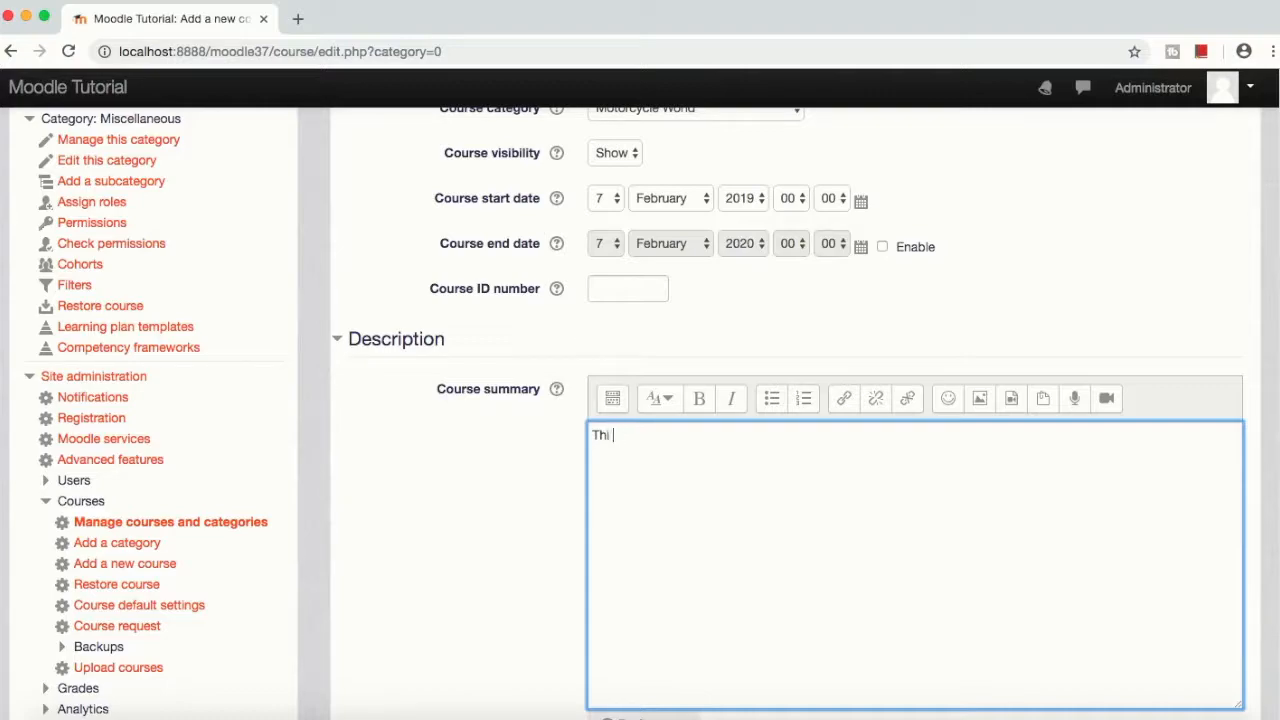
{"action": "type", "text": "is co"}
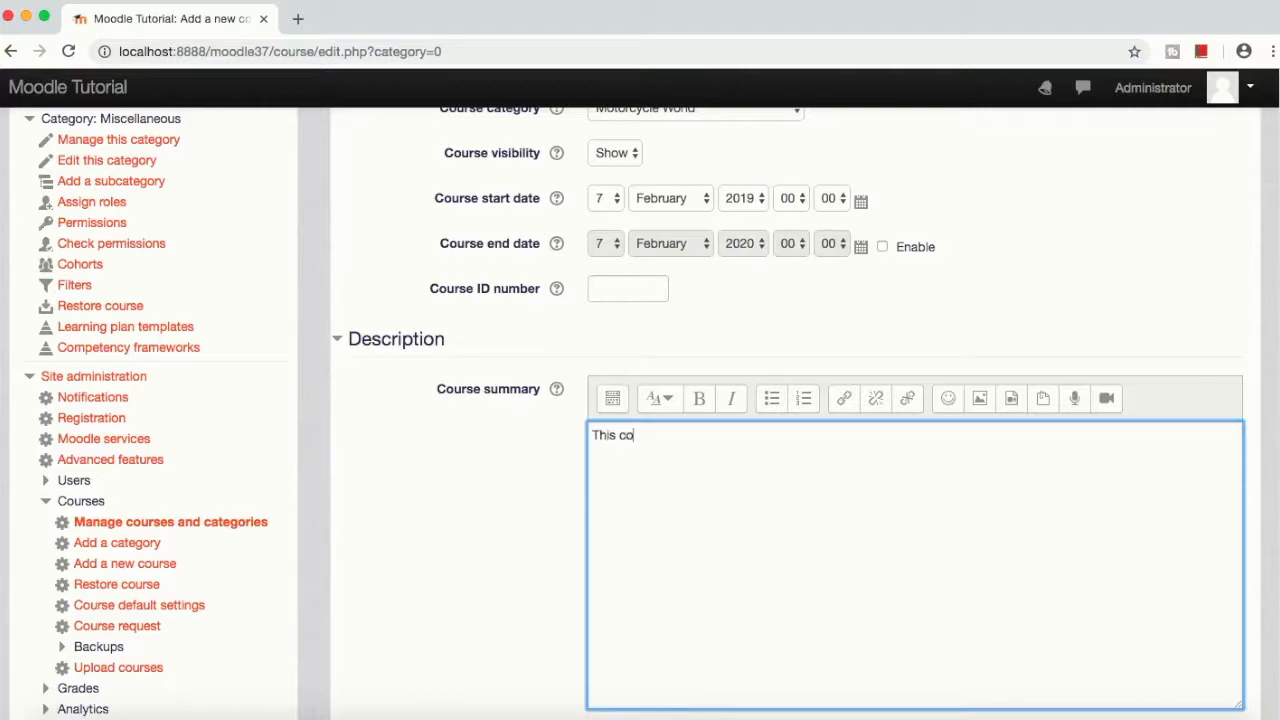
{"action": "type", "text": "urse will"}
{"action": "type", "text": "tell users how to ride a motorcycle."}
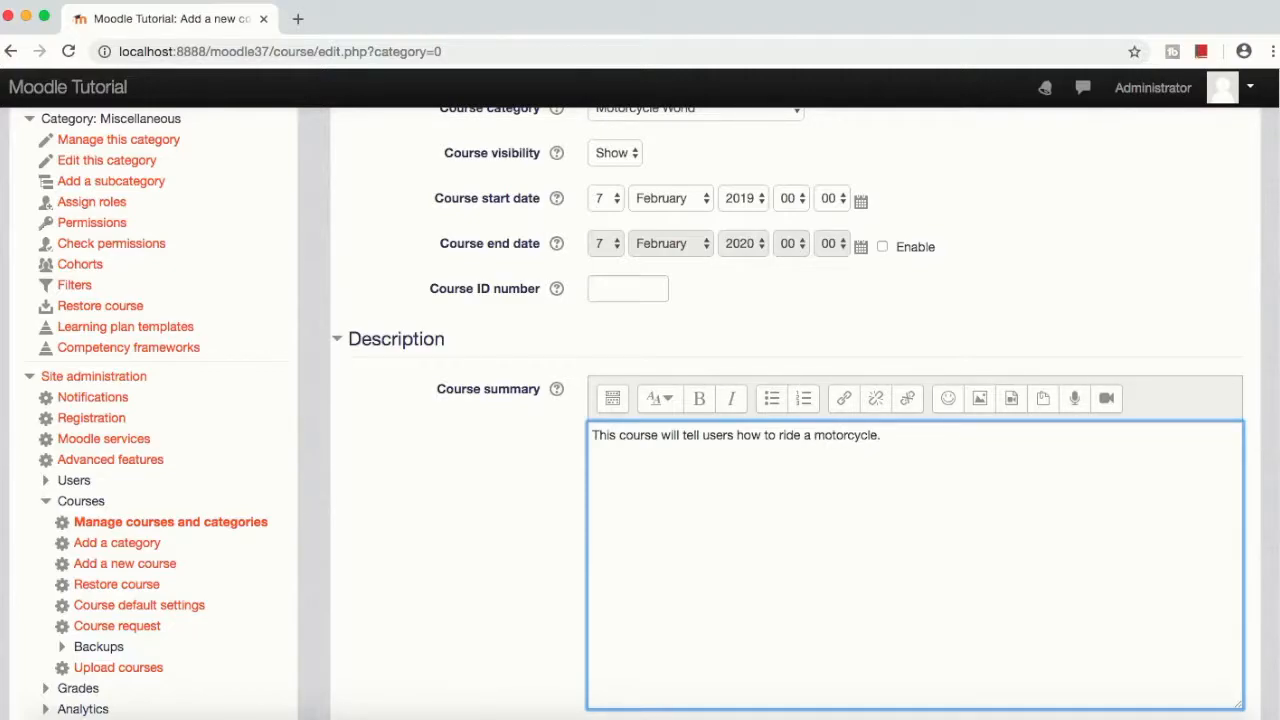
Step: Expand the Course format section of the new course's settings
{"action": "scroll", "coordinate": [507, 495], "scroll_direction": "down", "scroll_amount": 7}
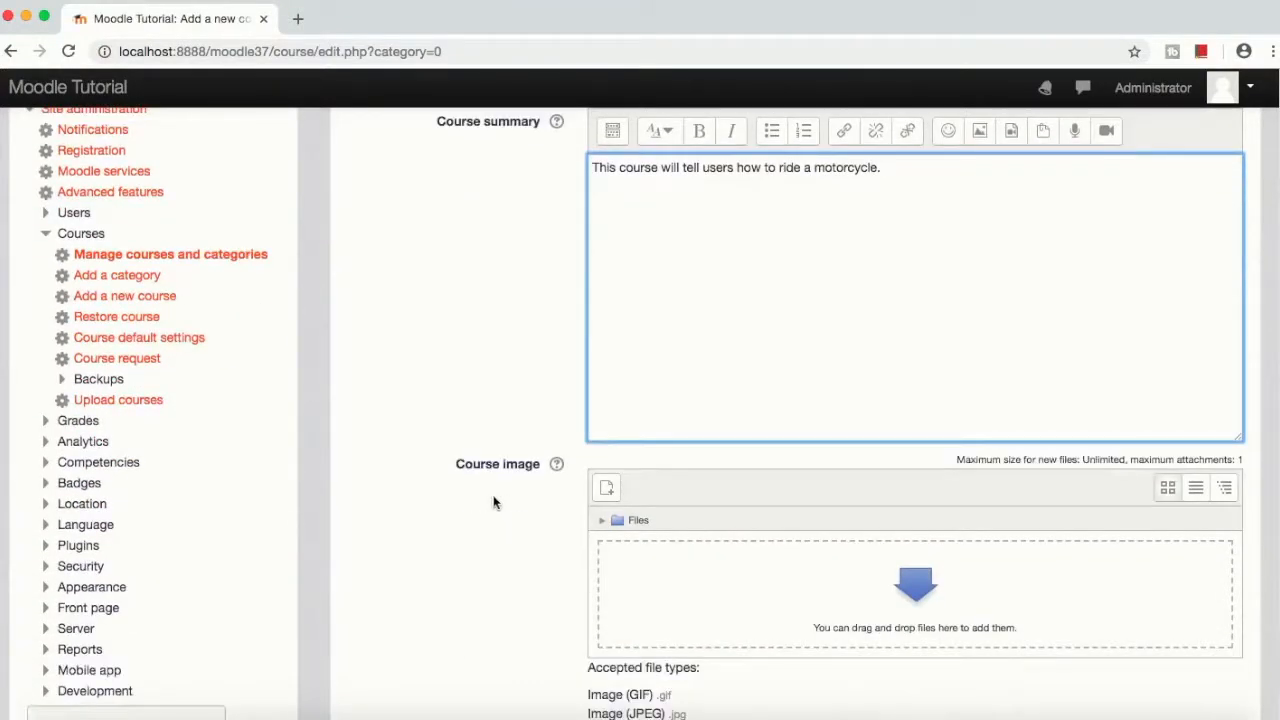
{"action": "scroll", "coordinate": [505, 535], "scroll_direction": "down", "scroll_amount": 2}
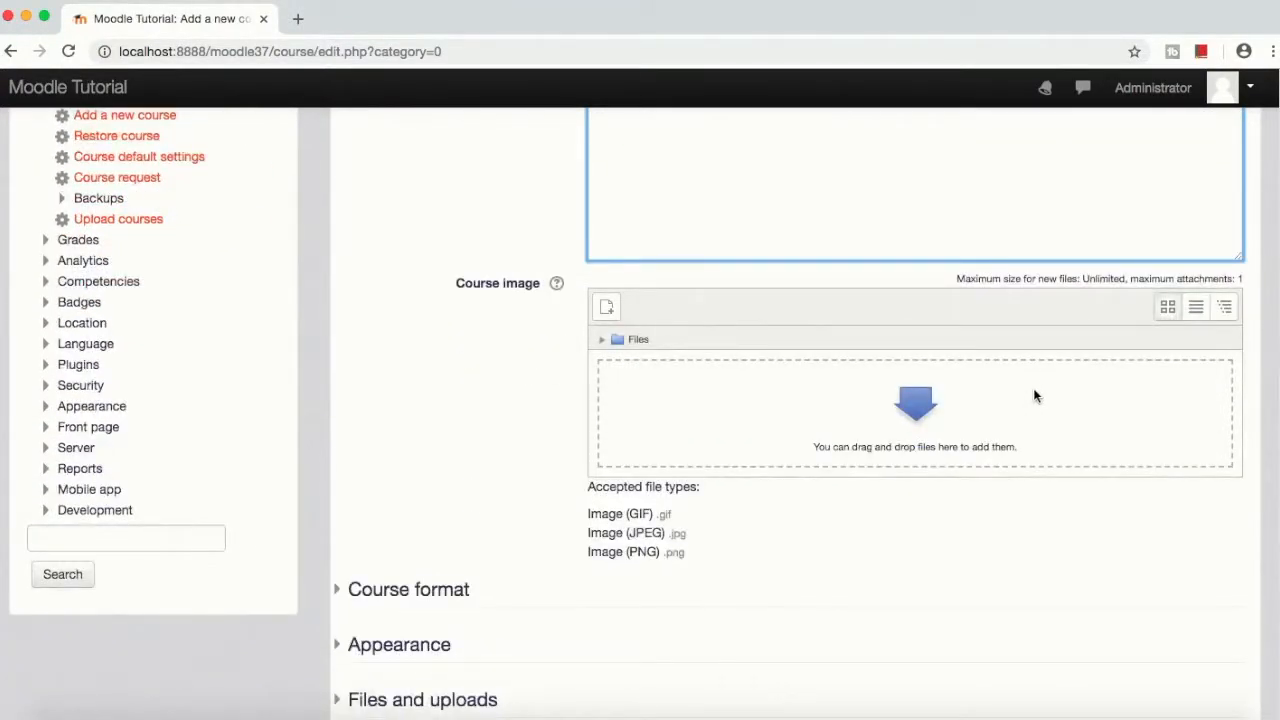
{"action": "scroll", "coordinate": [506, 440], "scroll_direction": "down", "scroll_amount": 5}
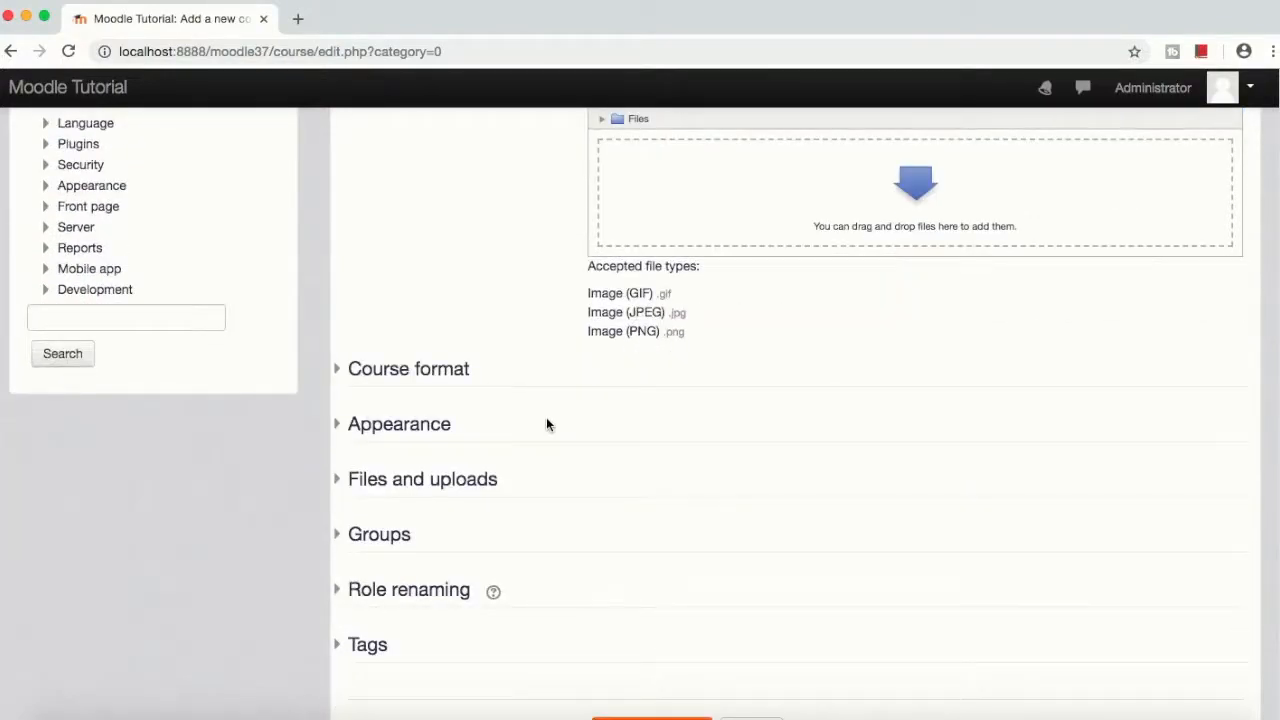
{"action": "left_click", "coordinate": [341, 372]}
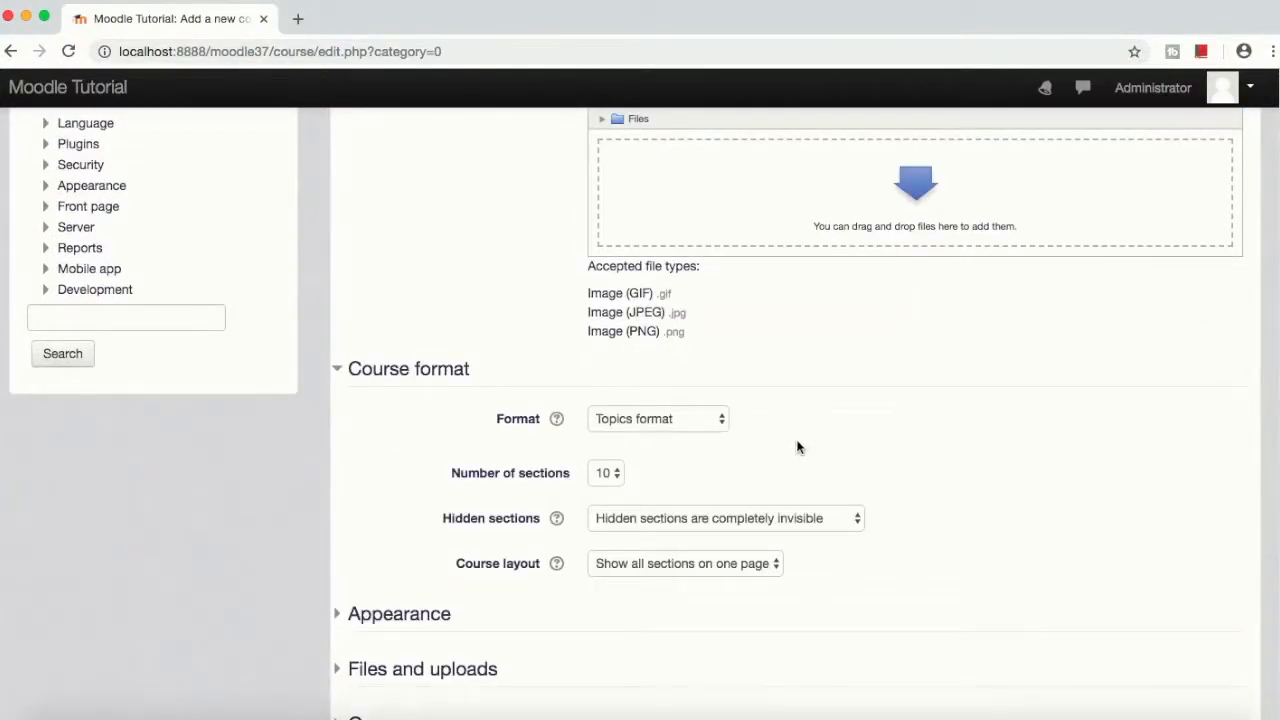
Step: Examine the available options for the course format
{"action": "left_click", "coordinate": [674, 424]}
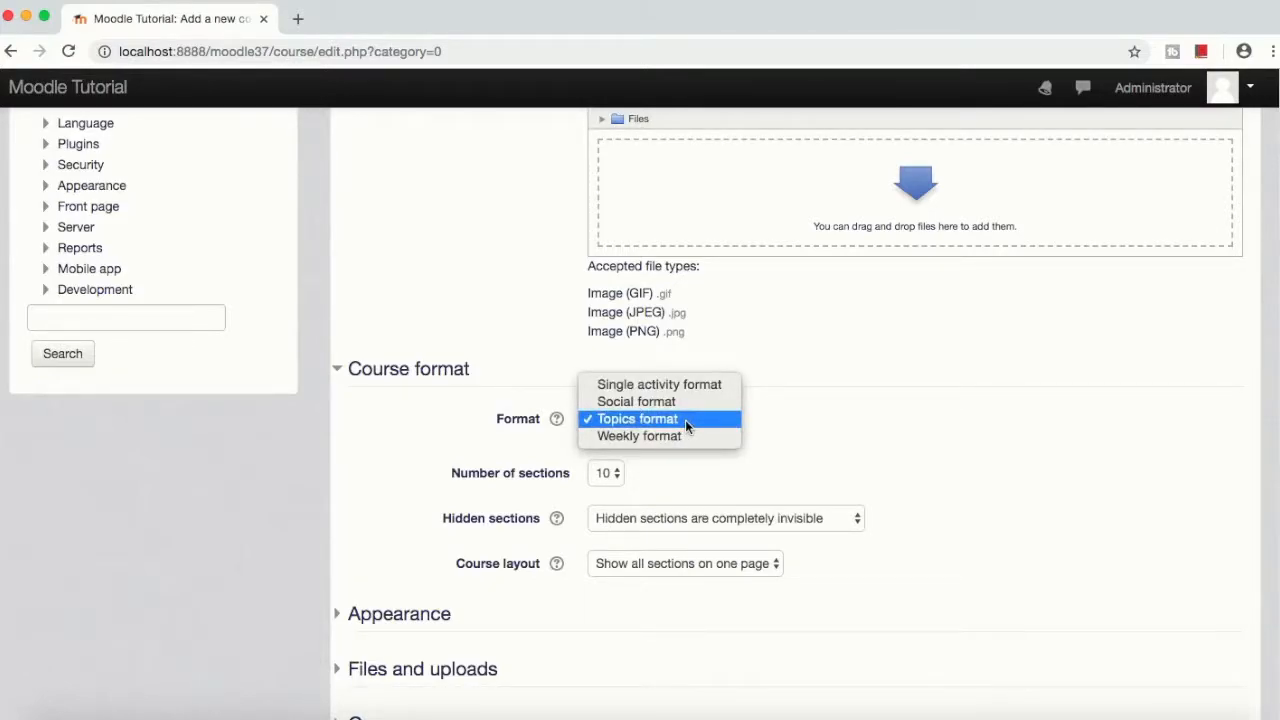
{"action": "left_click", "coordinate": [870, 424]}
{"action": "left_click", "coordinate": [712, 422]}
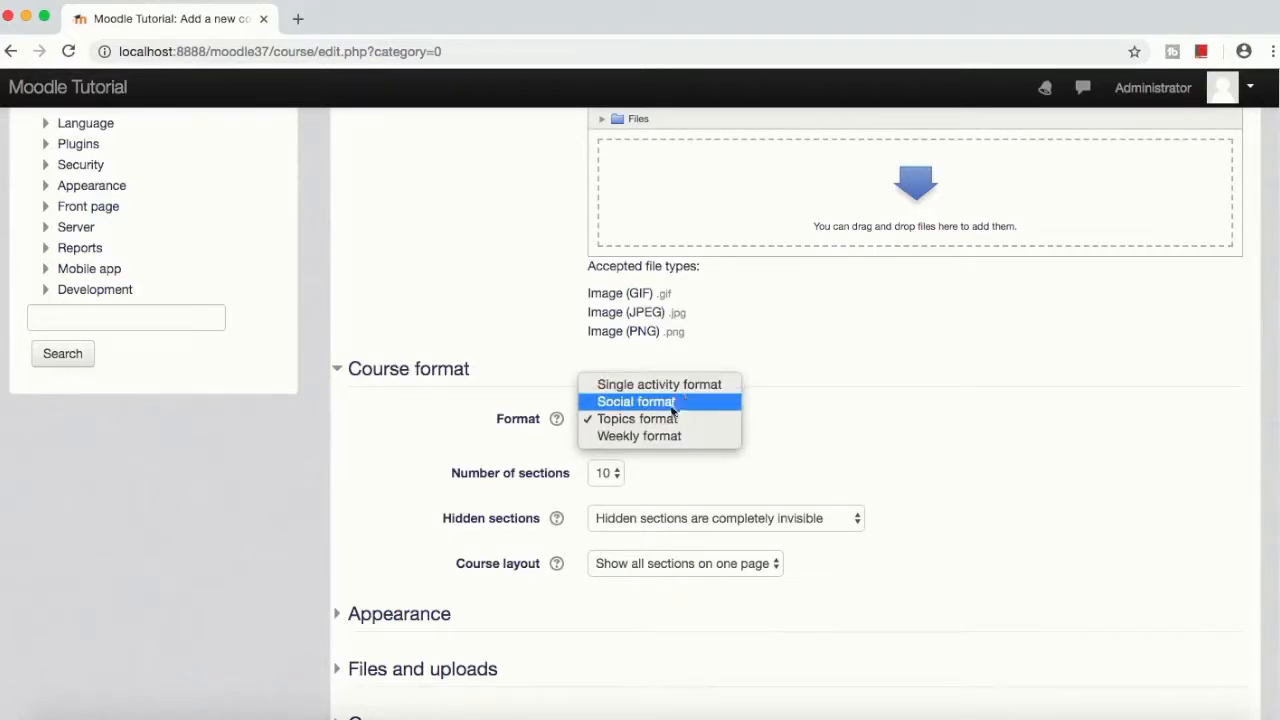
{"action": "left_click", "coordinate": [744, 428]}
{"action": "left_click", "coordinate": [675, 426]}
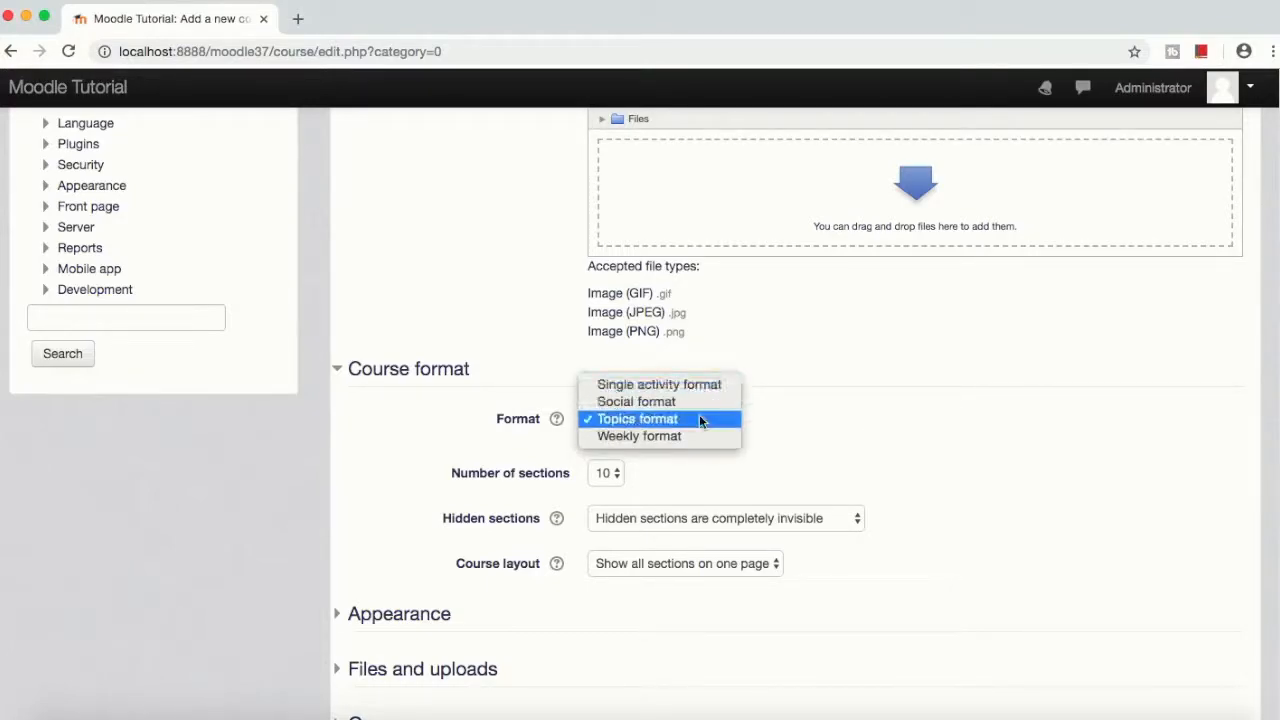
{"action": "left_click", "coordinate": [849, 418]}
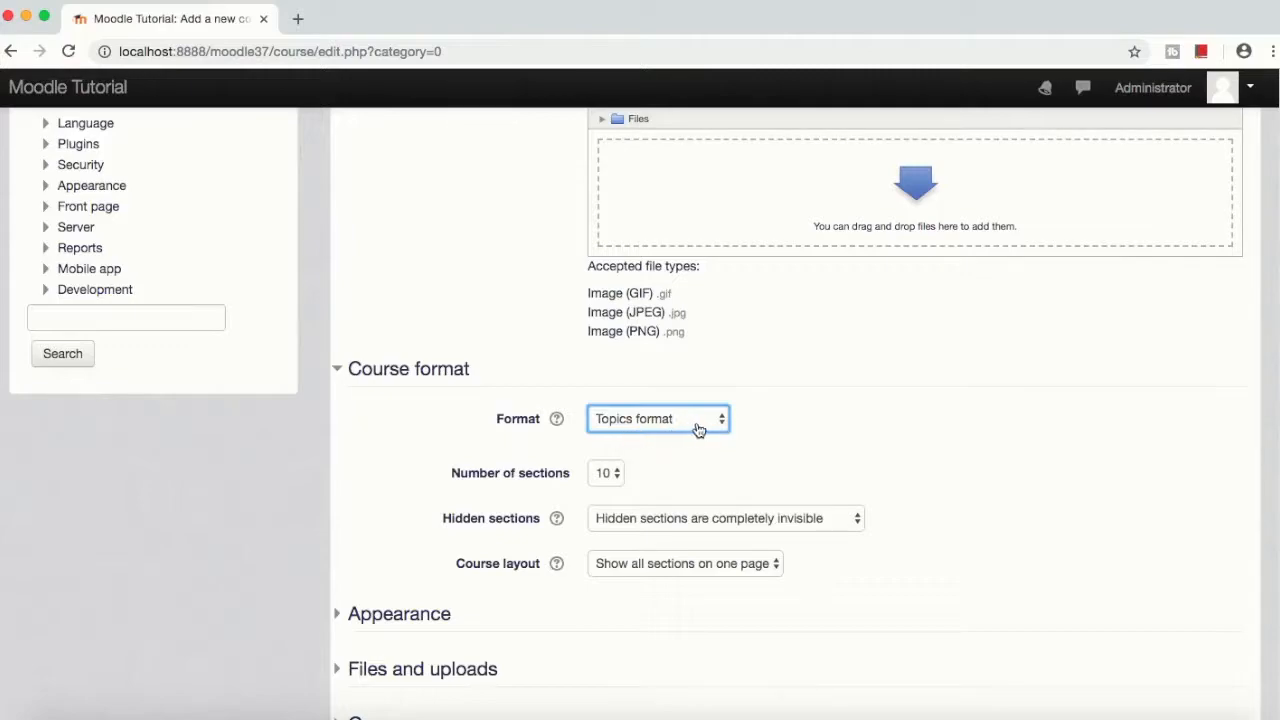
Step: Set the course's number of sections to 2
{"action": "scroll", "coordinate": [1090, 411], "scroll_direction": "down", "scroll_amount": 1}
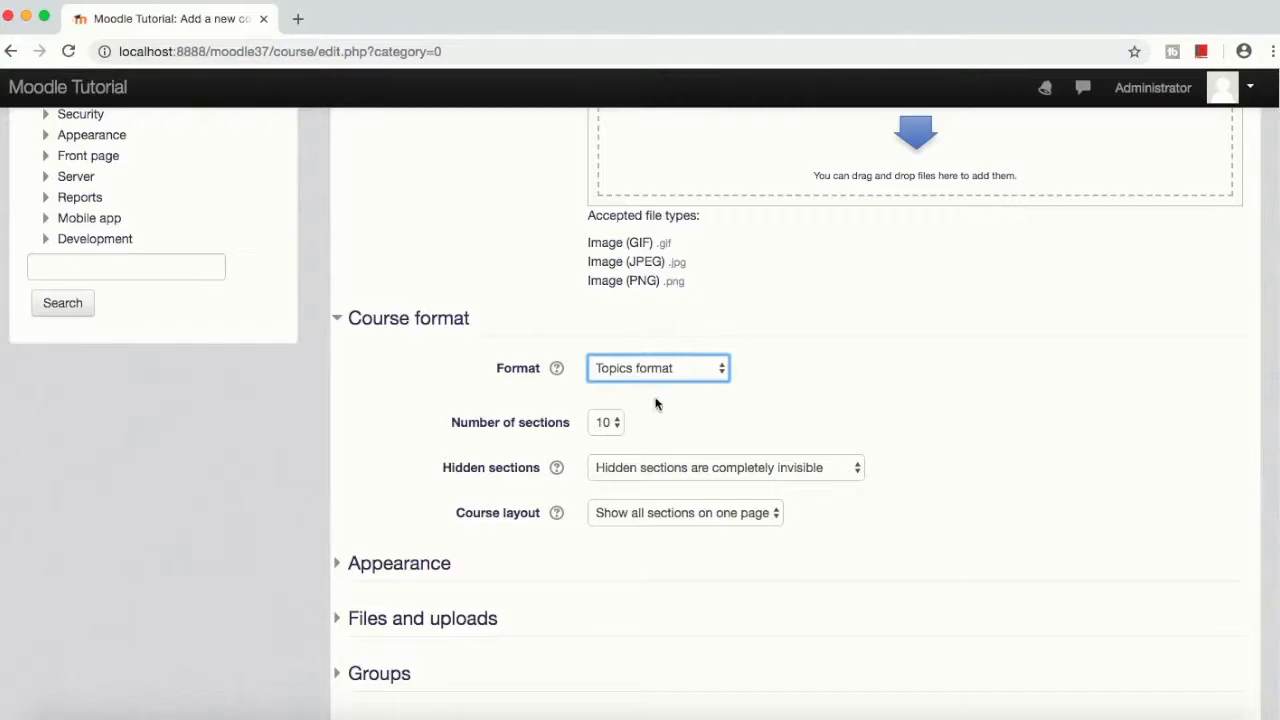
{"action": "left_click", "coordinate": [612, 422]}
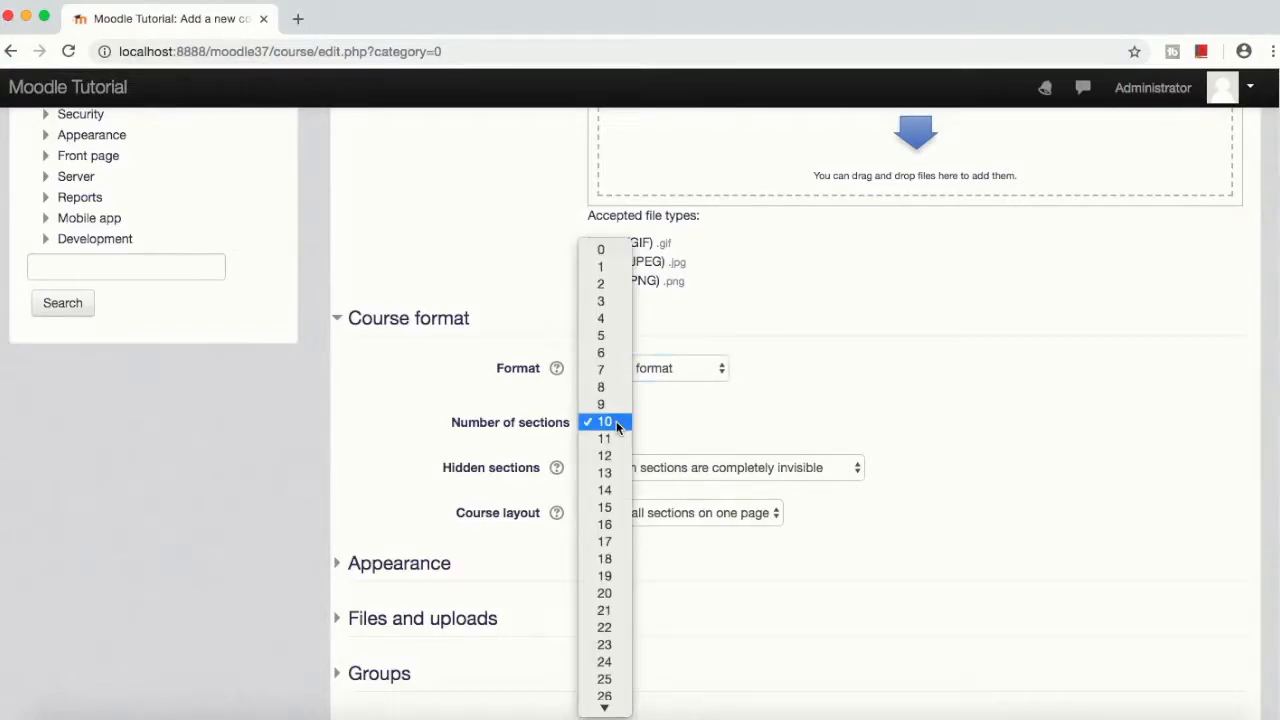
{"action": "left_click", "coordinate": [604, 286]}
Step: Examine the available options for how hidden sections are shown
{"action": "scroll", "coordinate": [976, 441], "scroll_direction": "down", "scroll_amount": 1}
{"action": "scroll", "coordinate": [977, 449], "scroll_direction": "down", "scroll_amount": 2}
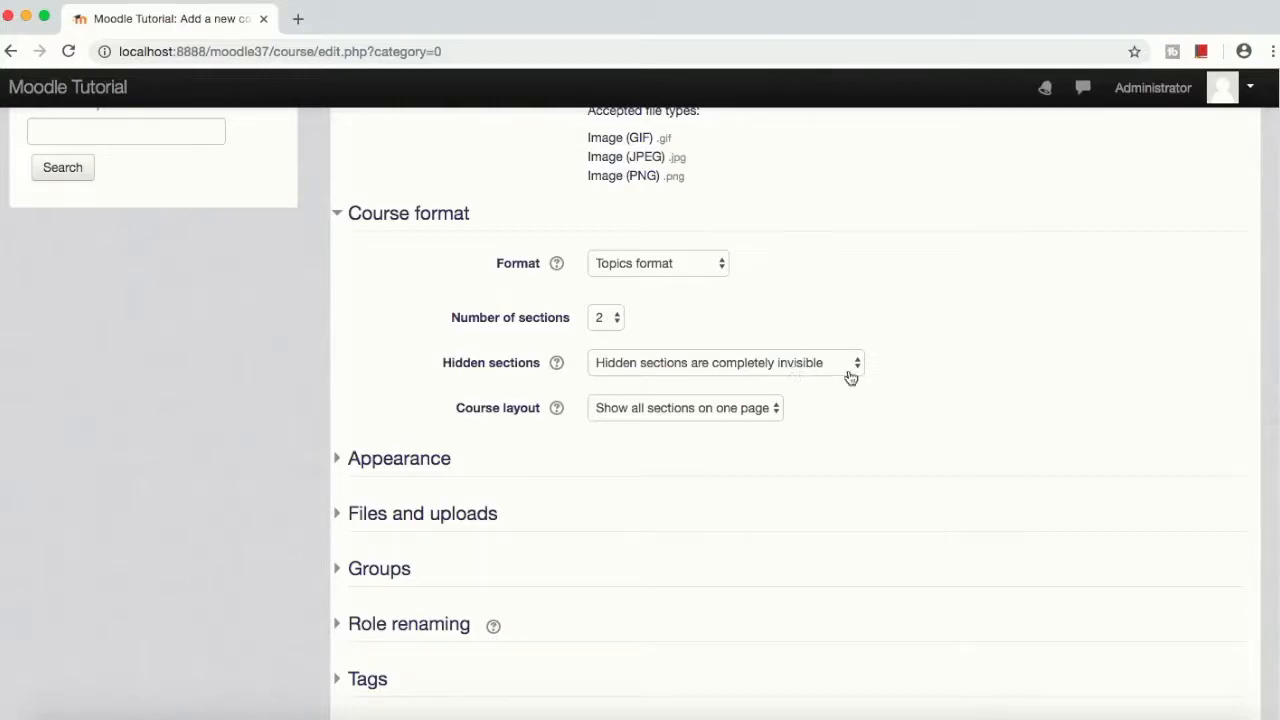
{"action": "left_click", "coordinate": [643, 370]}
{"action": "left_click", "coordinate": [1035, 362]}
Step: Review the course's Appearance settings, including language, announcements, gradebook and activity reports, and collapse the section again
{"action": "scroll", "coordinate": [1038, 408], "scroll_direction": "down", "scroll_amount": 2}
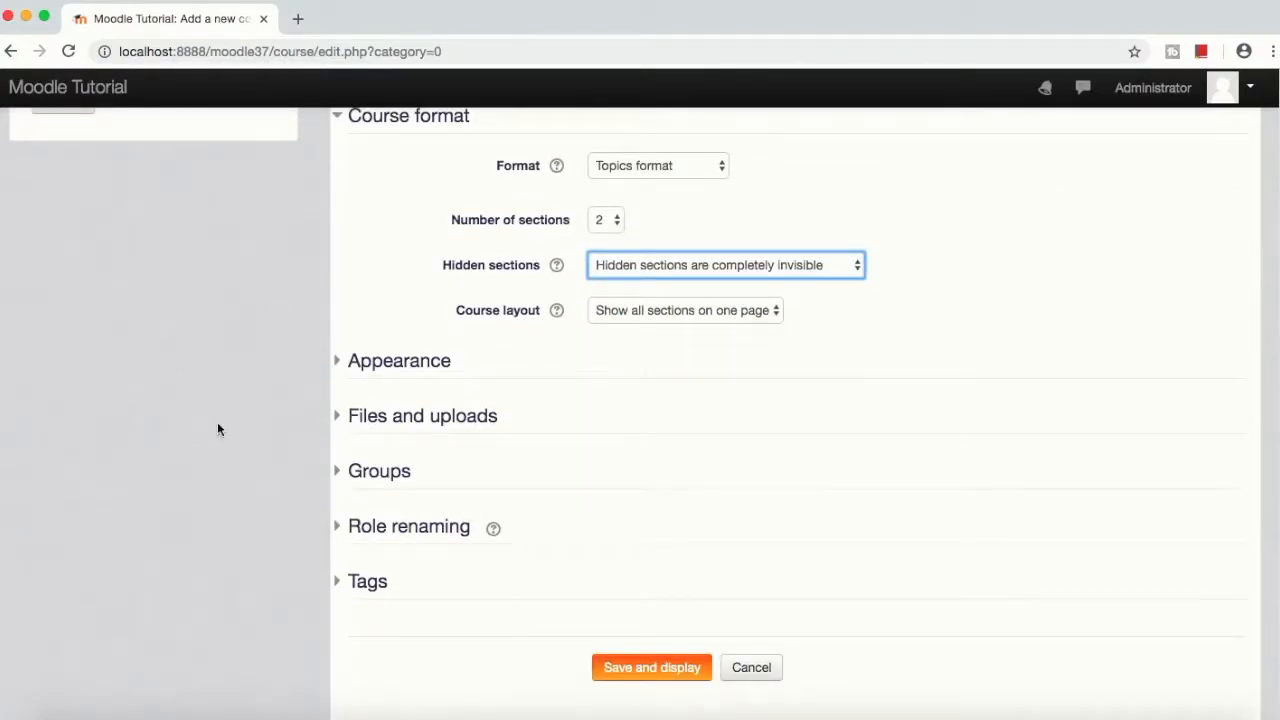
{"action": "left_click", "coordinate": [336, 362]}
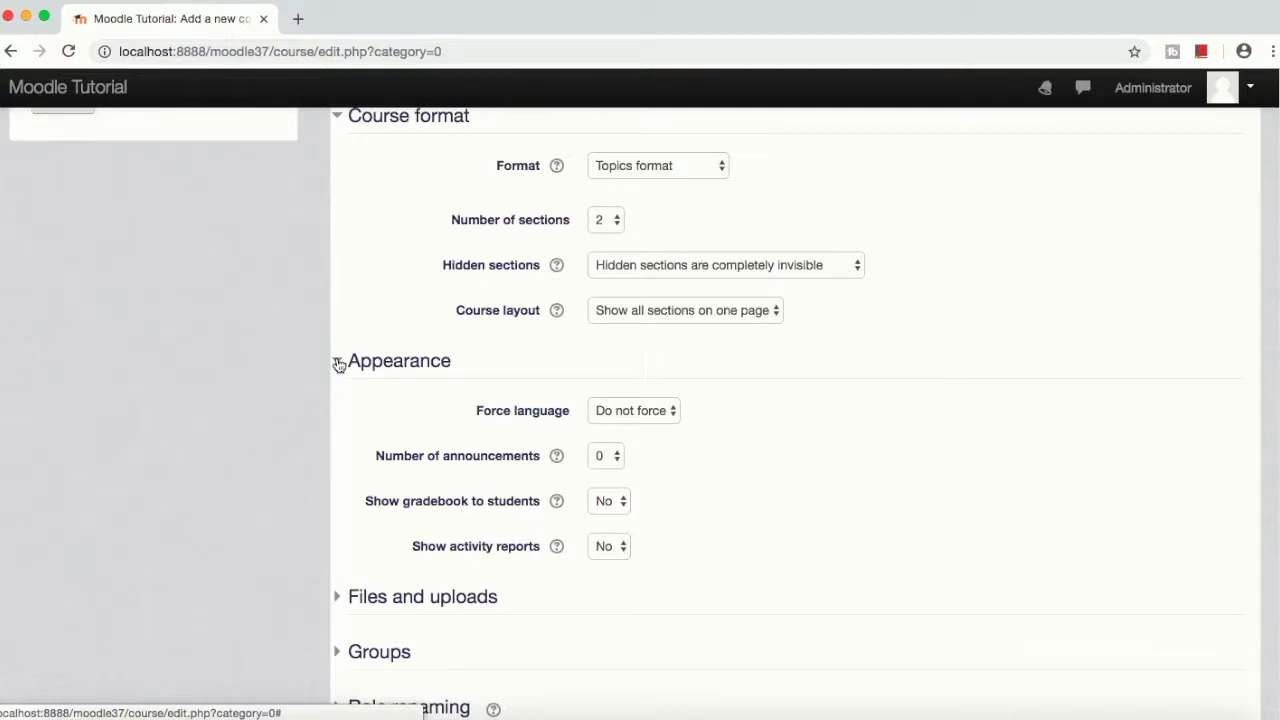
{"action": "scroll", "coordinate": [1070, 508], "scroll_direction": "down", "scroll_amount": 1}
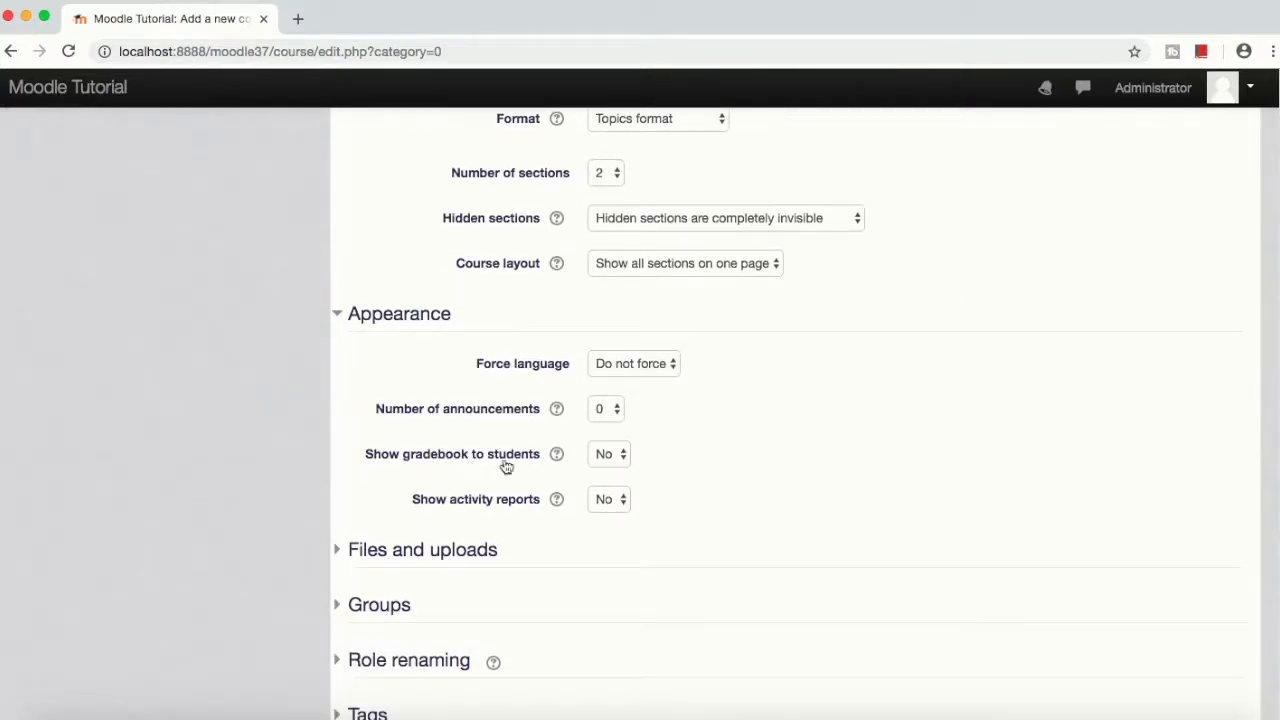
{"action": "scroll", "coordinate": [820, 455], "scroll_direction": "down", "scroll_amount": 1}
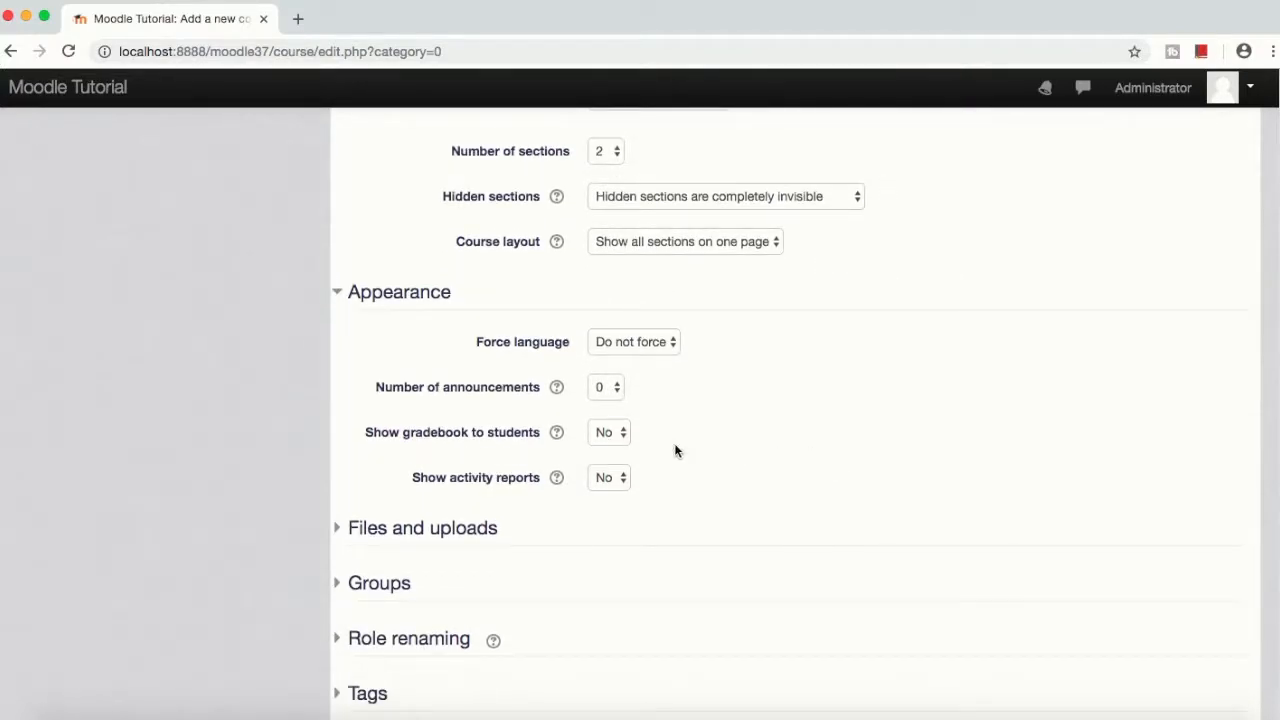
{"action": "left_click", "coordinate": [338, 297]}
Step: Set the maximum upload size for the course's files to 20MB
{"action": "left_click", "coordinate": [341, 348]}
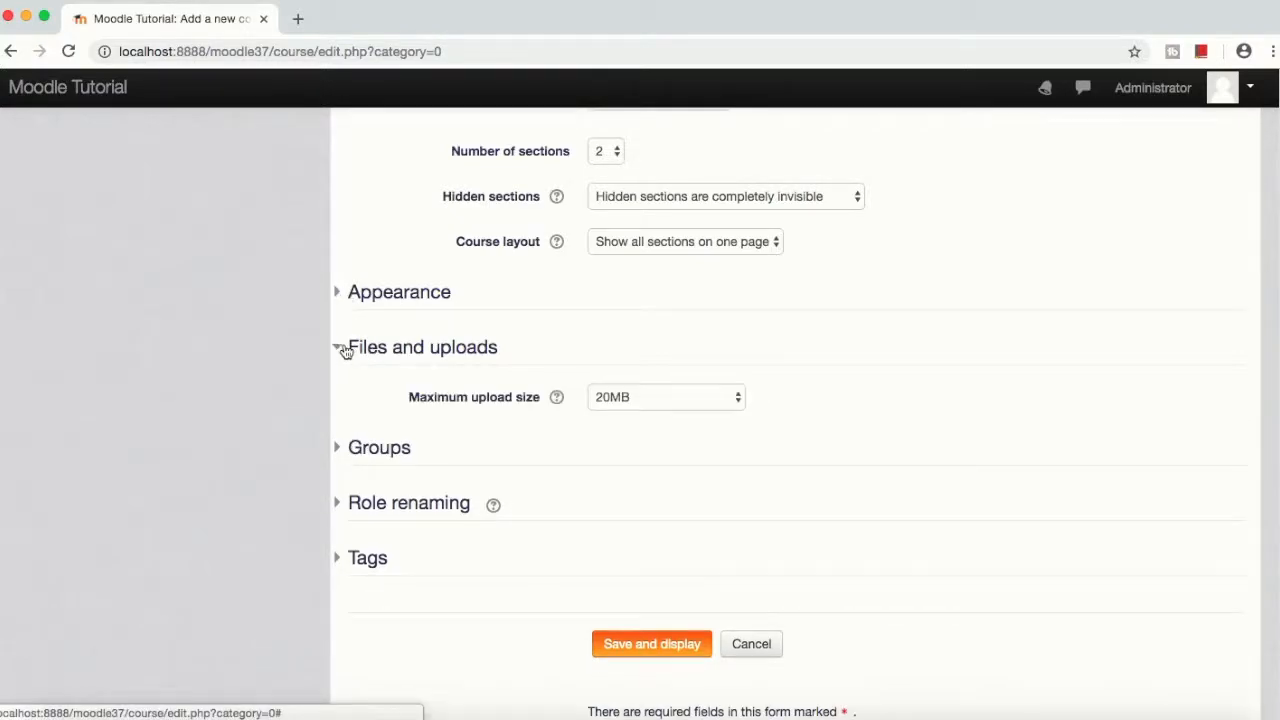
{"action": "left_click", "coordinate": [701, 405]}
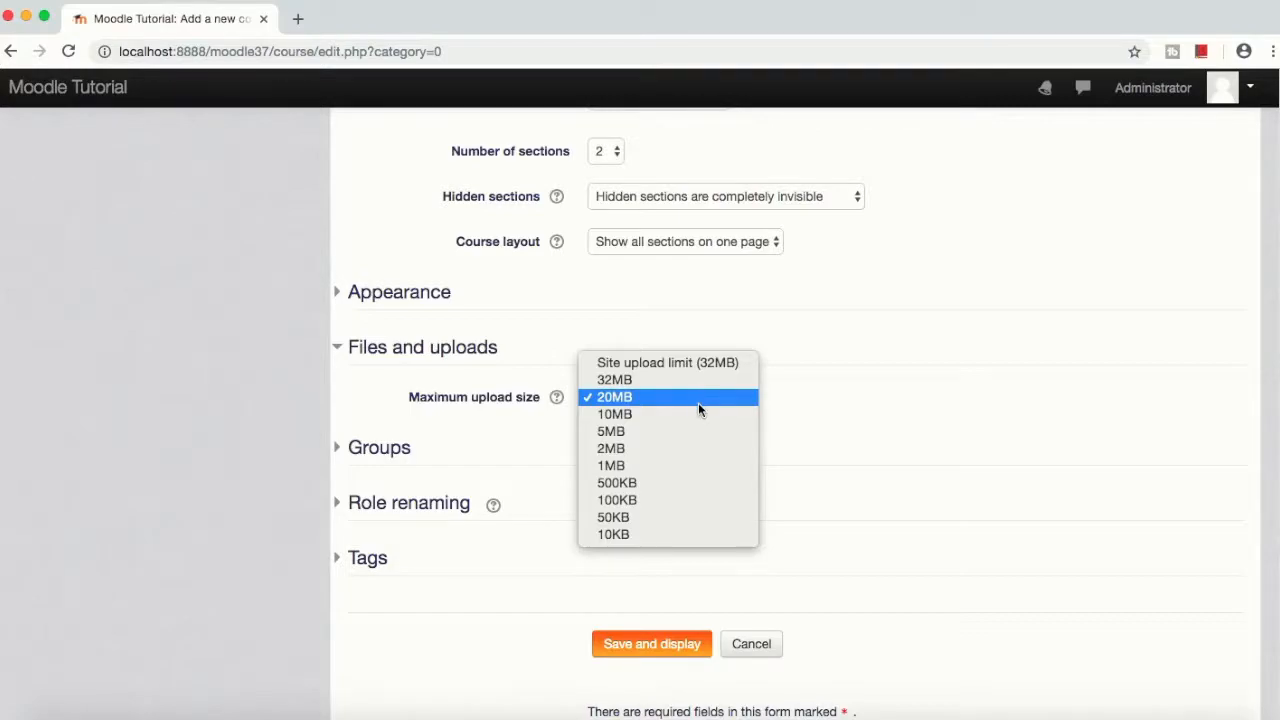
{"action": "left_click", "coordinate": [698, 401]}
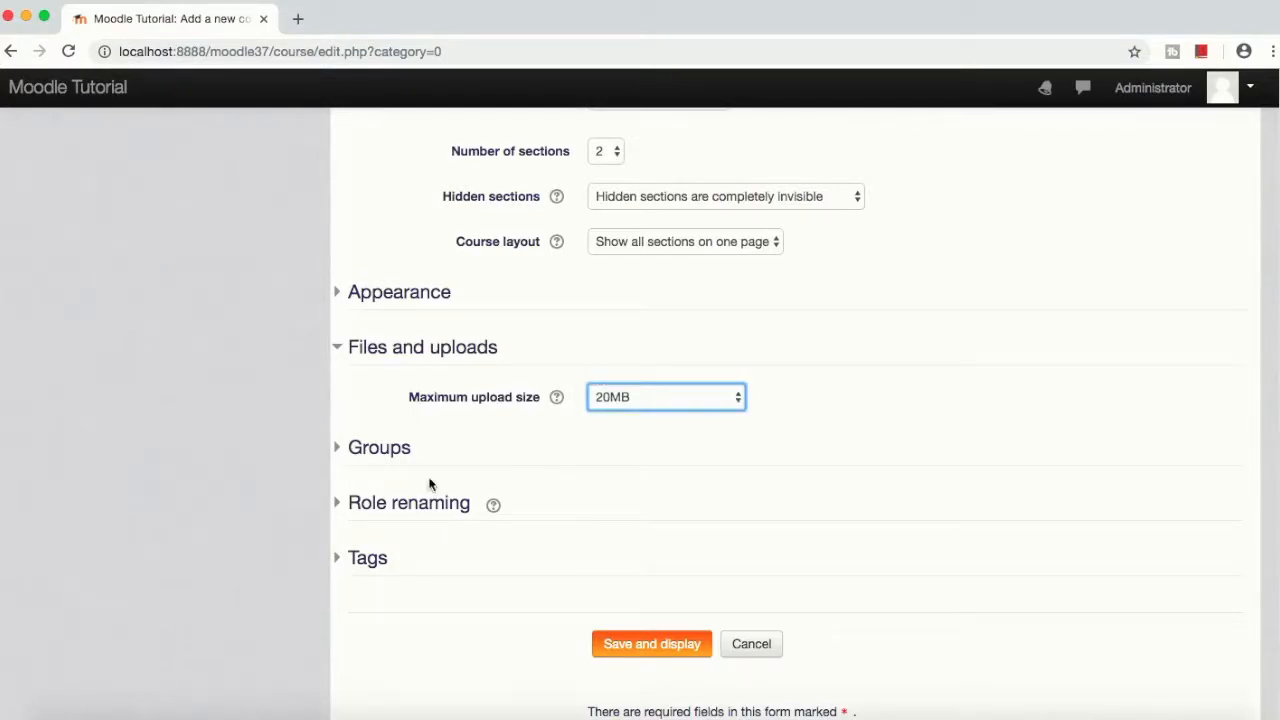
Step: Save the new course and proceed from its participants page to the course content
{"action": "scroll", "coordinate": [427, 495], "scroll_direction": "down", "scroll_amount": 2}
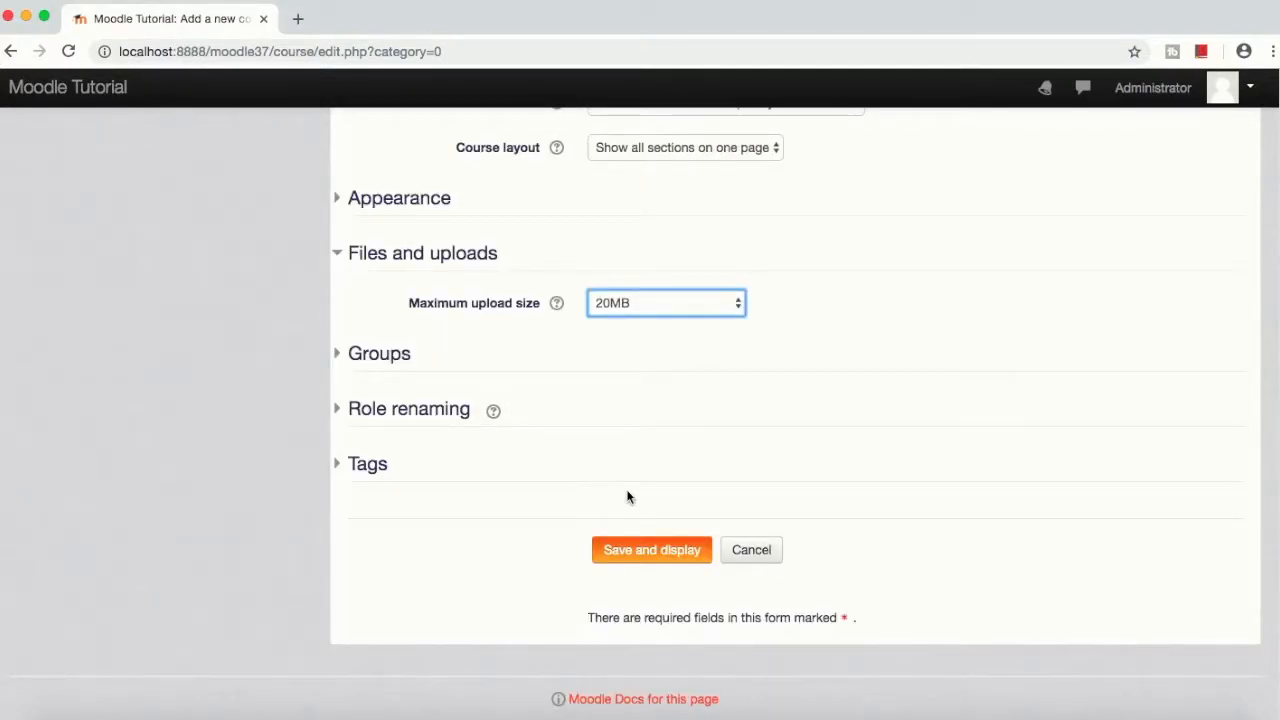
{"action": "left_click", "coordinate": [659, 562]}
{"action": "left_click", "coordinate": [652, 560]}
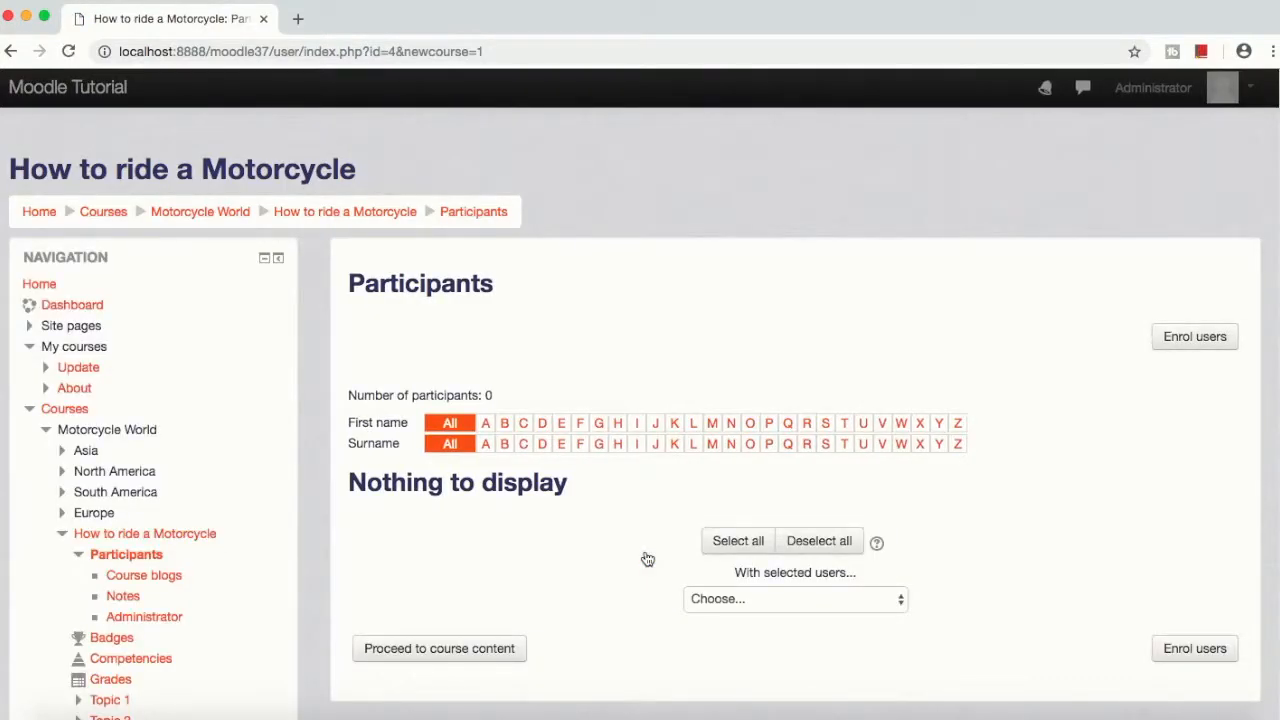
{"action": "scroll", "coordinate": [648, 559], "scroll_direction": "down", "scroll_amount": 3}
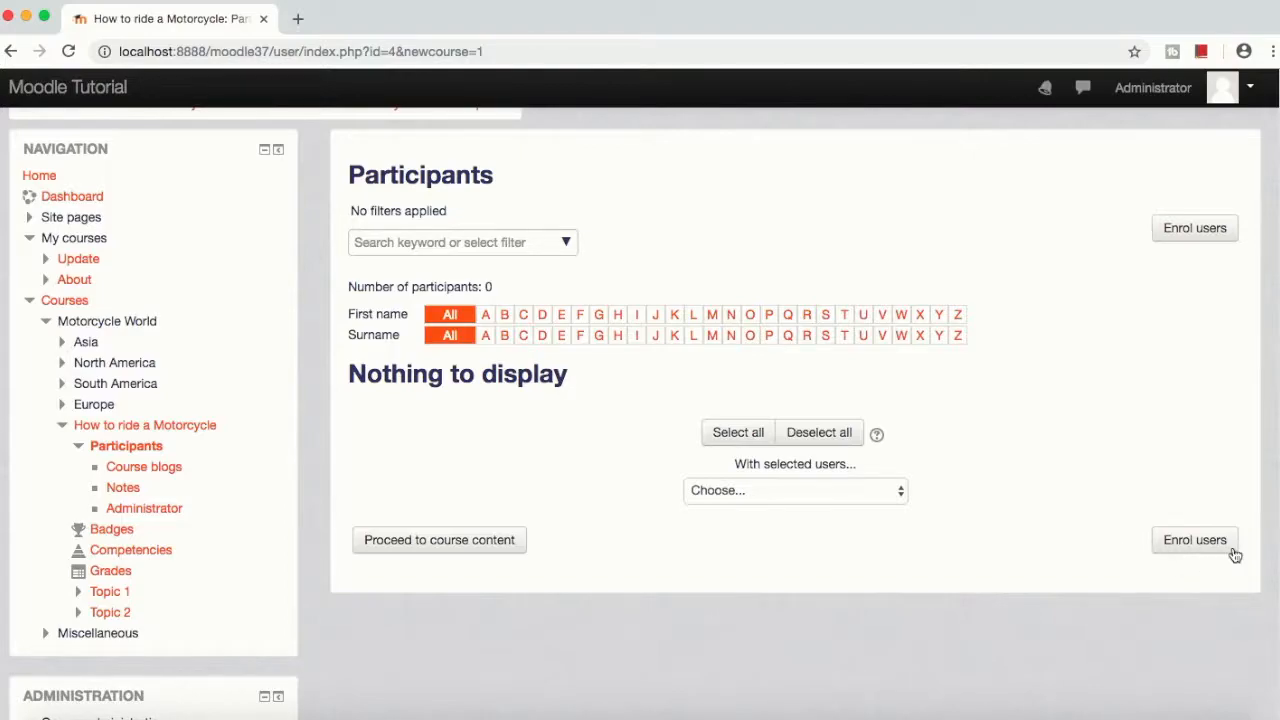
{"action": "left_click", "coordinate": [456, 548]}
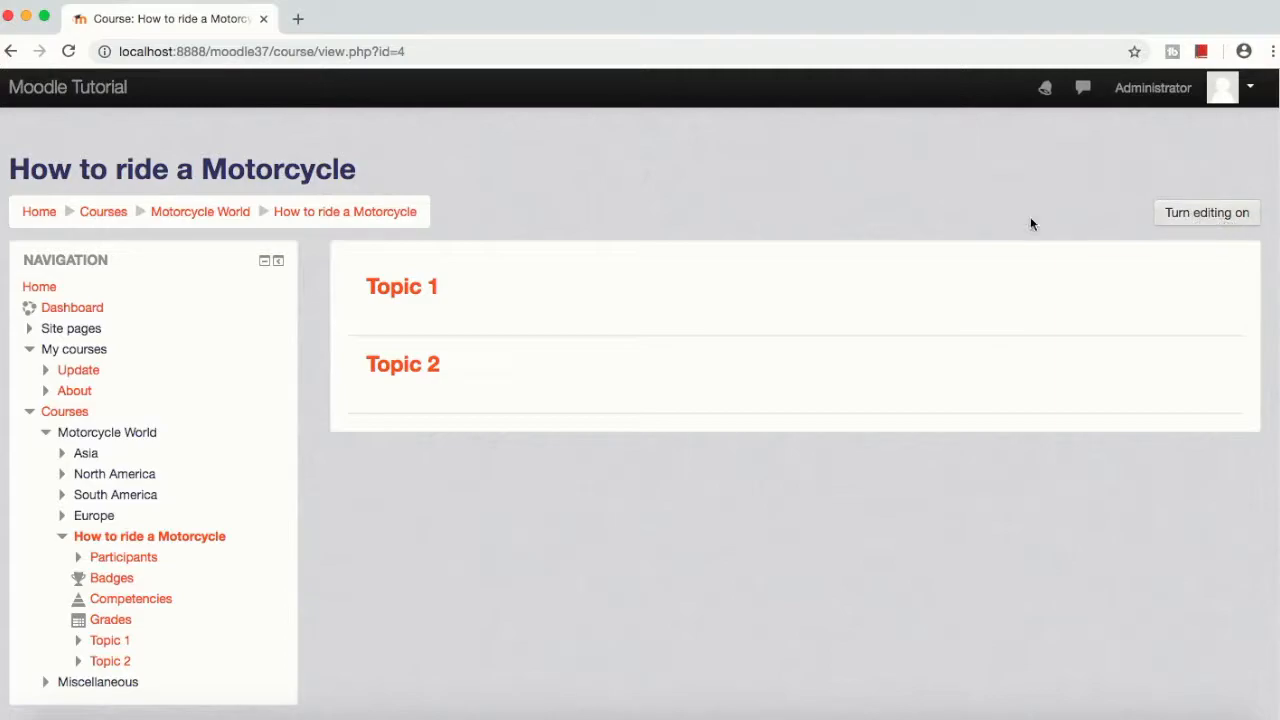
Step: View the Topic 1 section and look over the course page
{"action": "left_click", "coordinate": [405, 297]}
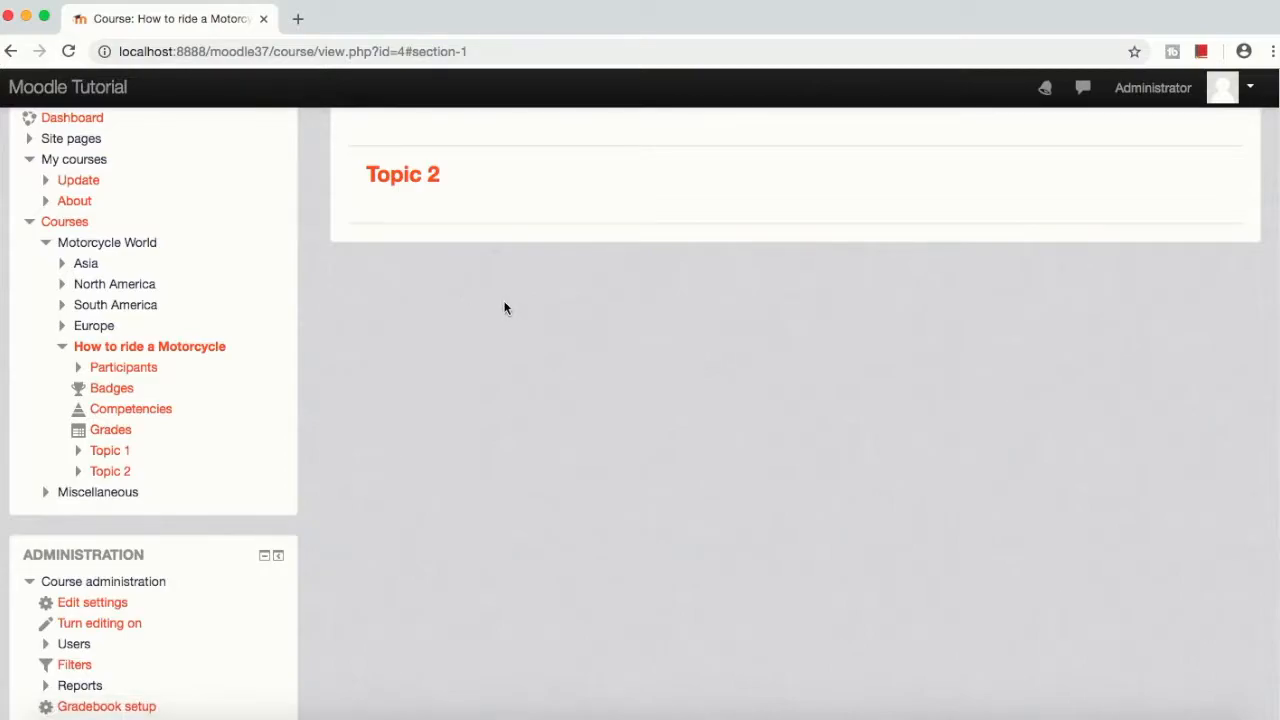
{"action": "scroll", "coordinate": [514, 305], "scroll_direction": "down", "scroll_amount": 3}
{"action": "scroll", "coordinate": [517, 318], "scroll_direction": "up", "scroll_amount": 5}
{"action": "scroll", "coordinate": [517, 323], "scroll_direction": "up", "scroll_amount": 1}
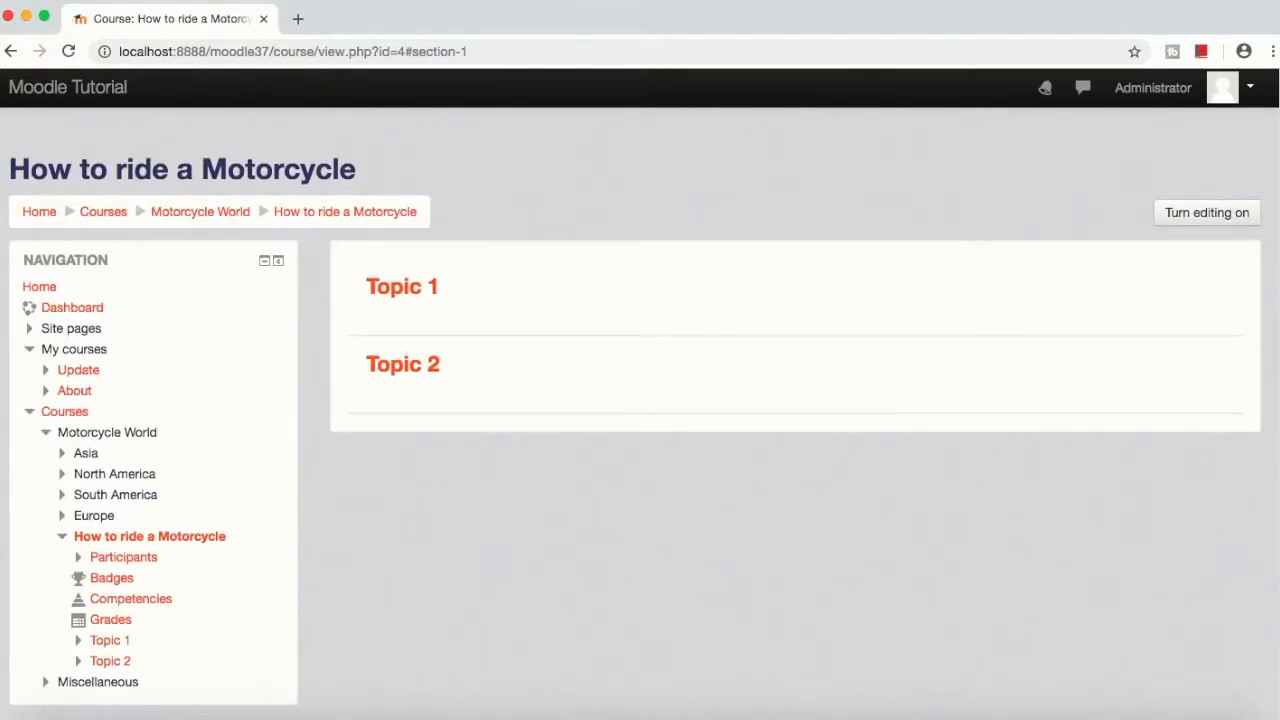
Step: Turn on course editing and rename Topic 1 as "How to ride a Motorcycle?"
{"action": "left_click", "coordinate": [1205, 214]}
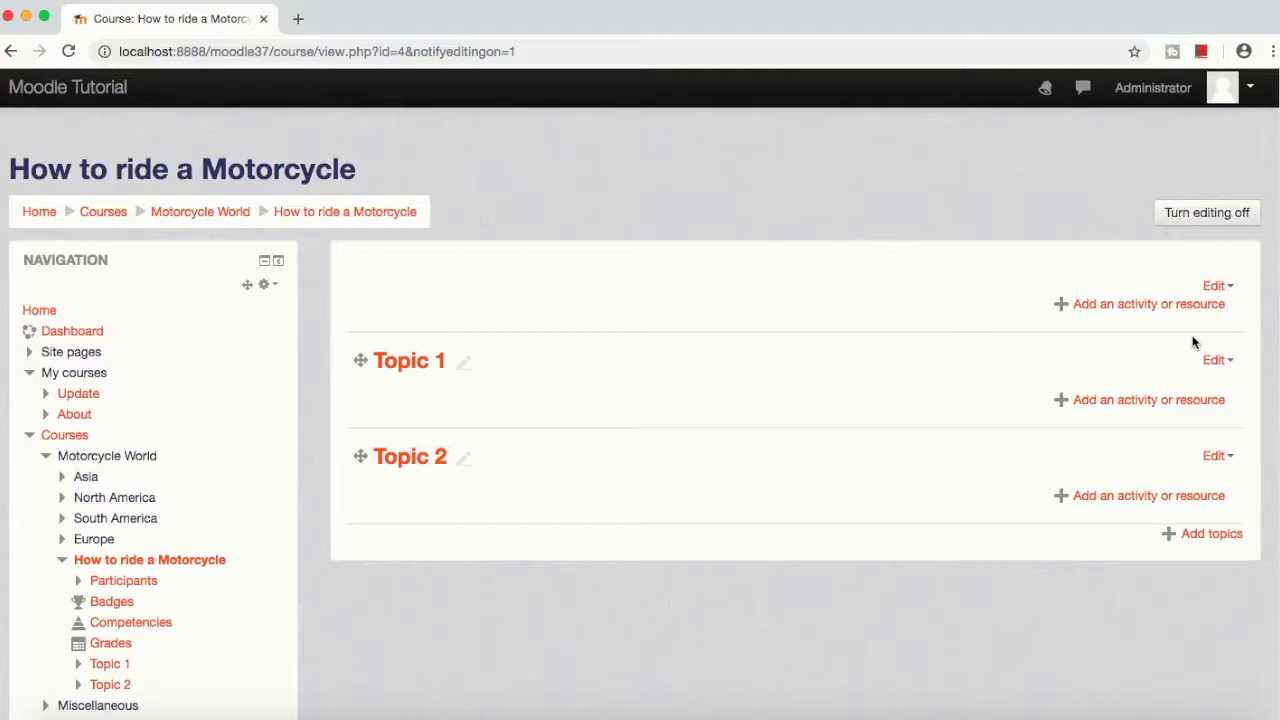
{"action": "left_click", "coordinate": [466, 365]}
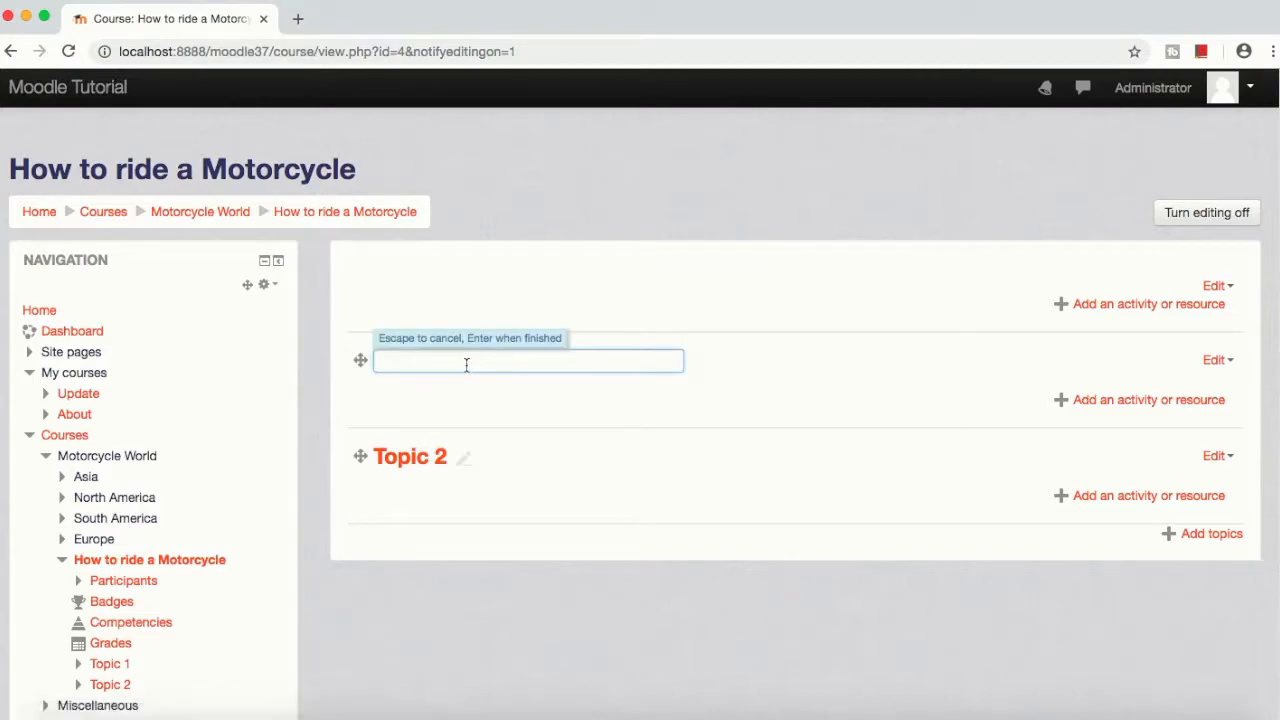
{"action": "type", "text": "How to ride a motorcycke"}
{"action": "key", "text": "BackSpace"}
{"action": "key", "text": "BackSpace"}
{"action": "key", "text": "BackSpace"}
{"action": "key", "text": "BackSpace"}
{"action": "key", "text": "BackSpace"}
{"action": "key", "text": "BackSpace"}
{"action": "key", "text": "BackSpace"}
{"action": "key", "text": "BackSpace"}
{"action": "key", "text": "BackSpace"}
{"action": "key", "text": "BackSpace"}
{"action": "type", "text": "Motorcycle"}
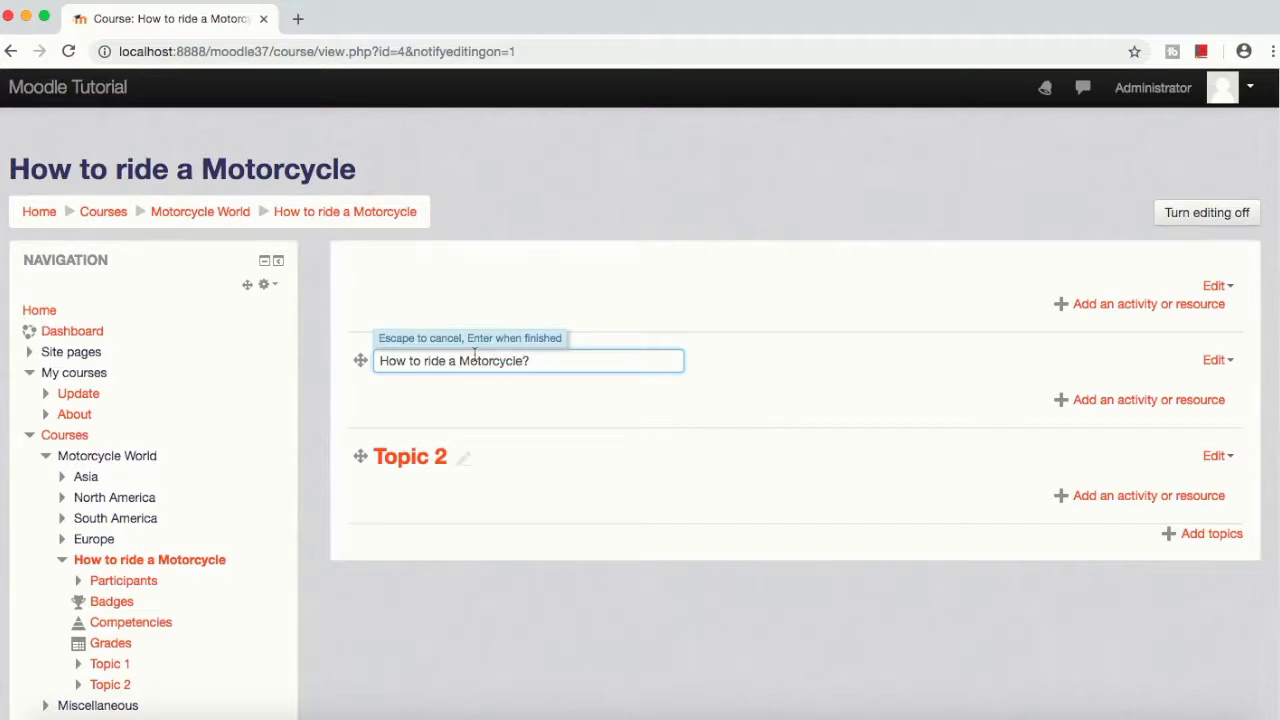
{"action": "key", "text": "Return"}
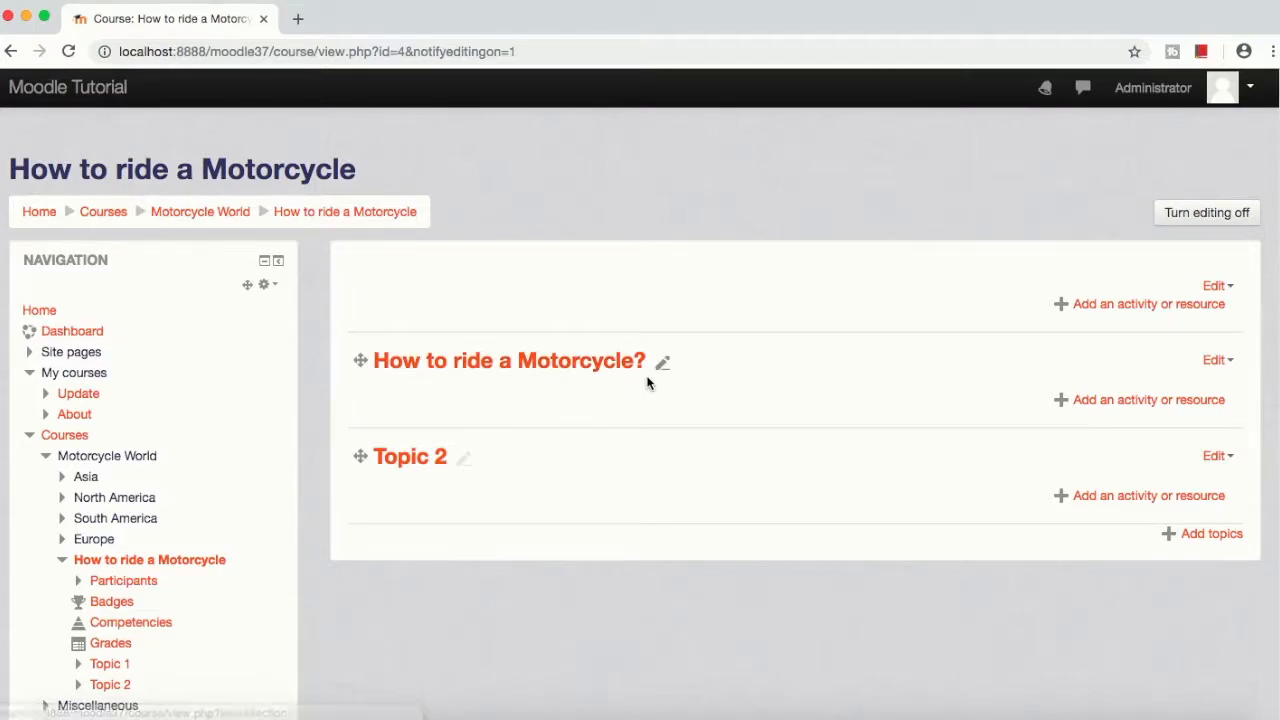
{"action": "left_click", "coordinate": [824, 393]}
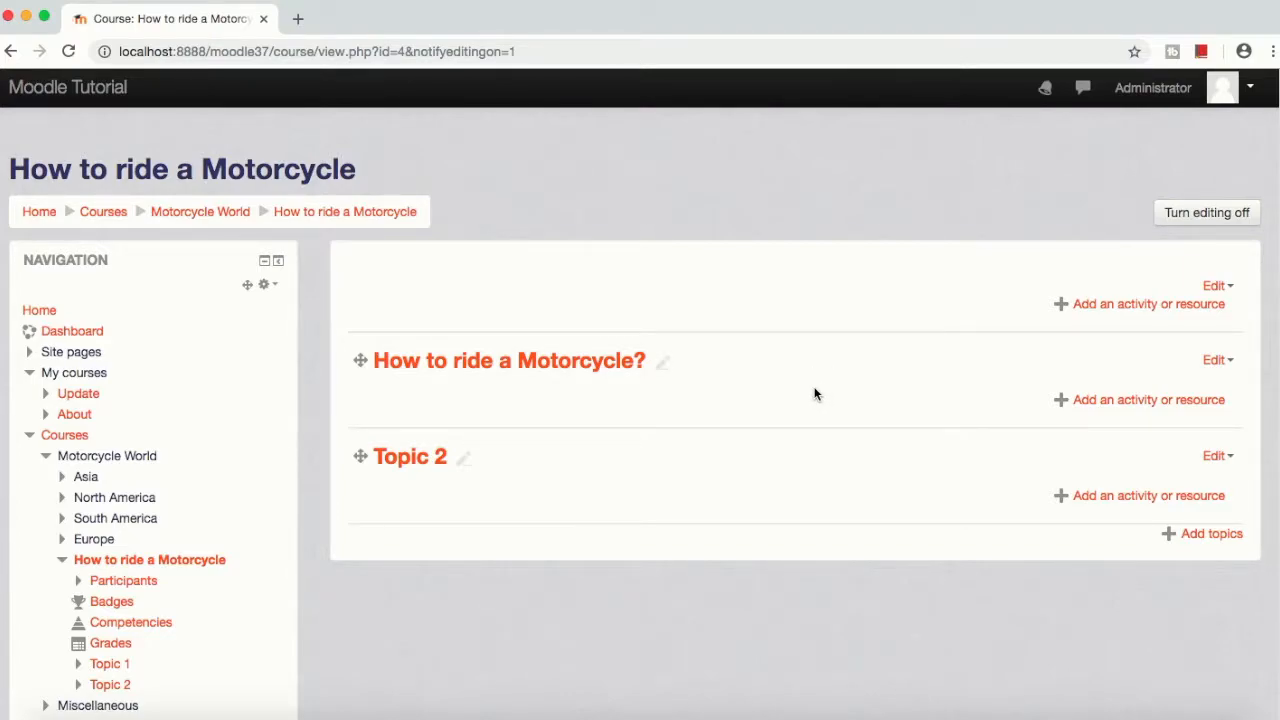
Step: Add a URL resource to the "How to ride a Motorcycle?" topic and name it "How to ride a Motorcycle"
{"action": "left_click", "coordinate": [1122, 400]}
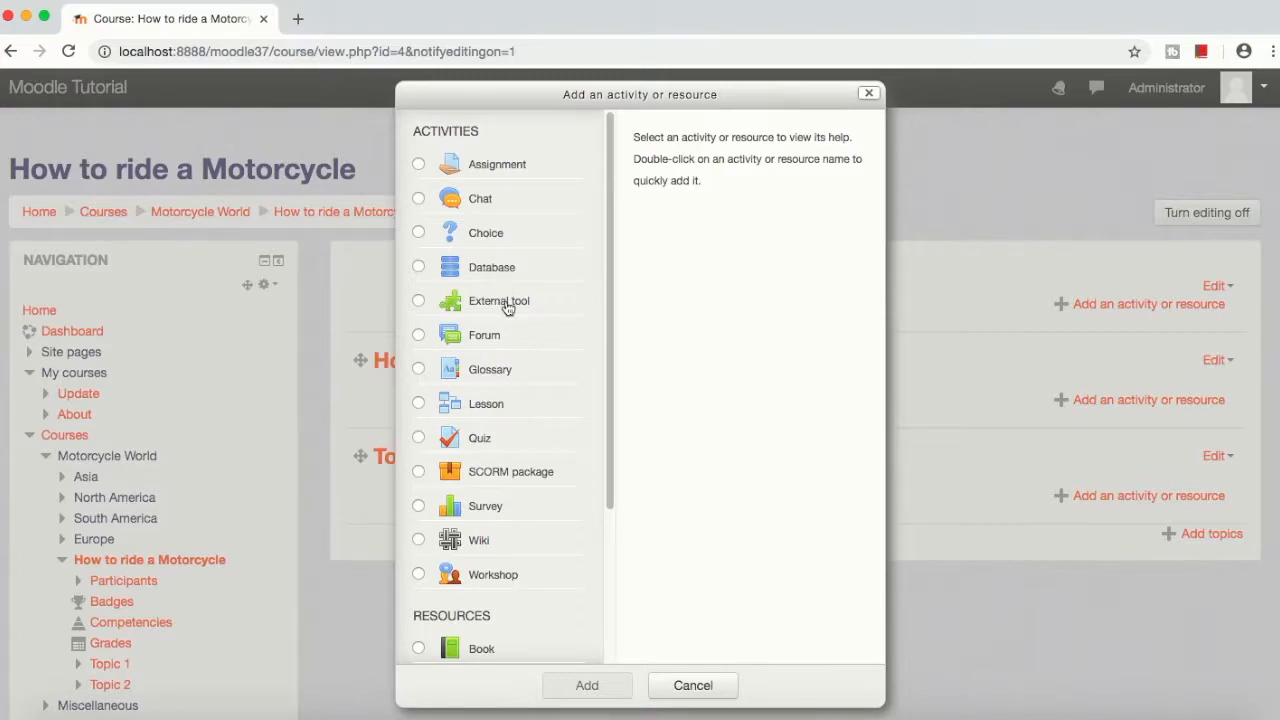
{"action": "left_click_drag", "start_coordinate": [608, 292], "coordinate": [623, 346]}
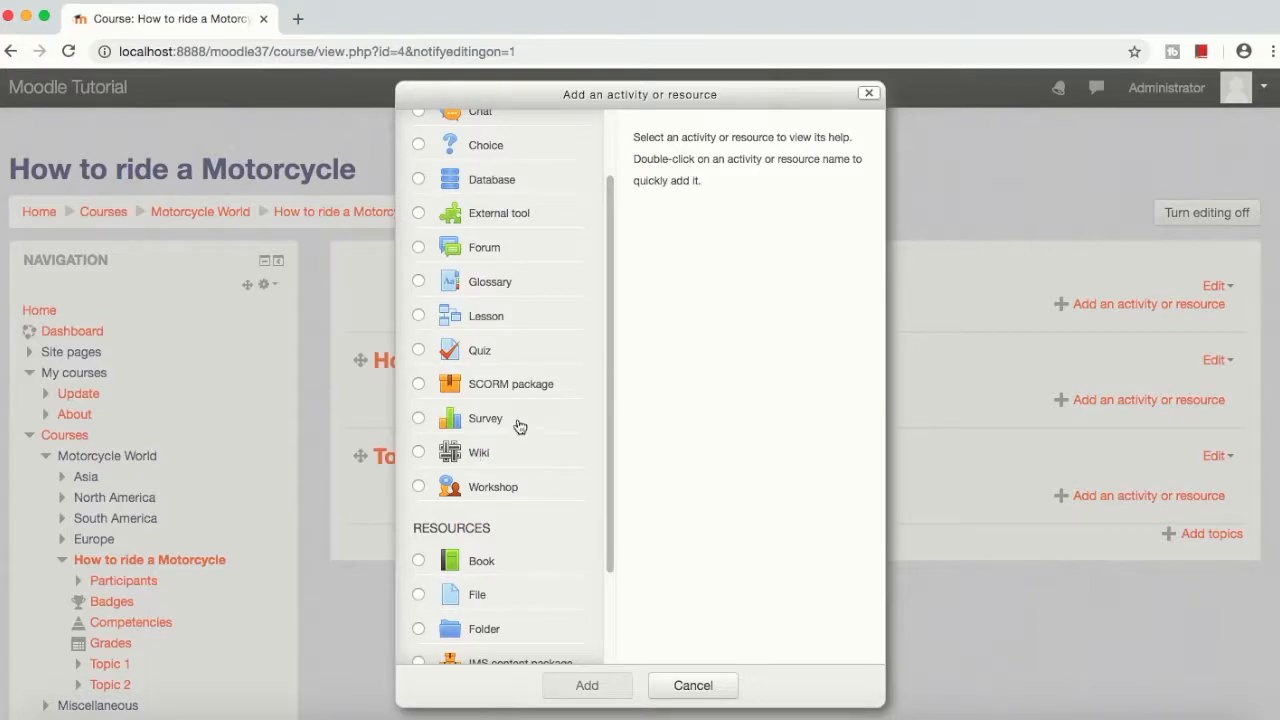
{"action": "left_click_drag", "start_coordinate": [609, 311], "coordinate": [613, 420]}
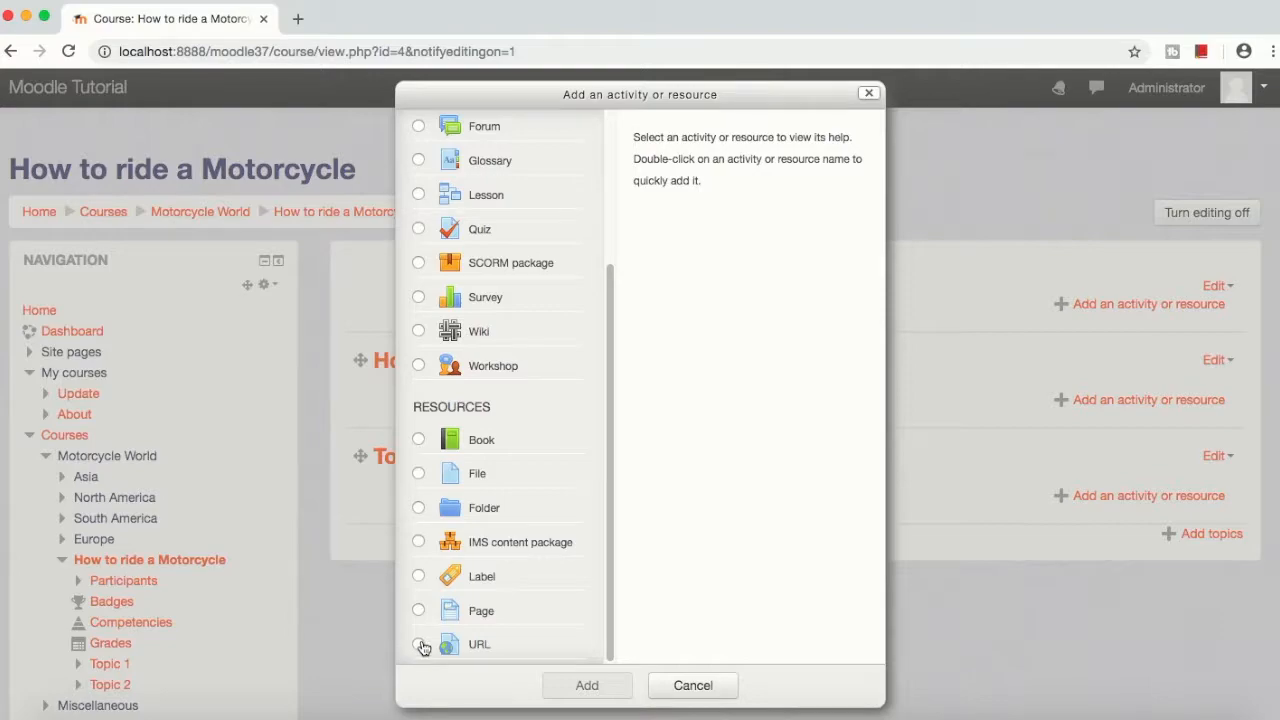
{"action": "left_click", "coordinate": [419, 644]}
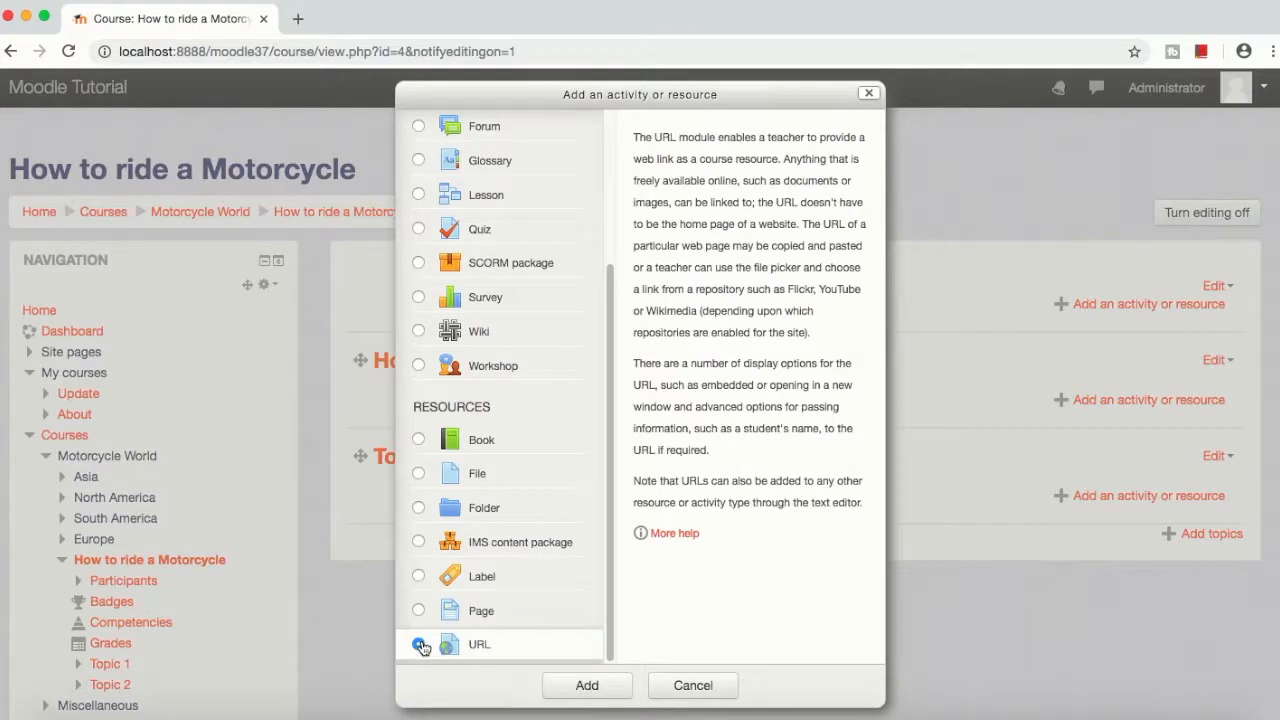
{"action": "left_click", "coordinate": [585, 686]}
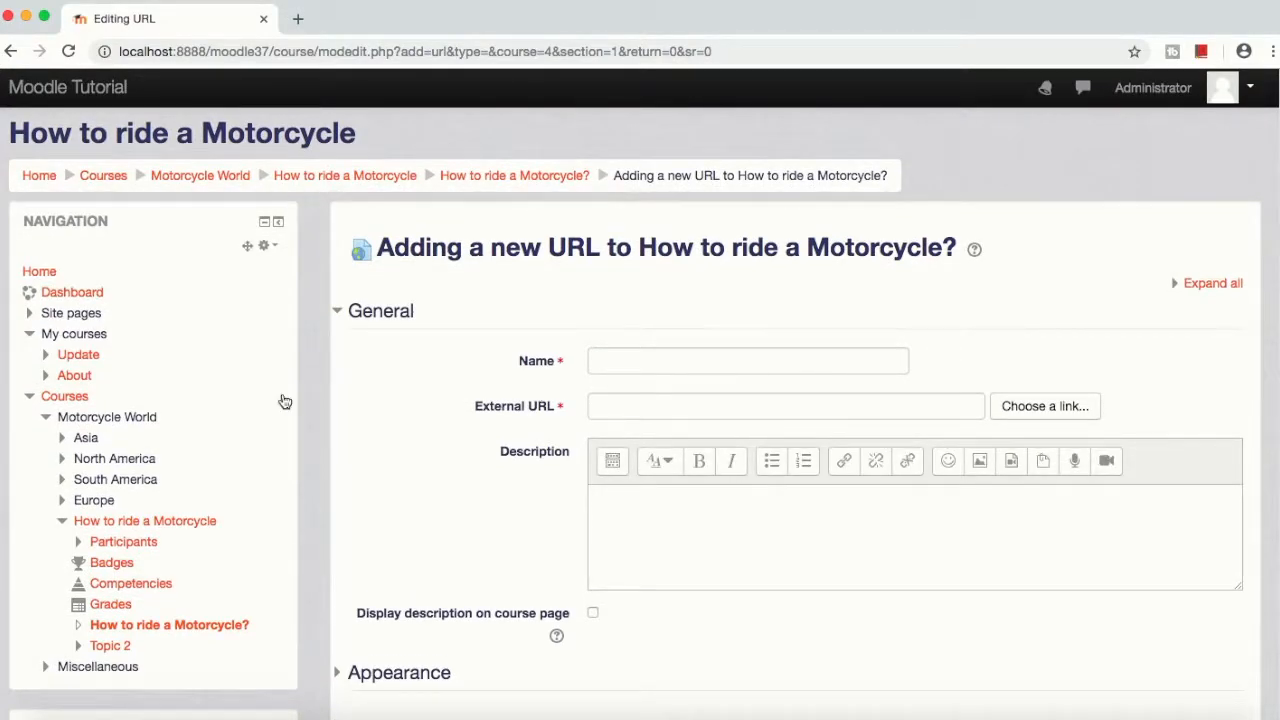
{"action": "left_click", "coordinate": [693, 364]}
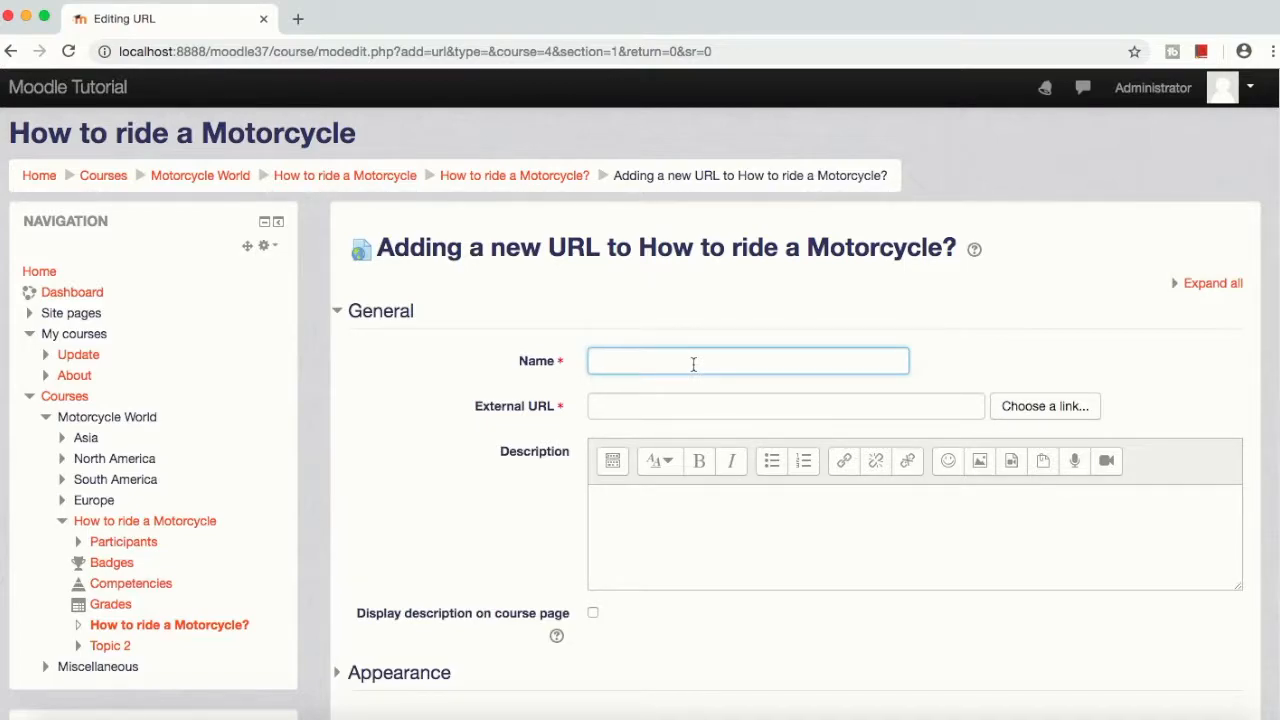
{"action": "type", "text": "How to ride a Motorcycle"}
Step: Search Google in a new browser tab for "how to ride a motorcycle" and copy the link of the Beginners Guide YouTube video
{"action": "left_click", "coordinate": [300, 19]}
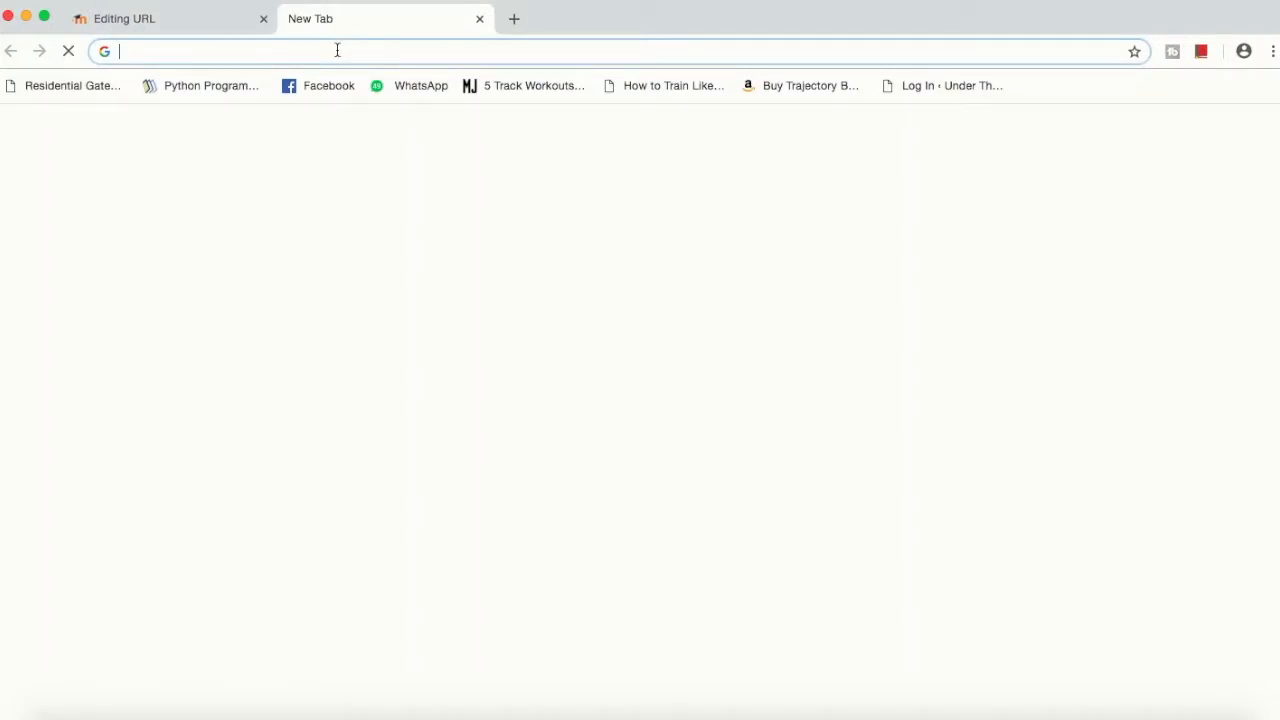
{"action": "type", "text": "How to "}
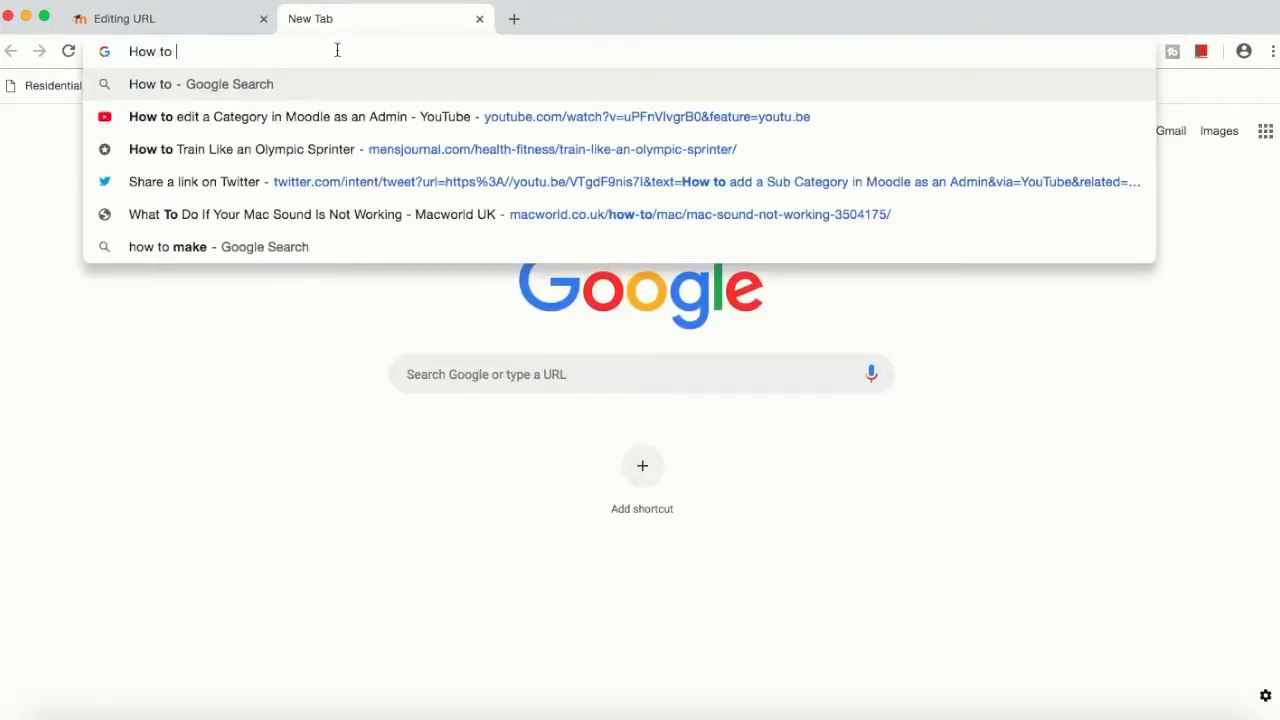
{"action": "type", "text": "ride a motor"}
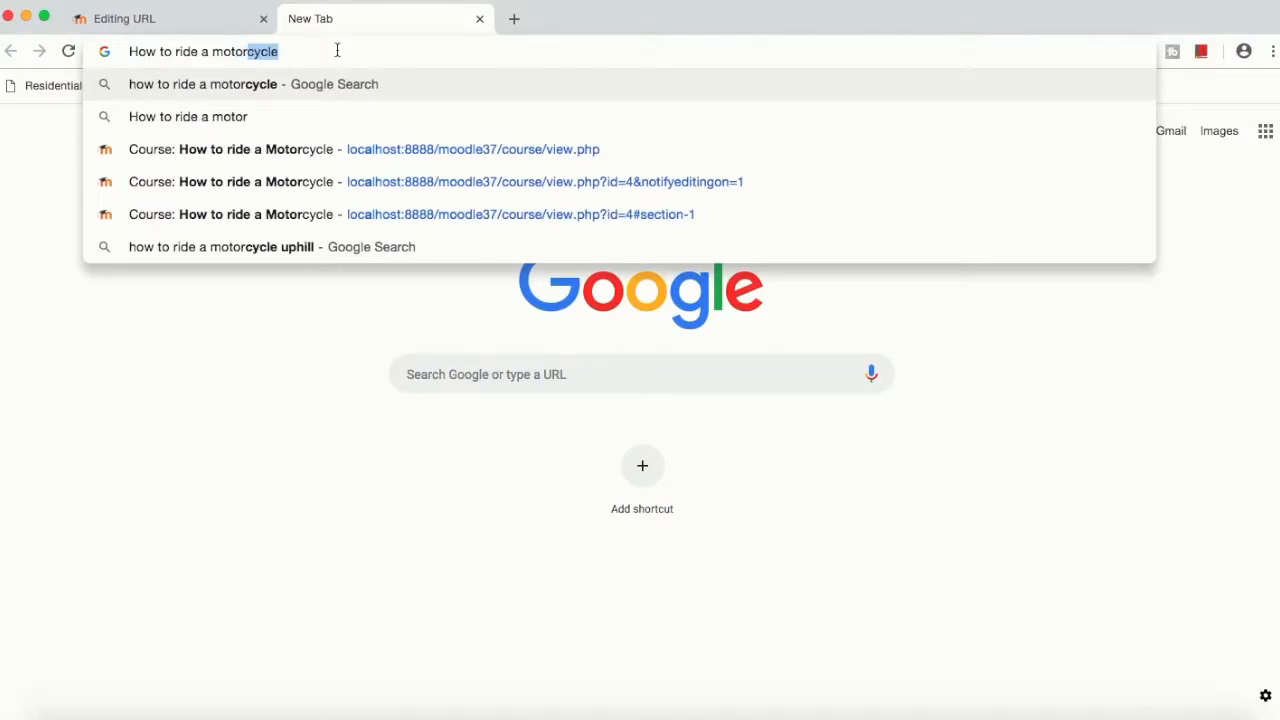
{"action": "key", "text": "Return"}
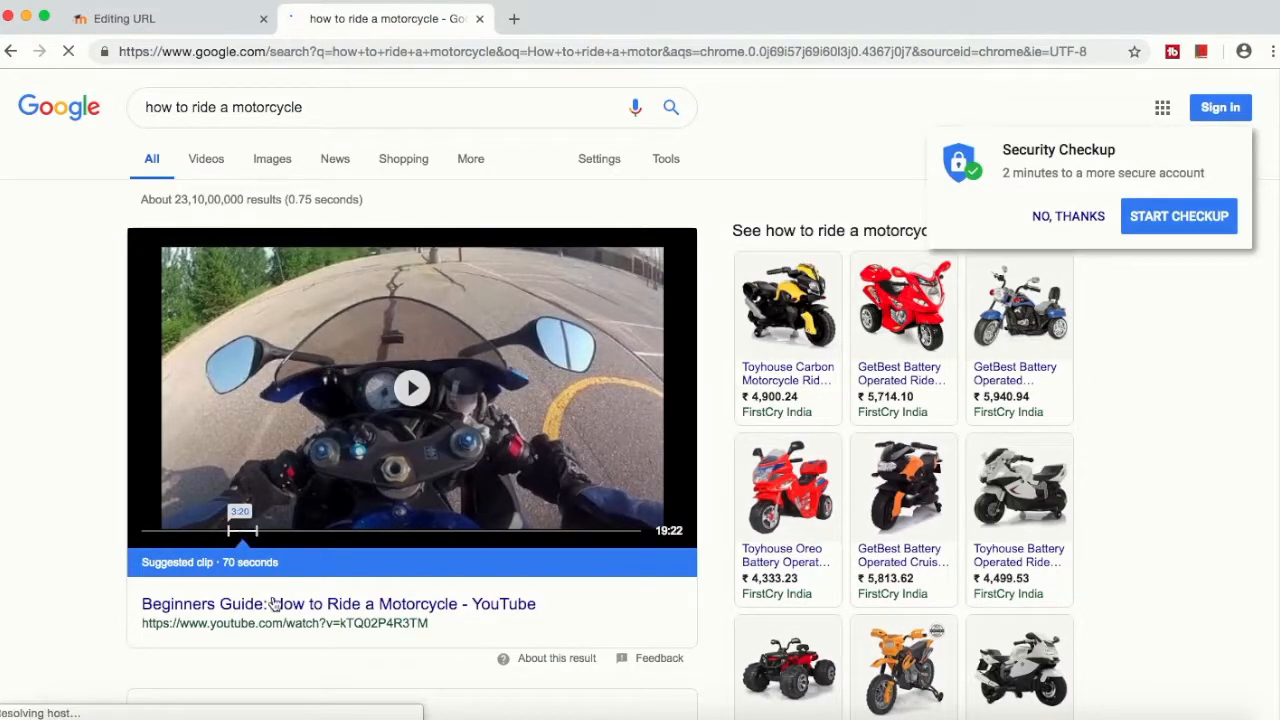
{"action": "left_click_drag", "start_coordinate": [440, 630], "coordinate": [141, 623]}
{"action": "key", "text": "super+c"}
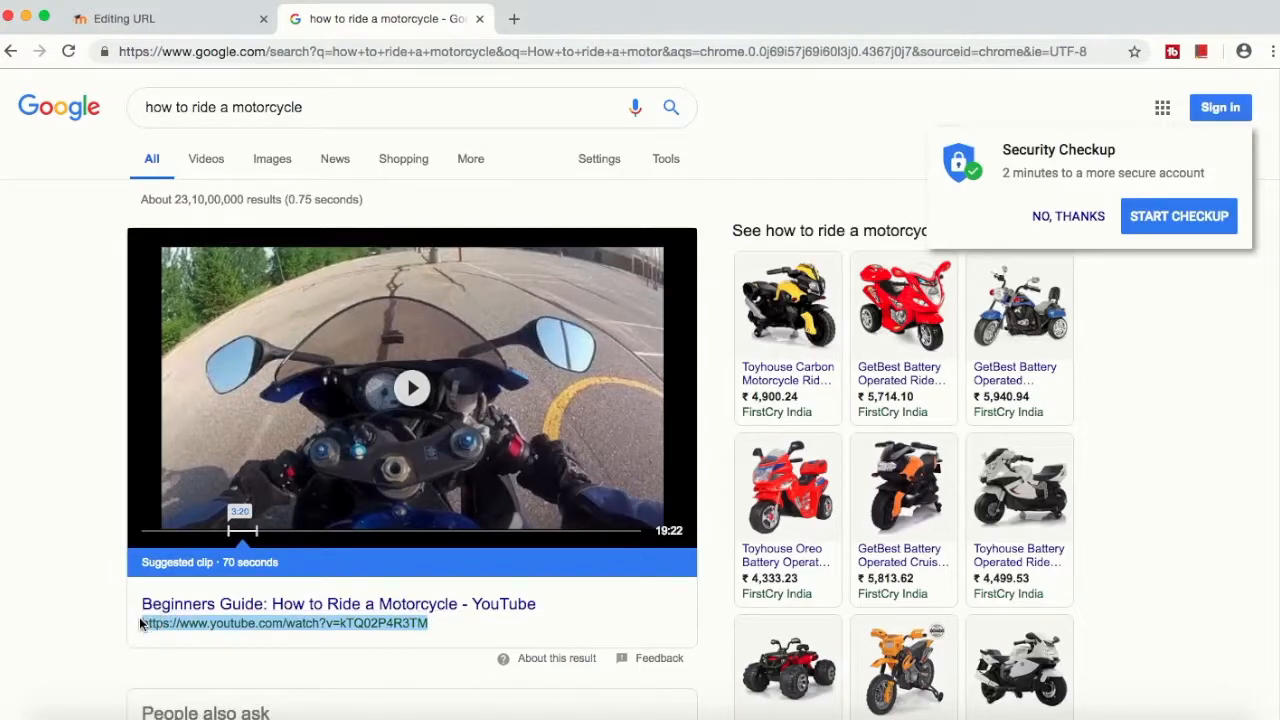
{"action": "left_click", "coordinate": [127, 19]}
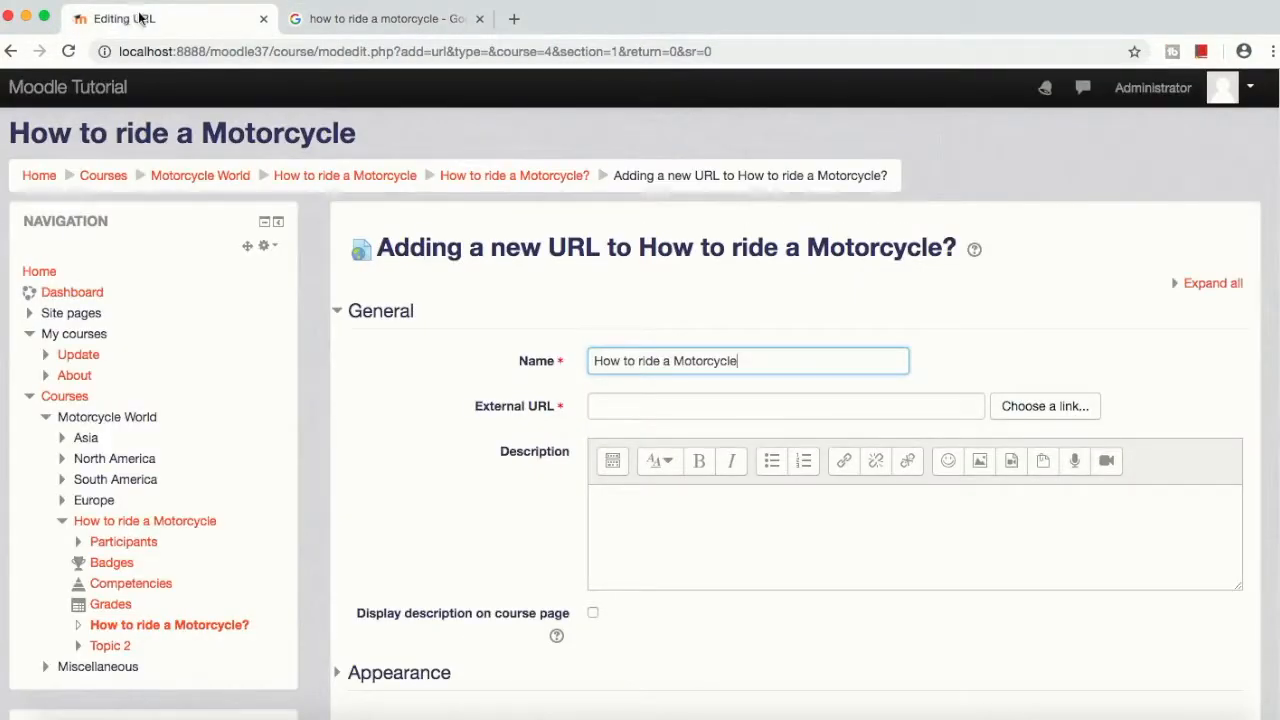
{"action": "left_click", "coordinate": [781, 406]}
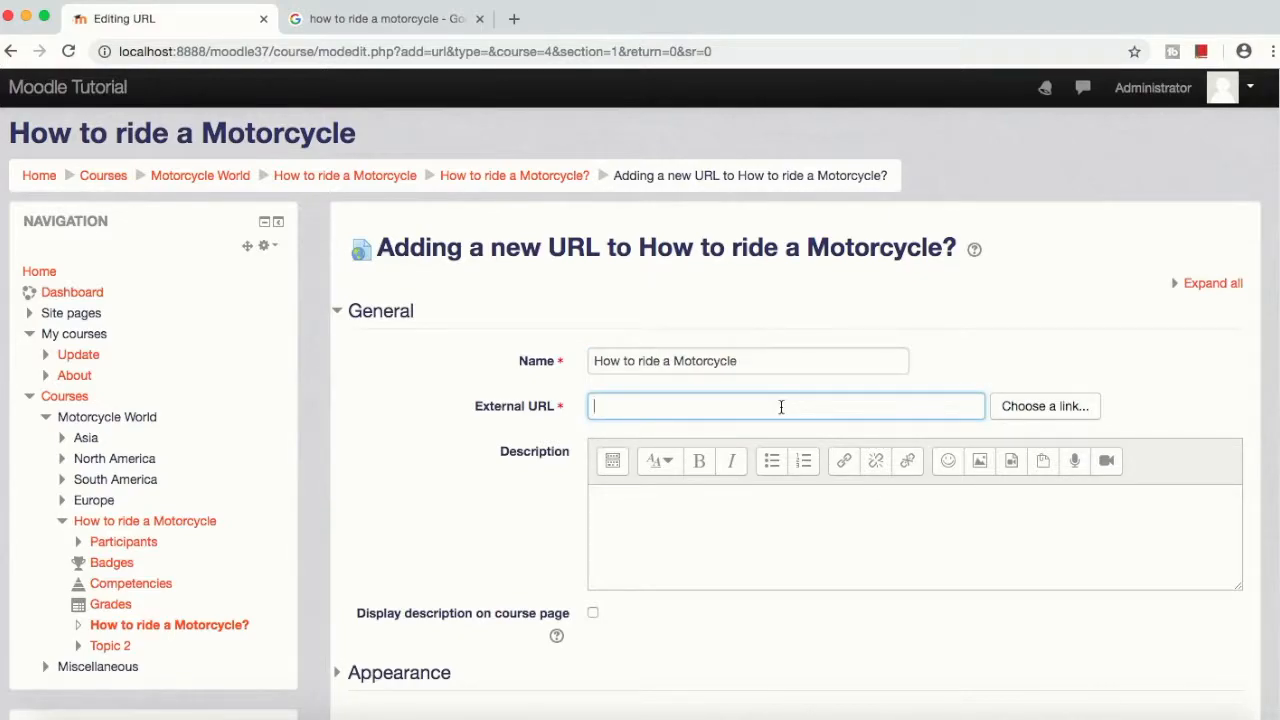
{"action": "key", "text": "super+v"}
{"action": "left_click", "coordinate": [1103, 364]}
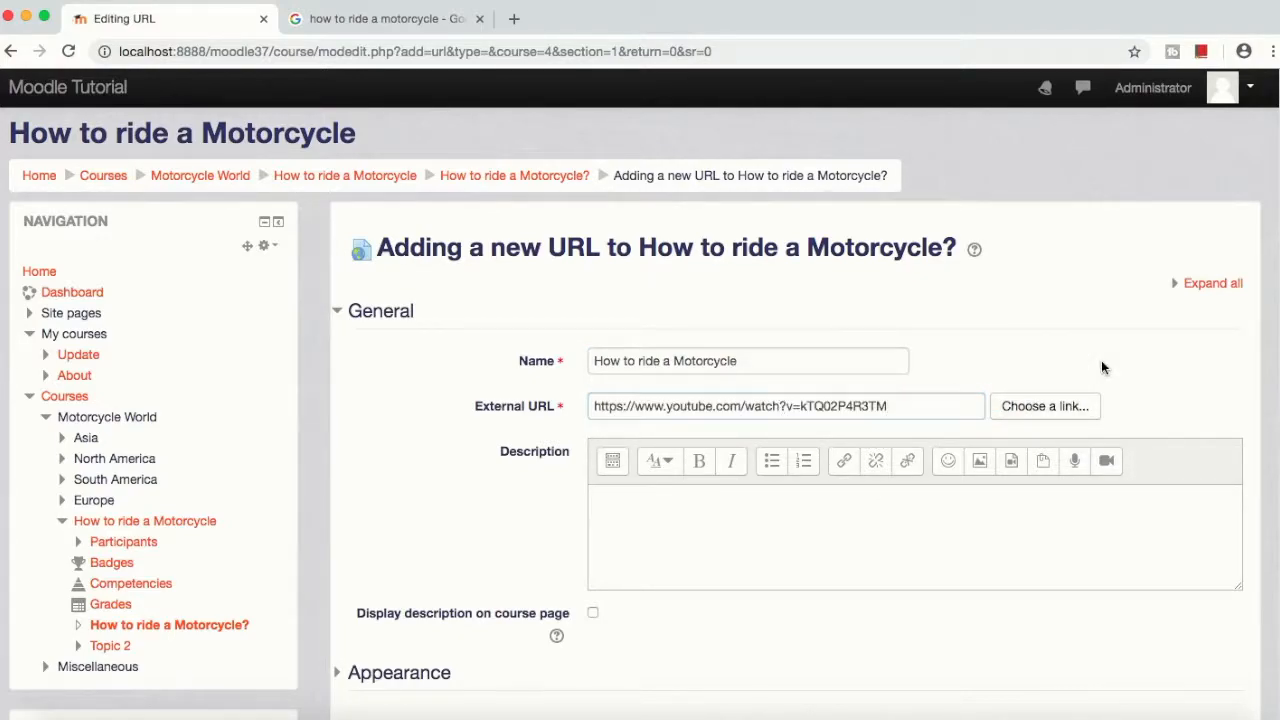
Step: Enter "How to ride a Motorcycle." as the description of the URL resource
{"action": "scroll", "coordinate": [1101, 359], "scroll_direction": "down", "scroll_amount": 1}
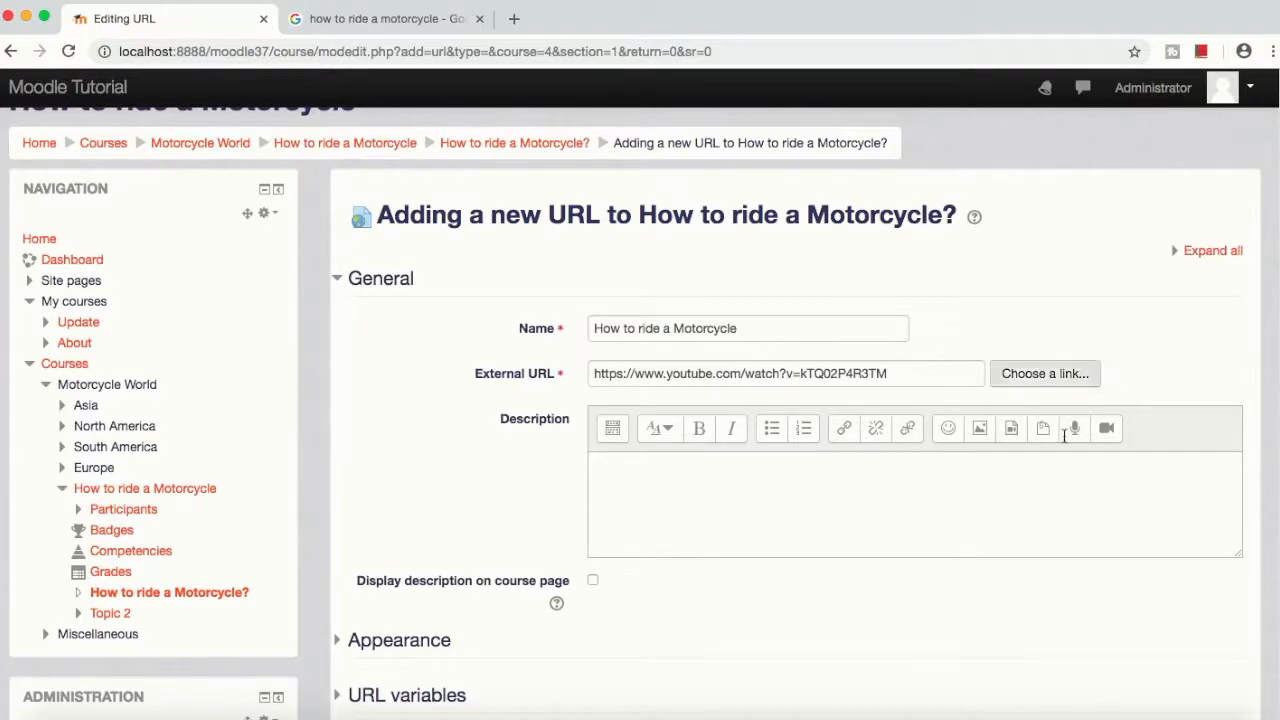
{"action": "left_click", "coordinate": [777, 504]}
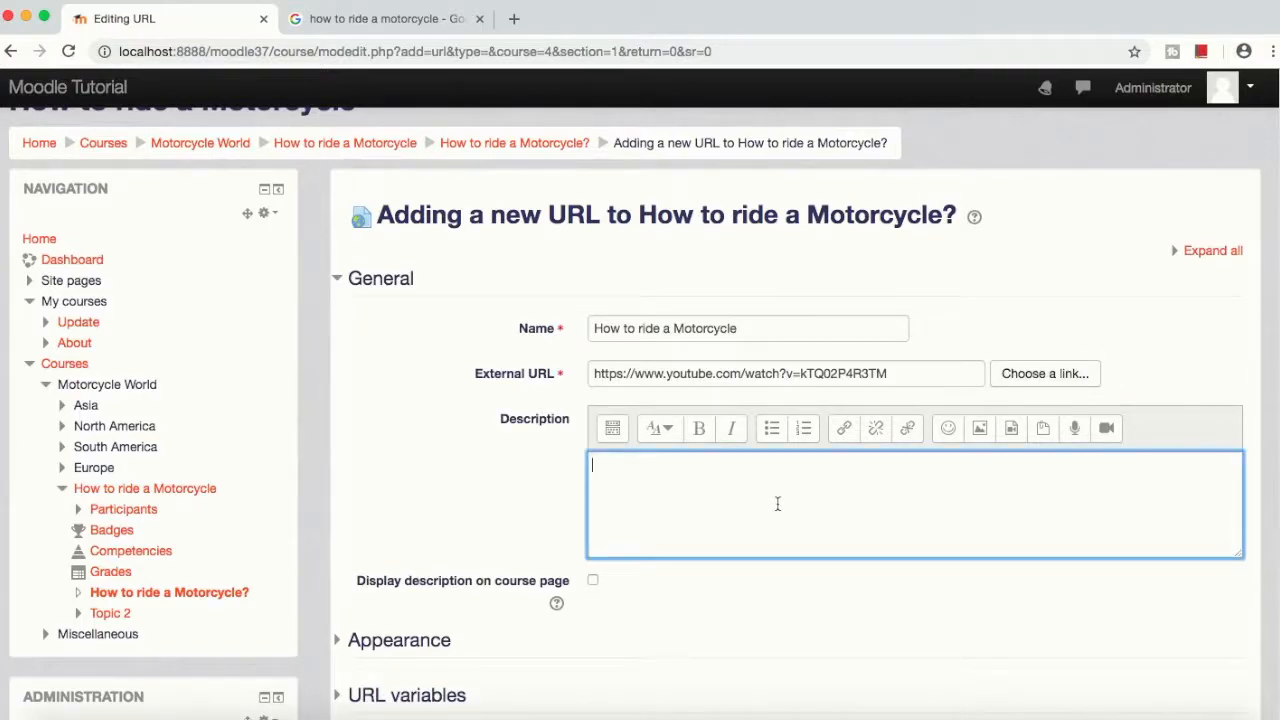
{"action": "type", "text": "How to ride a Motorcyc"}
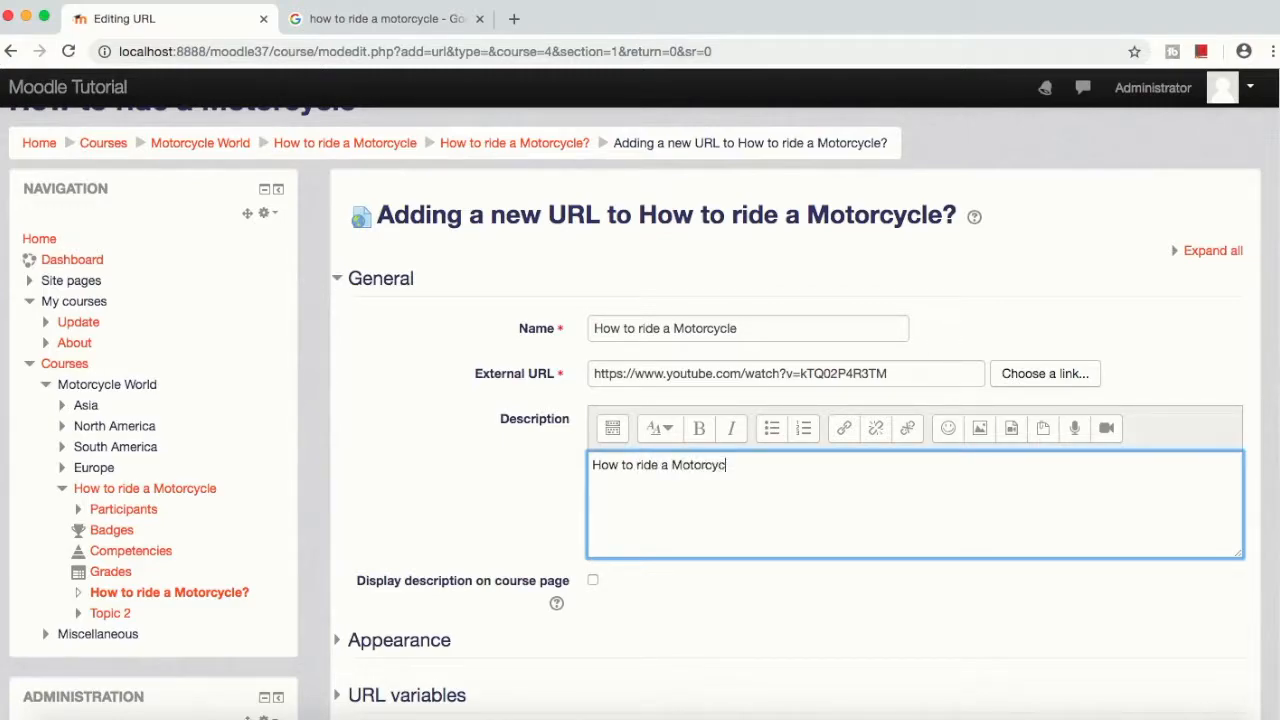
{"action": "type", "text": "le."}
Step: Close the Google search page and set the URL resource's display appearance to Embed
{"action": "scroll", "coordinate": [663, 590], "scroll_direction": "down", "scroll_amount": 2}
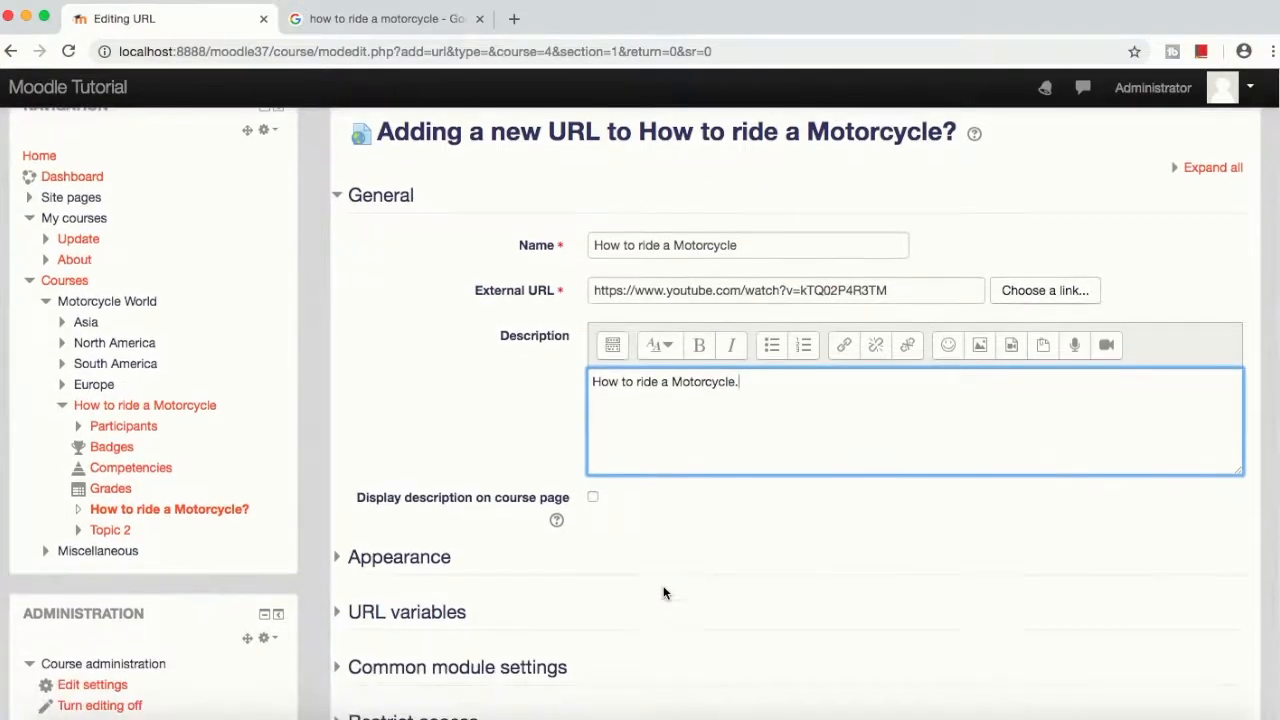
{"action": "scroll", "coordinate": [651, 592], "scroll_direction": "down", "scroll_amount": 2}
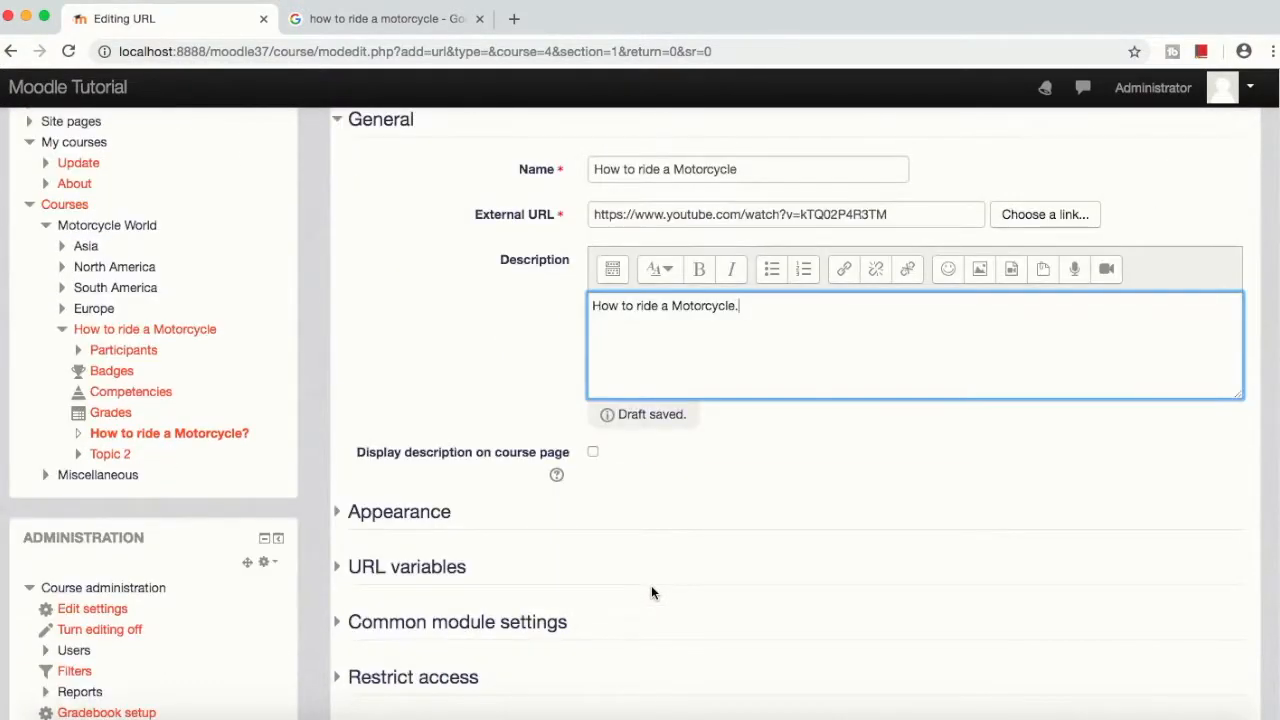
{"action": "scroll", "coordinate": [651, 592], "scroll_direction": "down", "scroll_amount": 1}
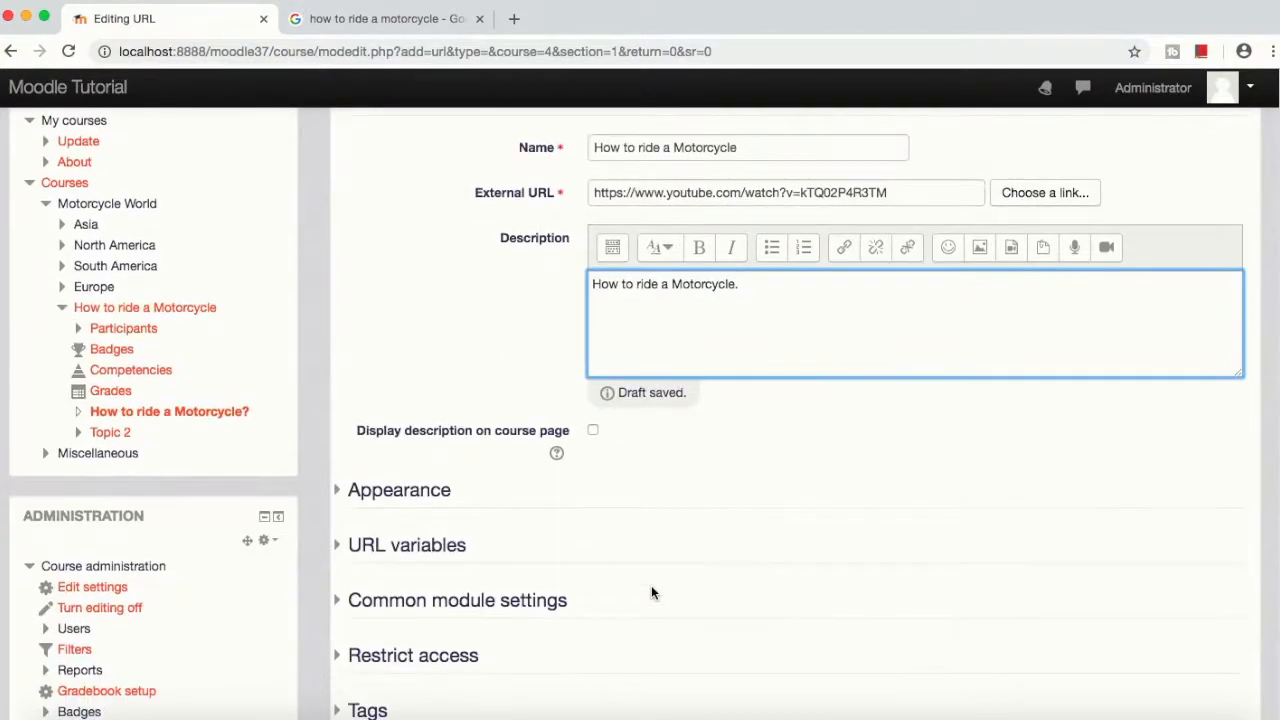
{"action": "left_click", "coordinate": [479, 18]}
{"action": "left_click", "coordinate": [340, 461]}
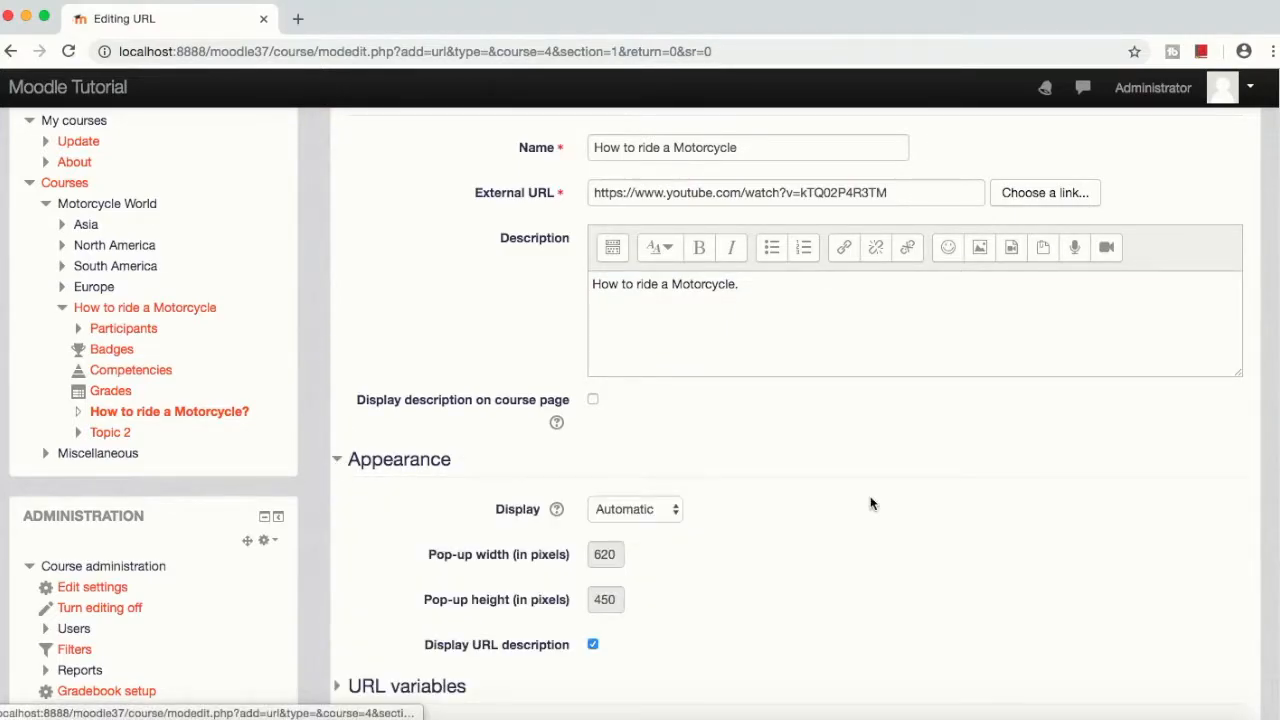
{"action": "scroll", "coordinate": [763, 506], "scroll_direction": "down", "scroll_amount": 2}
{"action": "scroll", "coordinate": [763, 507], "scroll_direction": "down", "scroll_amount": 1}
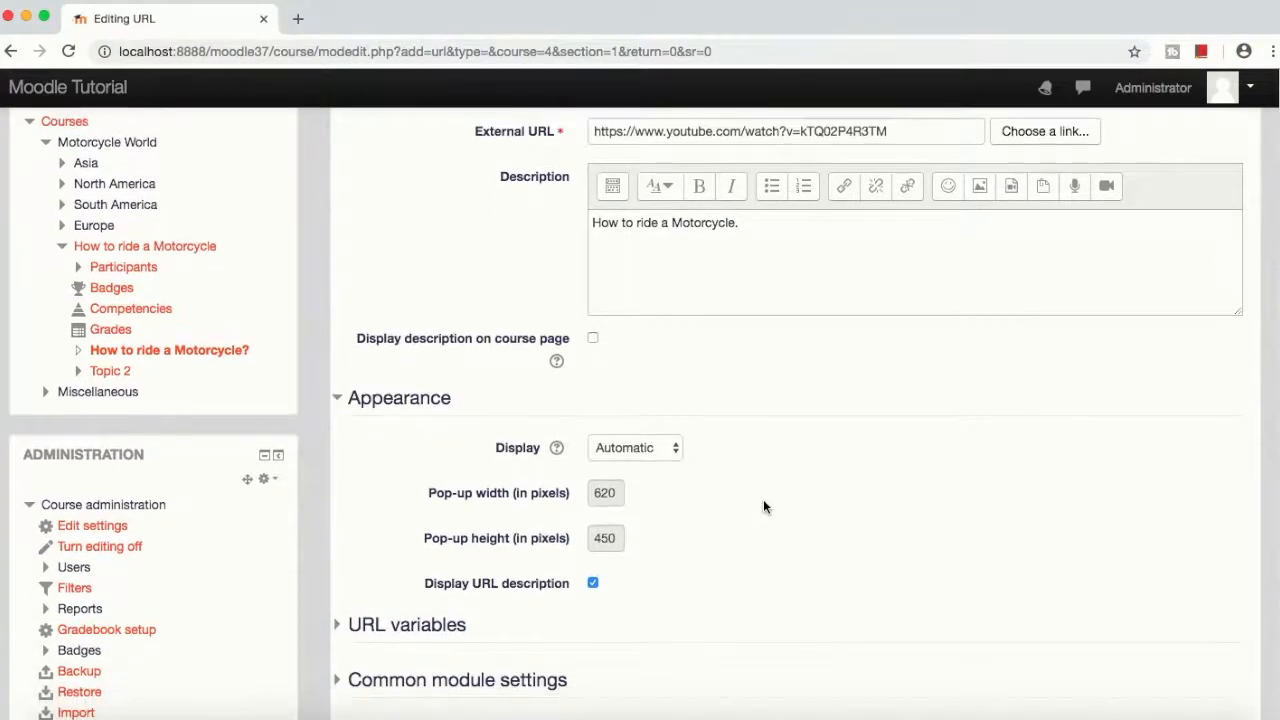
{"action": "left_click", "coordinate": [632, 450]}
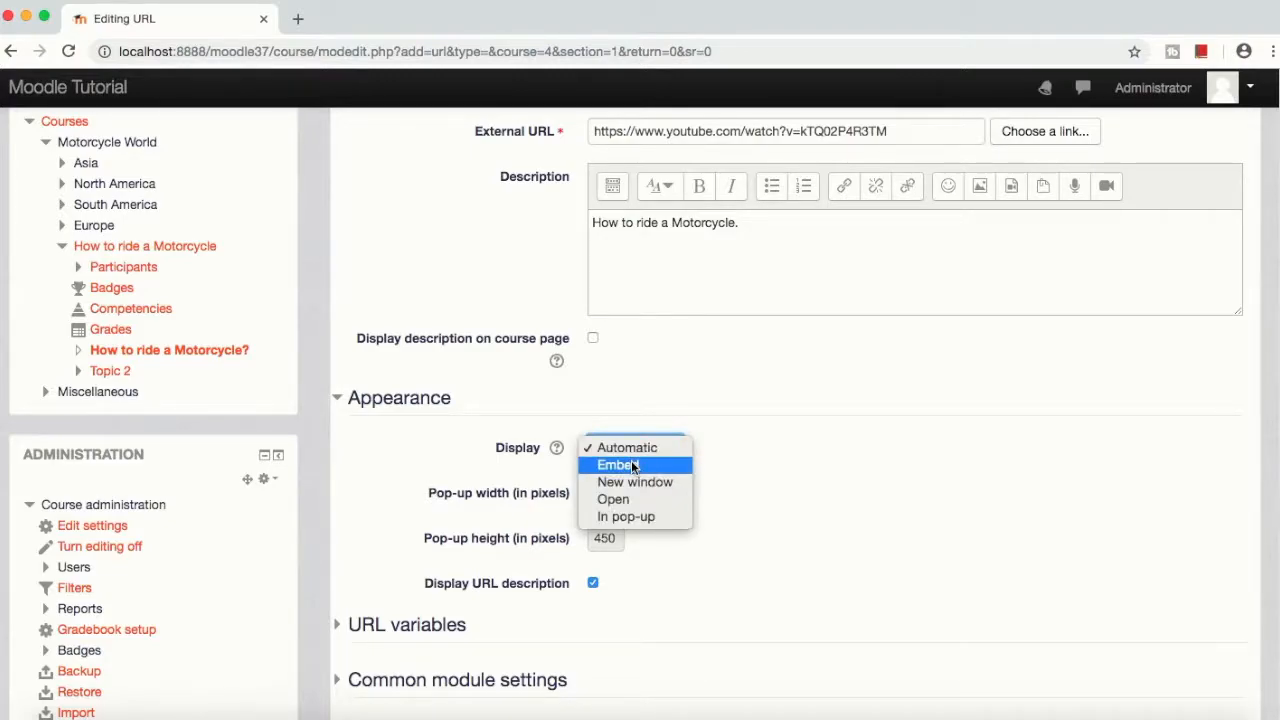
{"action": "left_click", "coordinate": [632, 466]}
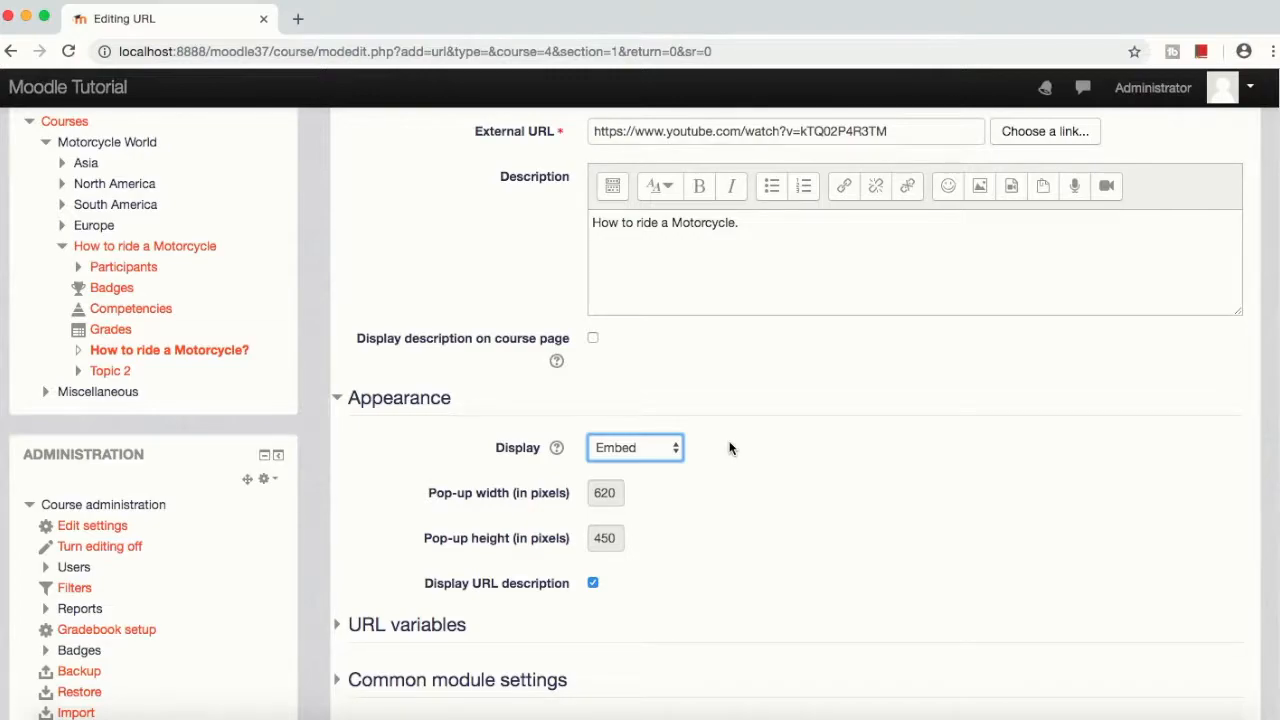
Step: Examine the URL variables settings of the resource and collapse them again
{"action": "scroll", "coordinate": [730, 448], "scroll_direction": "down", "scroll_amount": 5}
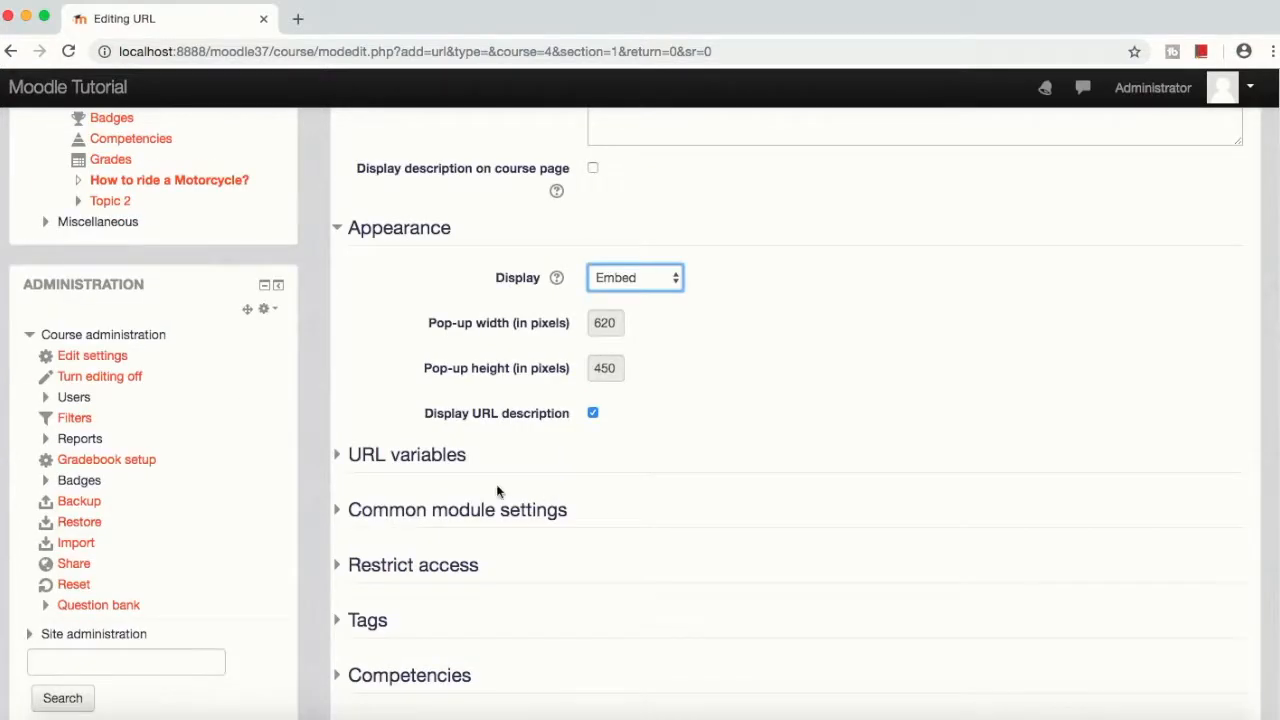
{"action": "left_click", "coordinate": [338, 456]}
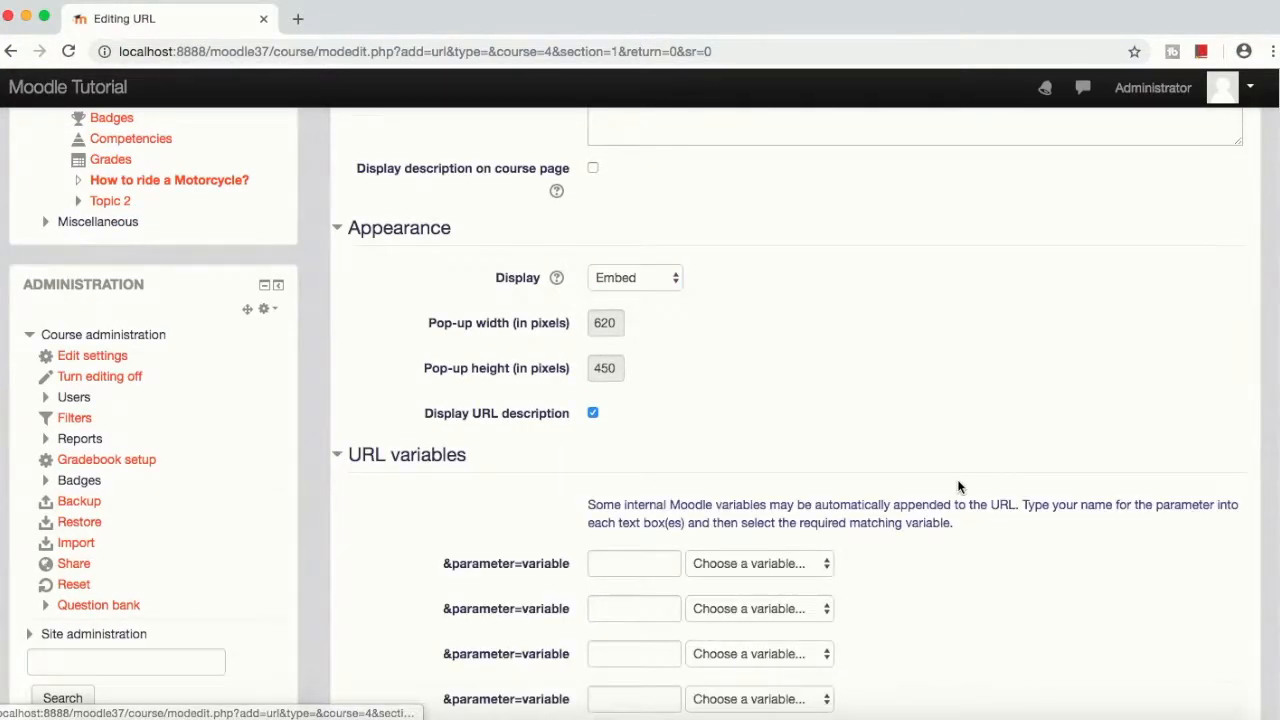
{"action": "scroll", "coordinate": [957, 479], "scroll_direction": "down", "scroll_amount": 3}
{"action": "scroll", "coordinate": [957, 479], "scroll_direction": "down", "scroll_amount": 3}
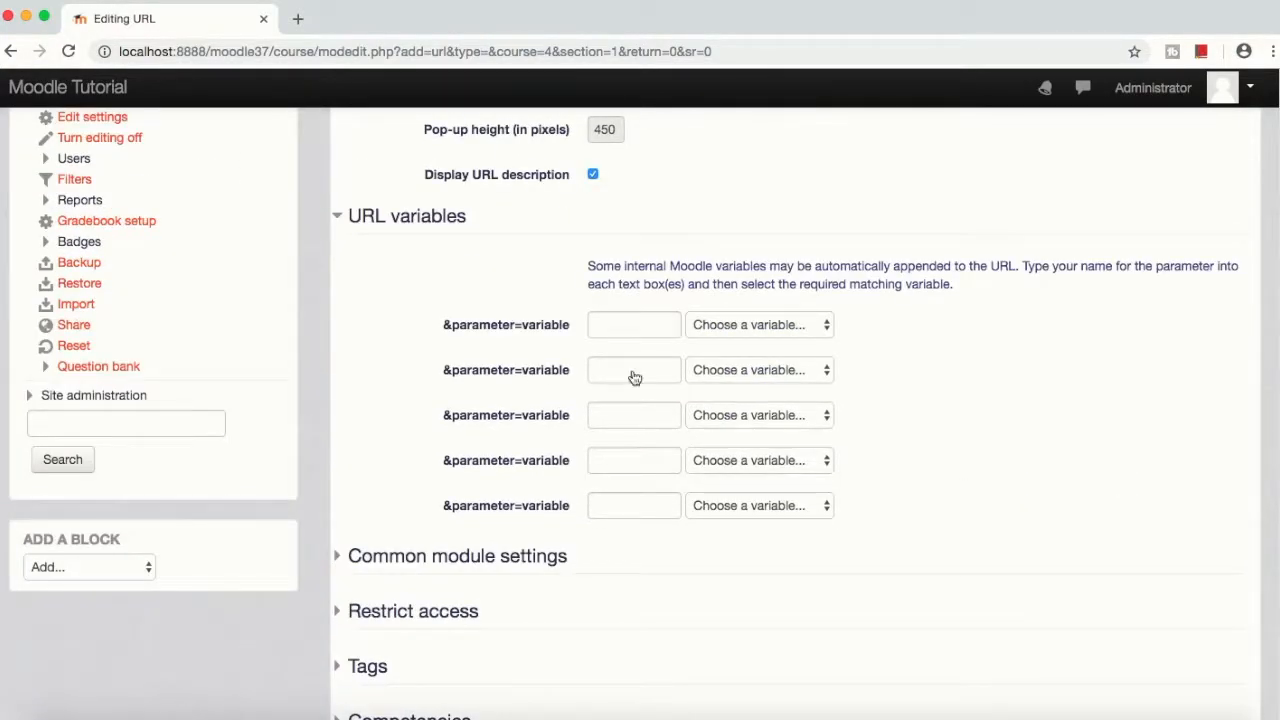
{"action": "left_click", "coordinate": [343, 220]}
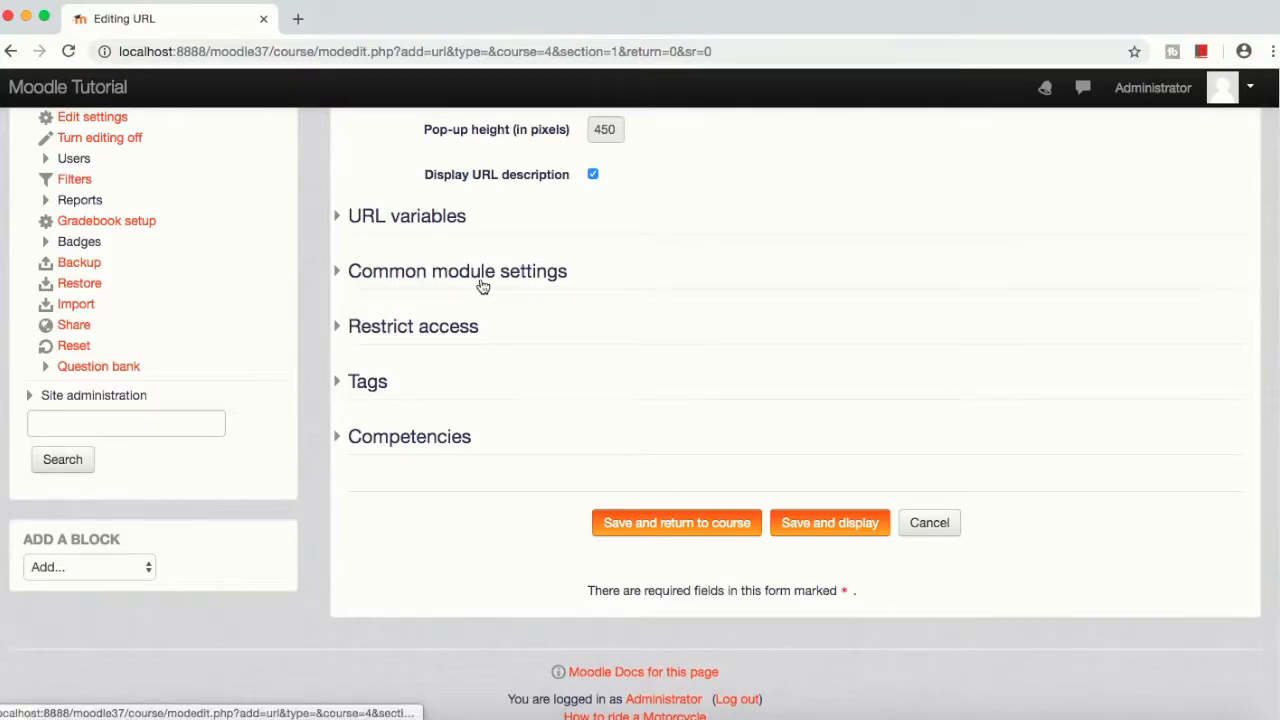
Step: Examine the resource's availability options and the access restriction types without changing them
{"action": "left_click", "coordinate": [341, 332]}
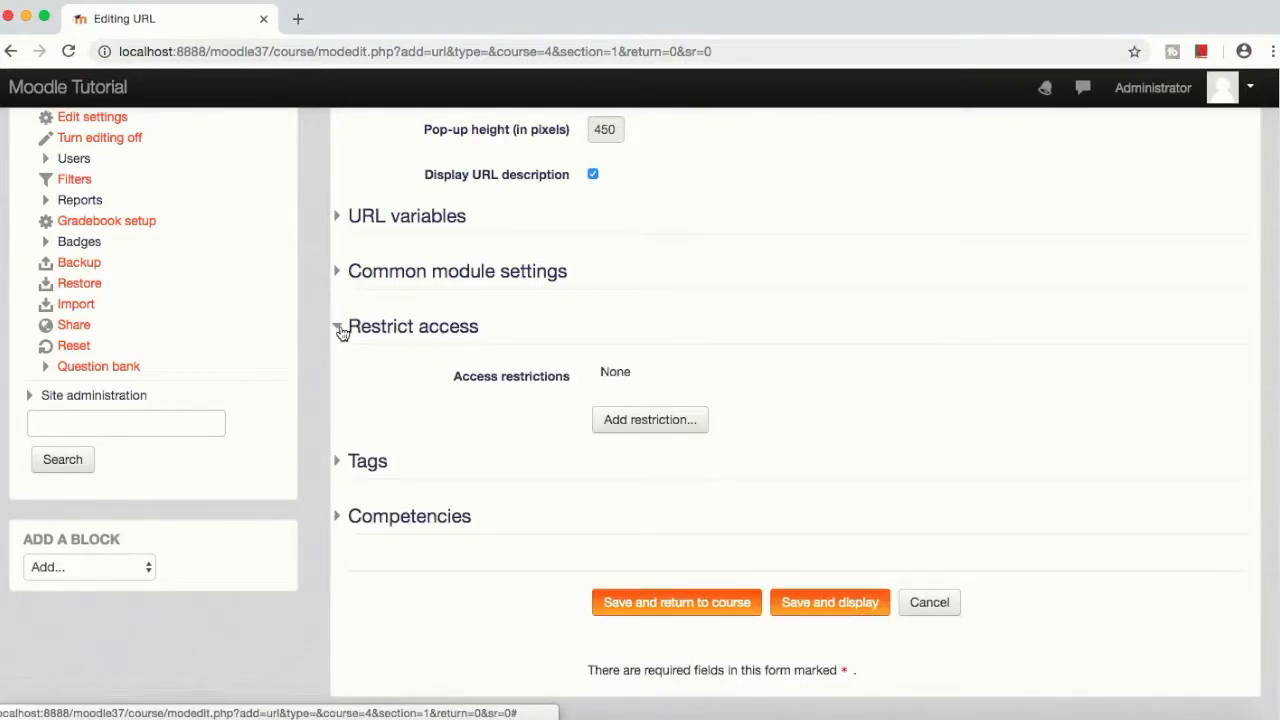
{"action": "left_click", "coordinate": [342, 331]}
{"action": "left_click", "coordinate": [345, 332]}
{"action": "left_click", "coordinate": [339, 273]}
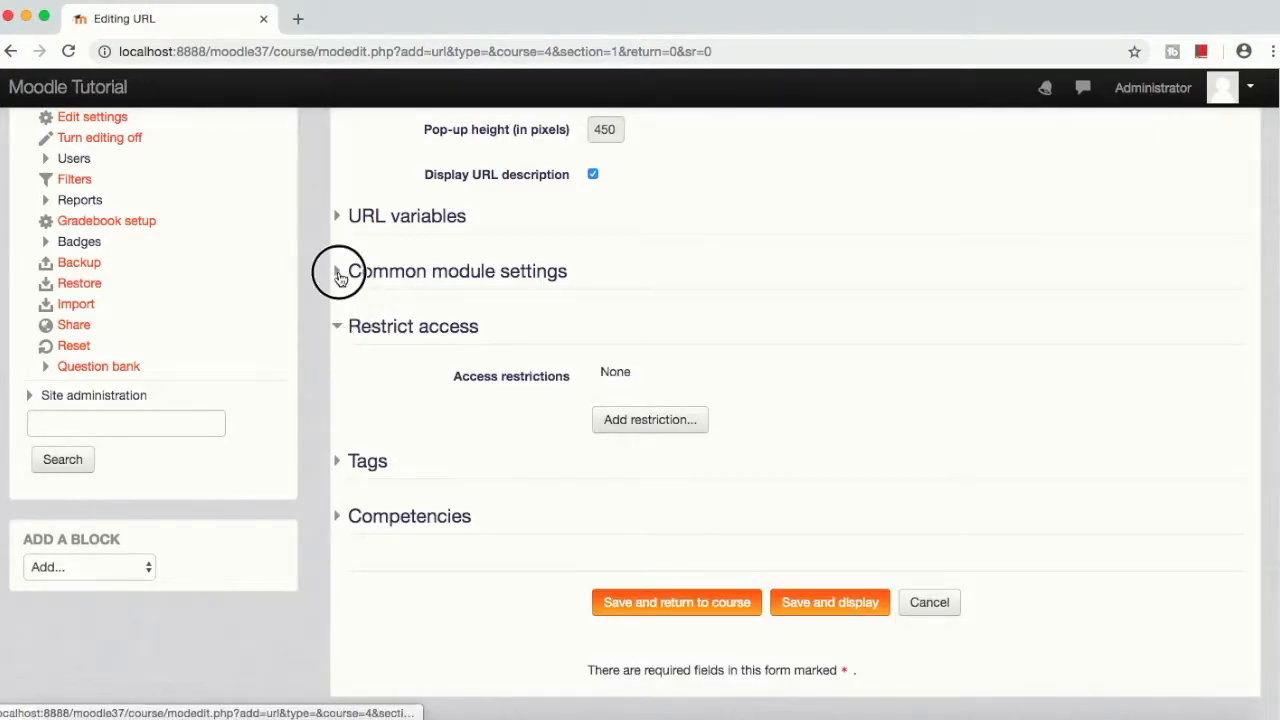
{"action": "left_click", "coordinate": [808, 321]}
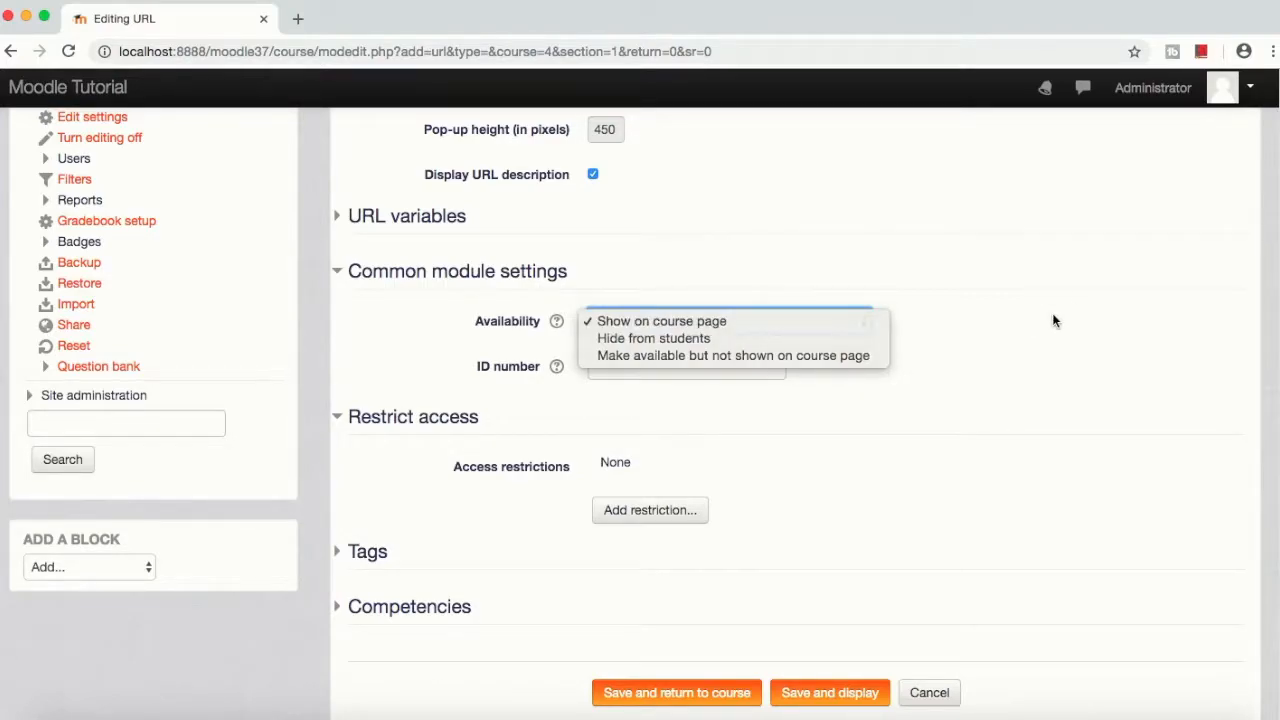
{"action": "left_click", "coordinate": [1053, 315]}
{"action": "left_click", "coordinate": [655, 514]}
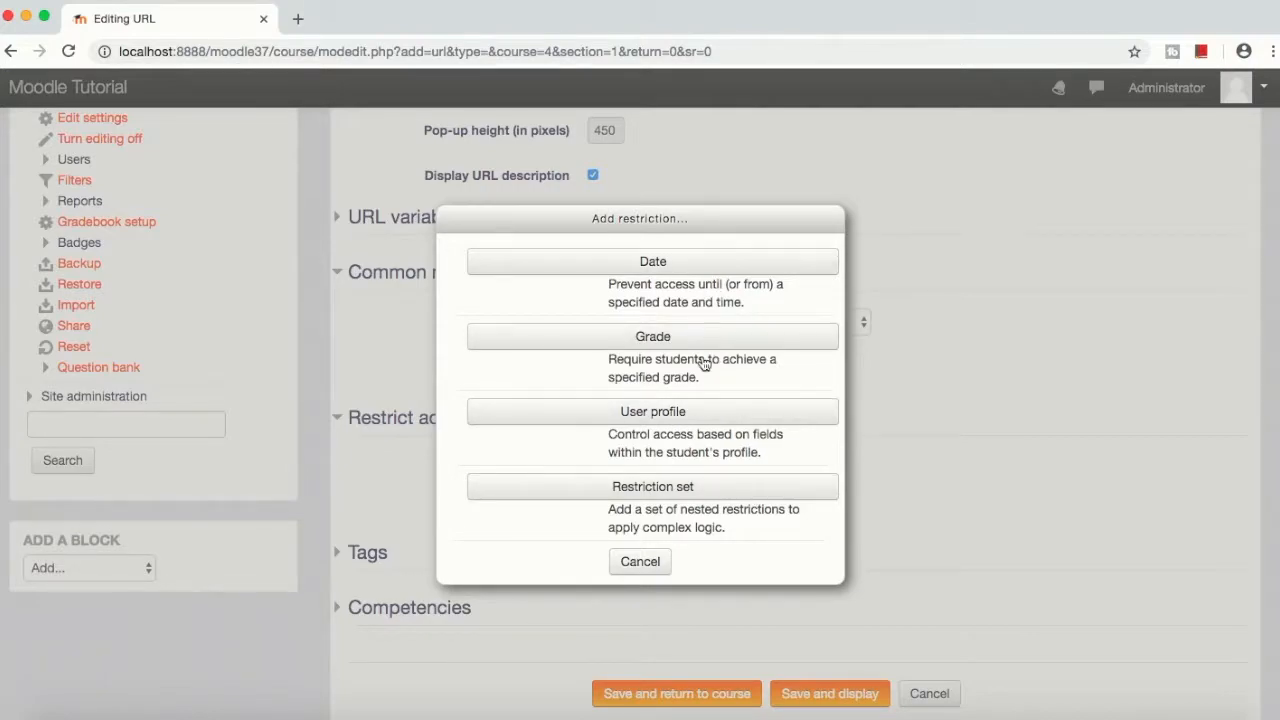
{"action": "left_click", "coordinate": [650, 561]}
Step: Look over the rest of the URL form and expand its Competencies settings
{"action": "scroll", "coordinate": [775, 512], "scroll_direction": "down", "scroll_amount": 1}
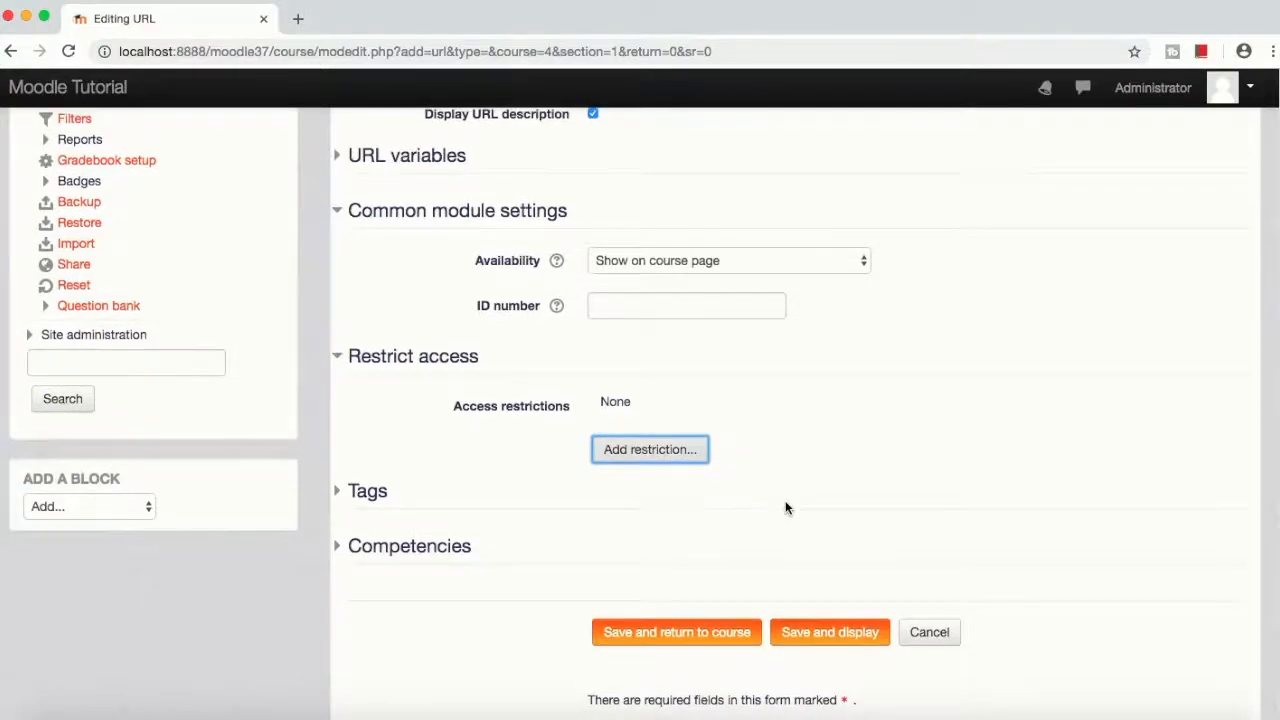
{"action": "scroll", "coordinate": [785, 508], "scroll_direction": "up", "scroll_amount": 8}
{"action": "scroll", "coordinate": [785, 508], "scroll_direction": "down", "scroll_amount": 10}
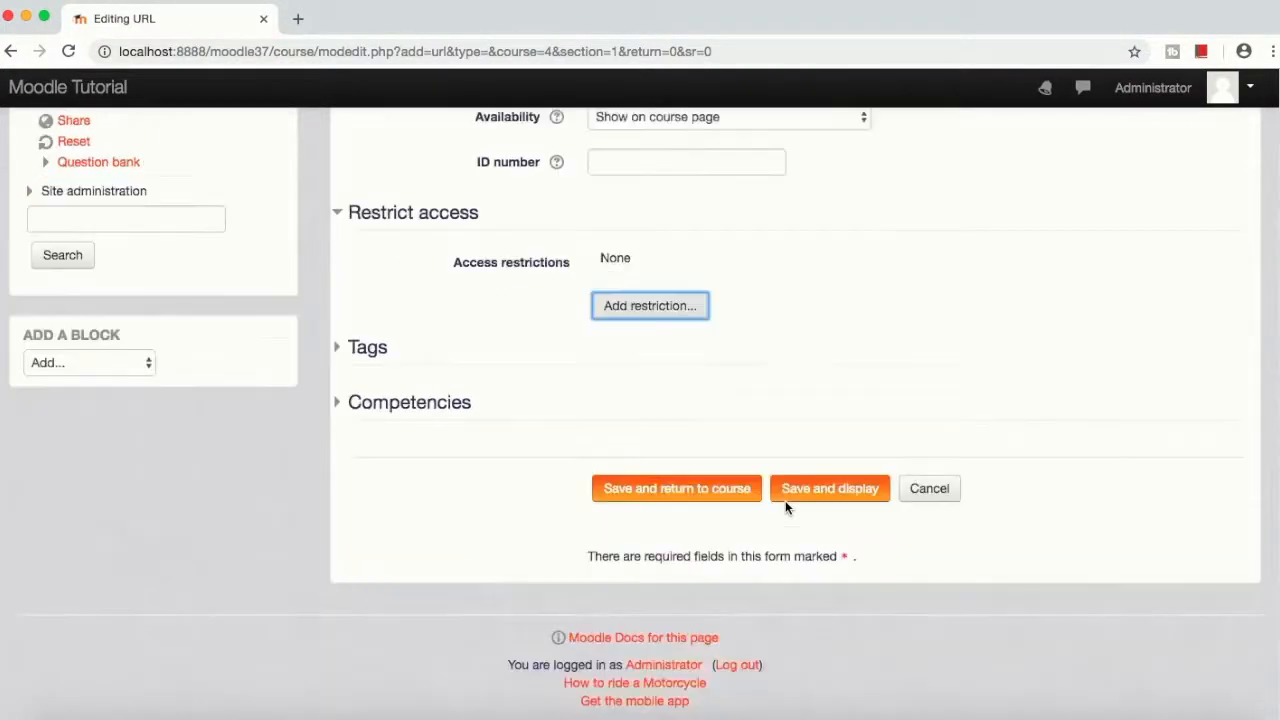
{"action": "left_click", "coordinate": [336, 405]}
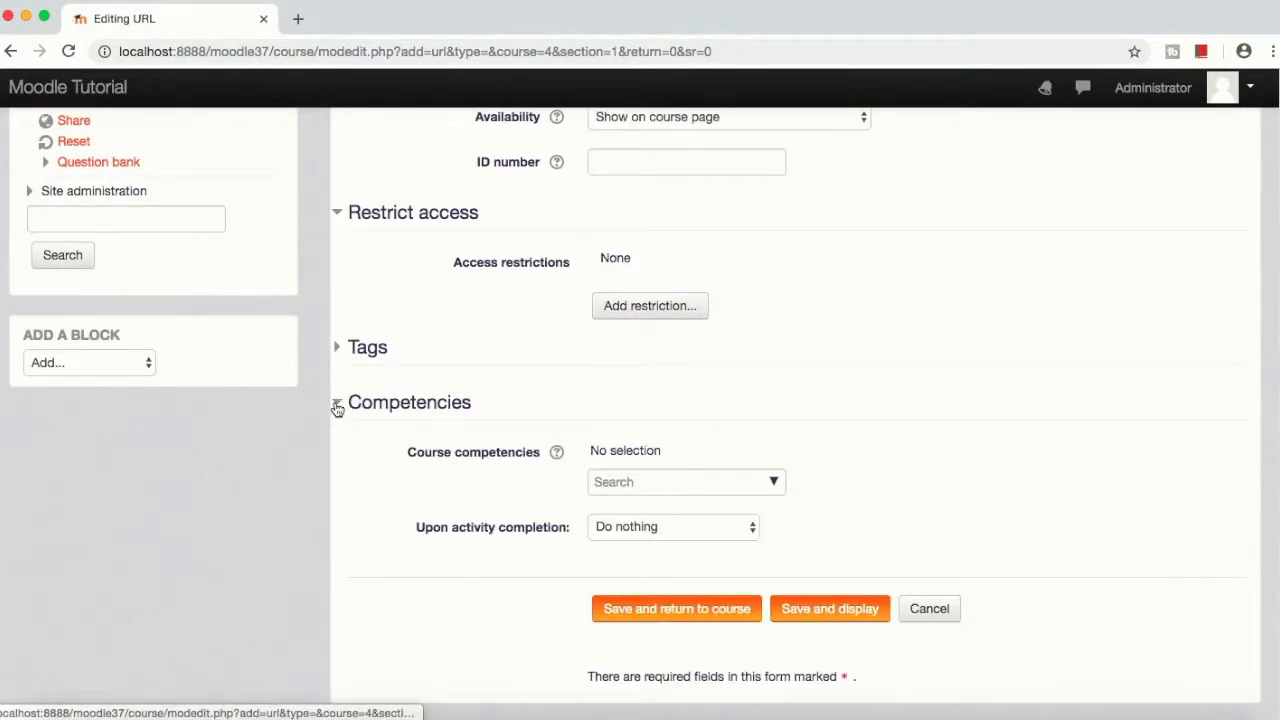
Step: Collapse the Competencies settings, then save the URL resource and display it
{"action": "left_click", "coordinate": [340, 405]}
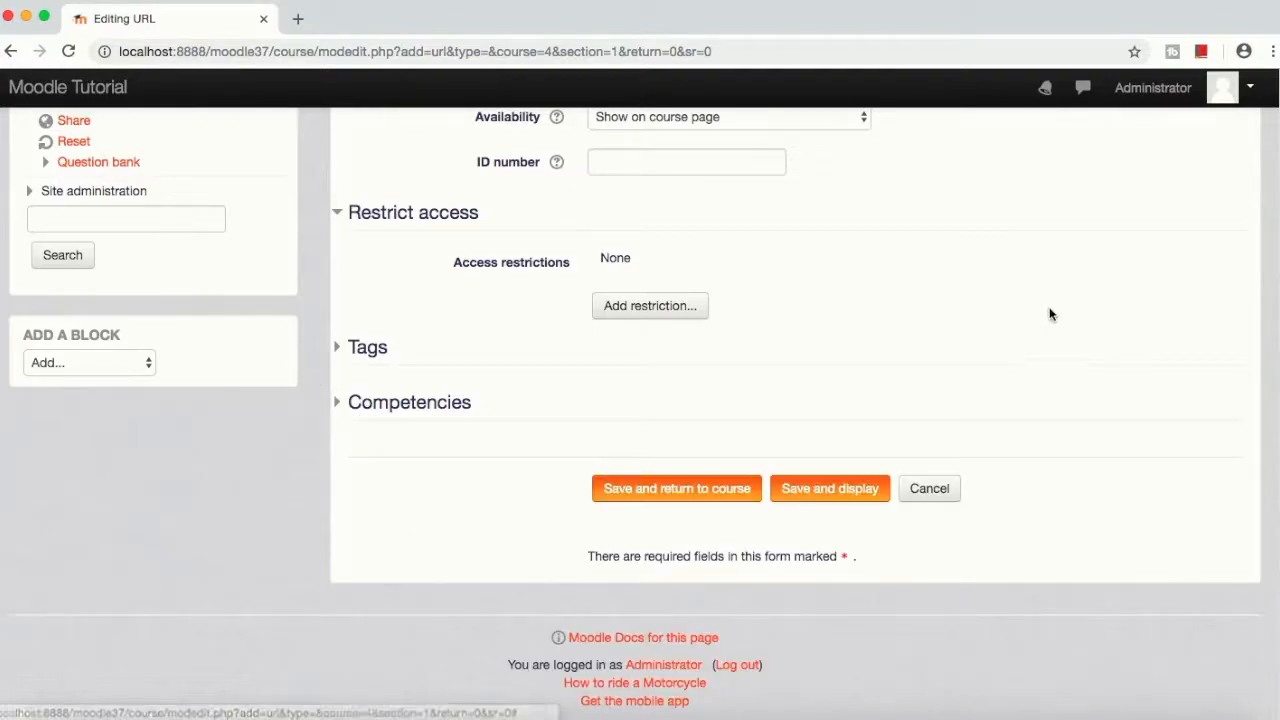
{"action": "scroll", "coordinate": [1046, 317], "scroll_direction": "up", "scroll_amount": 1}
{"action": "scroll", "coordinate": [1045, 317], "scroll_direction": "up", "scroll_amount": 3}
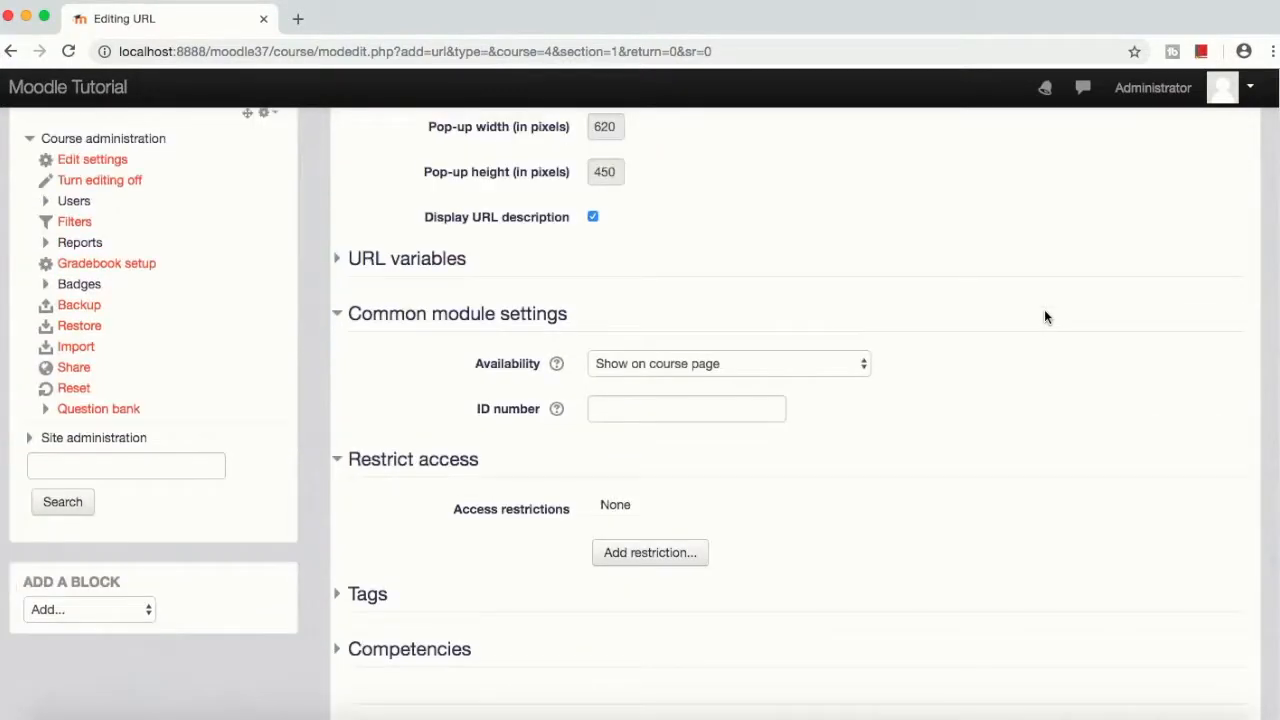
{"action": "scroll", "coordinate": [1045, 317], "scroll_direction": "down", "scroll_amount": 2}
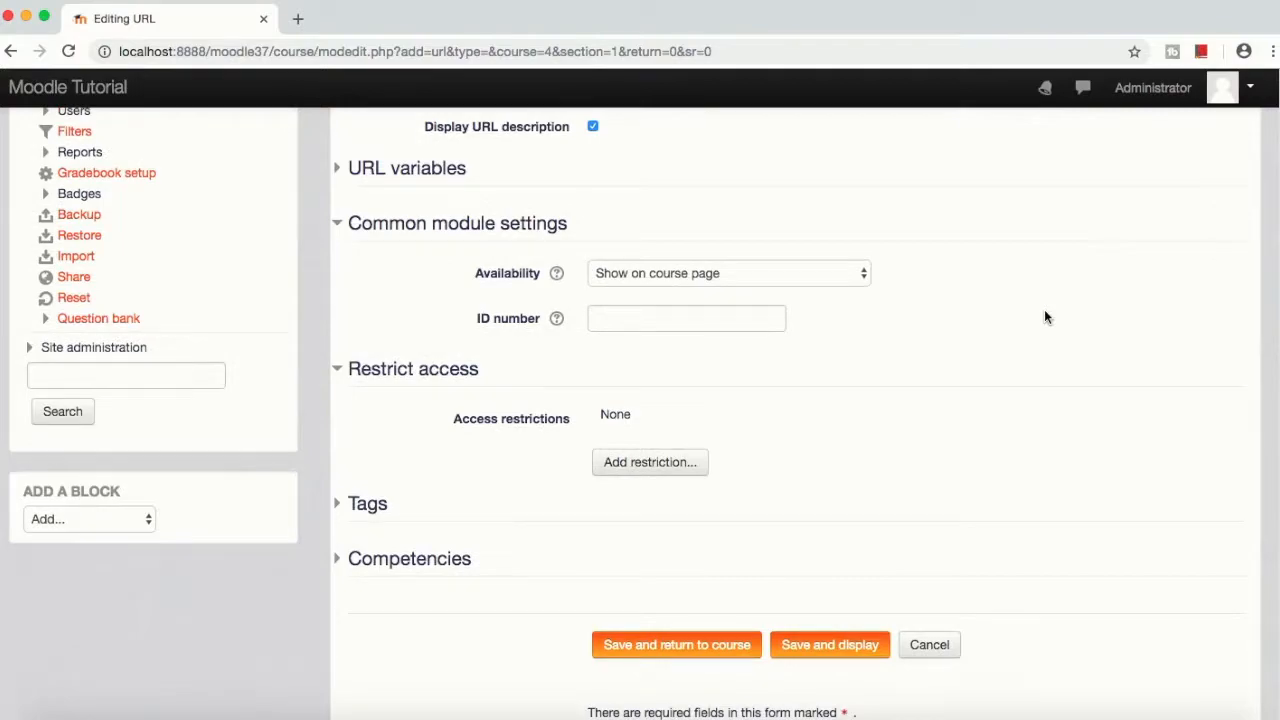
{"action": "left_click", "coordinate": [835, 647]}
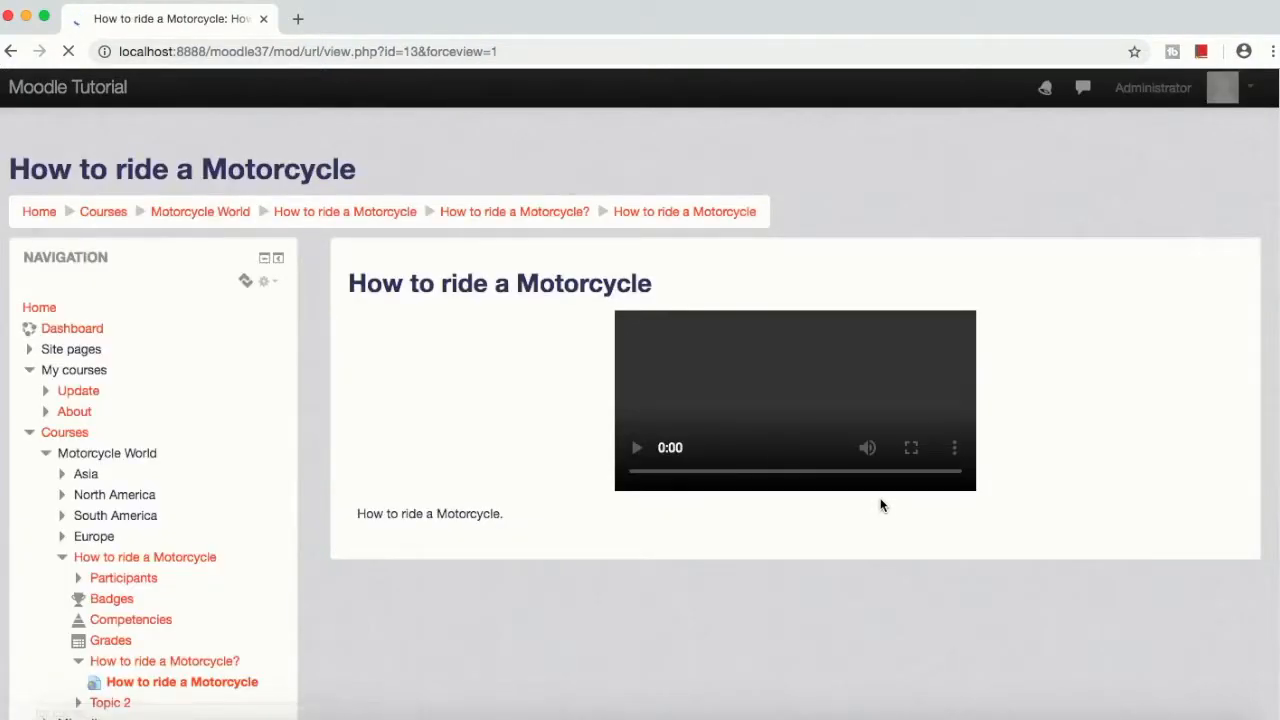
Step: Test the embedded YouTube video by playing and pausing it, and look over the resource page
{"action": "left_click", "coordinate": [638, 448]}
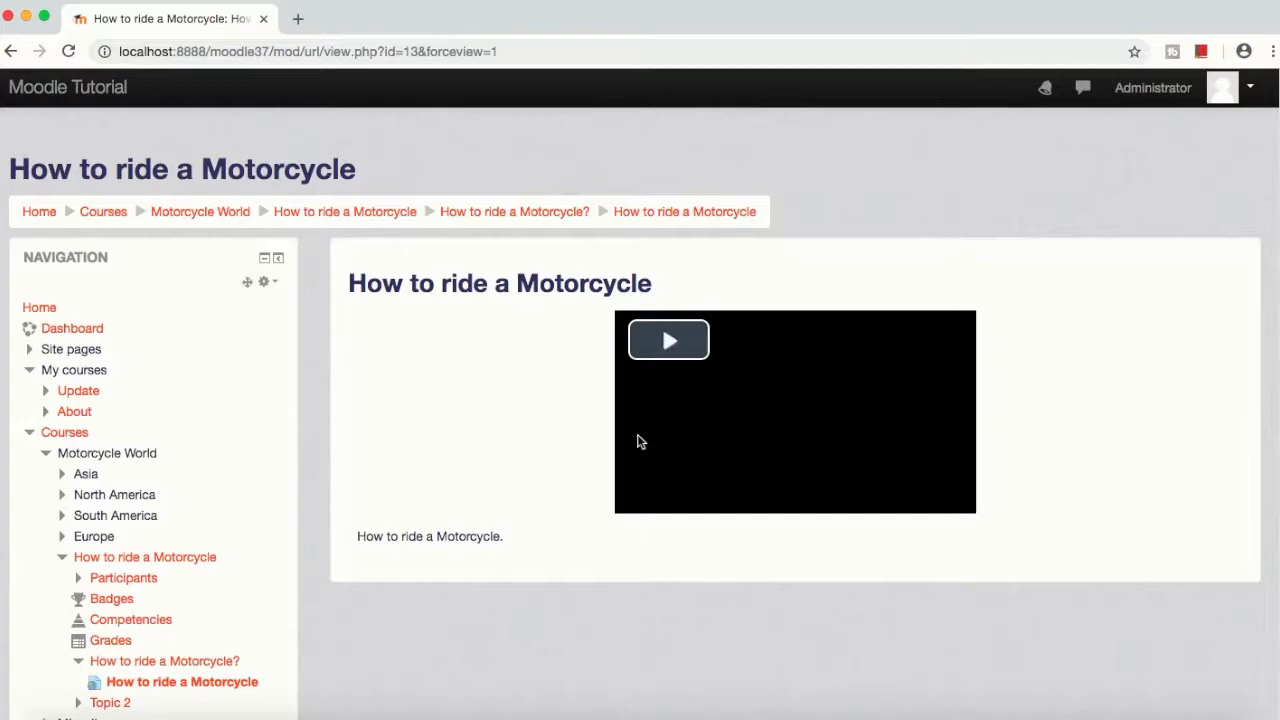
{"action": "left_click", "coordinate": [669, 341]}
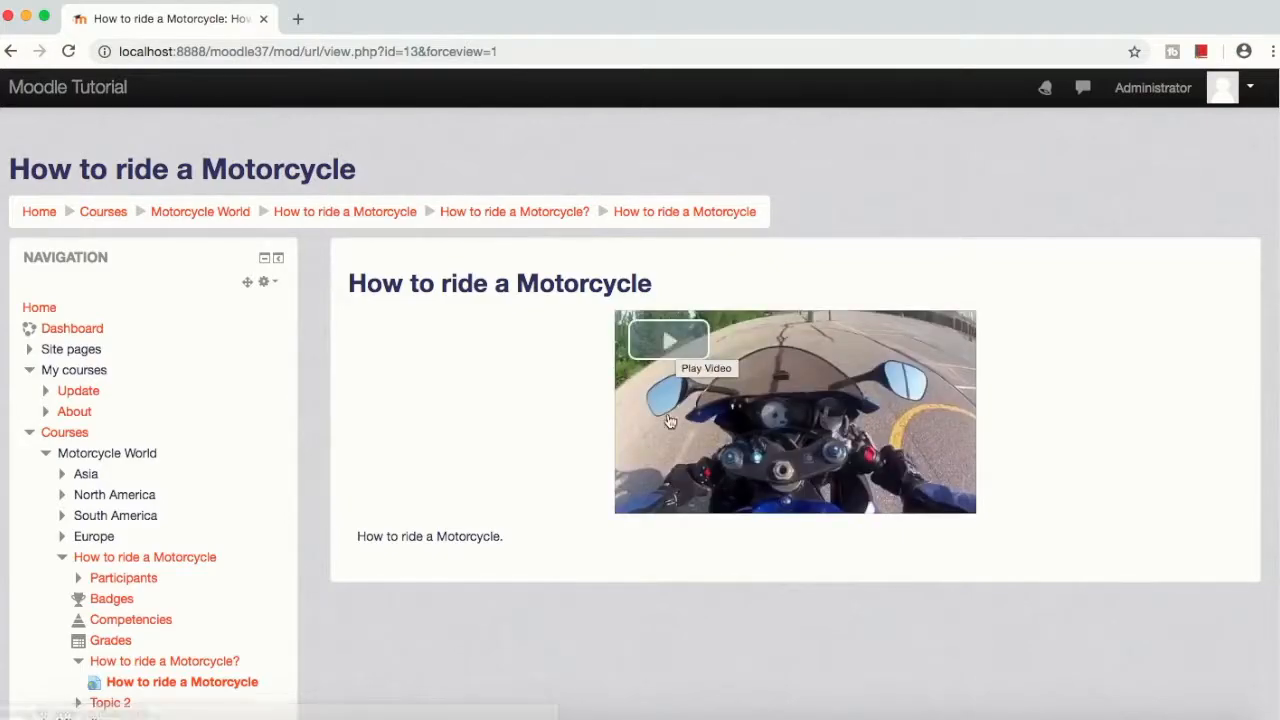
{"action": "left_click", "coordinate": [674, 345]}
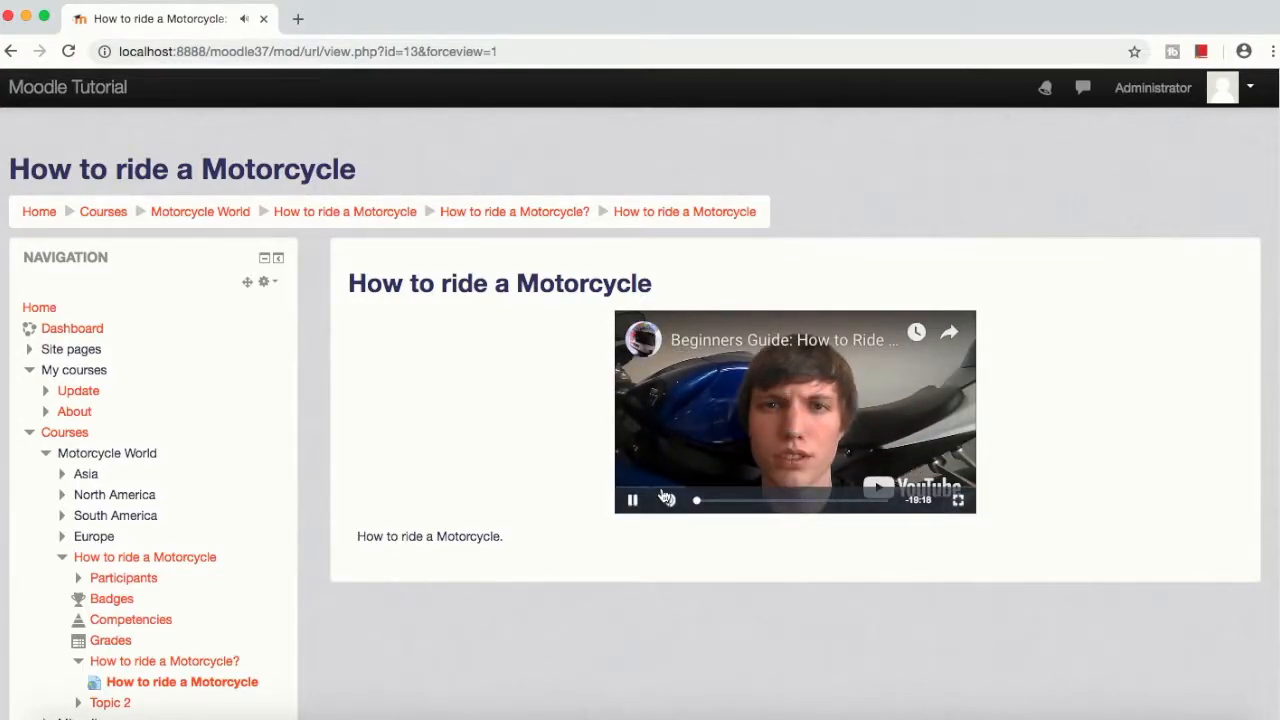
{"action": "left_click", "coordinate": [632, 500]}
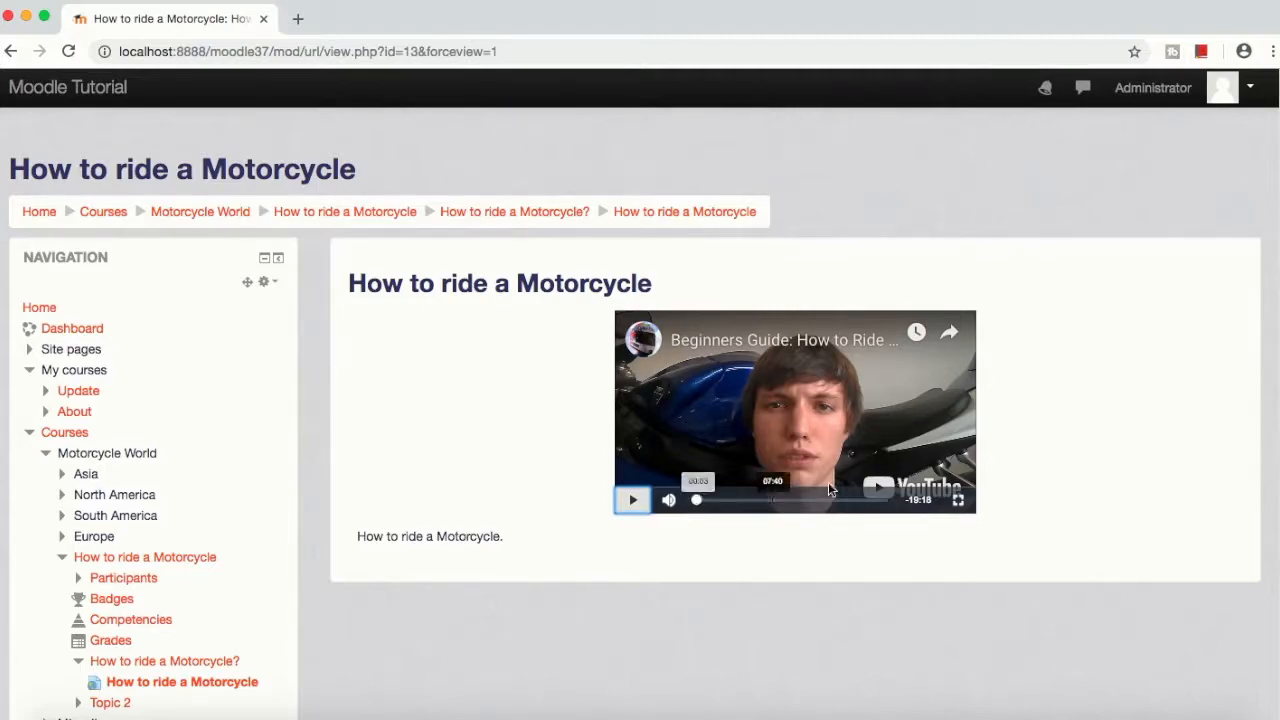
{"action": "scroll", "coordinate": [554, 560], "scroll_direction": "down", "scroll_amount": 1}
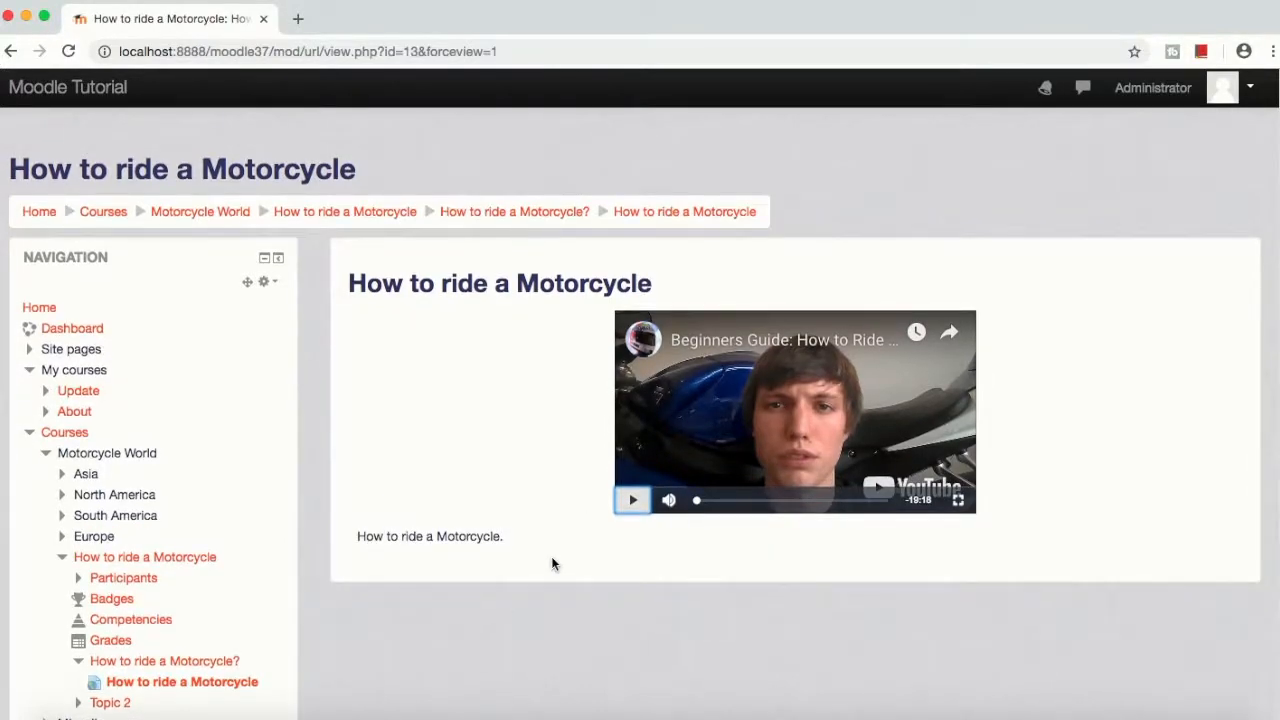
{"action": "scroll", "coordinate": [553, 563], "scroll_direction": "down", "scroll_amount": 5}
{"action": "scroll", "coordinate": [551, 563], "scroll_direction": "up", "scroll_amount": 4}
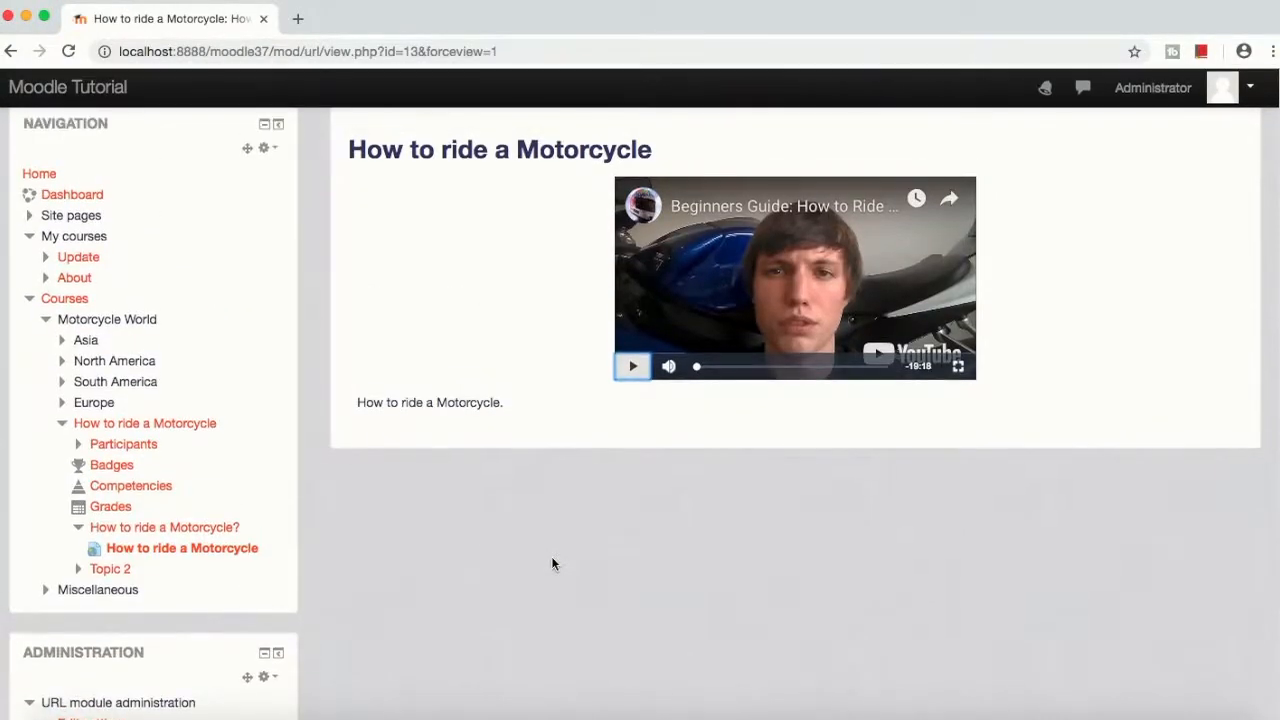
{"action": "scroll", "coordinate": [551, 563], "scroll_direction": "up", "scroll_amount": 3}
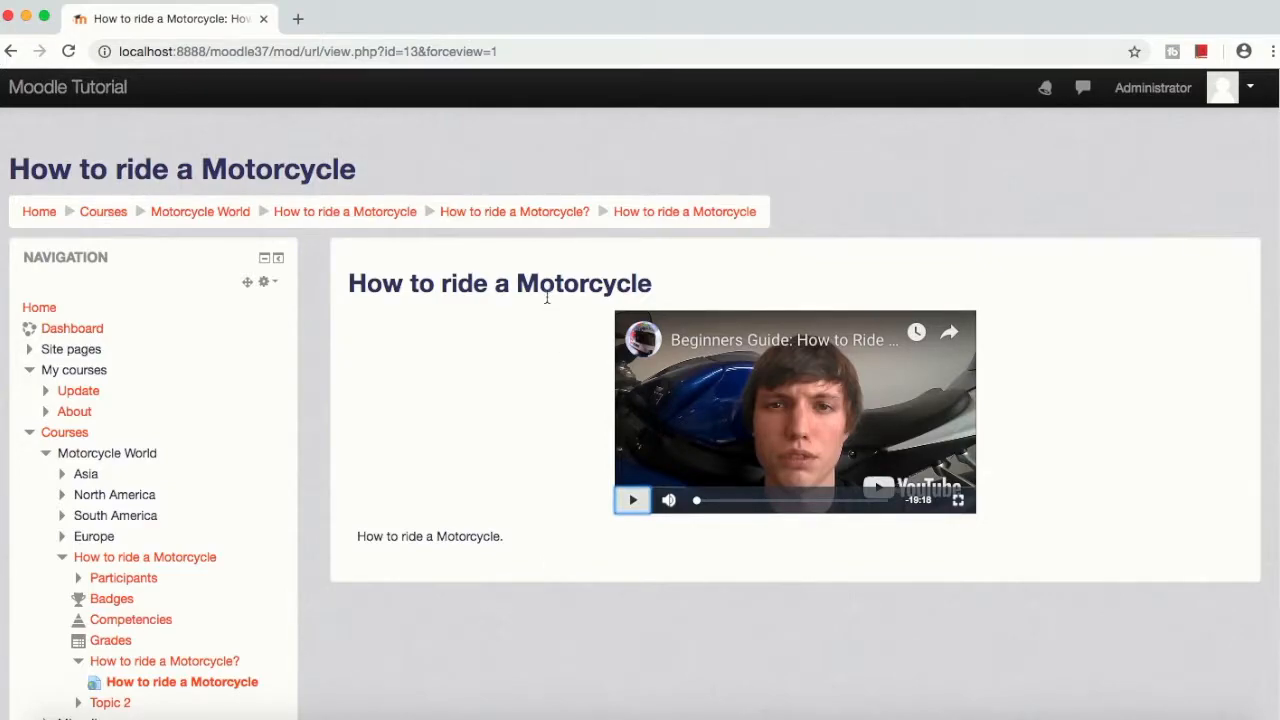
Step: Return to the "How to ride a Motorcycle" course page and rename Topic 2 as "Quiz on how to ride a Motorcycle."
{"action": "left_click", "coordinate": [367, 215]}
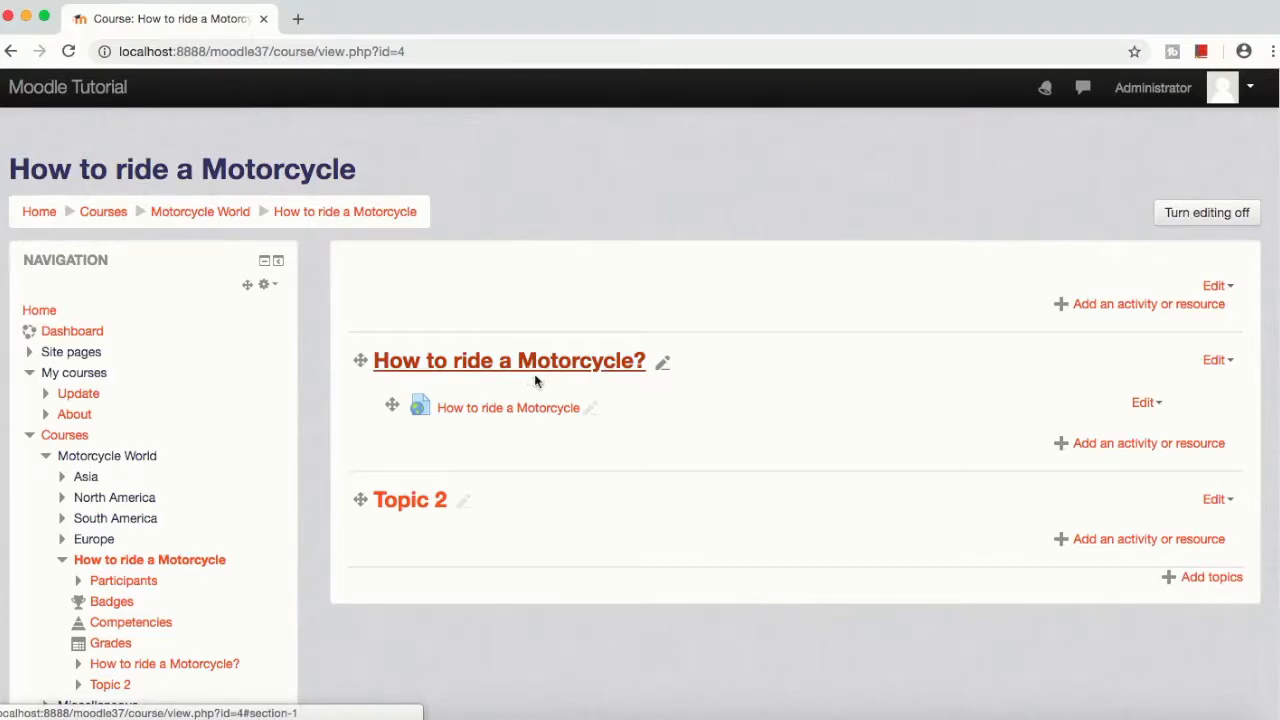
{"action": "left_click", "coordinate": [464, 507]}
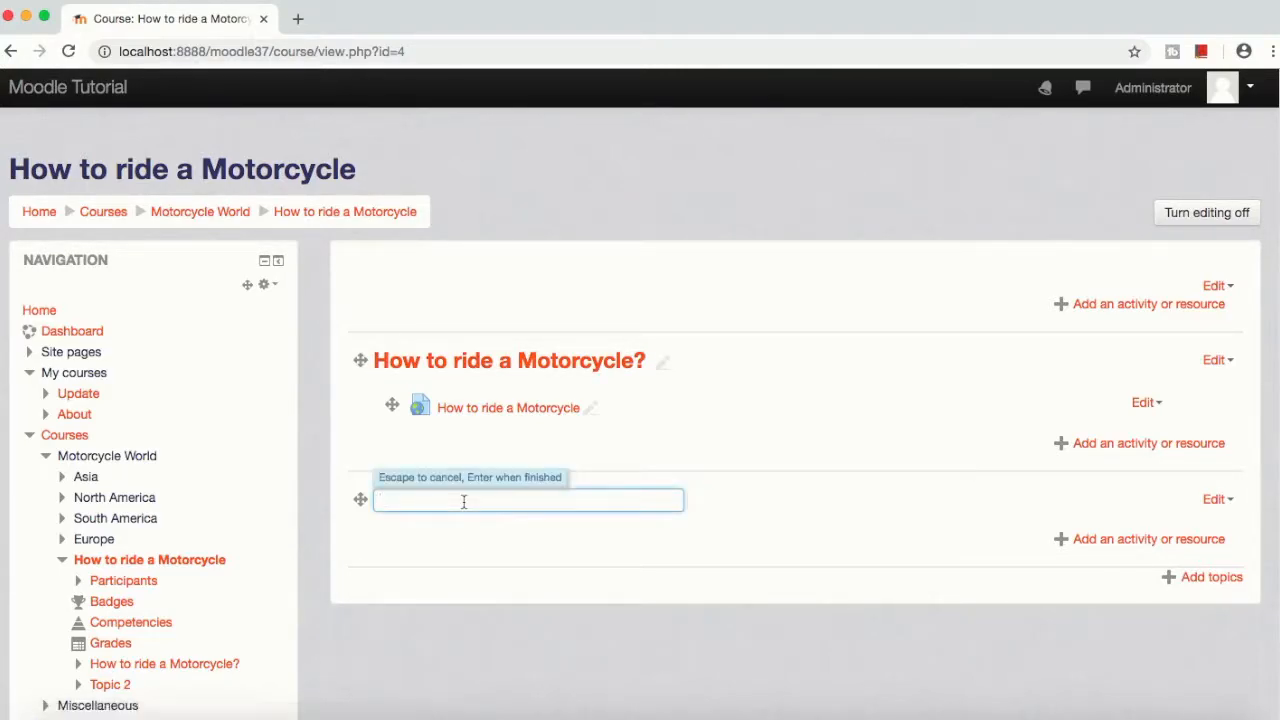
{"action": "type", "text": "Quiz on how to ride a Motorcycle?"}
{"action": "key", "text": "BackSpace"}
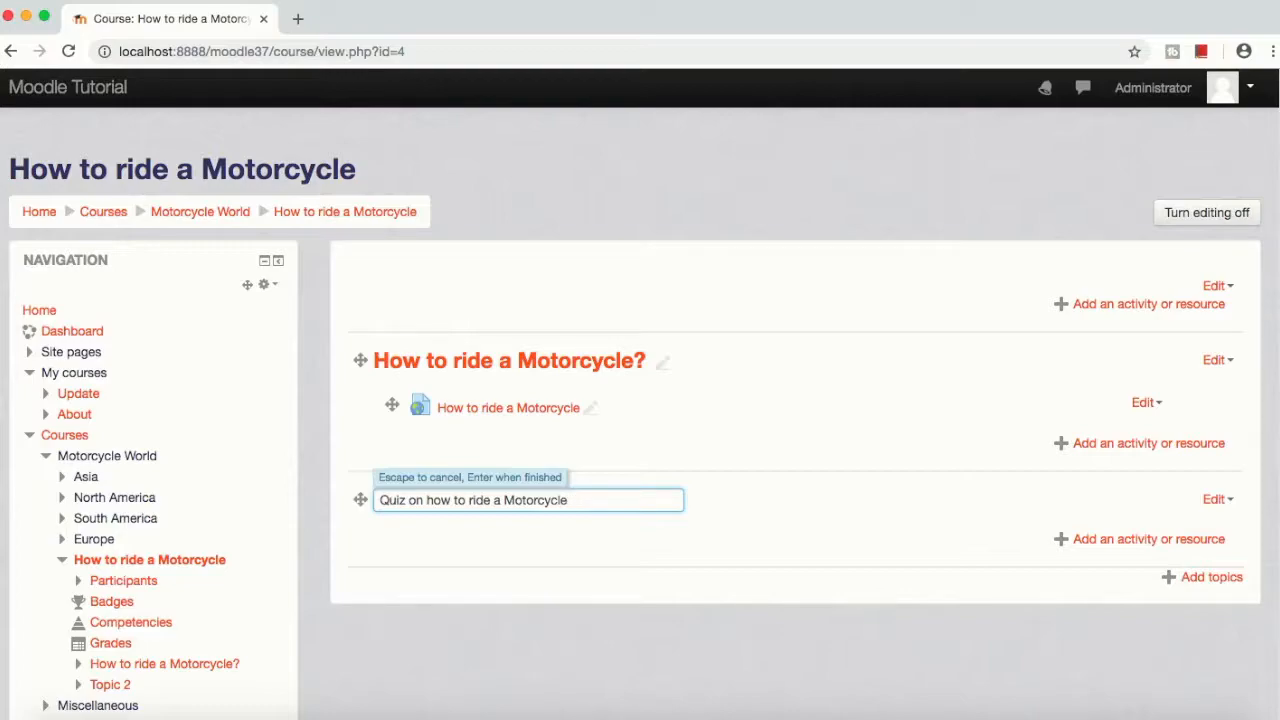
{"action": "type", "text": "."}
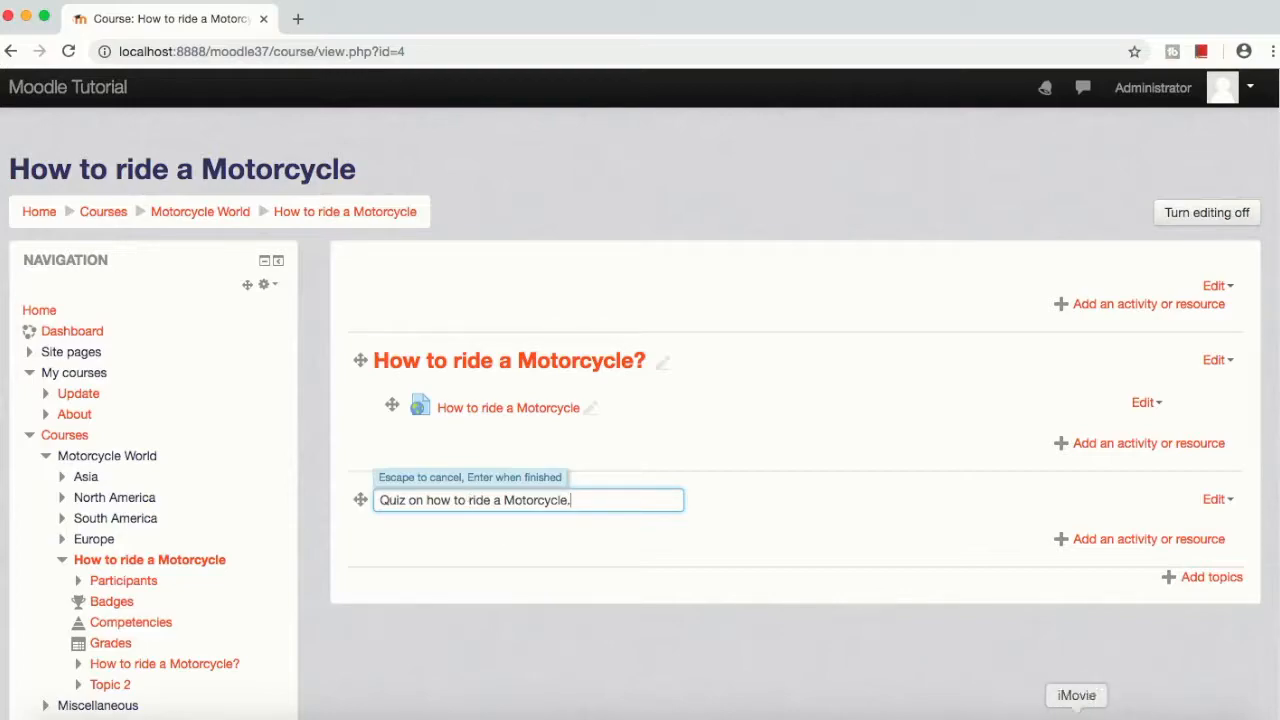
{"action": "key", "text": "Return"}
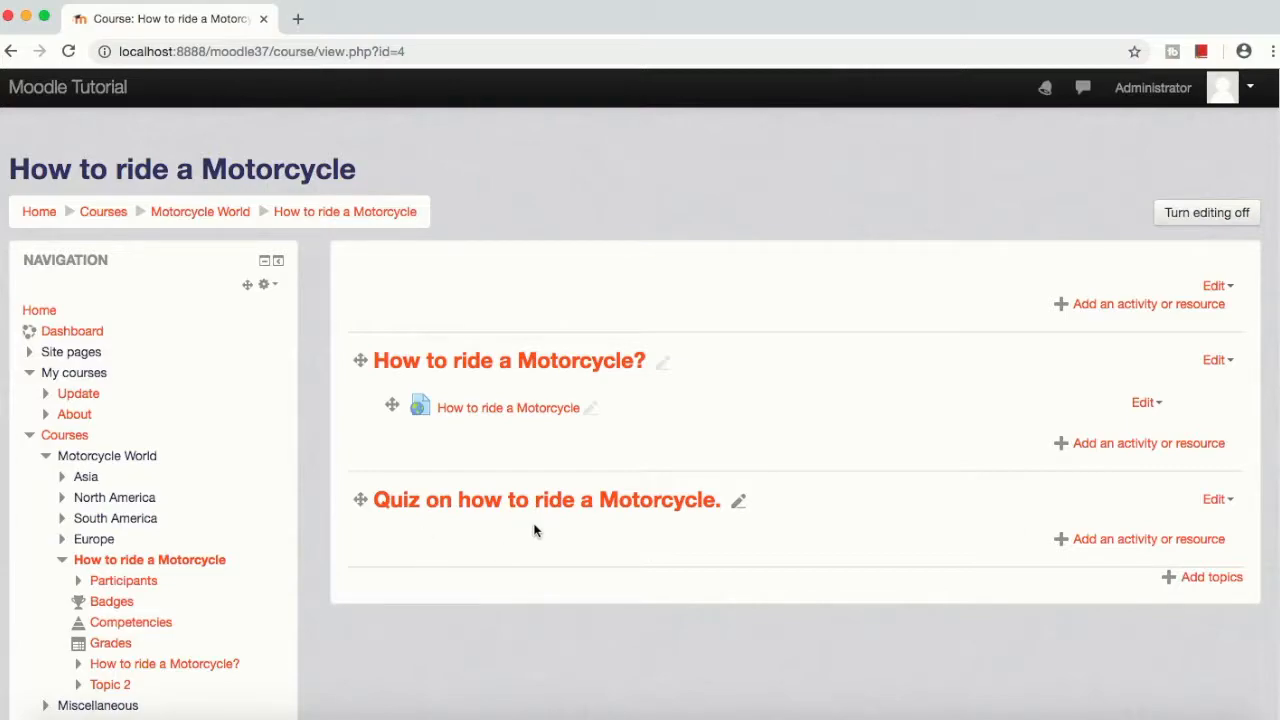
Step: Add a Quiz activity to the "Quiz on how to ride a Motorcycle." topic
{"action": "left_click", "coordinate": [1158, 541]}
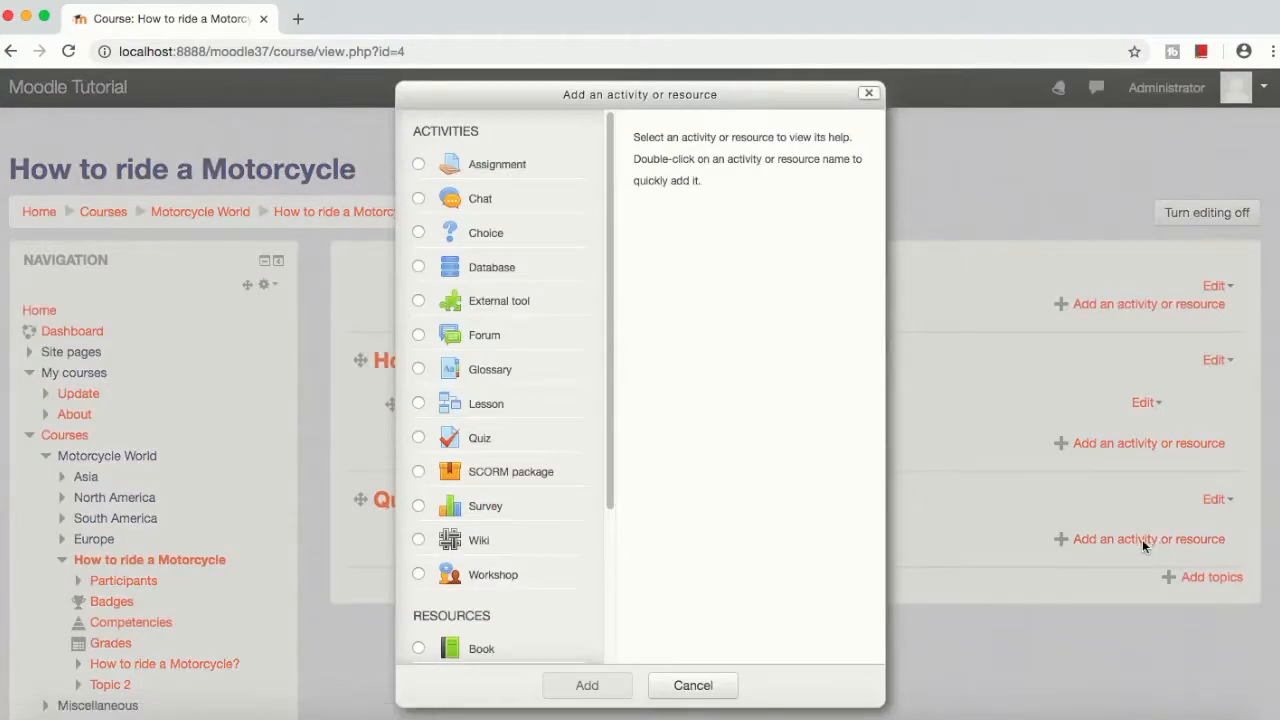
{"action": "left_click", "coordinate": [420, 441]}
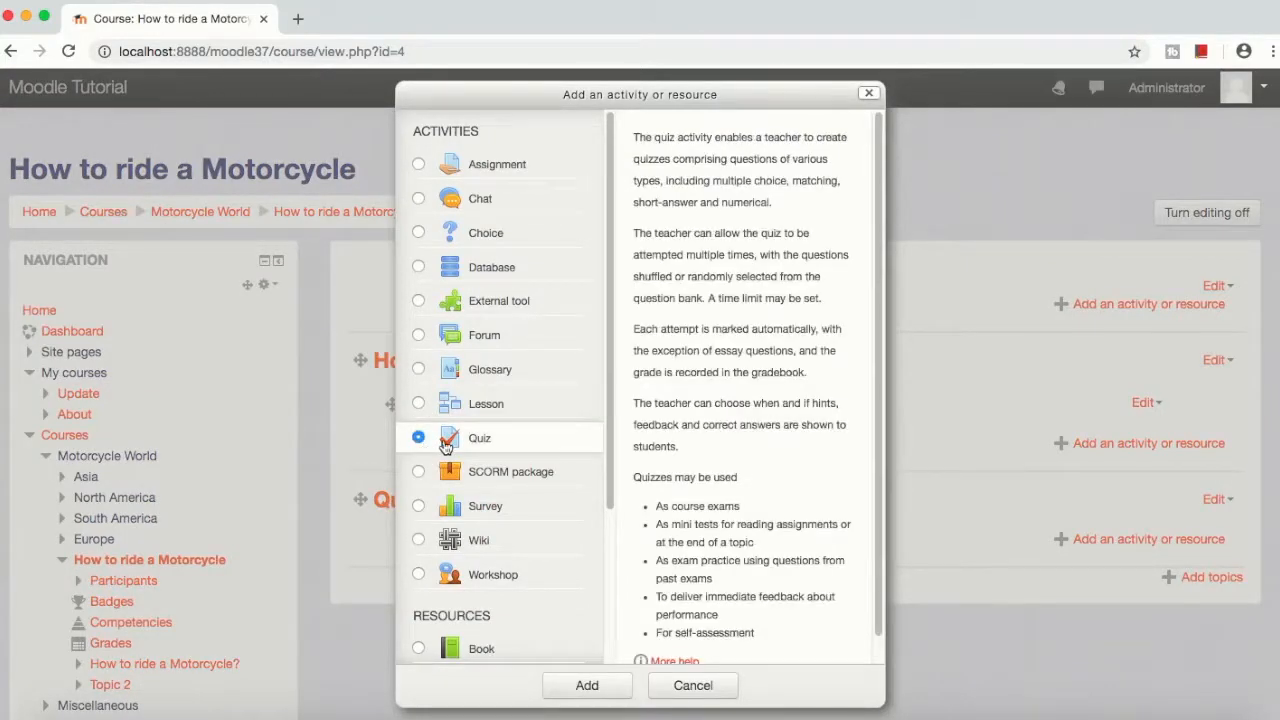
{"action": "left_click", "coordinate": [588, 686]}
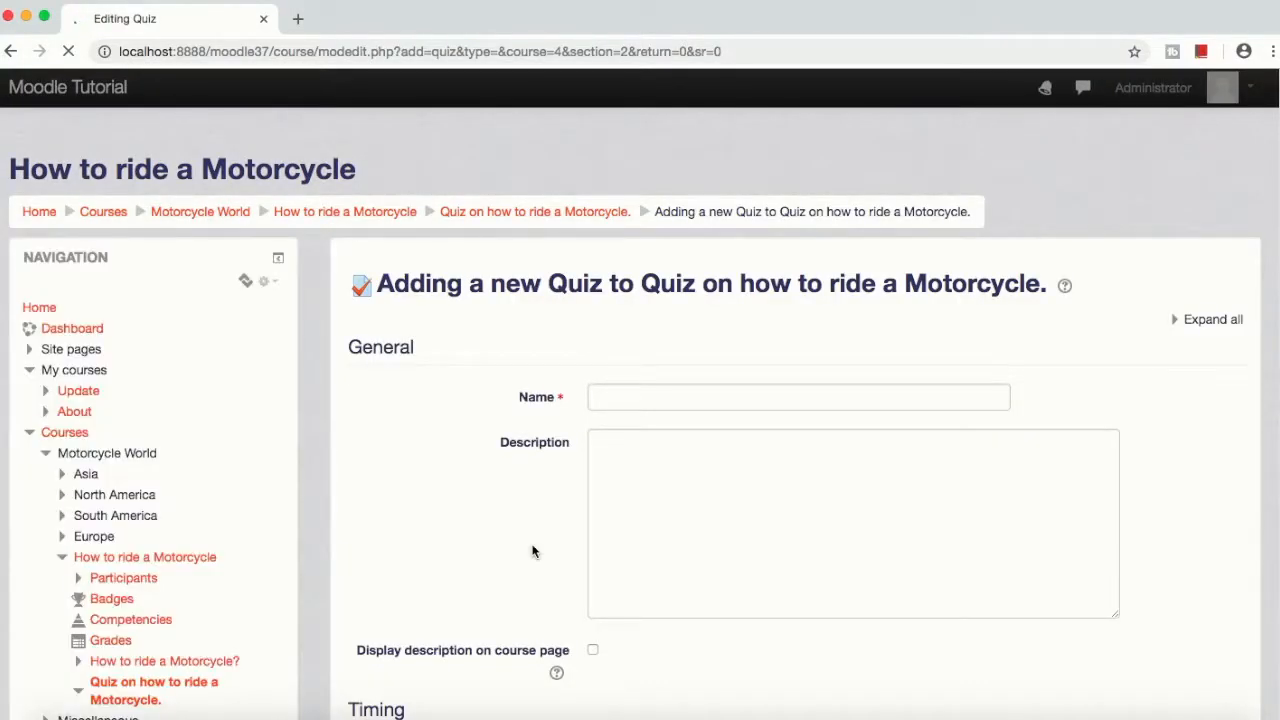
Step: Name the new quiz "Quiz on how to ride a motorcycle" and place the cursor in its description
{"action": "left_click", "coordinate": [646, 397]}
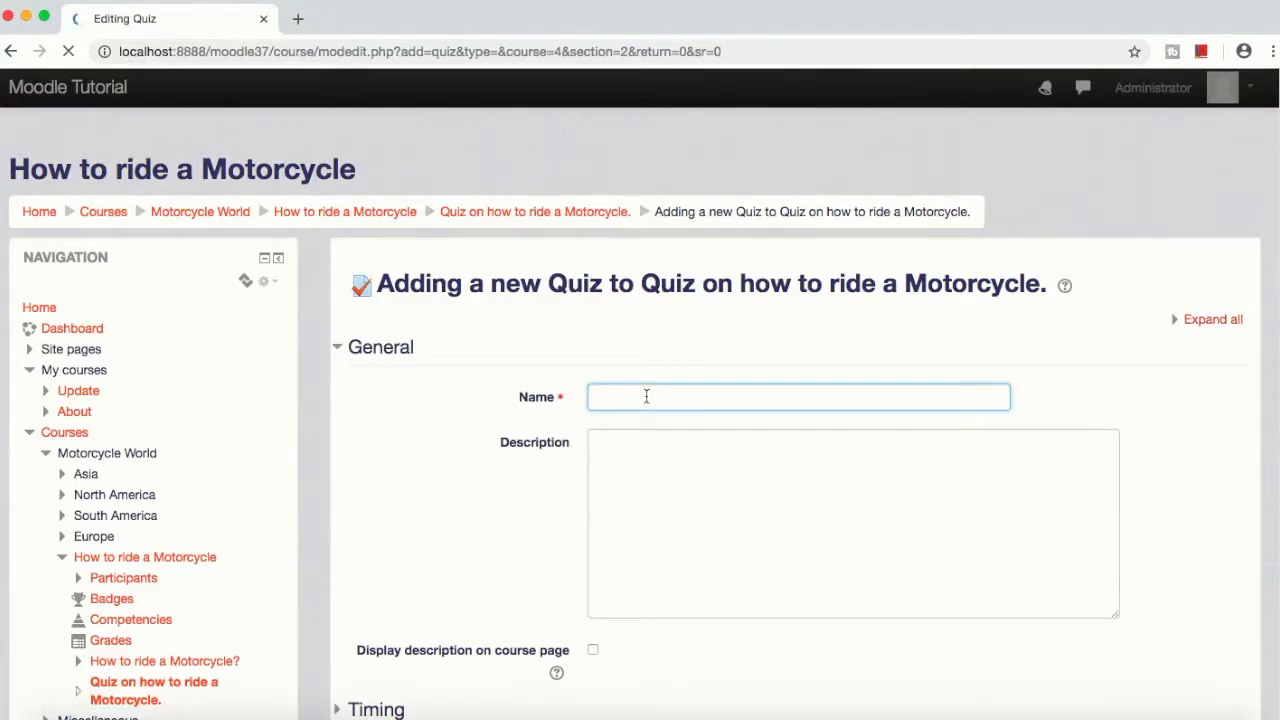
{"action": "scroll", "coordinate": [646, 397], "scroll_direction": "down", "scroll_amount": 2}
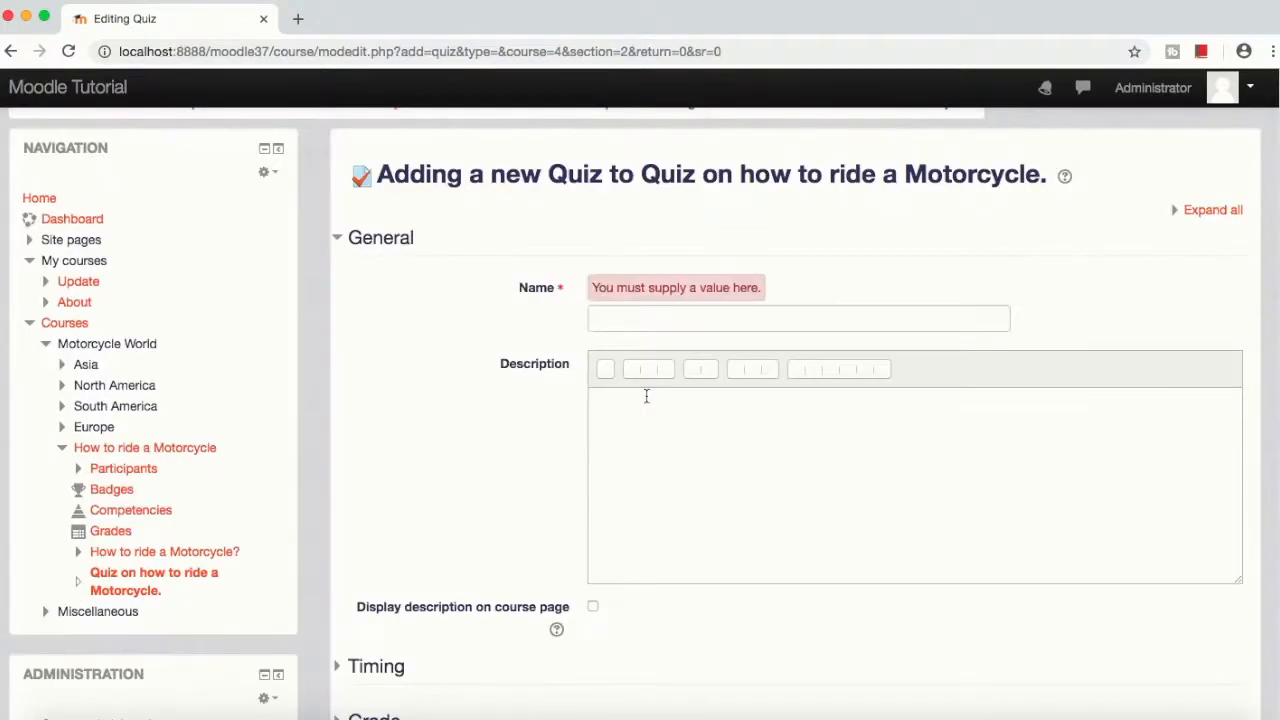
{"action": "left_click", "coordinate": [663, 318]}
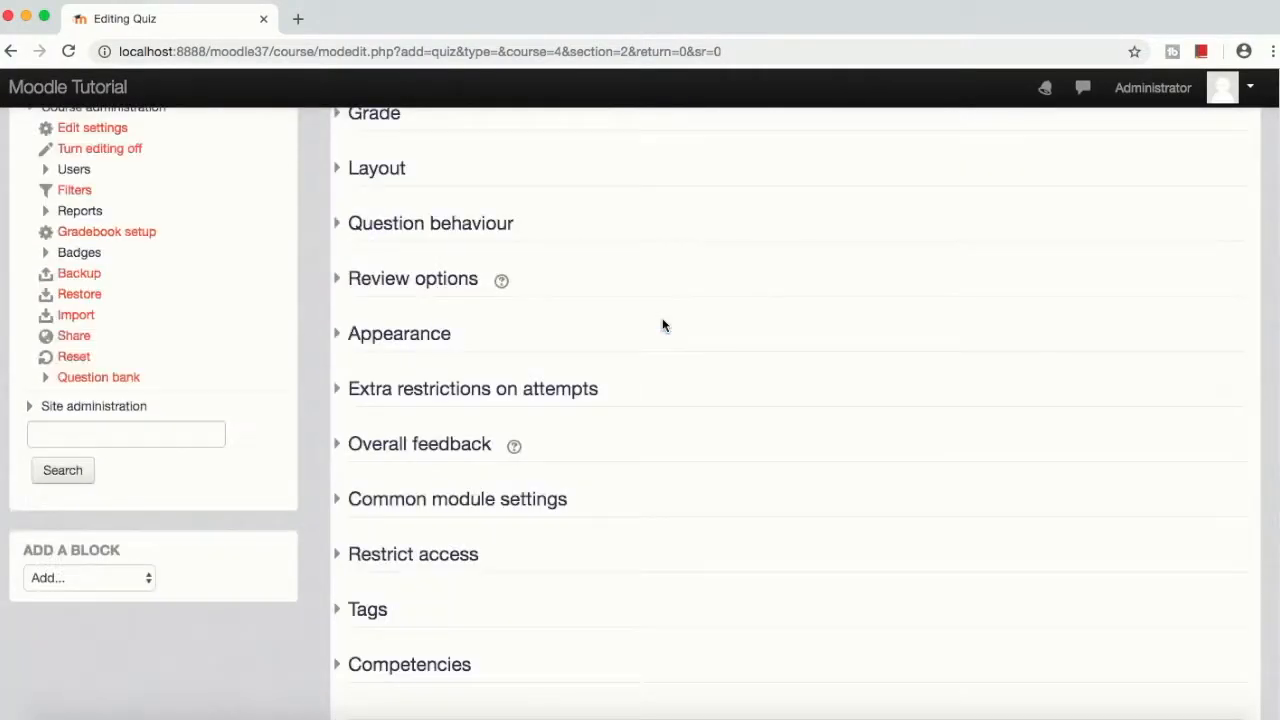
{"action": "type", "text": "H"}
{"action": "key", "text": "BackSpace"}
{"action": "type", "text": "Q"}
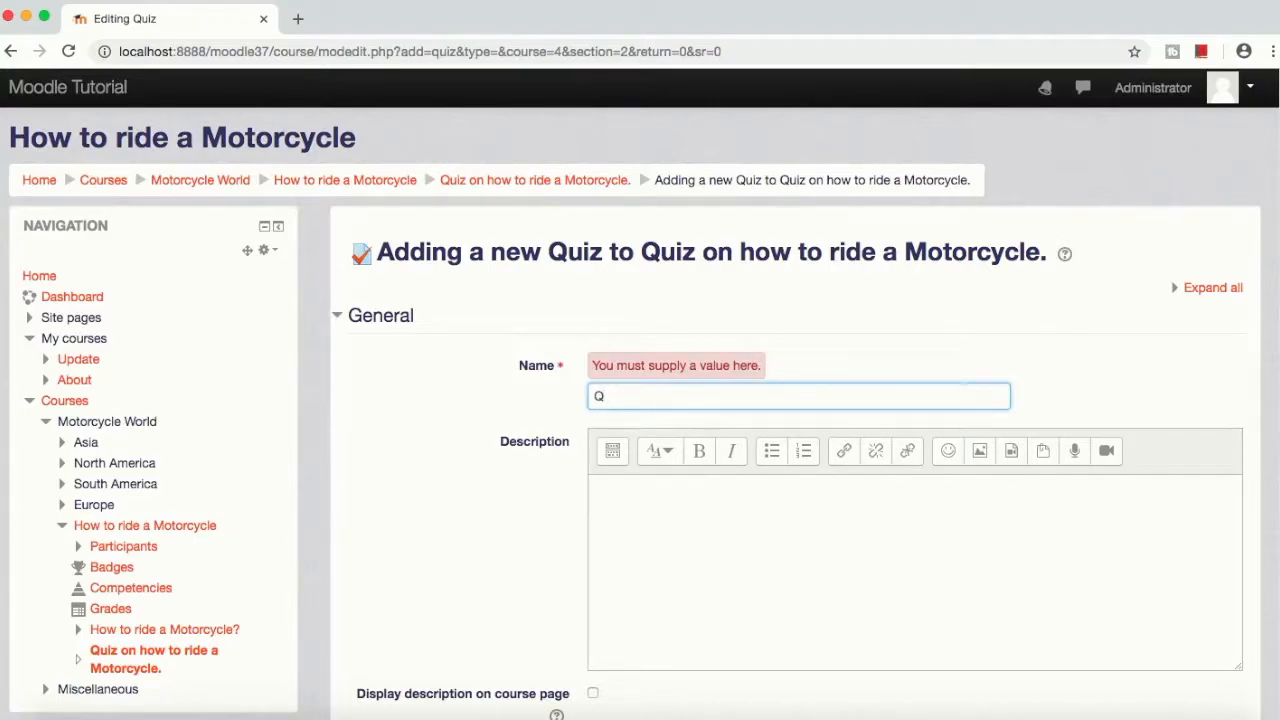
{"action": "type", "text": "uiz on how to ride a motorcycle"}
{"action": "key", "text": "Tab"}
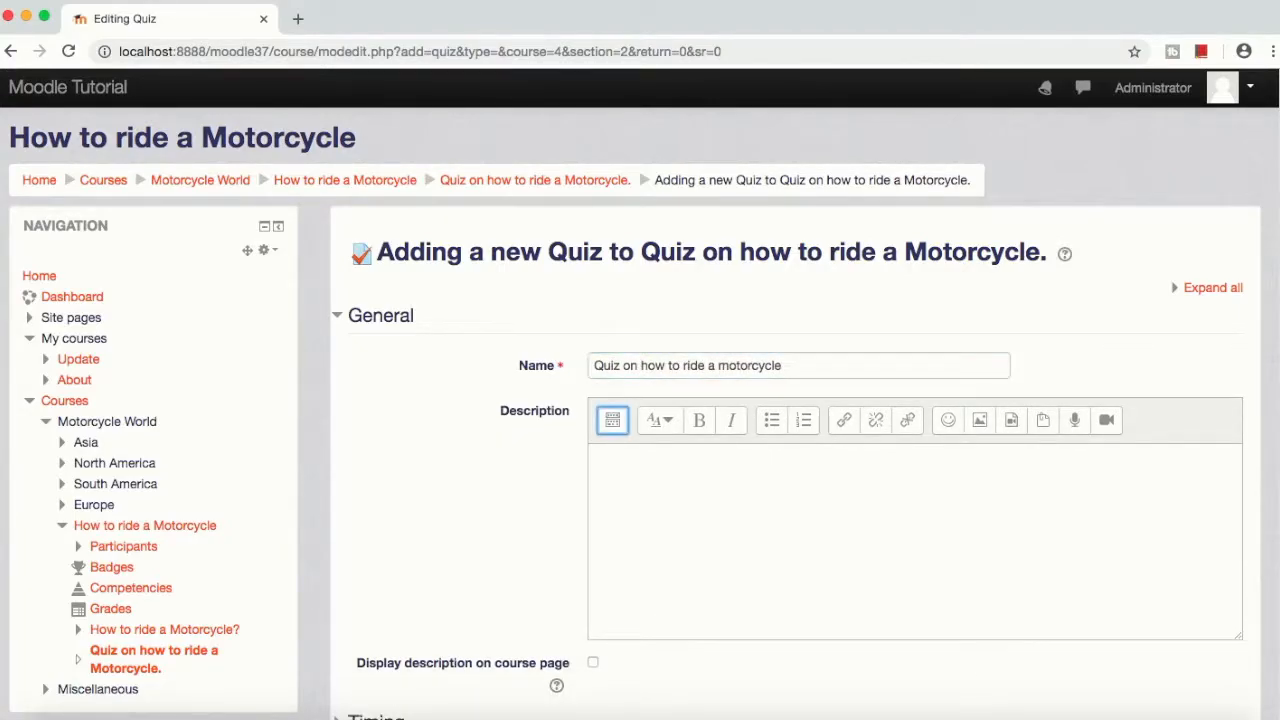
{"action": "left_click", "coordinate": [686, 500]}
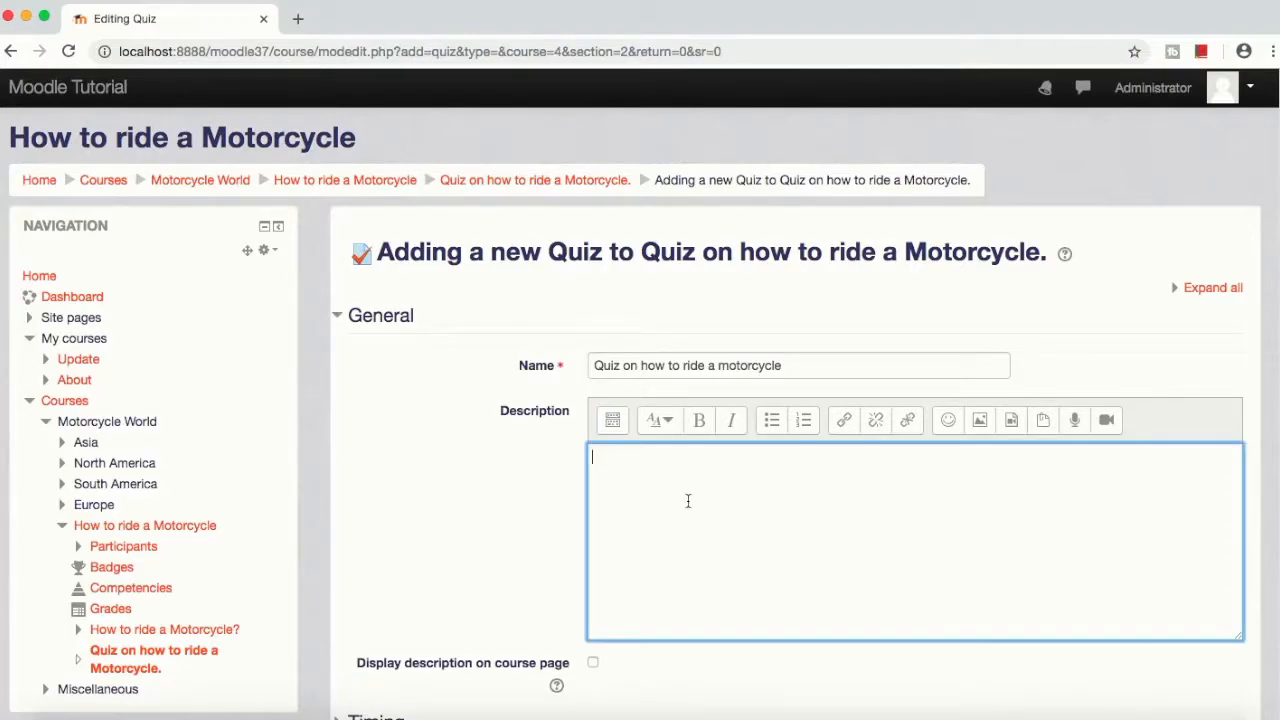
Step: Examine the quiz's Timing settings and collapse them again
{"action": "scroll", "coordinate": [611, 503], "scroll_direction": "down", "scroll_amount": 3}
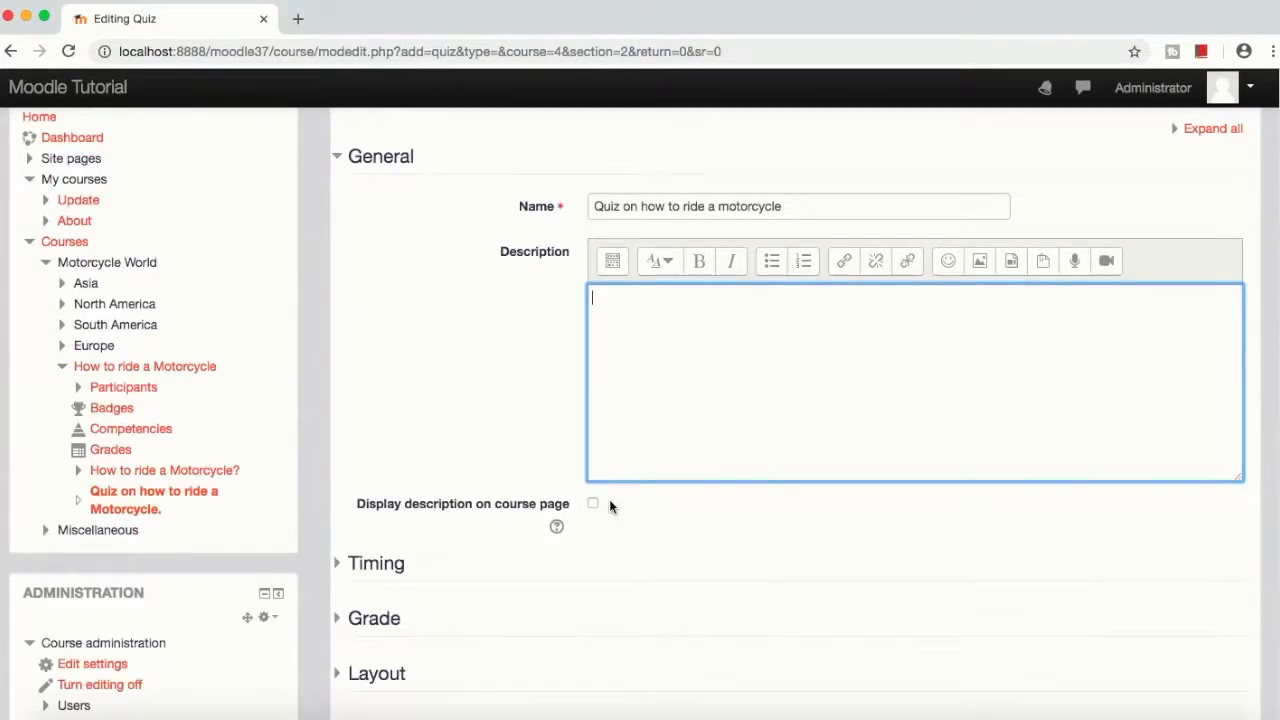
{"action": "scroll", "coordinate": [609, 501], "scroll_direction": "down", "scroll_amount": 1}
{"action": "scroll", "coordinate": [420, 515], "scroll_direction": "down", "scroll_amount": 4}
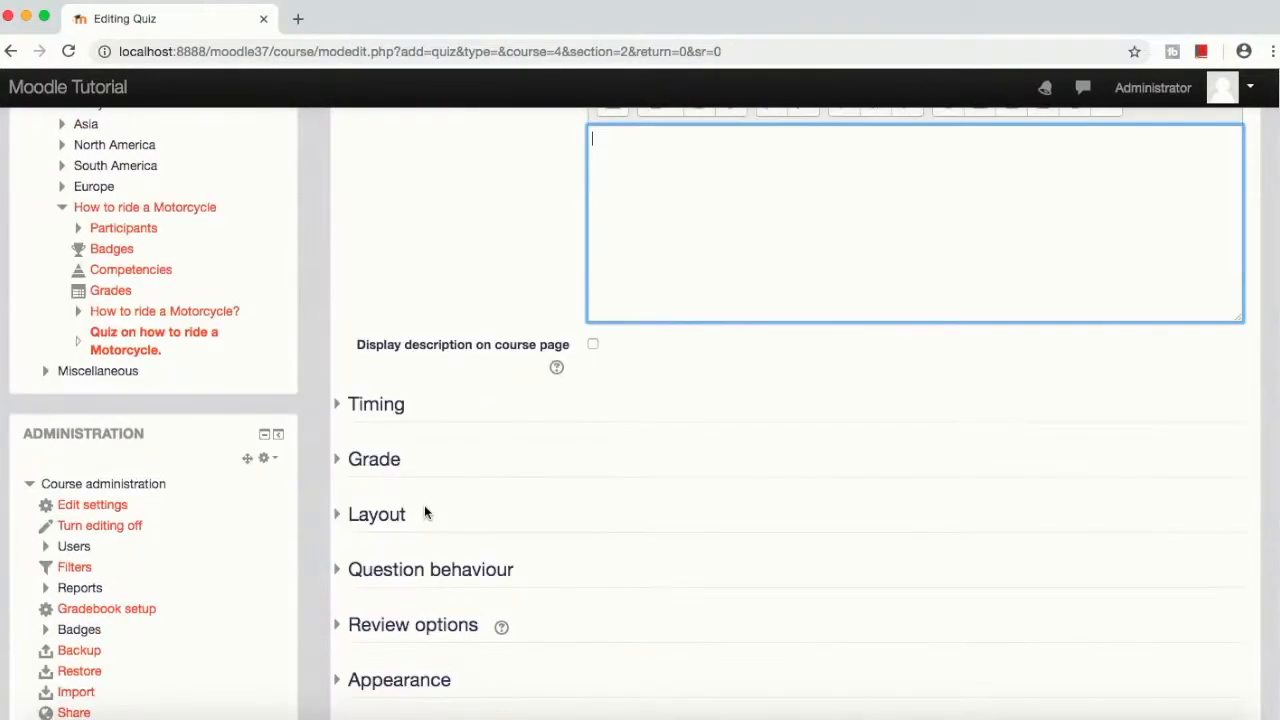
{"action": "left_click", "coordinate": [340, 333]}
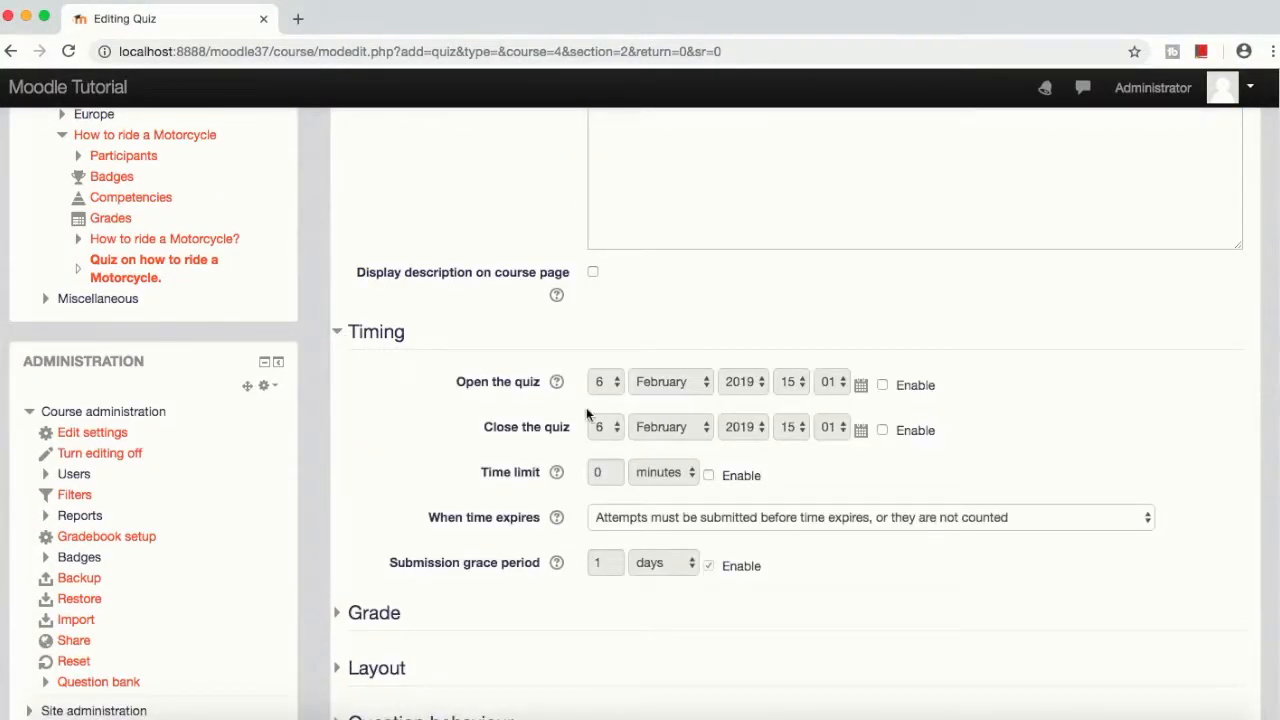
{"action": "left_click", "coordinate": [340, 333]}
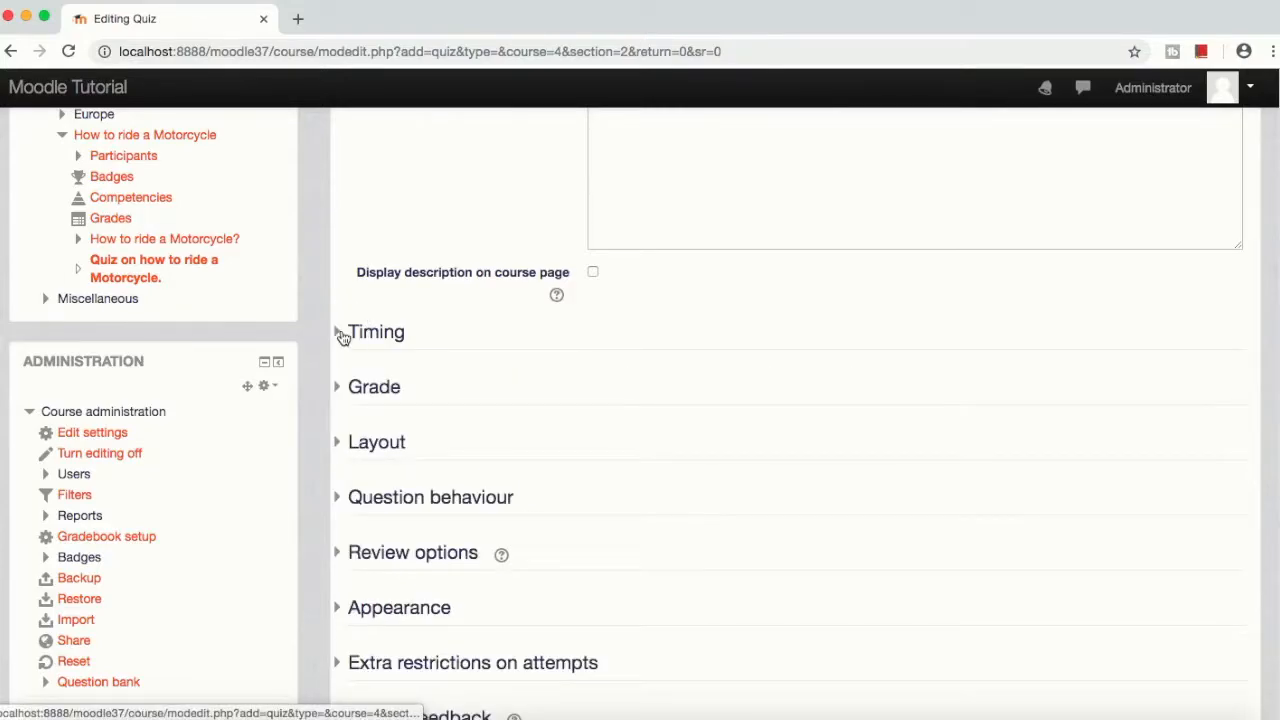
Step: Examine the quiz's Grade settings, keeping attempts allowed at Unlimited, and expand the Layout settings
{"action": "left_click", "coordinate": [349, 395]}
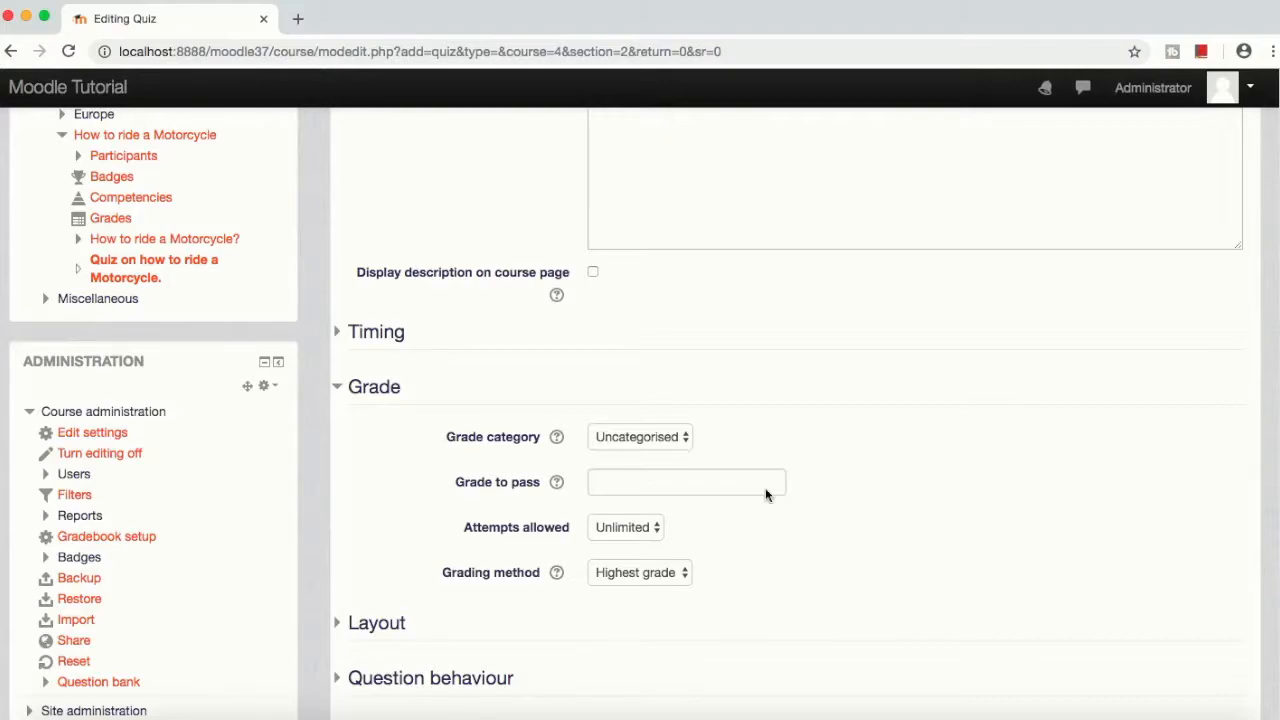
{"action": "left_click", "coordinate": [620, 535]}
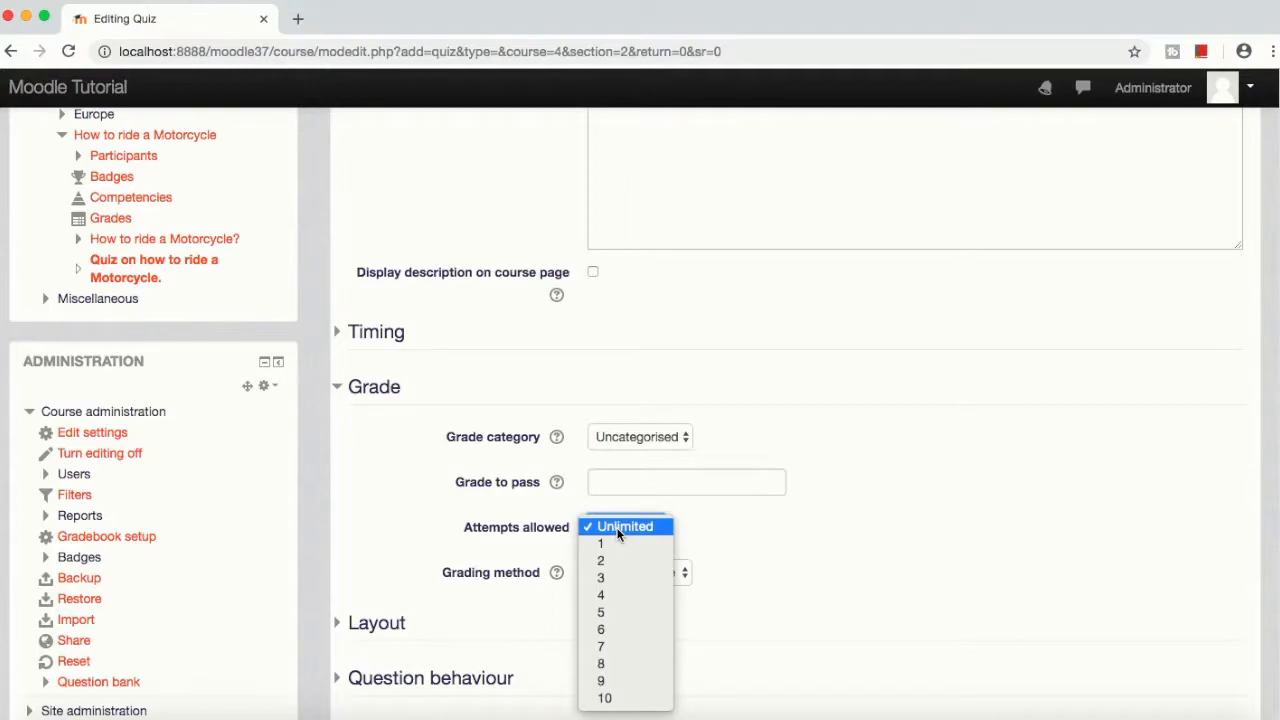
{"action": "left_click", "coordinate": [618, 535]}
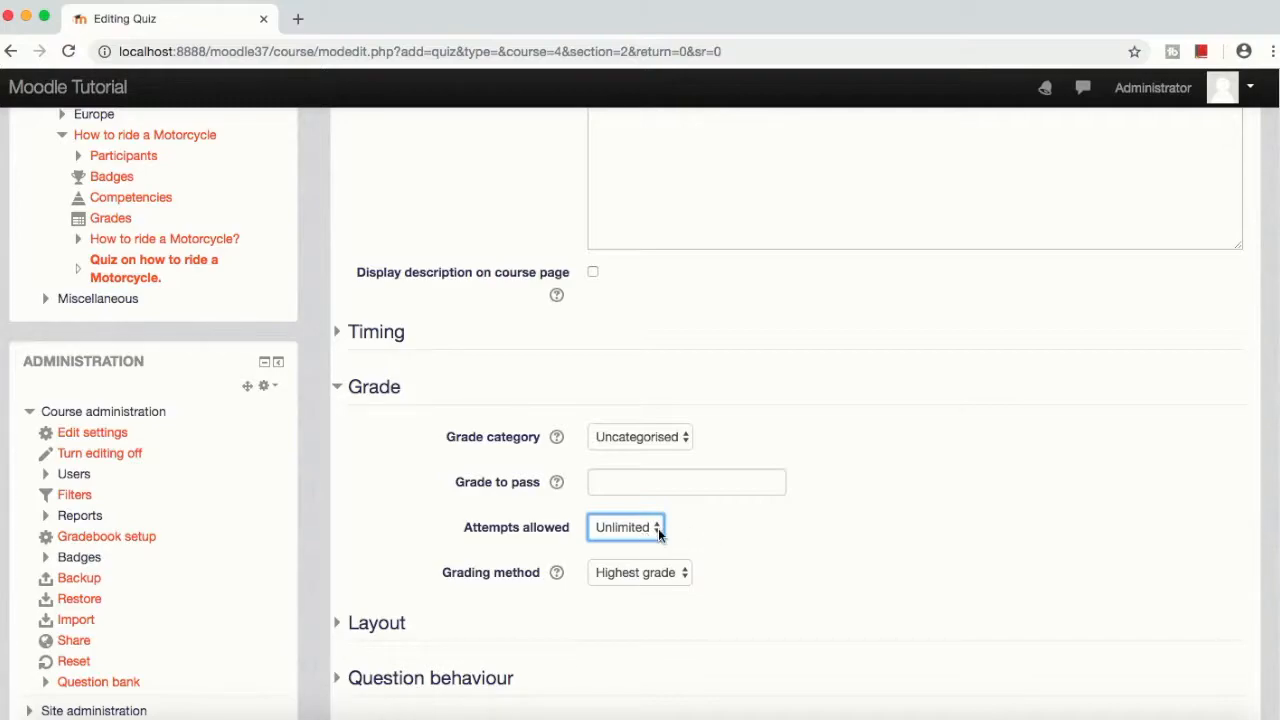
{"action": "scroll", "coordinate": [743, 535], "scroll_direction": "down", "scroll_amount": 1}
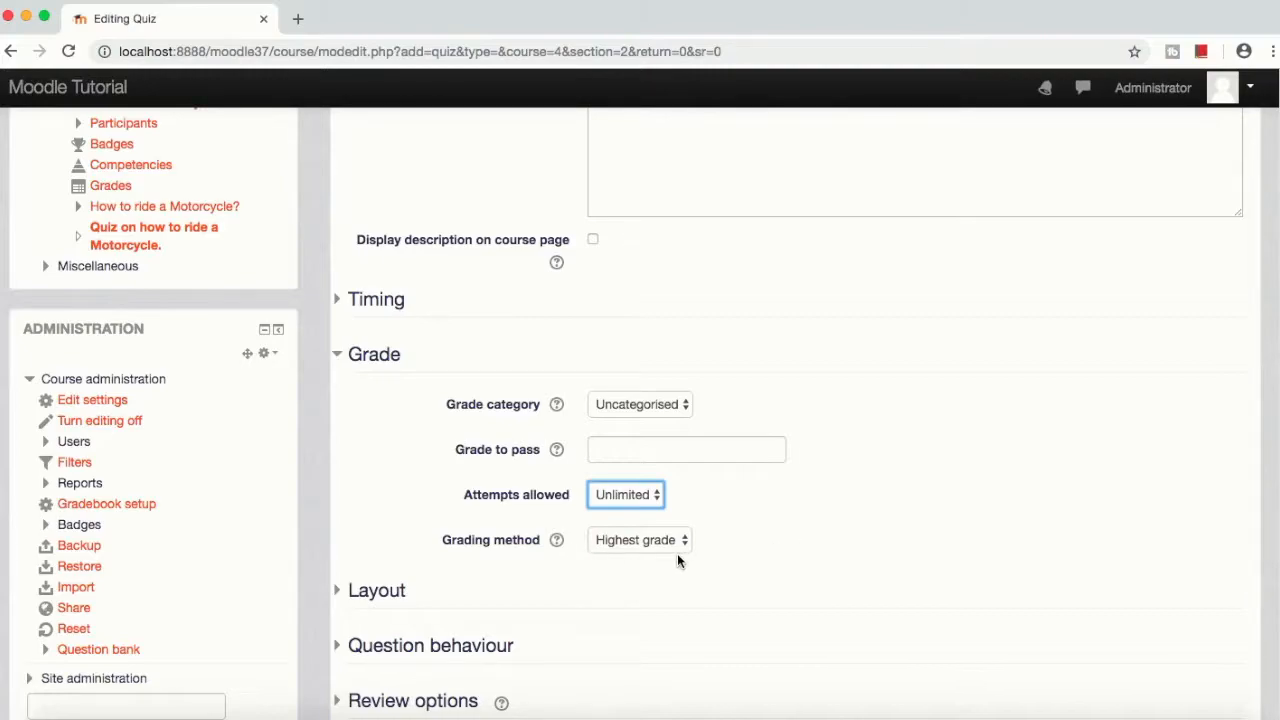
{"action": "scroll", "coordinate": [776, 553], "scroll_direction": "down", "scroll_amount": 1}
{"action": "scroll", "coordinate": [776, 551], "scroll_direction": "down", "scroll_amount": 2}
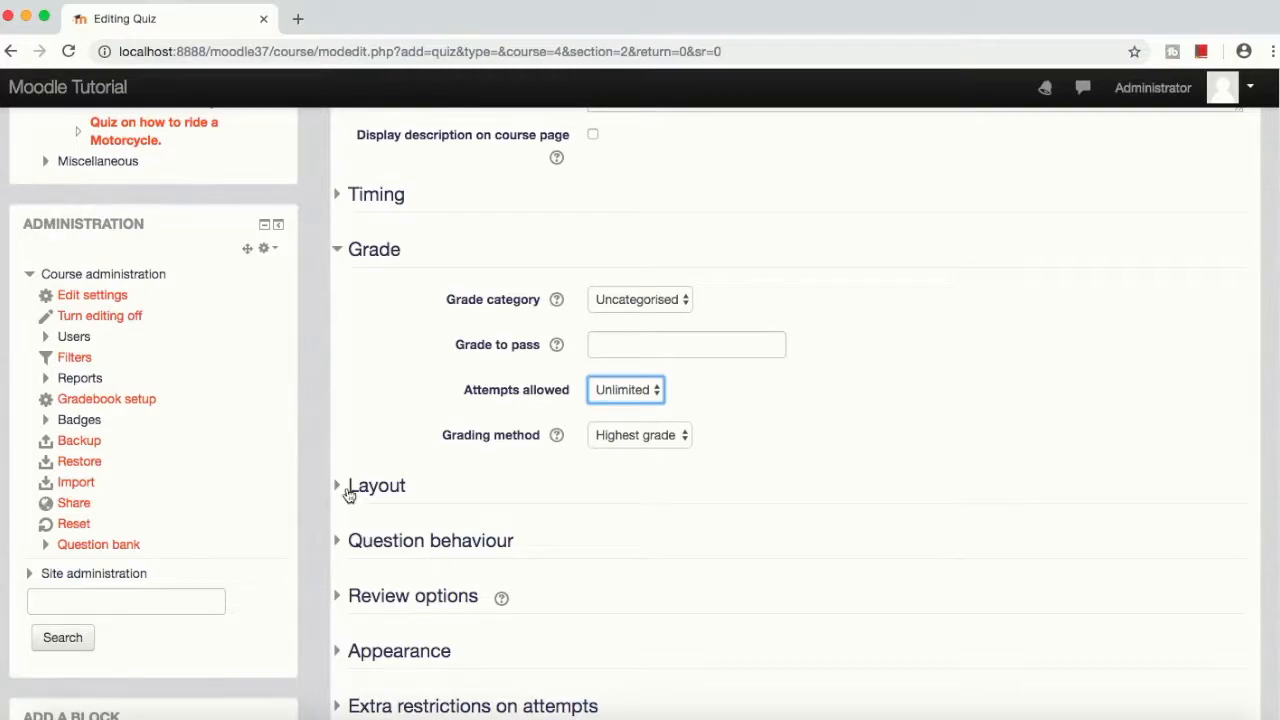
{"action": "left_click", "coordinate": [340, 489]}
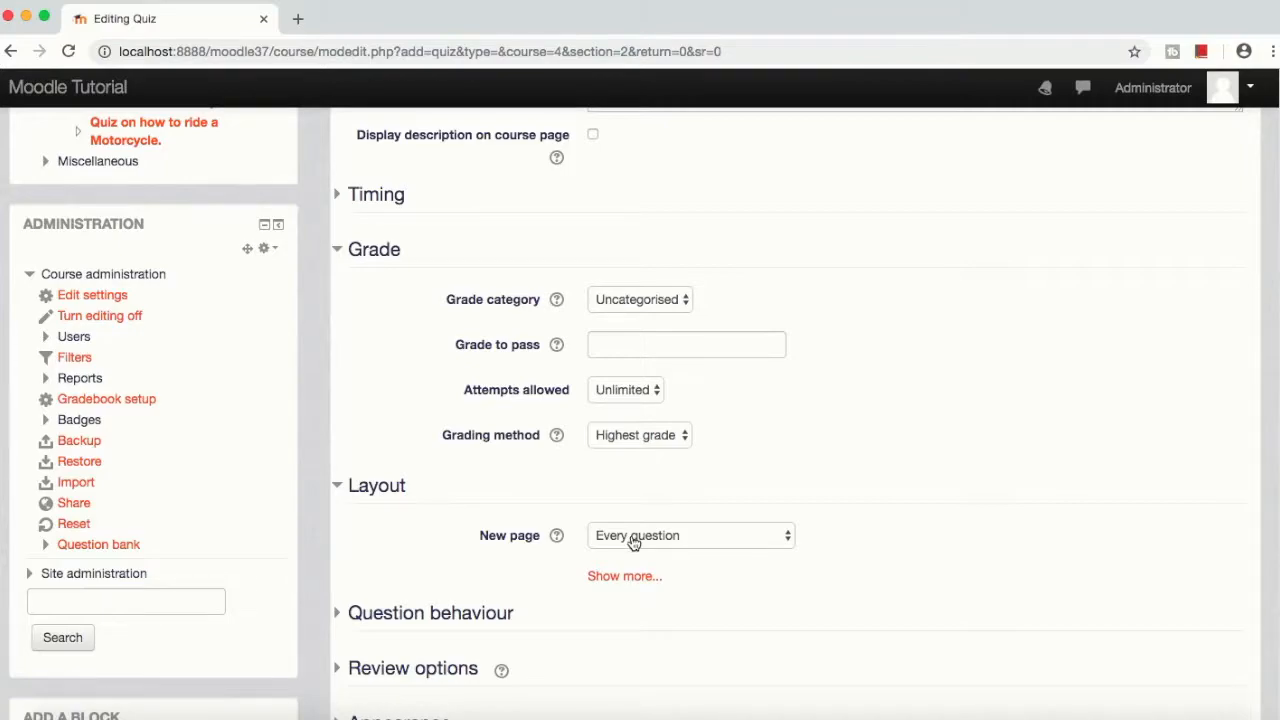
Step: Examine the New page choices in the quiz's Layout settings, keeping Every question
{"action": "left_click", "coordinate": [674, 540]}
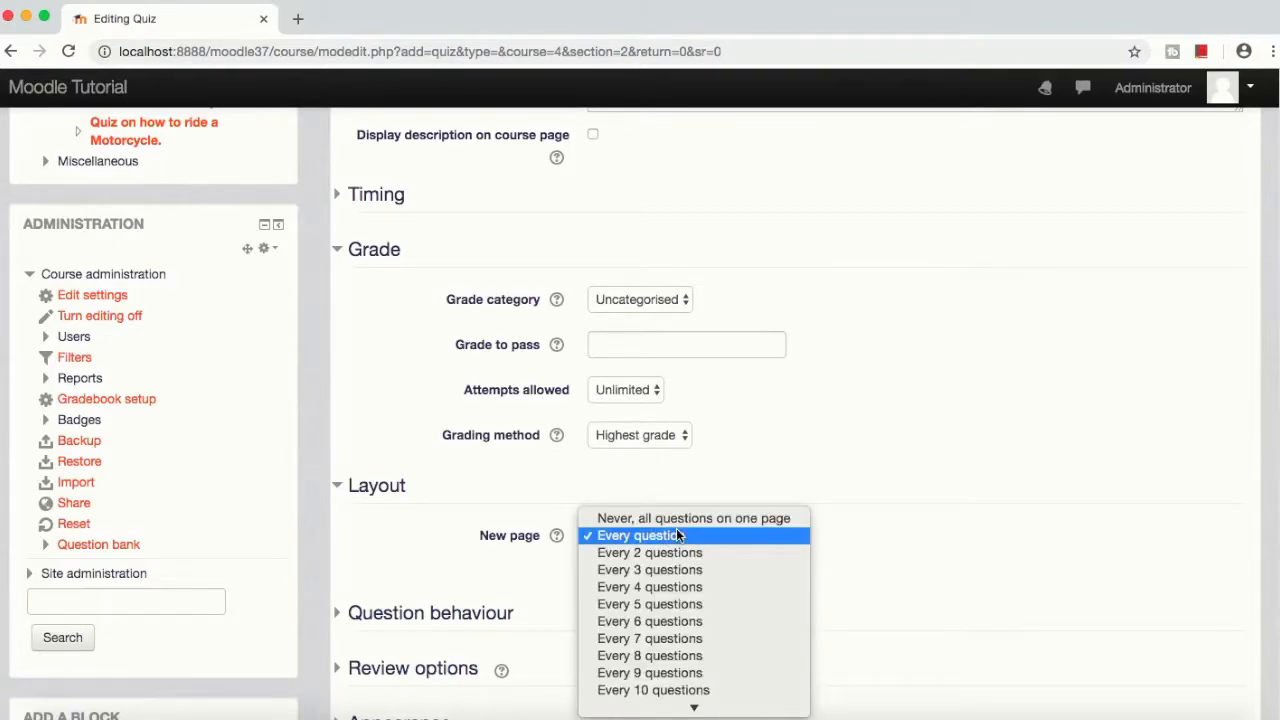
{"action": "left_click", "coordinate": [938, 549]}
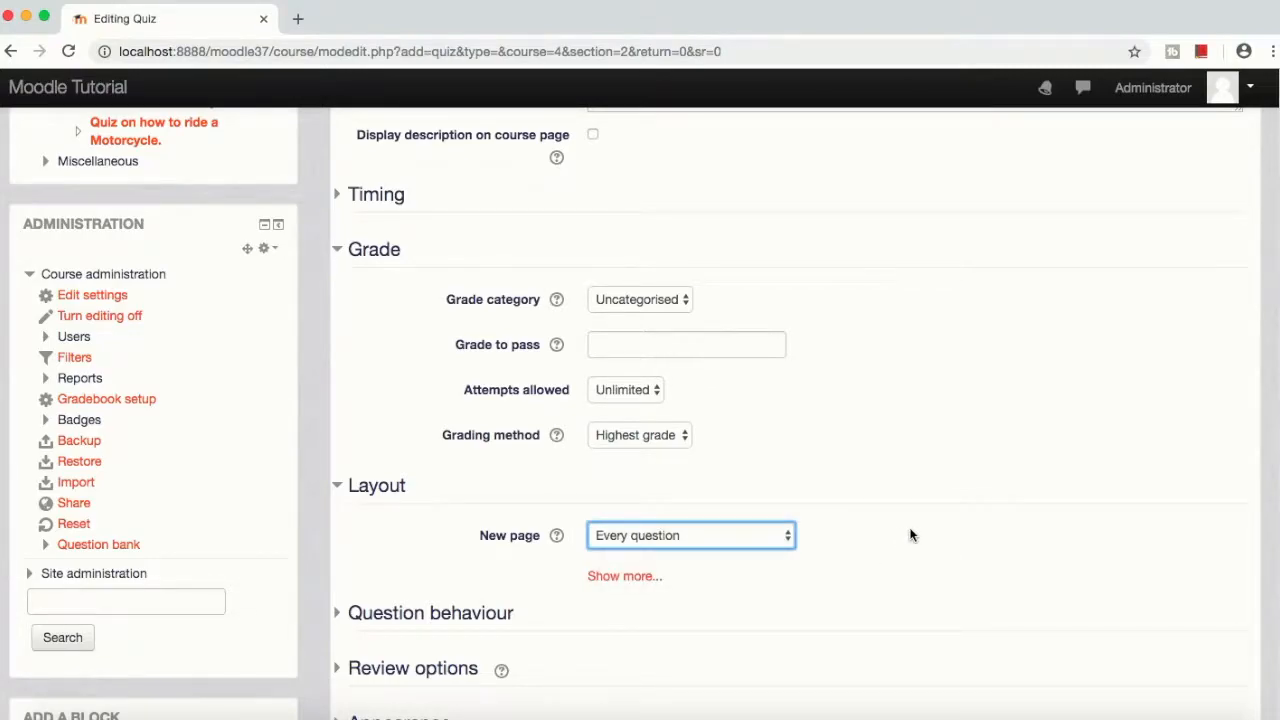
{"action": "scroll", "coordinate": [908, 534], "scroll_direction": "down", "scroll_amount": 2}
{"action": "scroll", "coordinate": [853, 485], "scroll_direction": "down", "scroll_amount": 3}
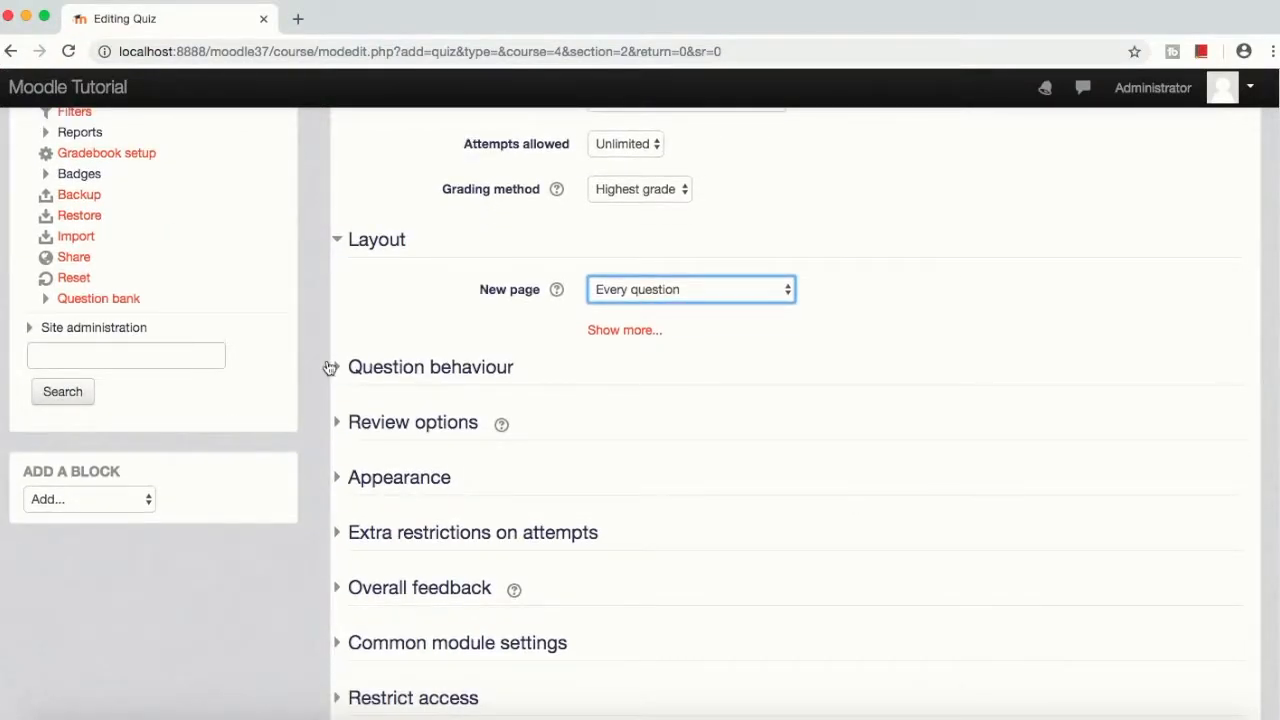
Step: Set Shuffle within questions to No in the Question behaviour settings, keeping Deferred feedback for how questions behave
{"action": "left_click", "coordinate": [330, 368]}
{"action": "scroll", "coordinate": [978, 401], "scroll_direction": "down", "scroll_amount": 1}
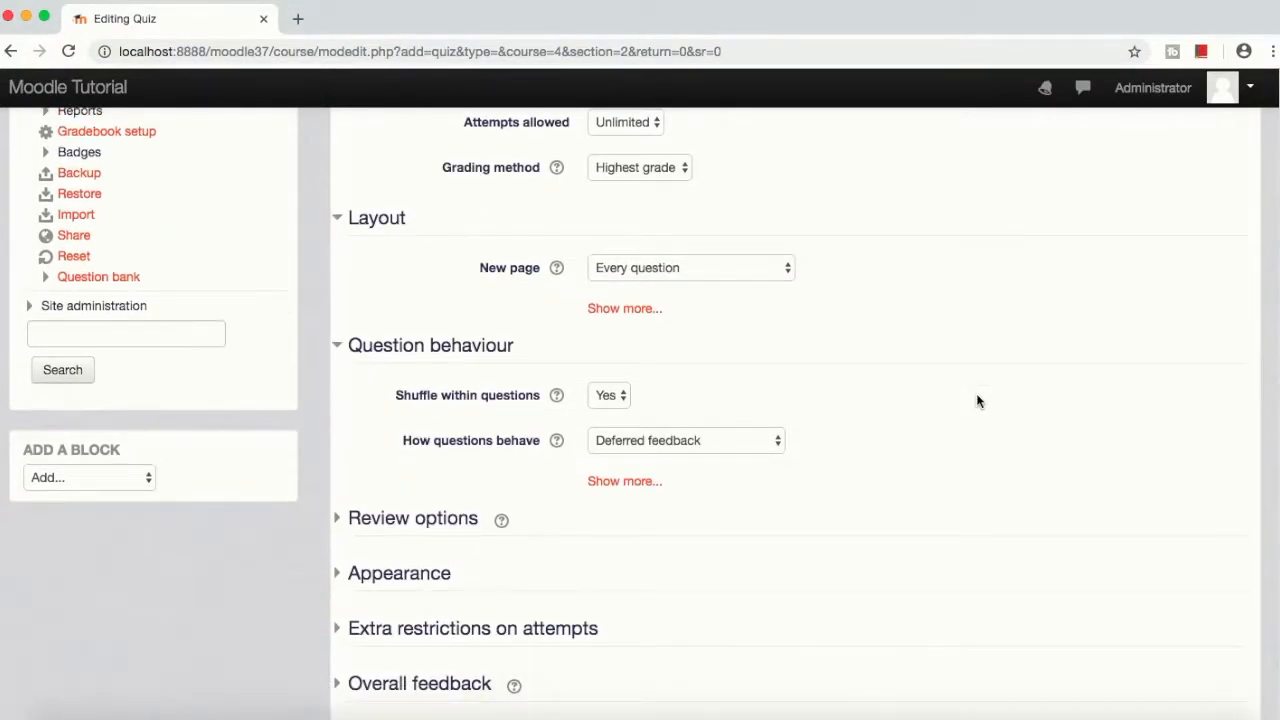
{"action": "scroll", "coordinate": [960, 401], "scroll_direction": "down", "scroll_amount": 1}
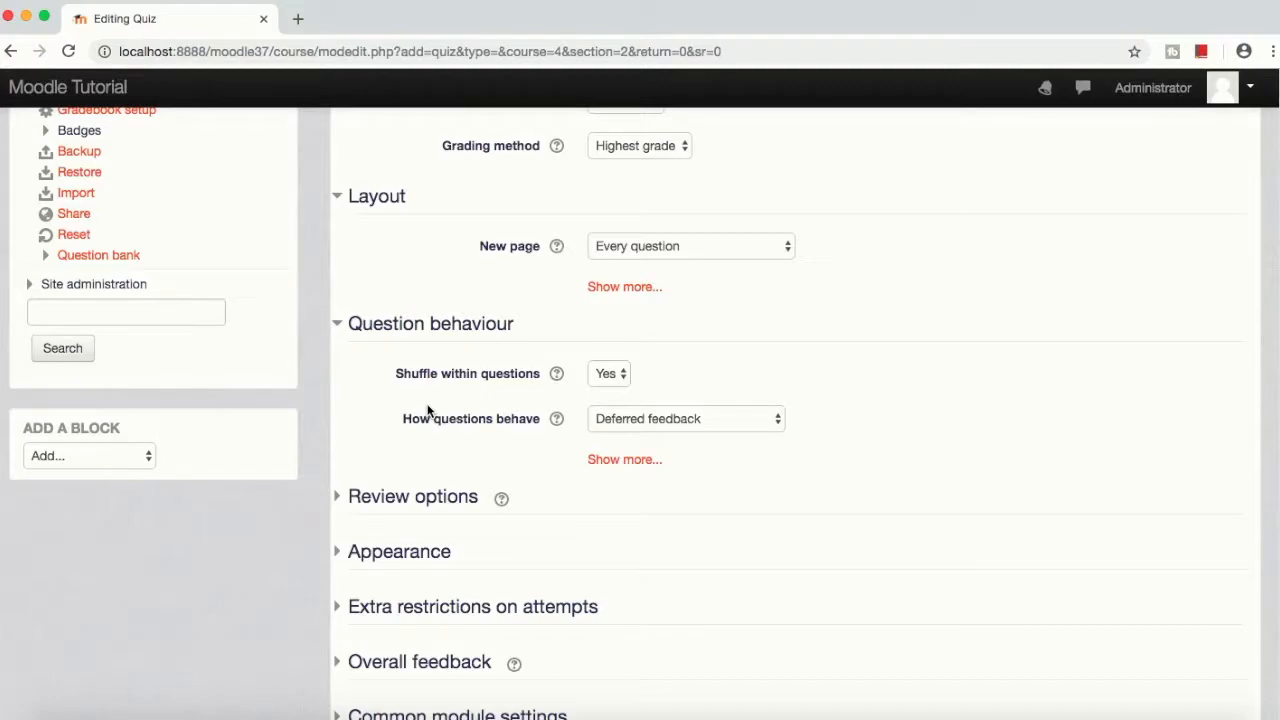
{"action": "left_click", "coordinate": [611, 385]}
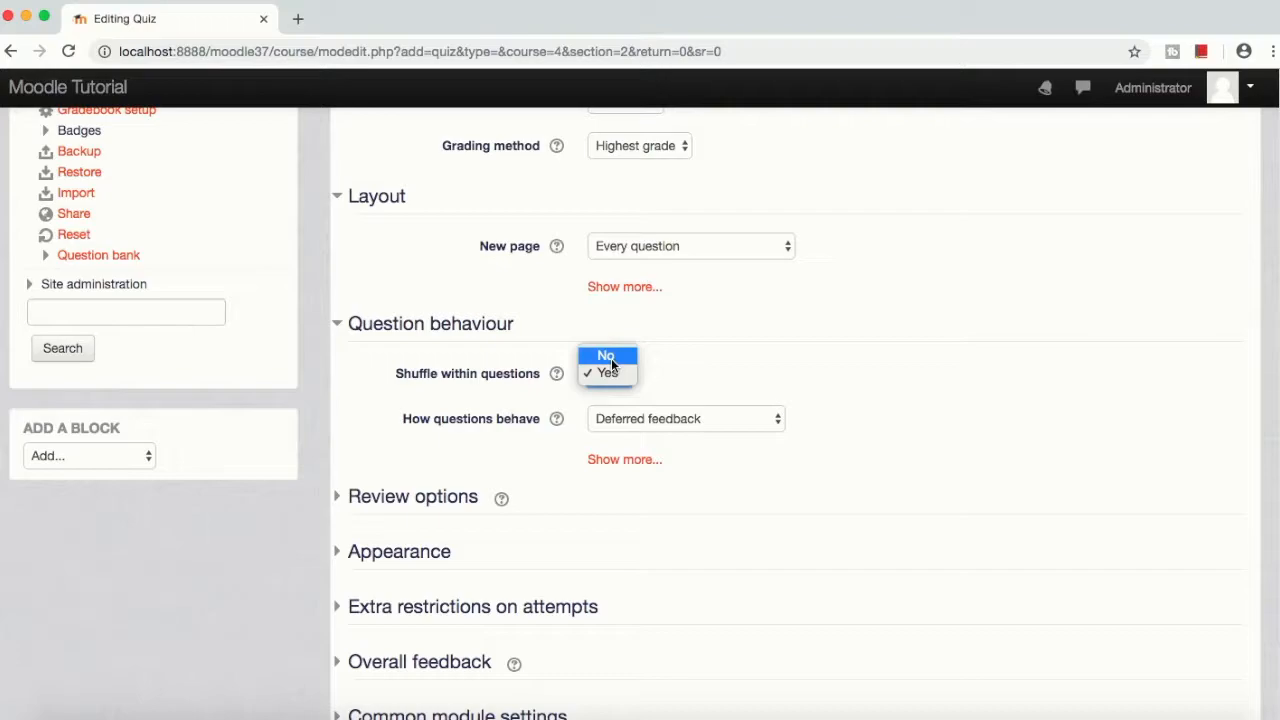
{"action": "left_click", "coordinate": [612, 358]}
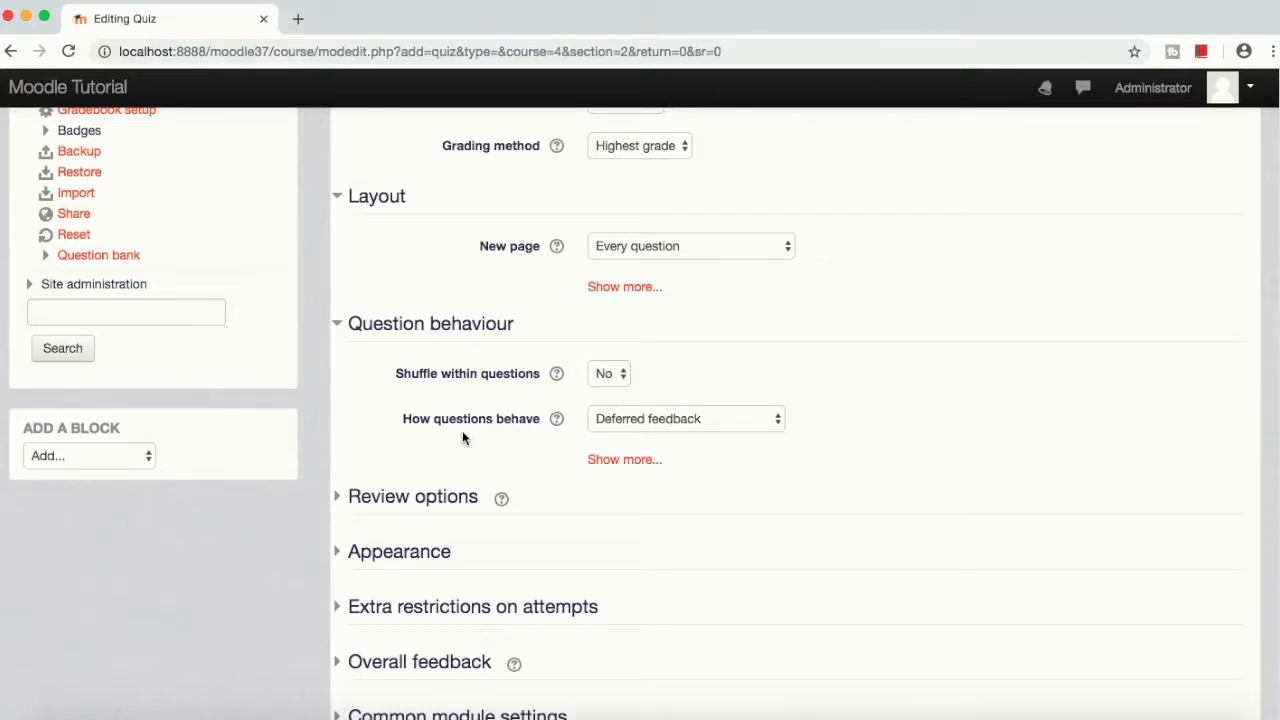
{"action": "left_click", "coordinate": [725, 420]}
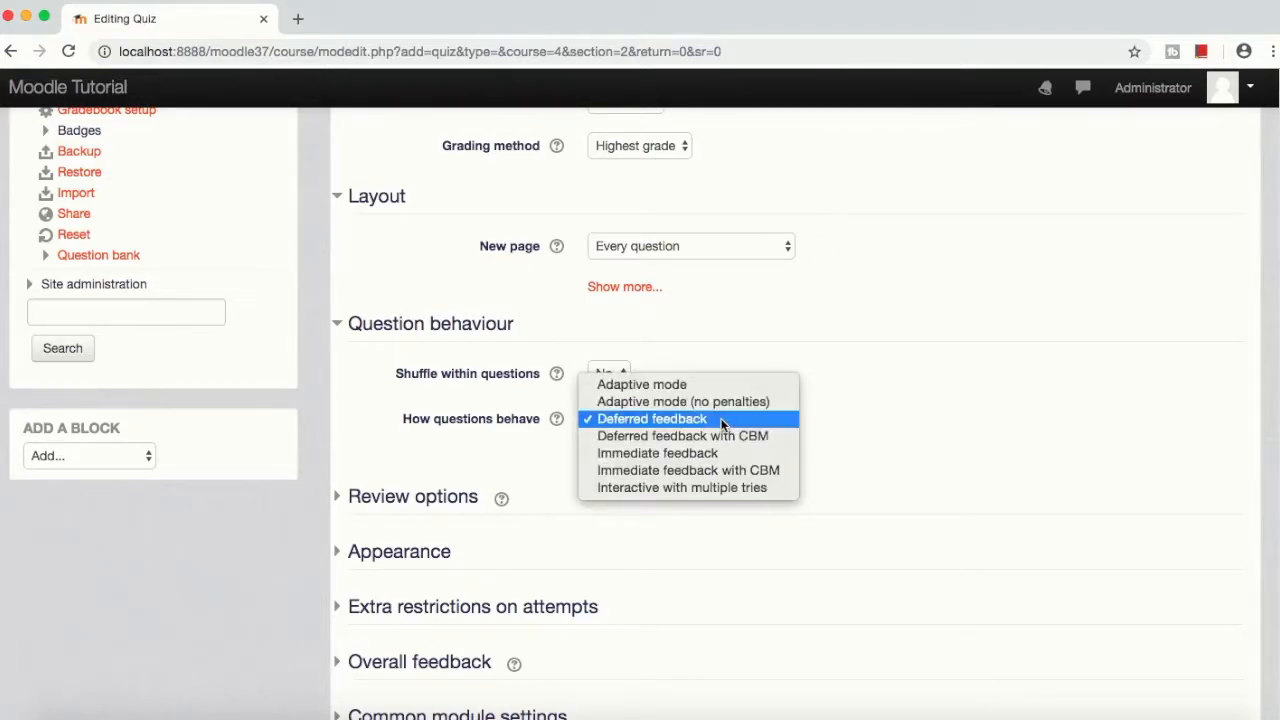
{"action": "left_click", "coordinate": [851, 425]}
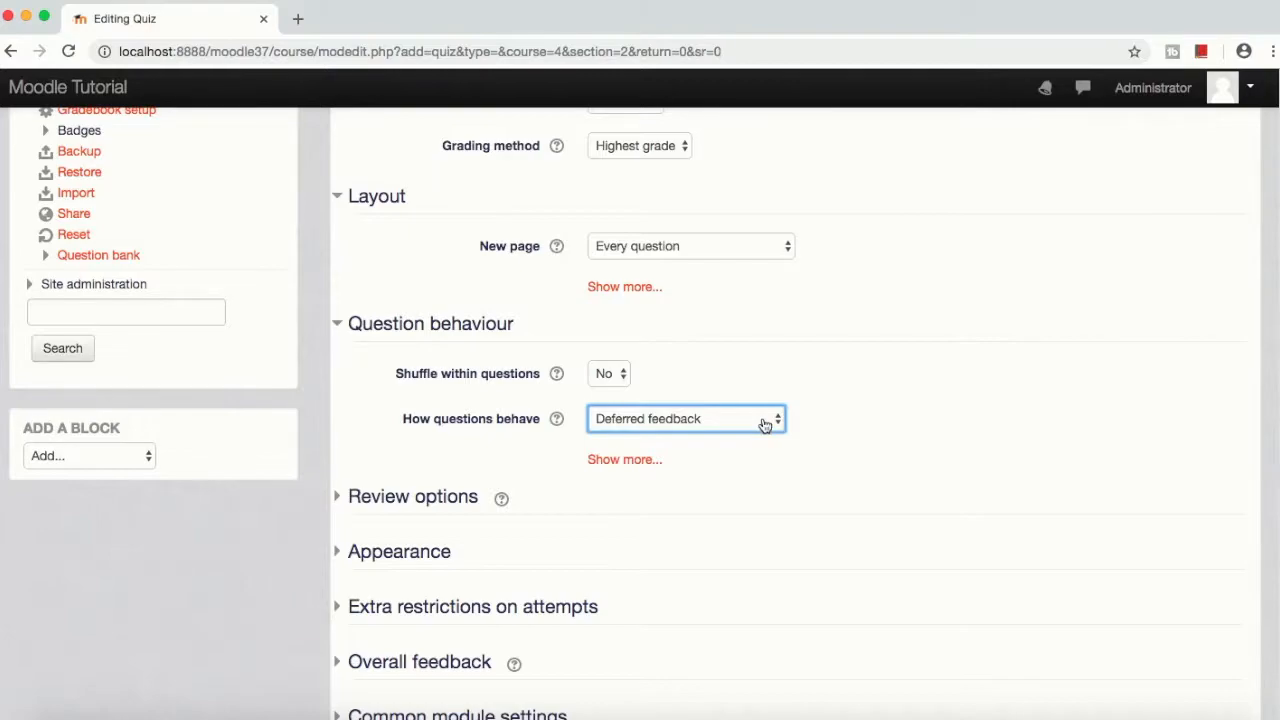
Step: Expand the quiz's Review options and examine what is shown during, immediately after and later than an attempt
{"action": "left_click", "coordinate": [340, 502]}
{"action": "scroll", "coordinate": [896, 484], "scroll_direction": "down", "scroll_amount": 3}
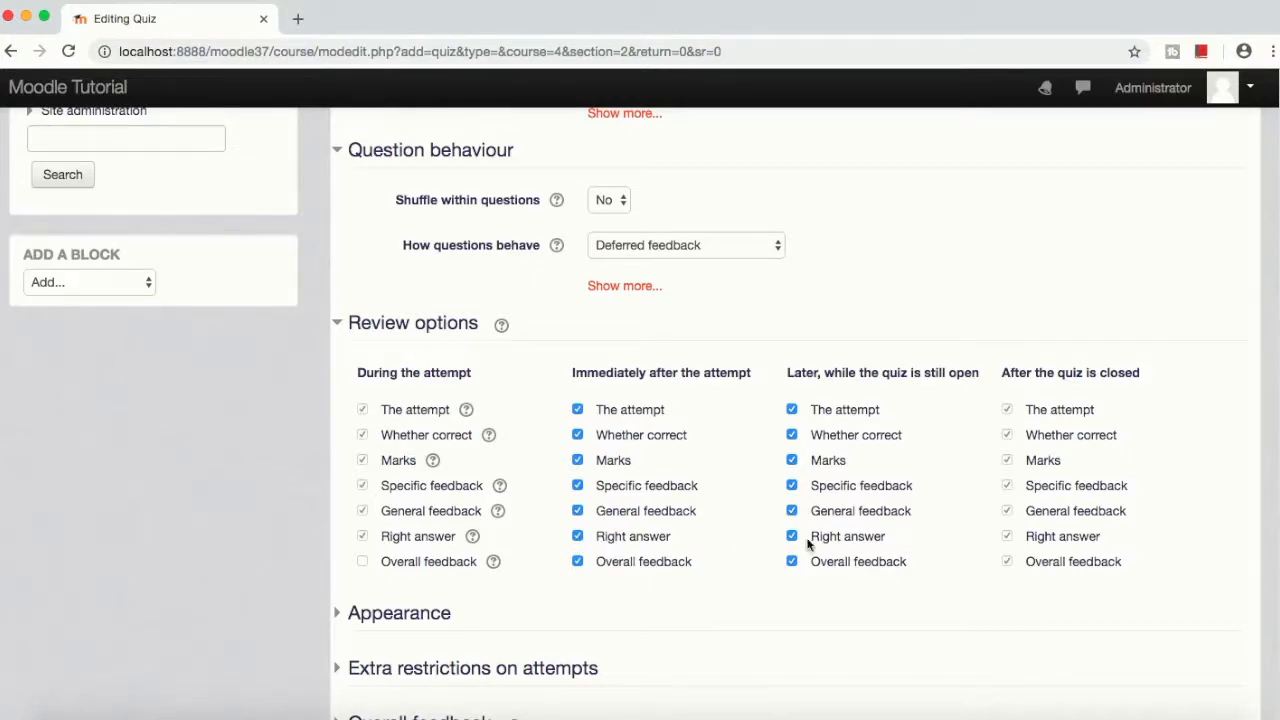
{"action": "scroll", "coordinate": [612, 523], "scroll_direction": "down", "scroll_amount": 5}
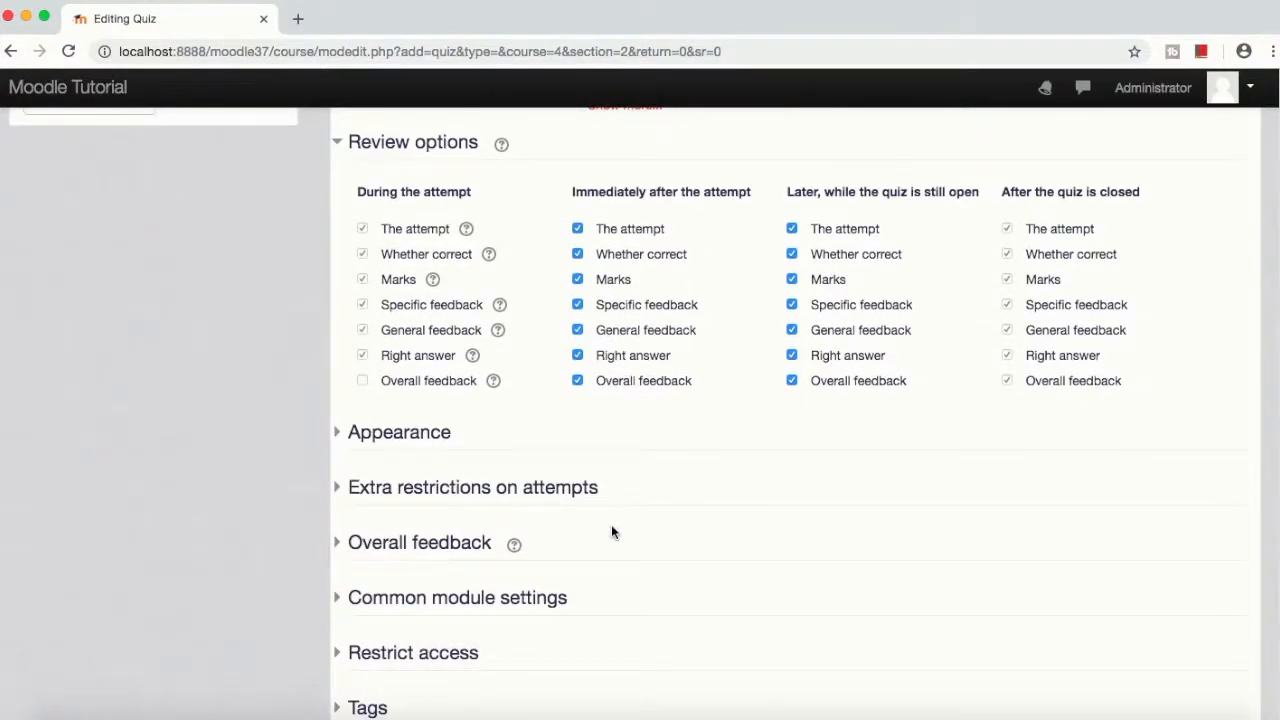
{"action": "scroll", "coordinate": [612, 530], "scroll_direction": "down", "scroll_amount": 2}
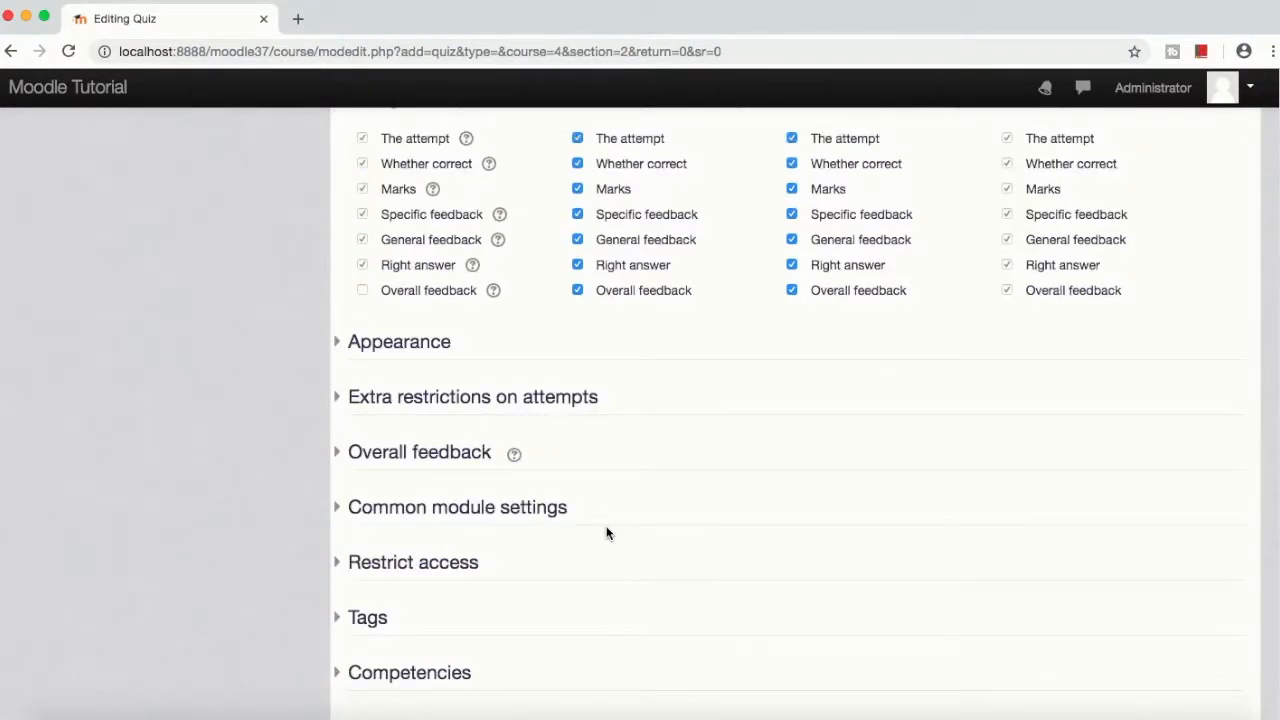
{"action": "scroll", "coordinate": [606, 533], "scroll_direction": "down", "scroll_amount": 1}
{"action": "scroll", "coordinate": [606, 533], "scroll_direction": "down", "scroll_amount": 2}
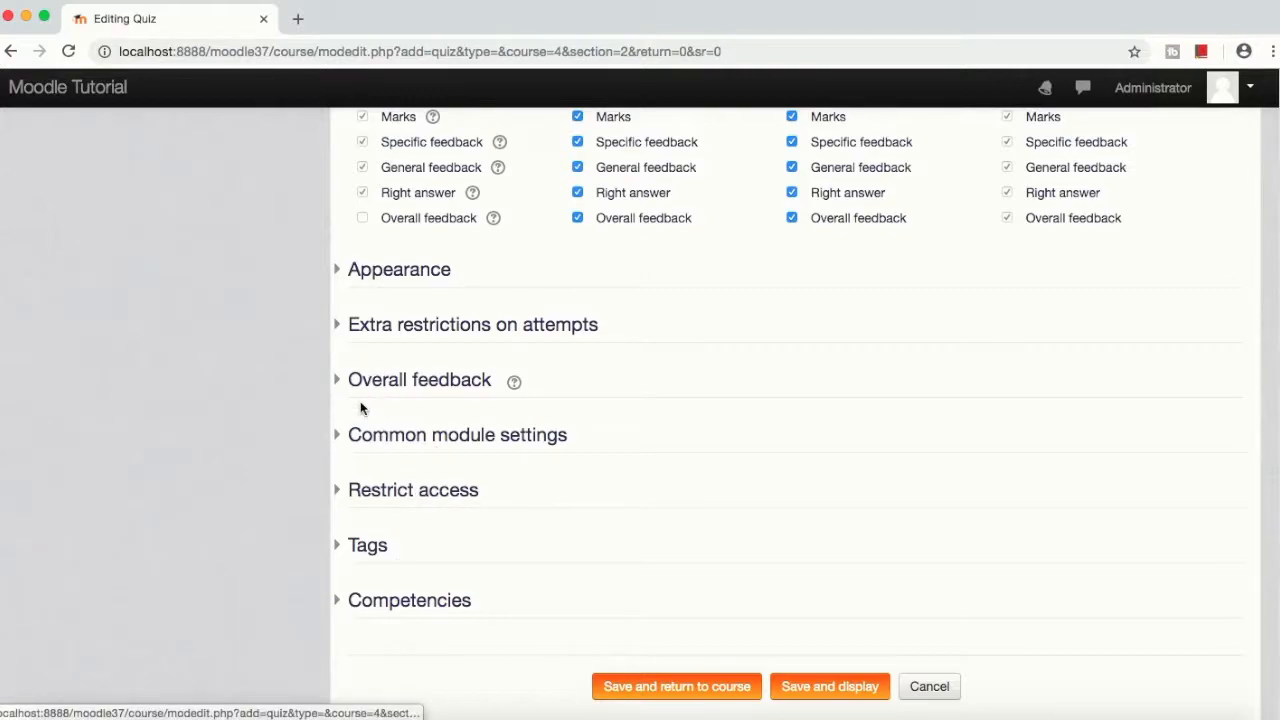
Step: Examine the restriction types offered under Restrict access without adding one
{"action": "left_click", "coordinate": [340, 492]}
{"action": "scroll", "coordinate": [797, 510], "scroll_direction": "down", "scroll_amount": 2}
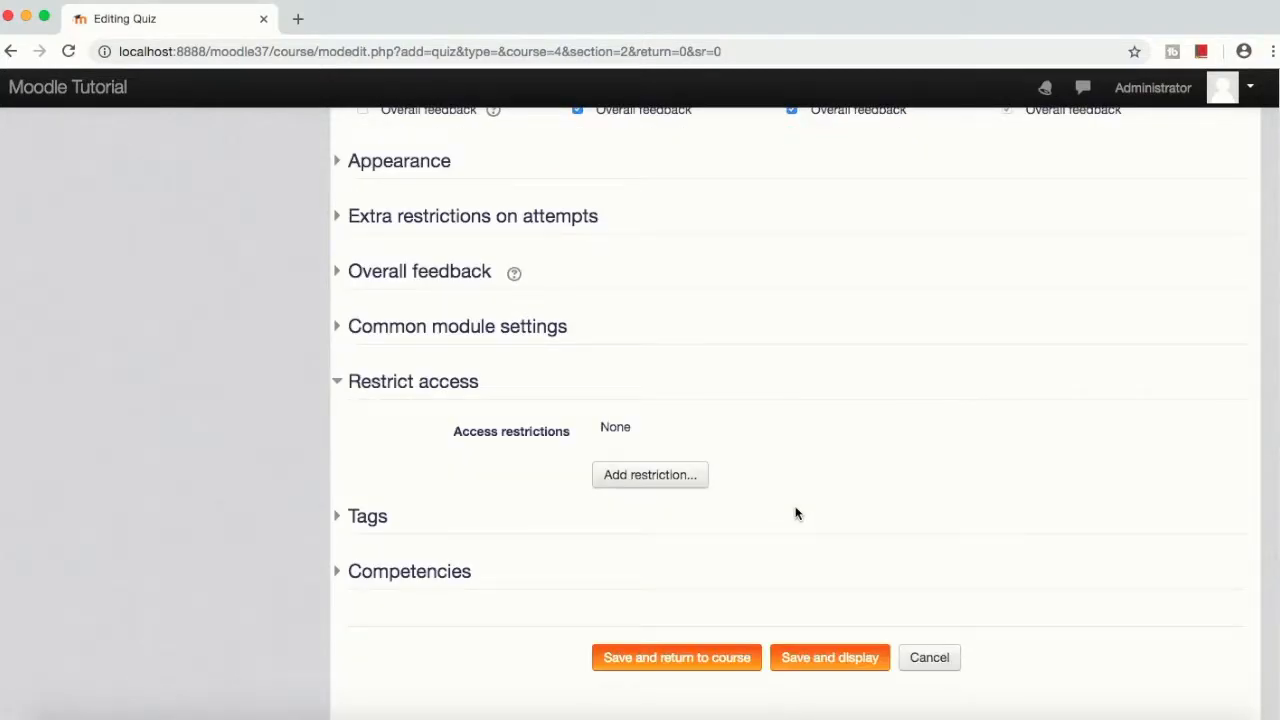
{"action": "left_click", "coordinate": [649, 483]}
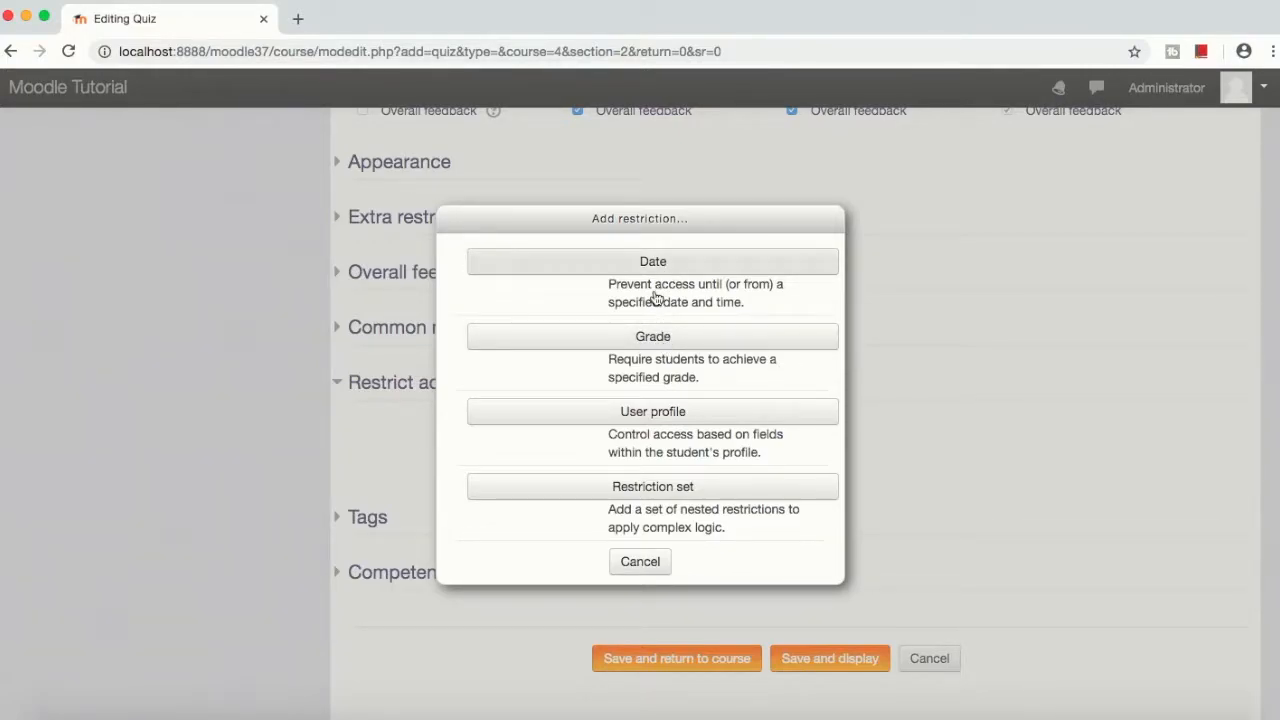
{"action": "left_click", "coordinate": [657, 562]}
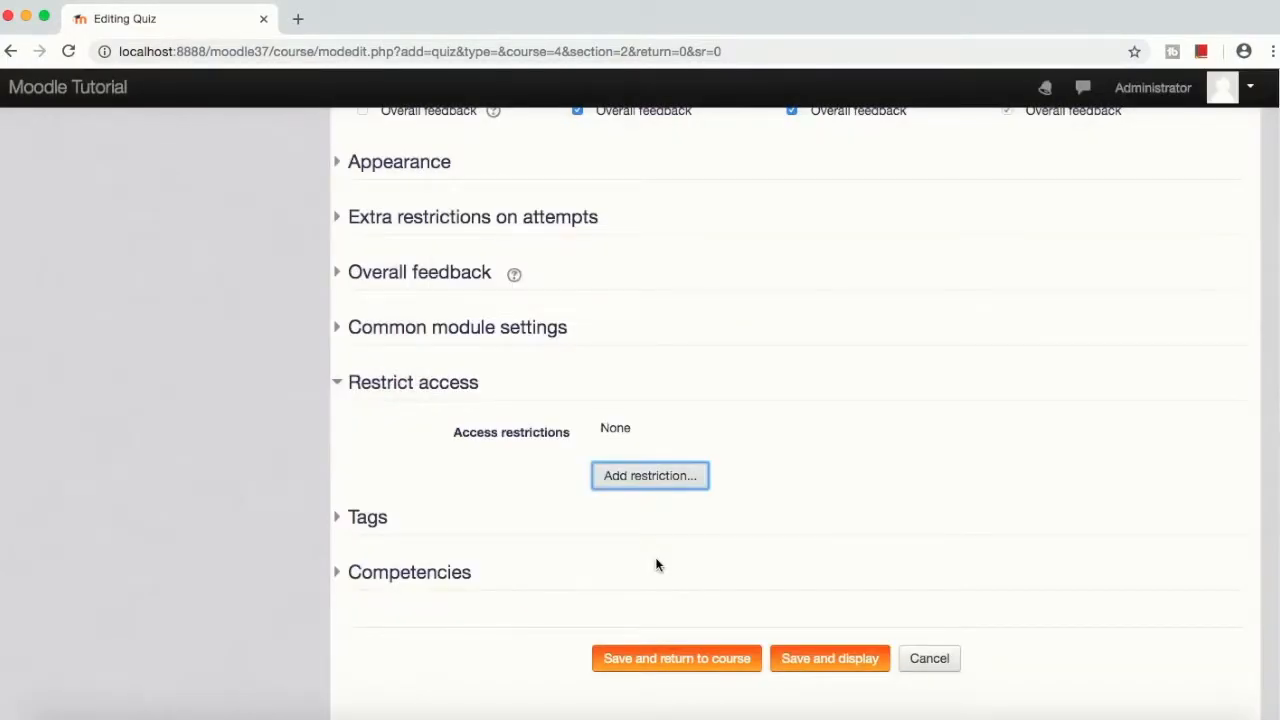
Step: Examine the Common module settings and Extra restrictions on attempts, collapsing both sections again
{"action": "left_click", "coordinate": [337, 327]}
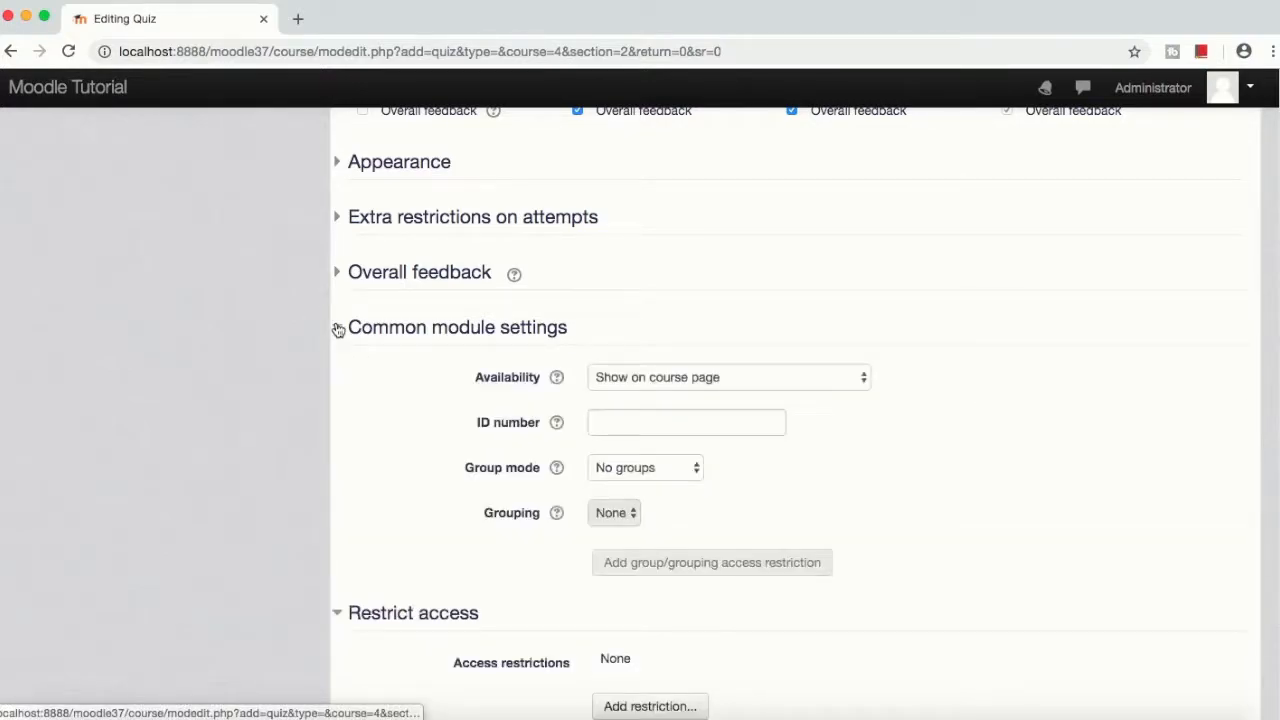
{"action": "left_click", "coordinate": [338, 329]}
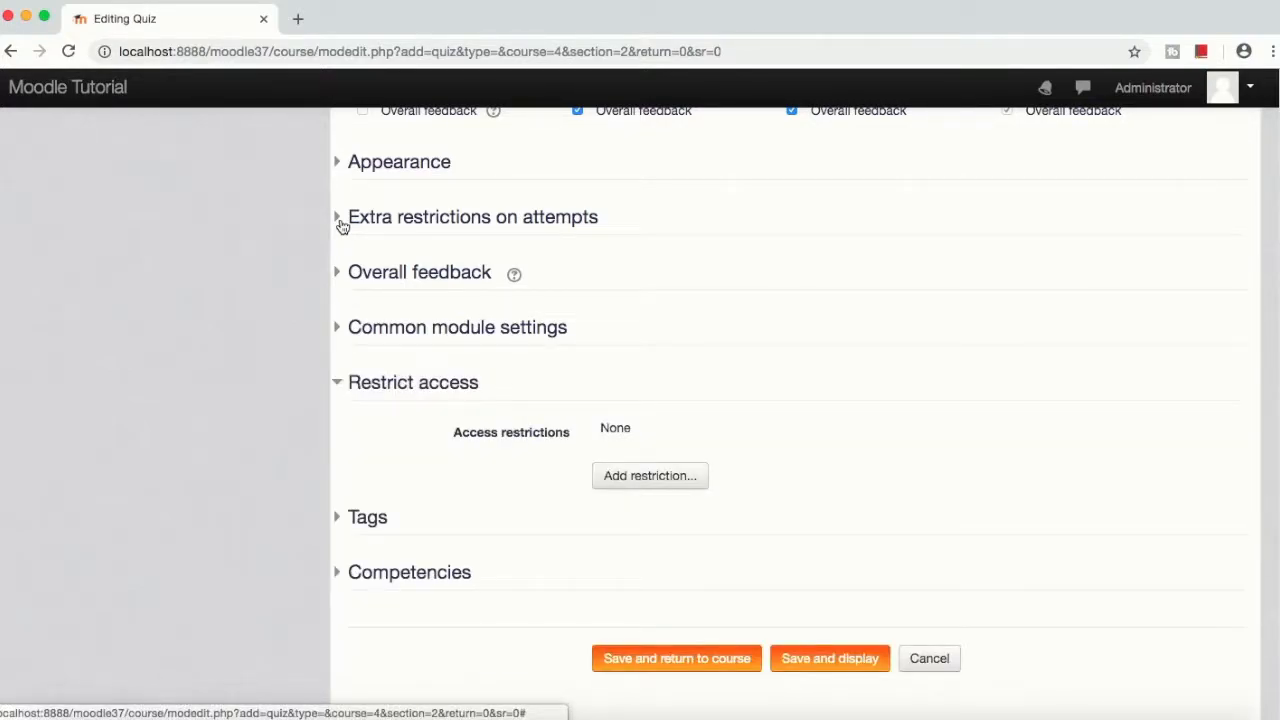
{"action": "left_click", "coordinate": [339, 220]}
{"action": "left_click", "coordinate": [340, 220]}
{"action": "left_click", "coordinate": [341, 329]}
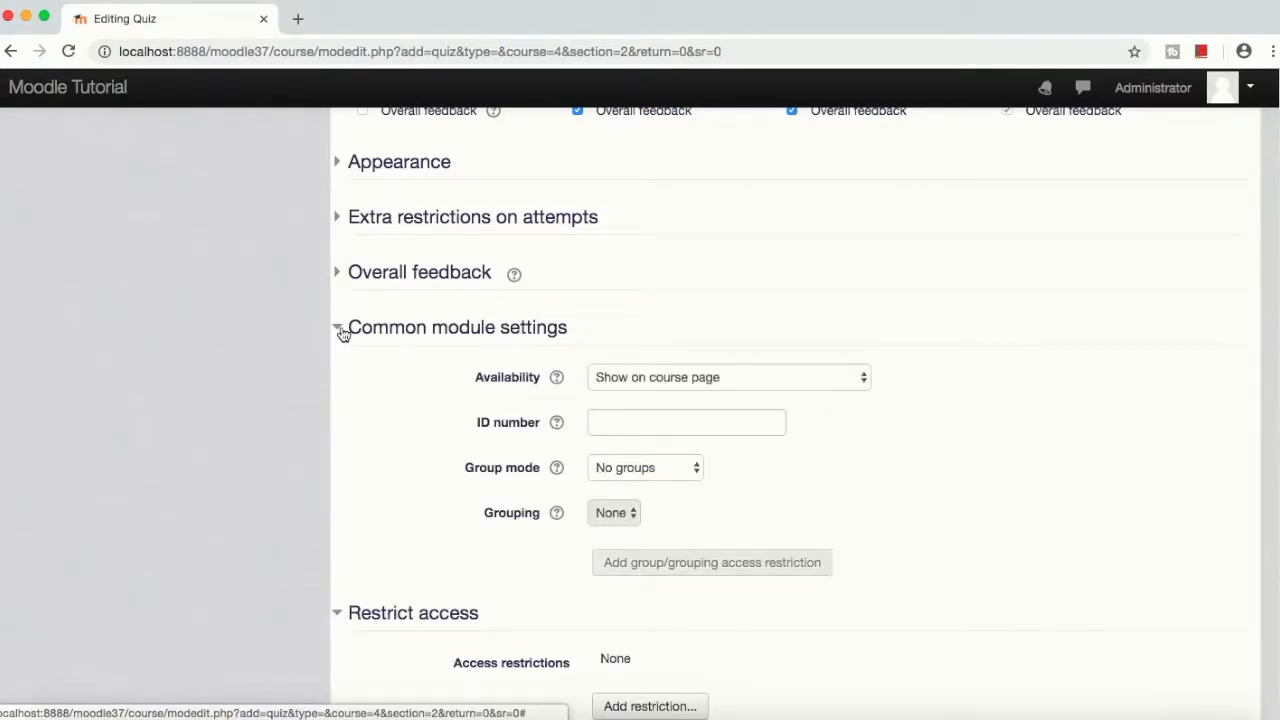
{"action": "left_click", "coordinate": [340, 329]}
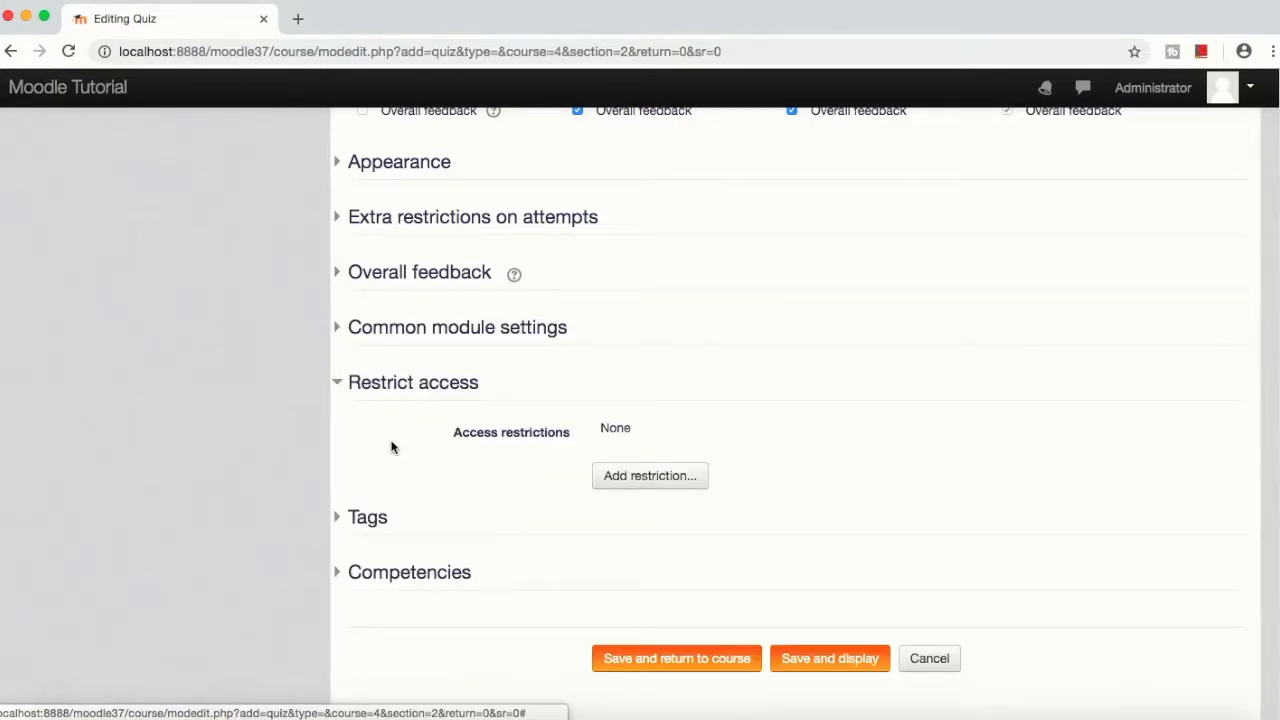
Step: Collapse Restrict access and check the Overall feedback settings, leaving them collapsed
{"action": "left_click", "coordinate": [346, 386]}
{"action": "left_click", "coordinate": [341, 272]}
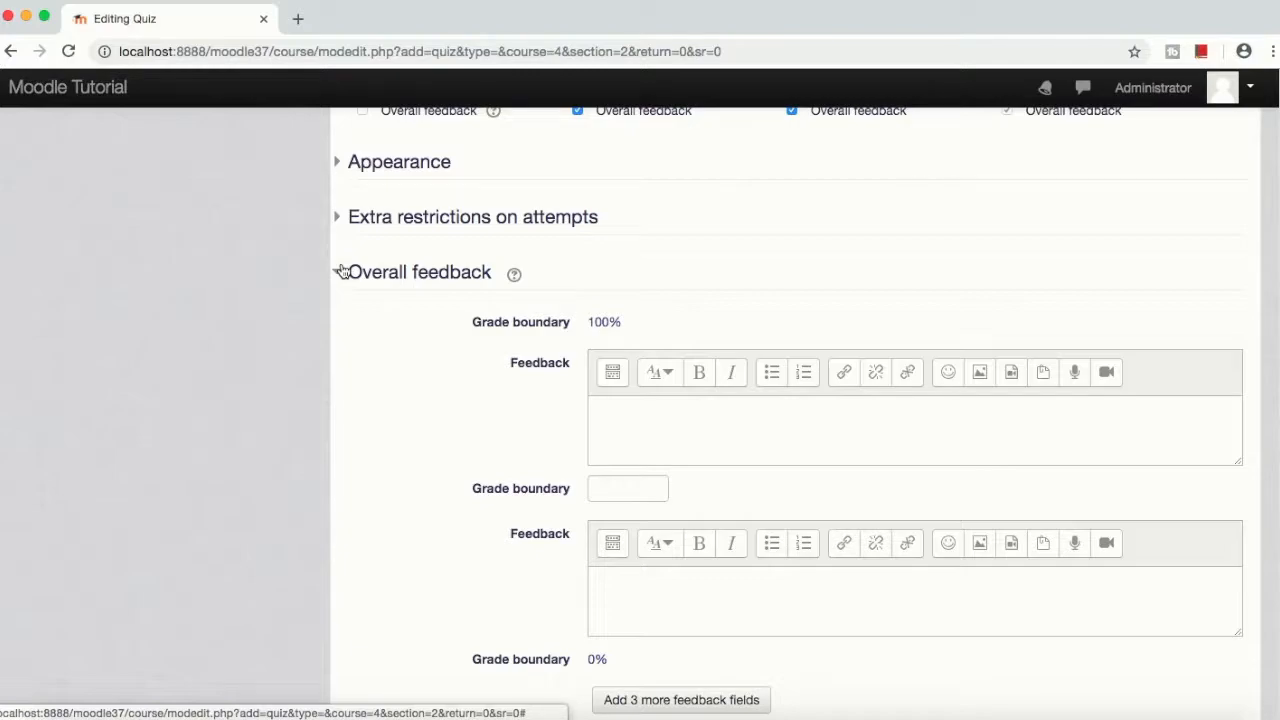
{"action": "left_click", "coordinate": [341, 272]}
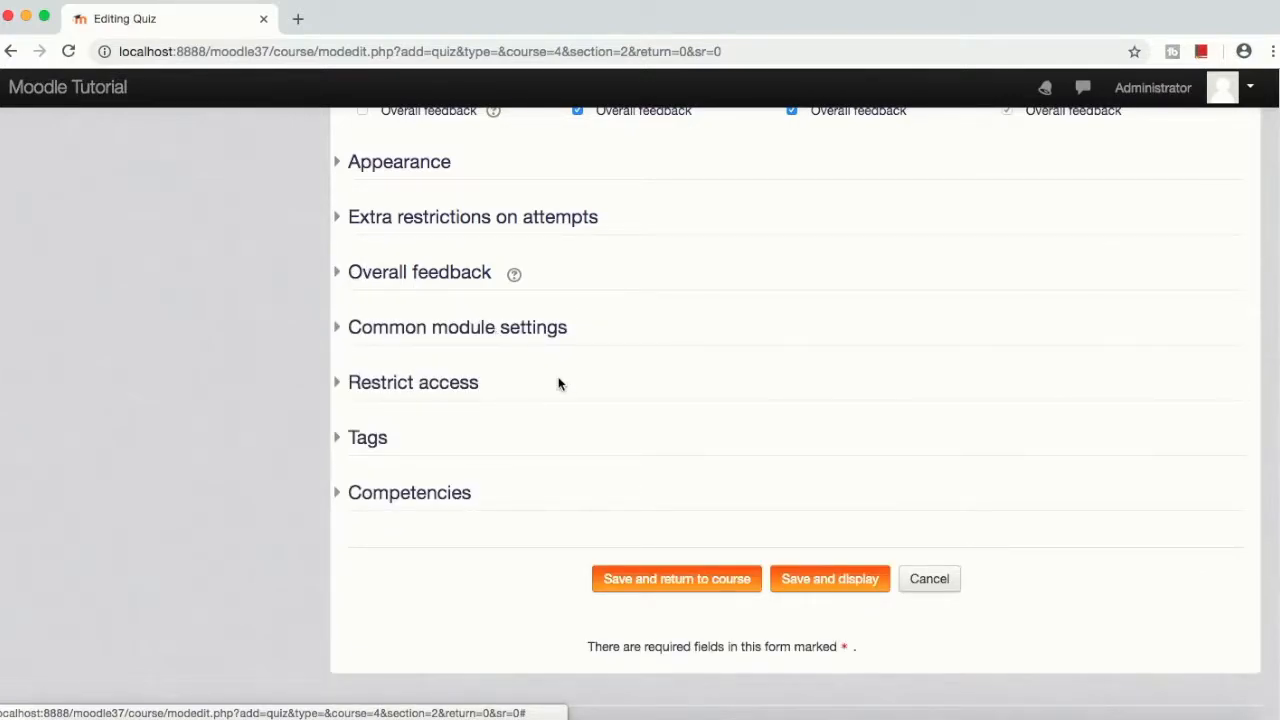
Step: Check the quiz's Competencies settings and collapse them again
{"action": "scroll", "coordinate": [560, 386], "scroll_direction": "down", "scroll_amount": 2}
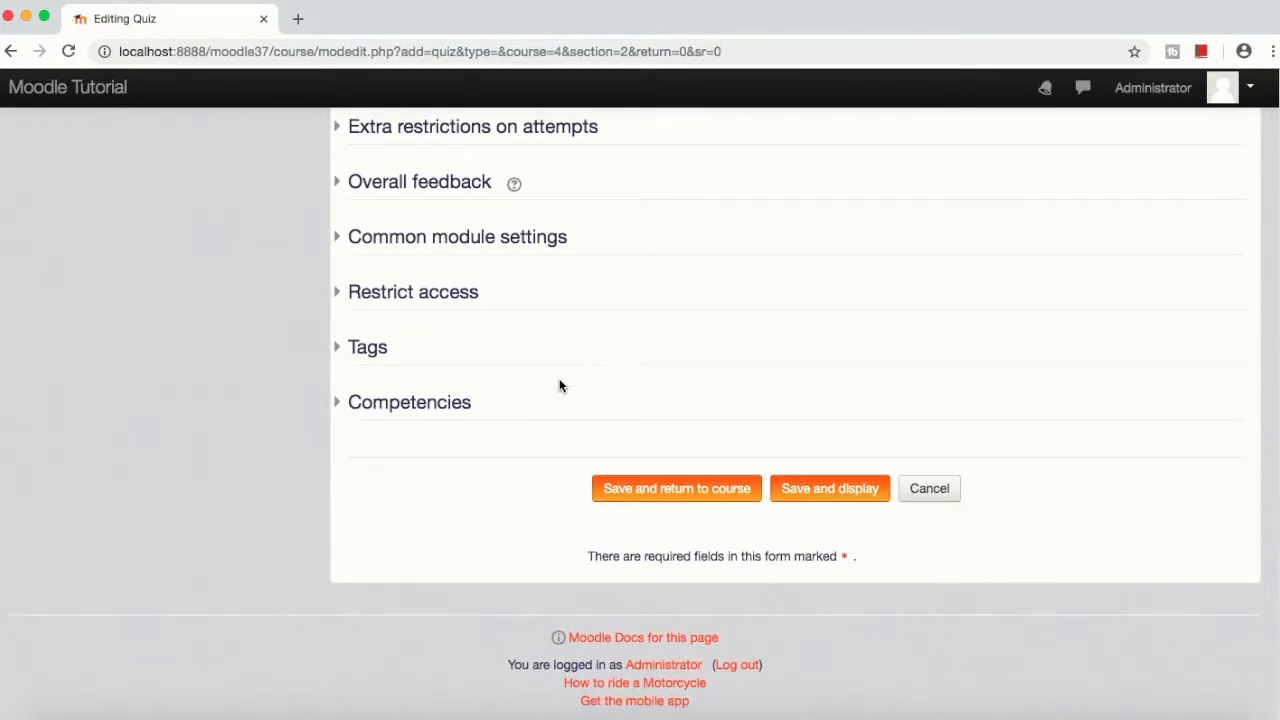
{"action": "scroll", "coordinate": [560, 386], "scroll_direction": "up", "scroll_amount": 2}
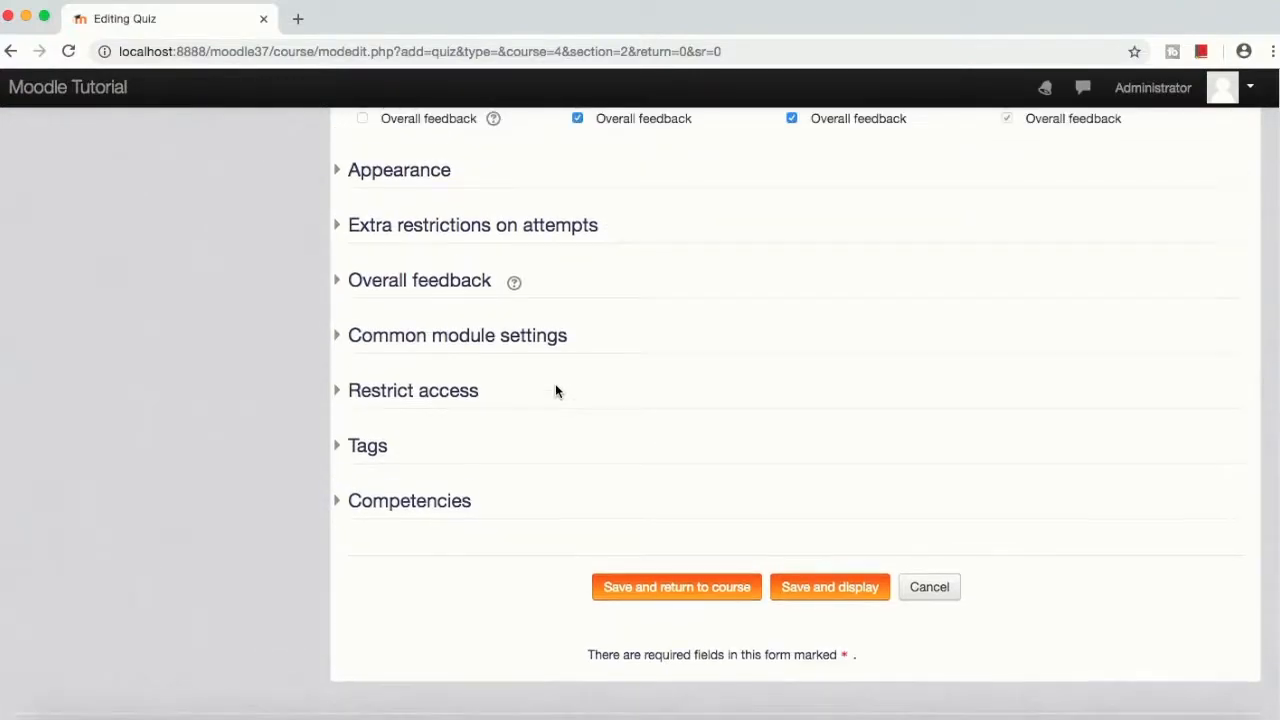
{"action": "left_click", "coordinate": [347, 508]}
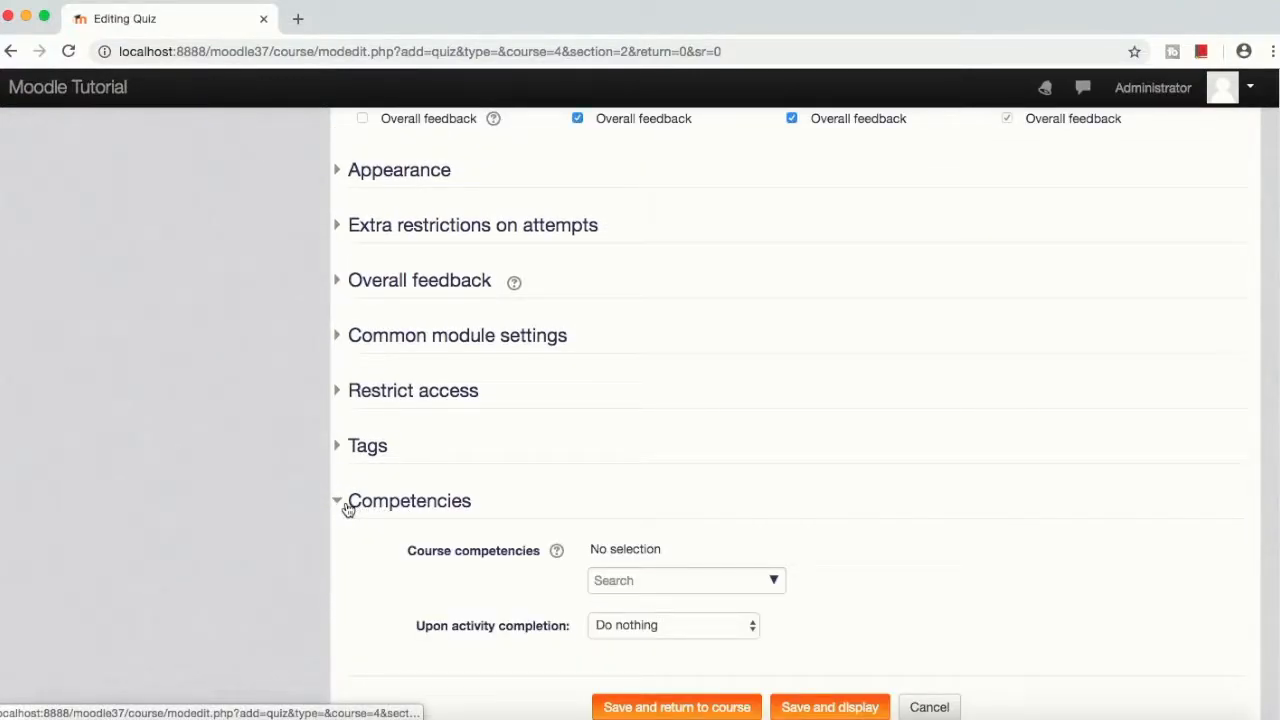
{"action": "left_click", "coordinate": [347, 508]}
{"action": "scroll", "coordinate": [718, 446], "scroll_direction": "down", "scroll_amount": 2}
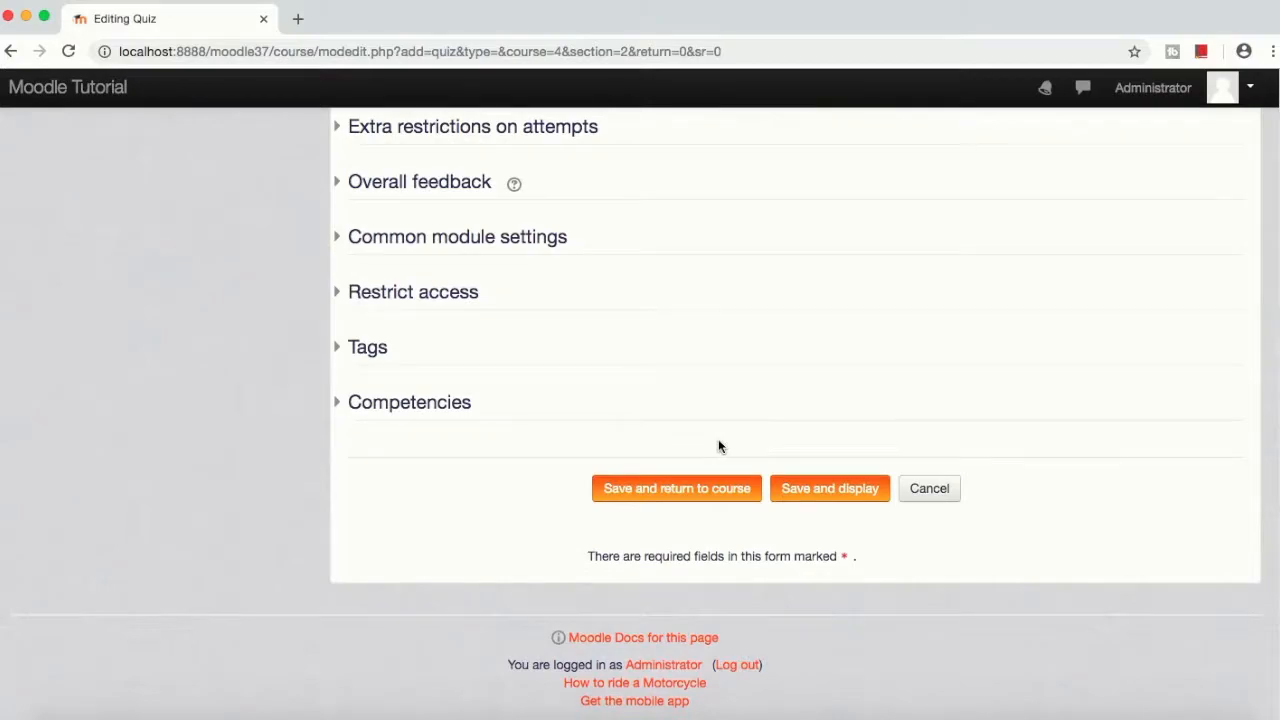
Step: Review the whole quiz form and examine all the Extra restrictions on attempts settings, including the additional ones
{"action": "scroll", "coordinate": [718, 446], "scroll_direction": "up", "scroll_amount": 5}
{"action": "scroll", "coordinate": [718, 446], "scroll_direction": "up", "scroll_amount": 5}
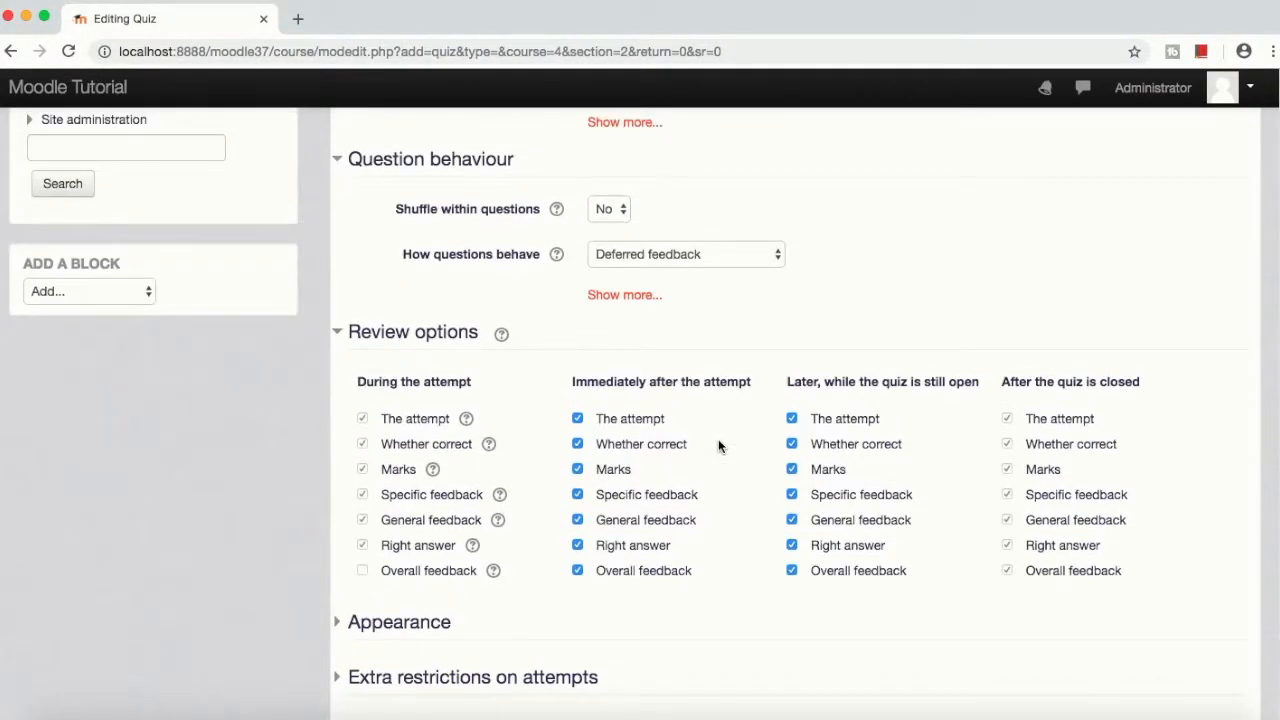
{"action": "scroll", "coordinate": [718, 446], "scroll_direction": "up", "scroll_amount": 15}
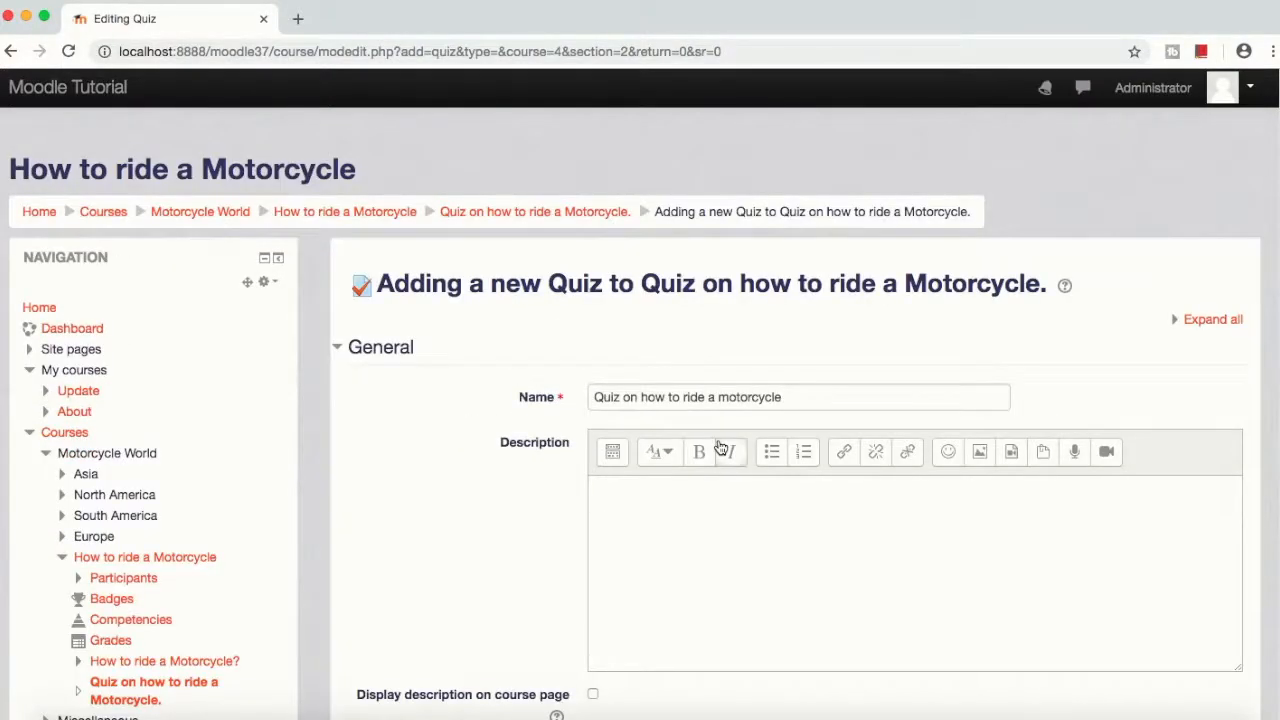
{"action": "scroll", "coordinate": [718, 446], "scroll_direction": "down", "scroll_amount": 15}
{"action": "scroll", "coordinate": [718, 446], "scroll_direction": "down", "scroll_amount": 10}
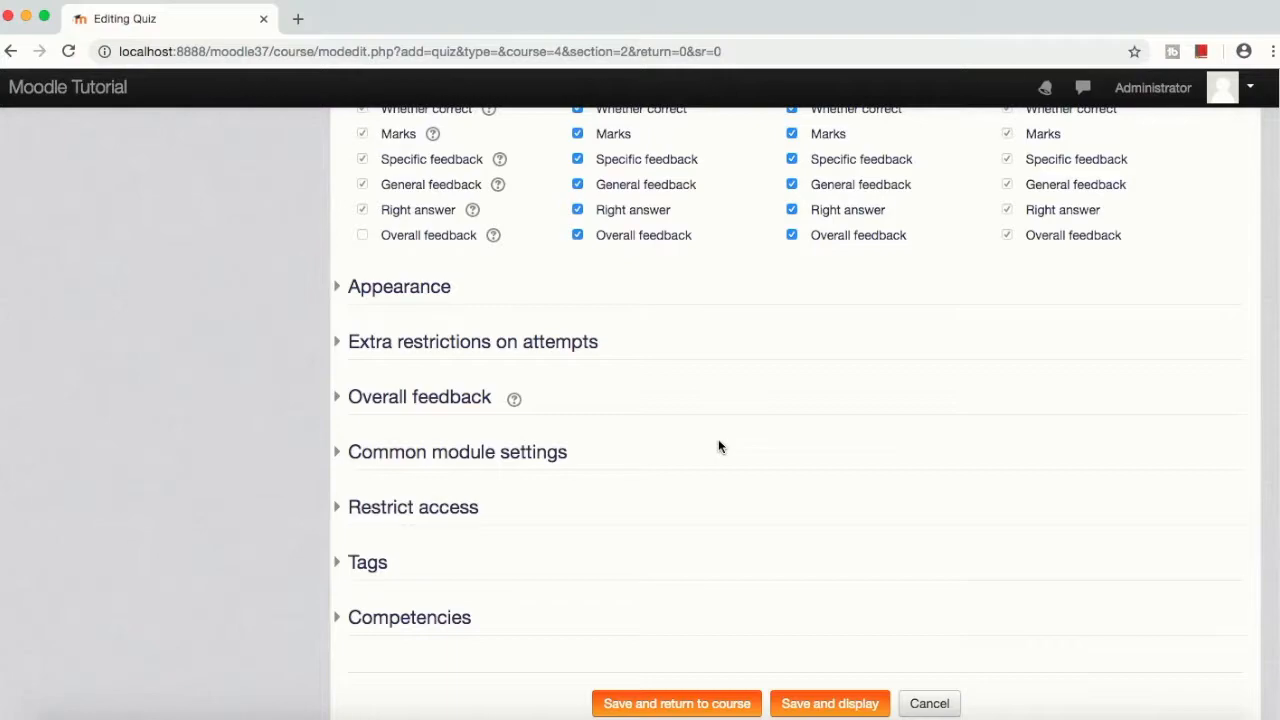
{"action": "left_click", "coordinate": [340, 342]}
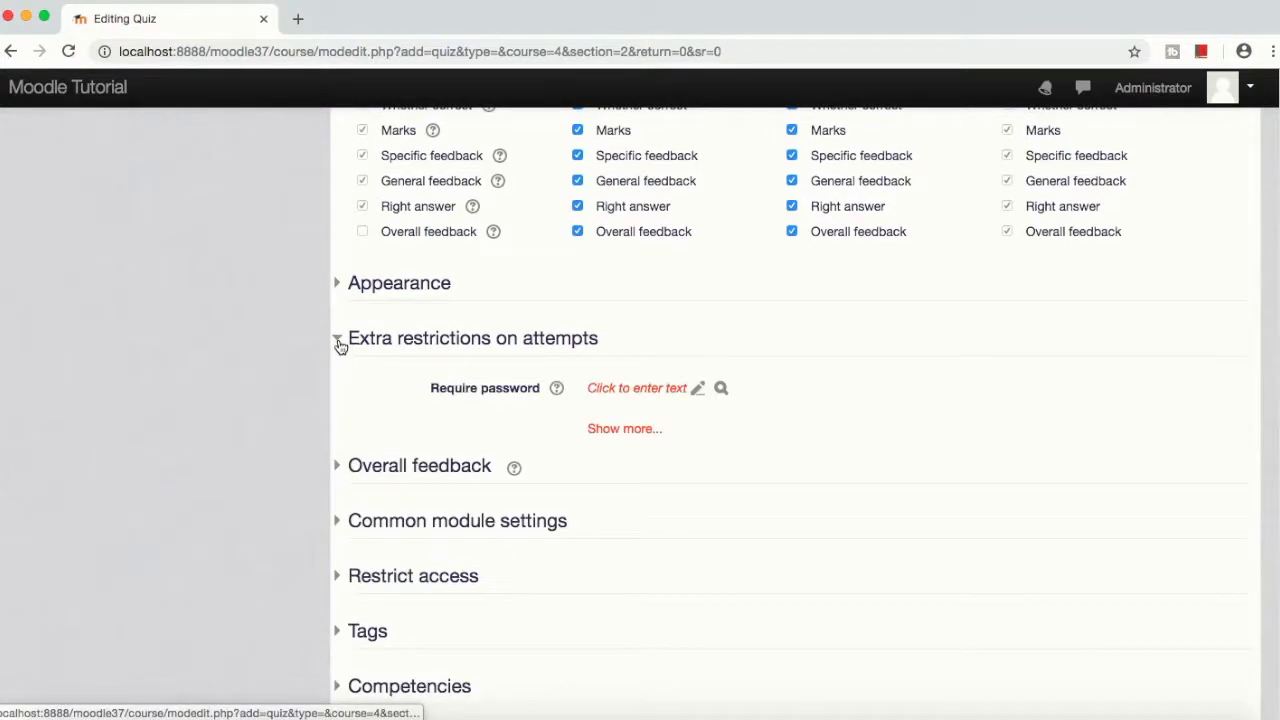
{"action": "left_click", "coordinate": [618, 430]}
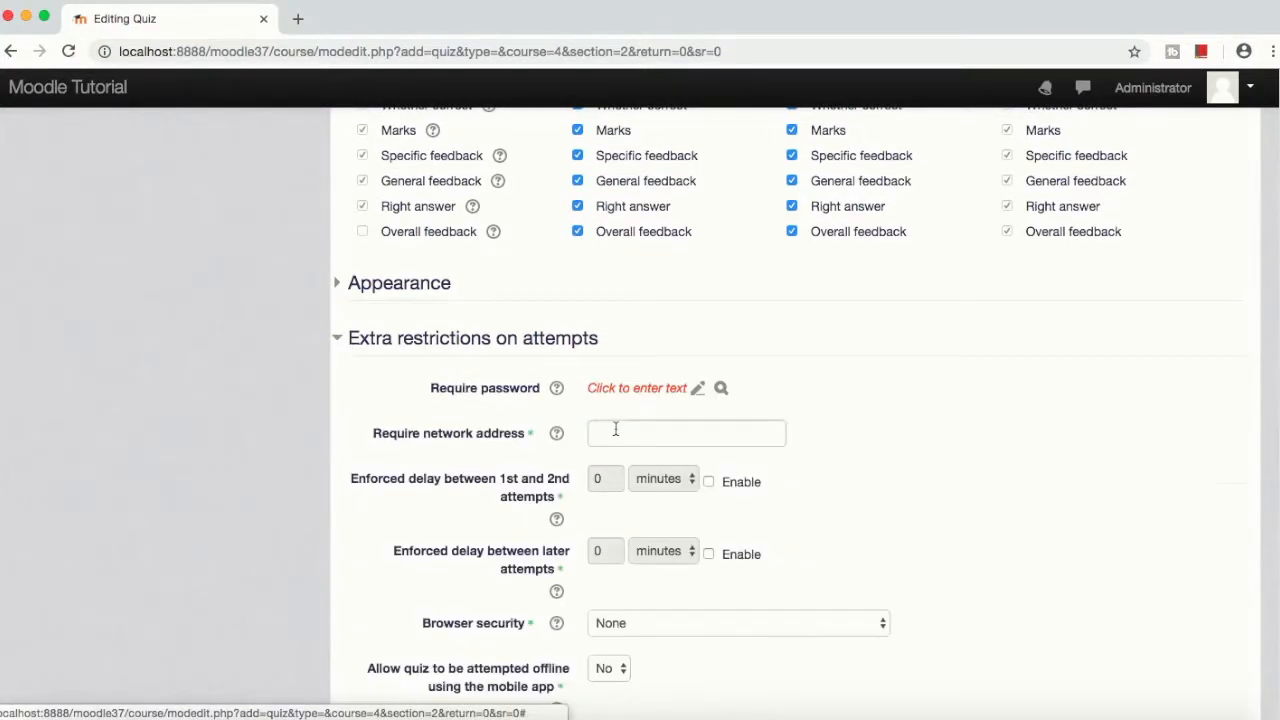
{"action": "scroll", "coordinate": [886, 436], "scroll_direction": "down", "scroll_amount": 4}
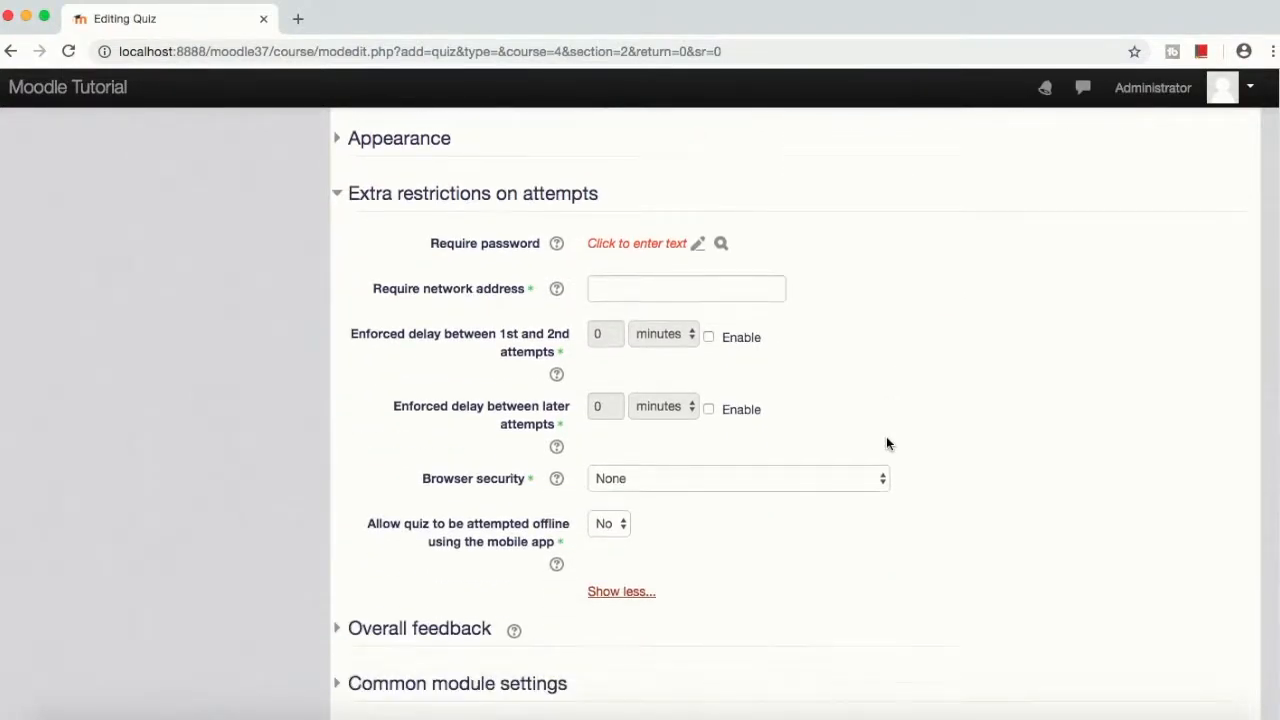
{"action": "scroll", "coordinate": [886, 440], "scroll_direction": "down", "scroll_amount": 4}
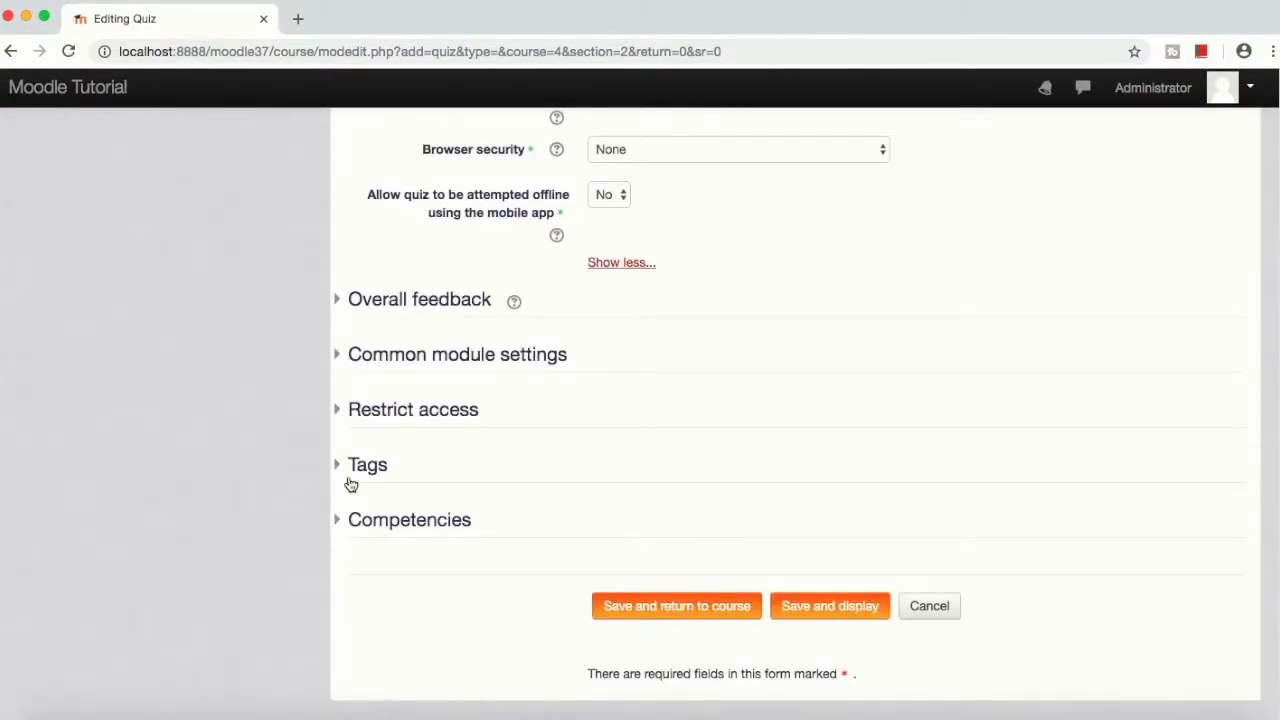
Step: Check the Tags section, collapse it again and expand Restrict access
{"action": "left_click", "coordinate": [342, 467]}
{"action": "left_click", "coordinate": [339, 465]}
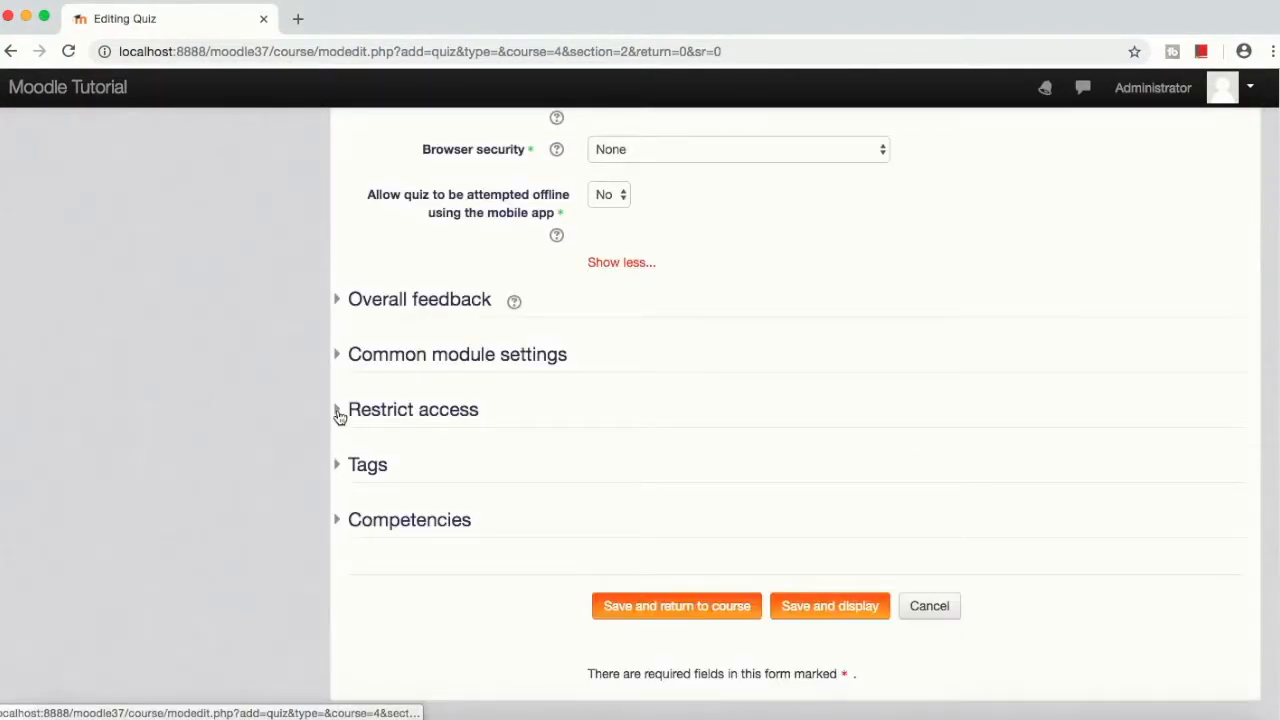
{"action": "left_click", "coordinate": [339, 412]}
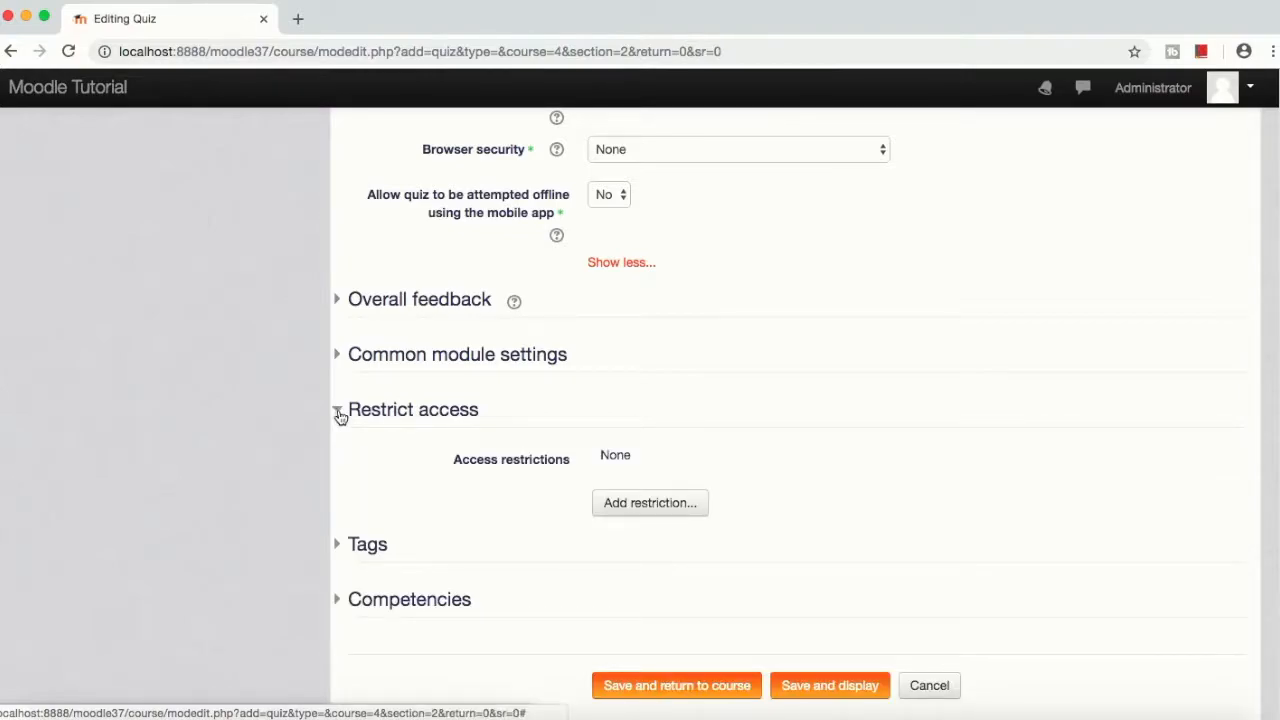
Step: Collapse Restrict access and check the quiz's Common module settings, keeping Availability at Show on course page
{"action": "left_click", "coordinate": [339, 412]}
{"action": "left_click", "coordinate": [350, 362]}
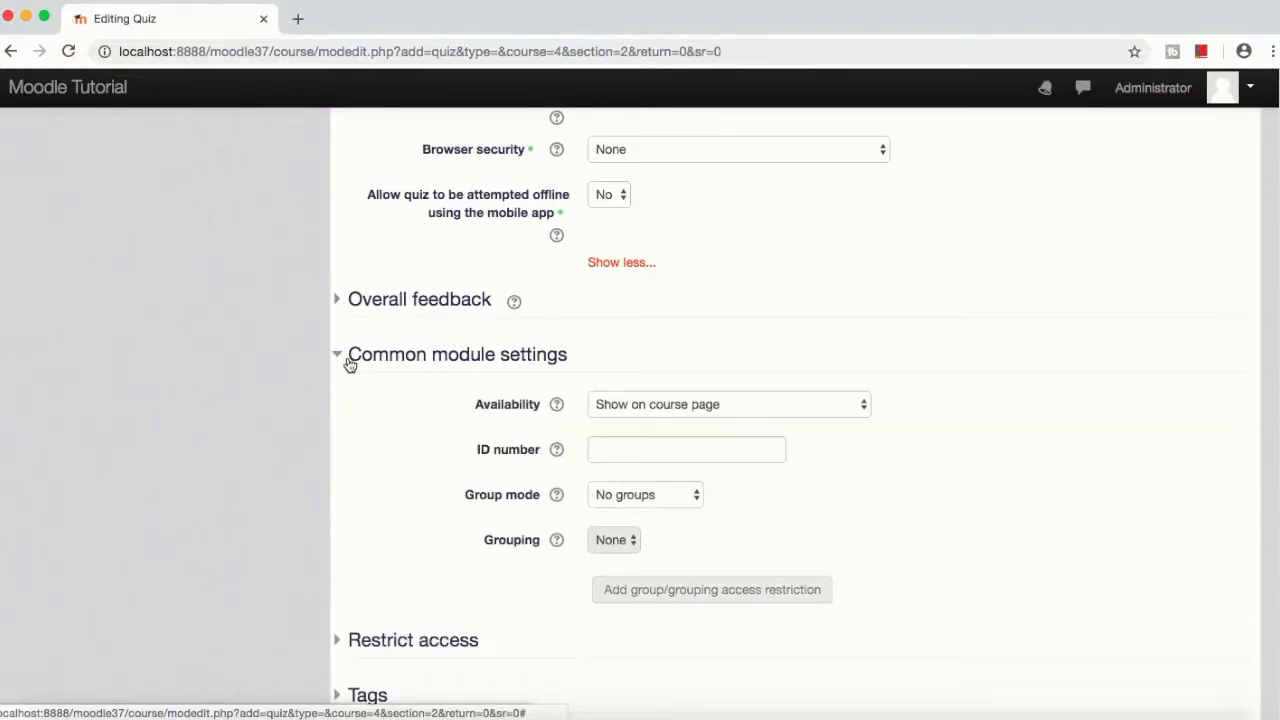
{"action": "left_click", "coordinate": [820, 410]}
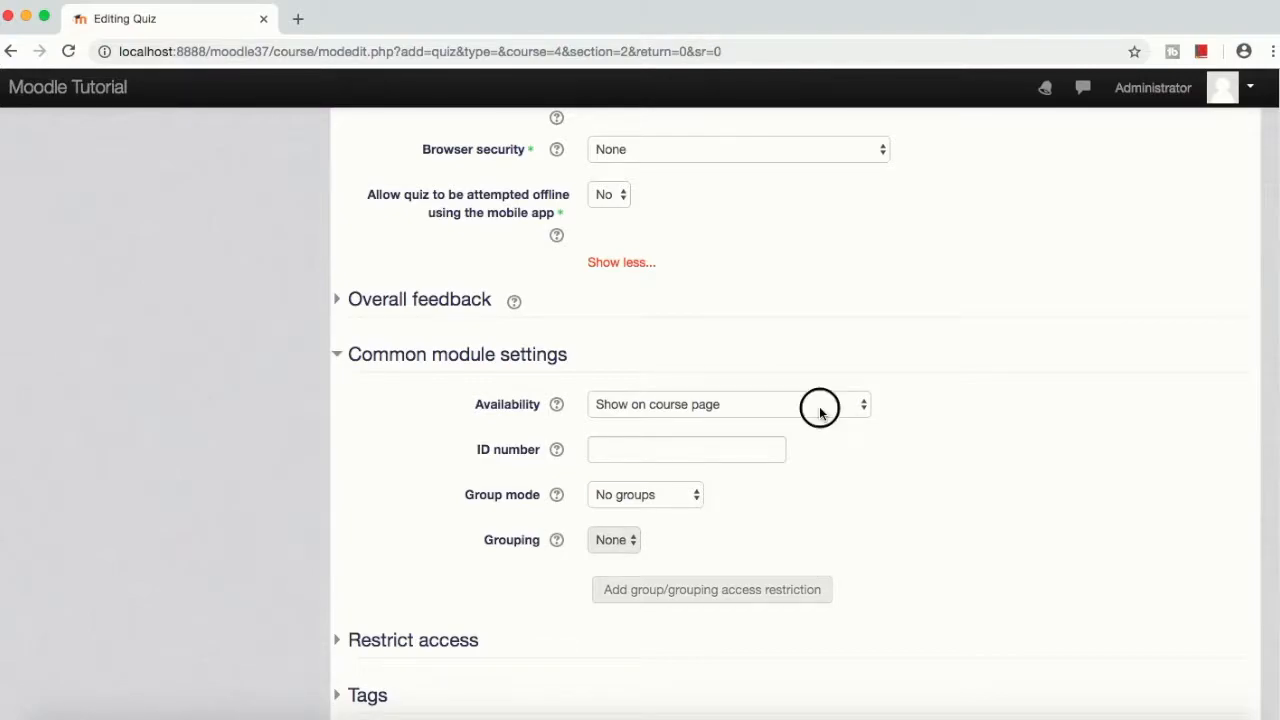
{"action": "left_click", "coordinate": [955, 440]}
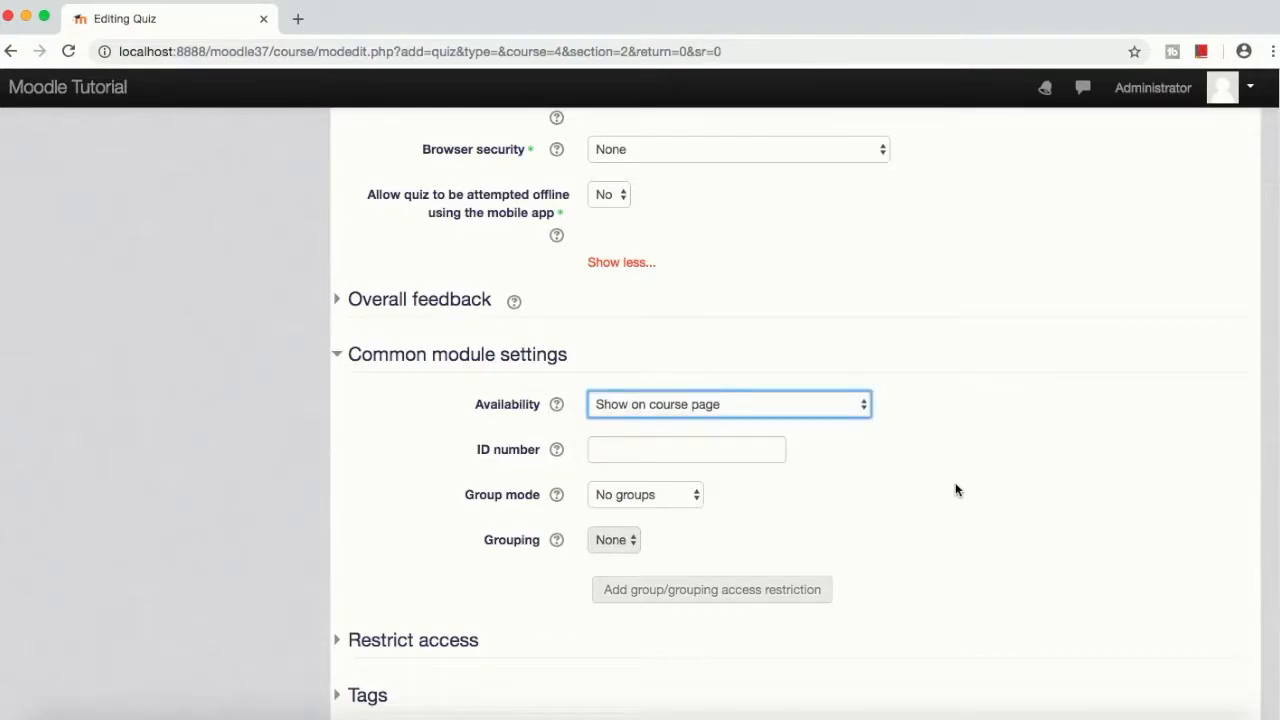
{"action": "scroll", "coordinate": [959, 501], "scroll_direction": "down", "scroll_amount": 5}
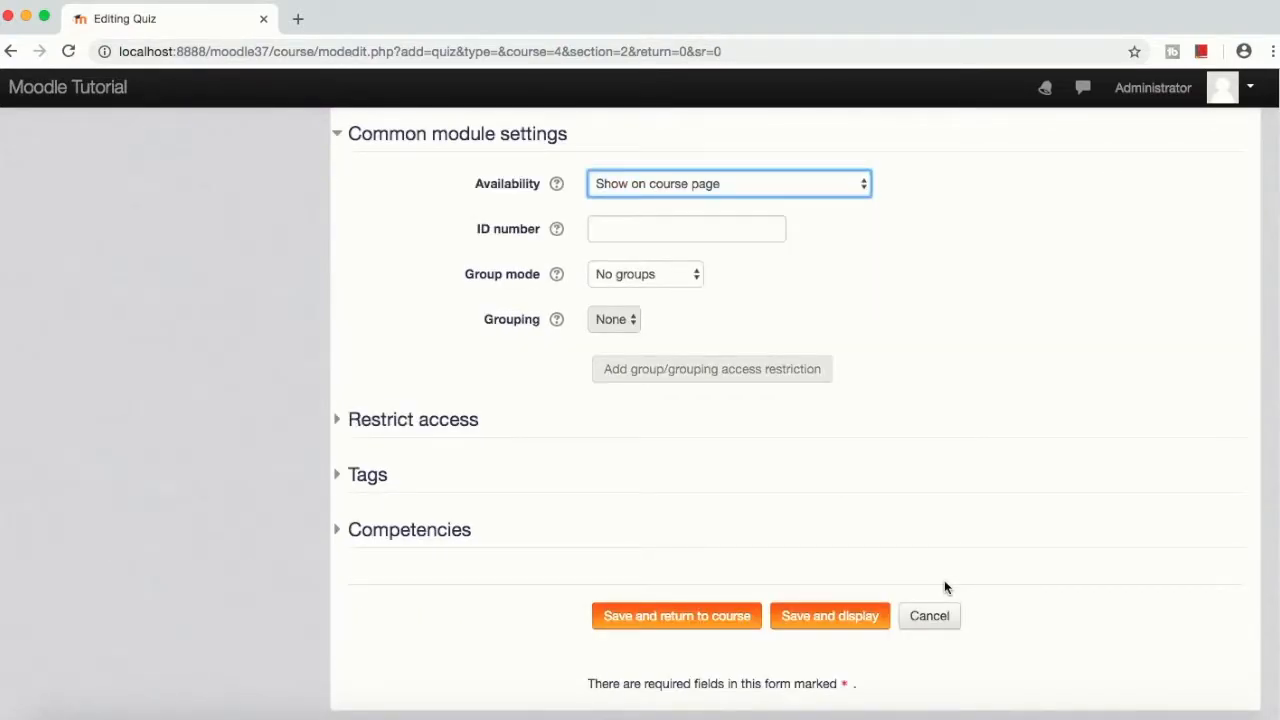
Step: Save and display the quiz and open it for editing its questions
{"action": "left_click", "coordinate": [831, 620]}
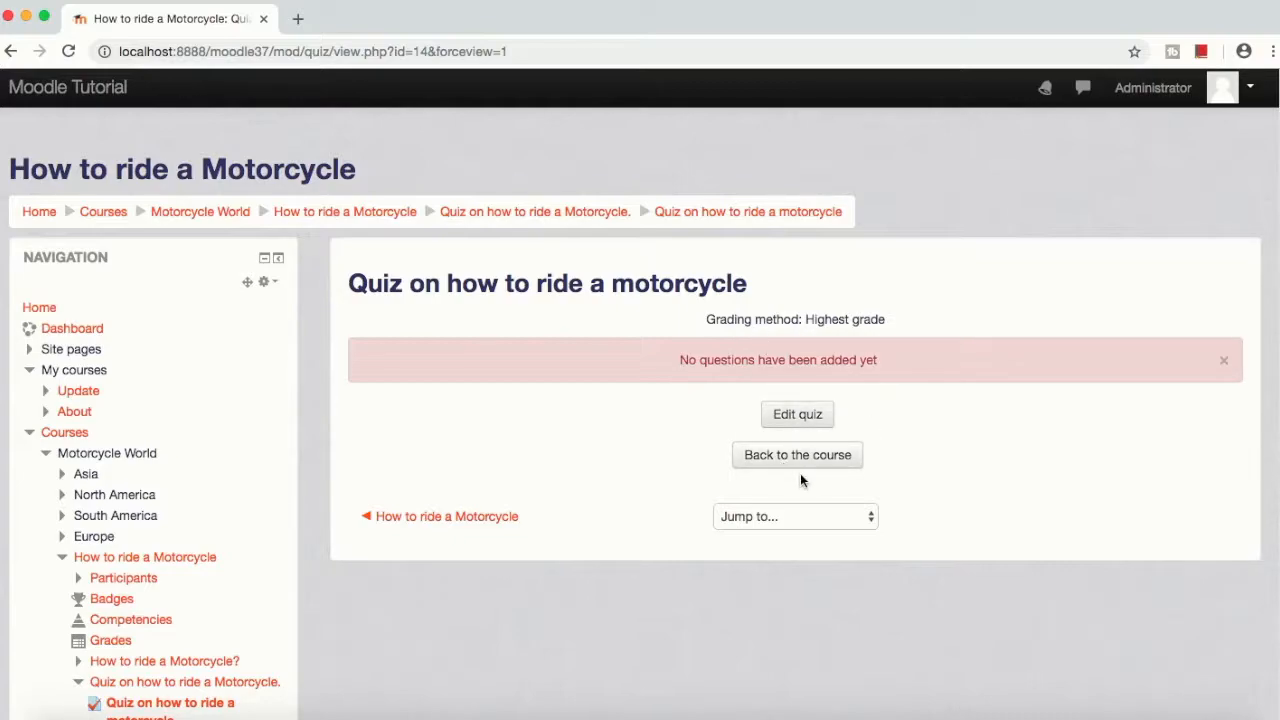
{"action": "left_click", "coordinate": [802, 422]}
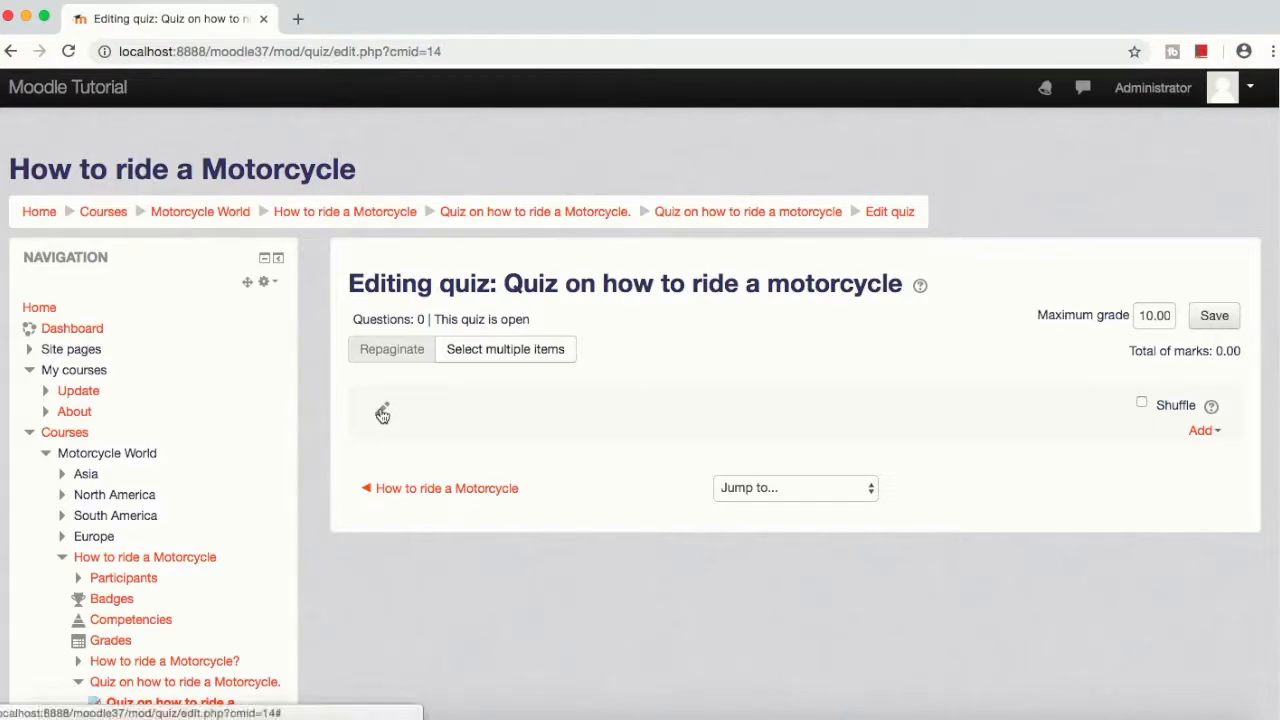
Step: Add a new question of the Multiple choice type to the quiz
{"action": "left_click", "coordinate": [1201, 431]}
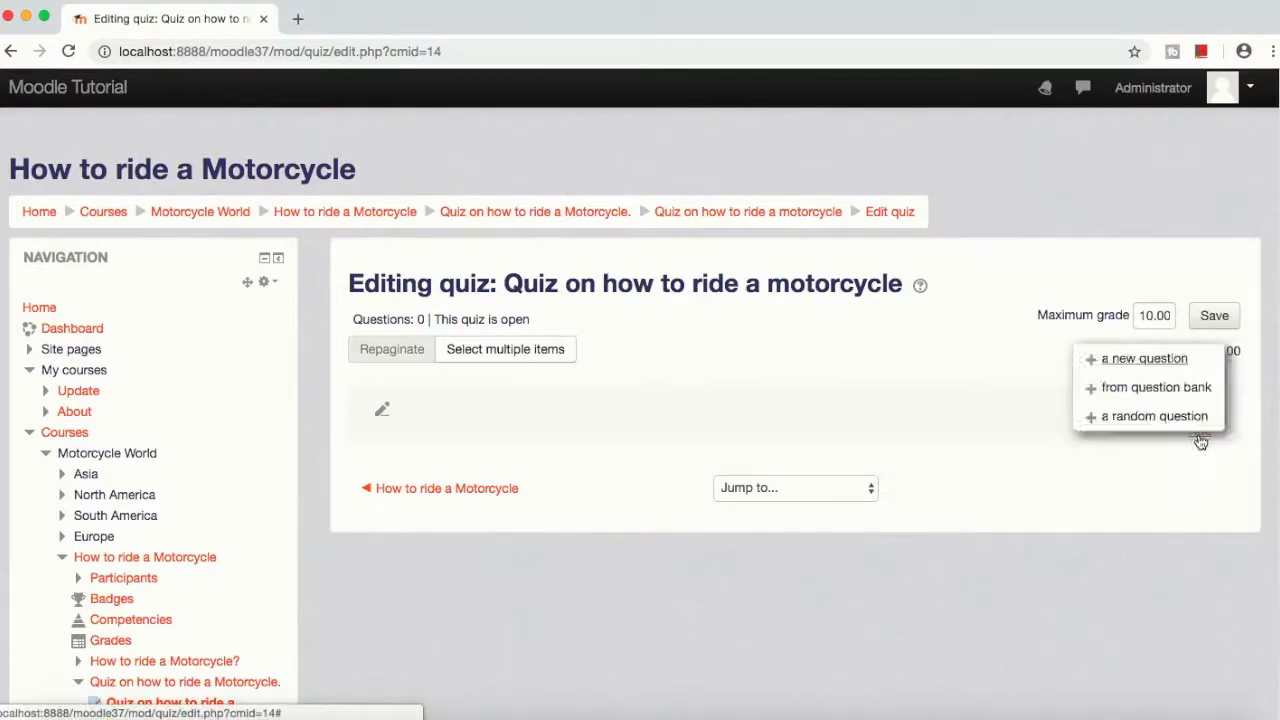
{"action": "left_click", "coordinate": [1137, 358]}
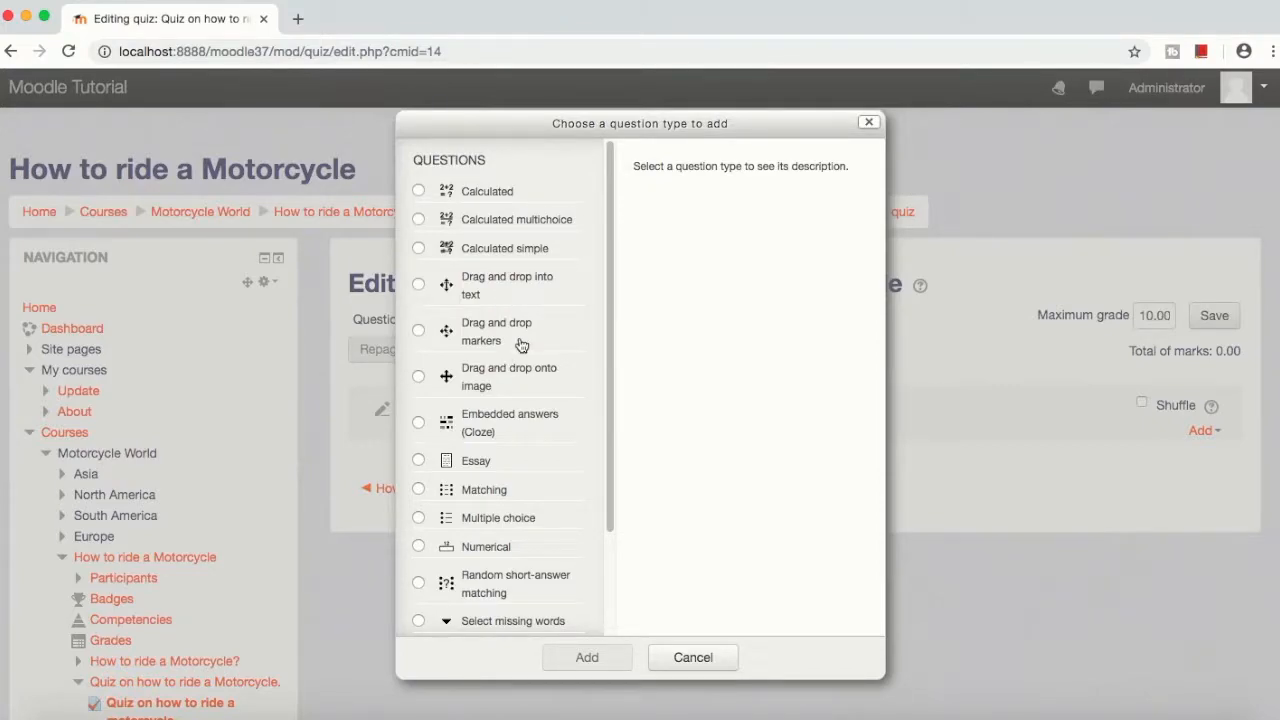
{"action": "scroll", "coordinate": [520, 344], "scroll_direction": "down", "scroll_amount": 2}
{"action": "scroll", "coordinate": [522, 346], "scroll_direction": "down", "scroll_amount": 1}
{"action": "scroll", "coordinate": [521, 345], "scroll_direction": "up", "scroll_amount": 2}
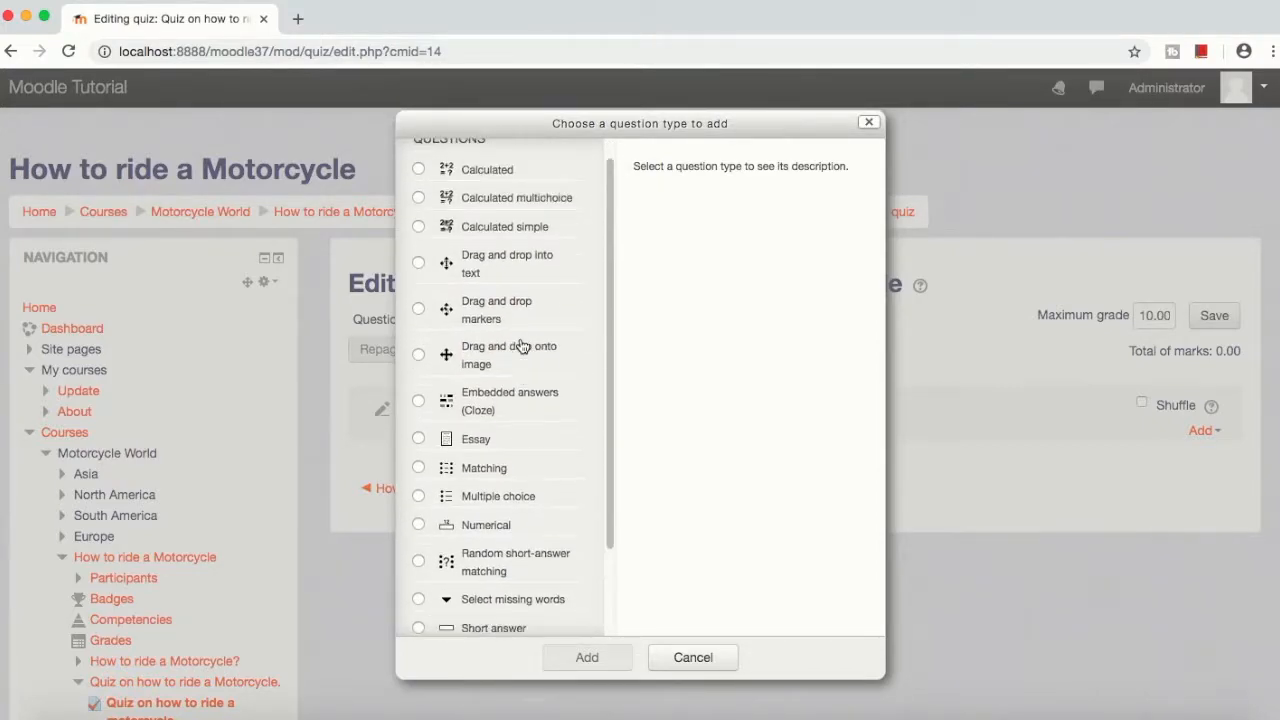
{"action": "scroll", "coordinate": [521, 345], "scroll_direction": "up", "scroll_amount": 1}
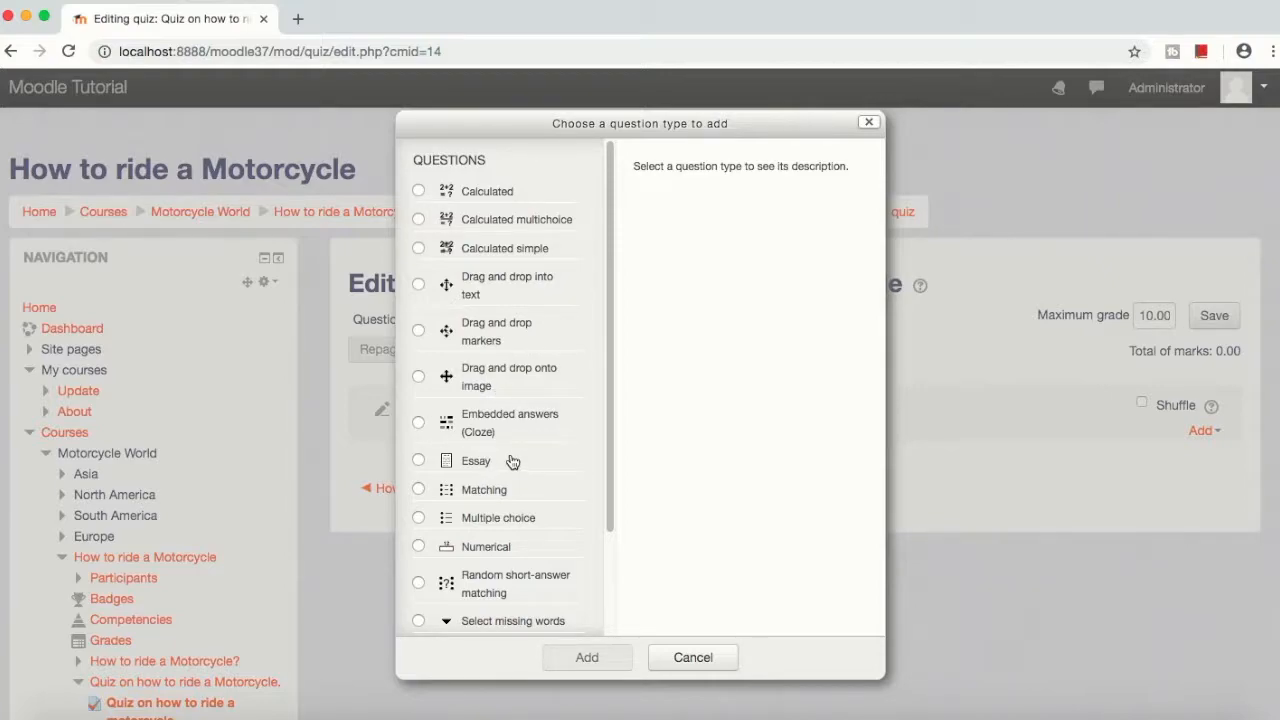
{"action": "scroll", "coordinate": [512, 461], "scroll_direction": "down", "scroll_amount": 1}
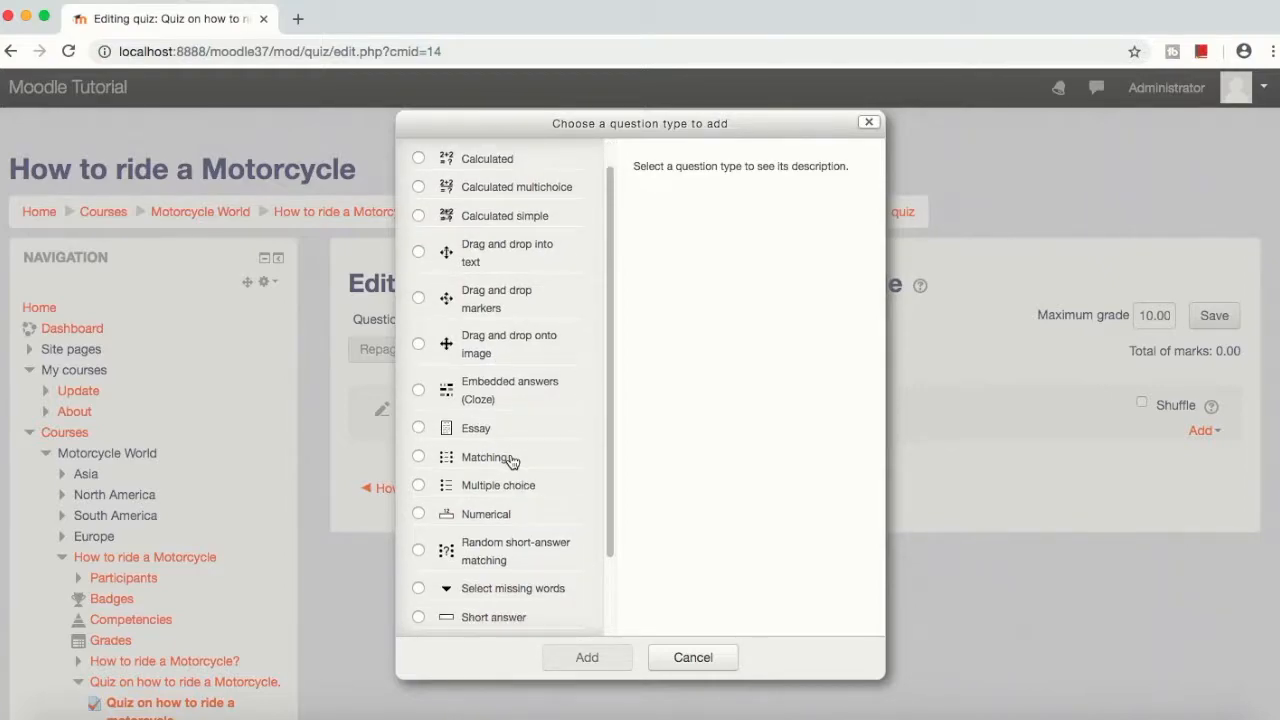
{"action": "left_click", "coordinate": [420, 487]}
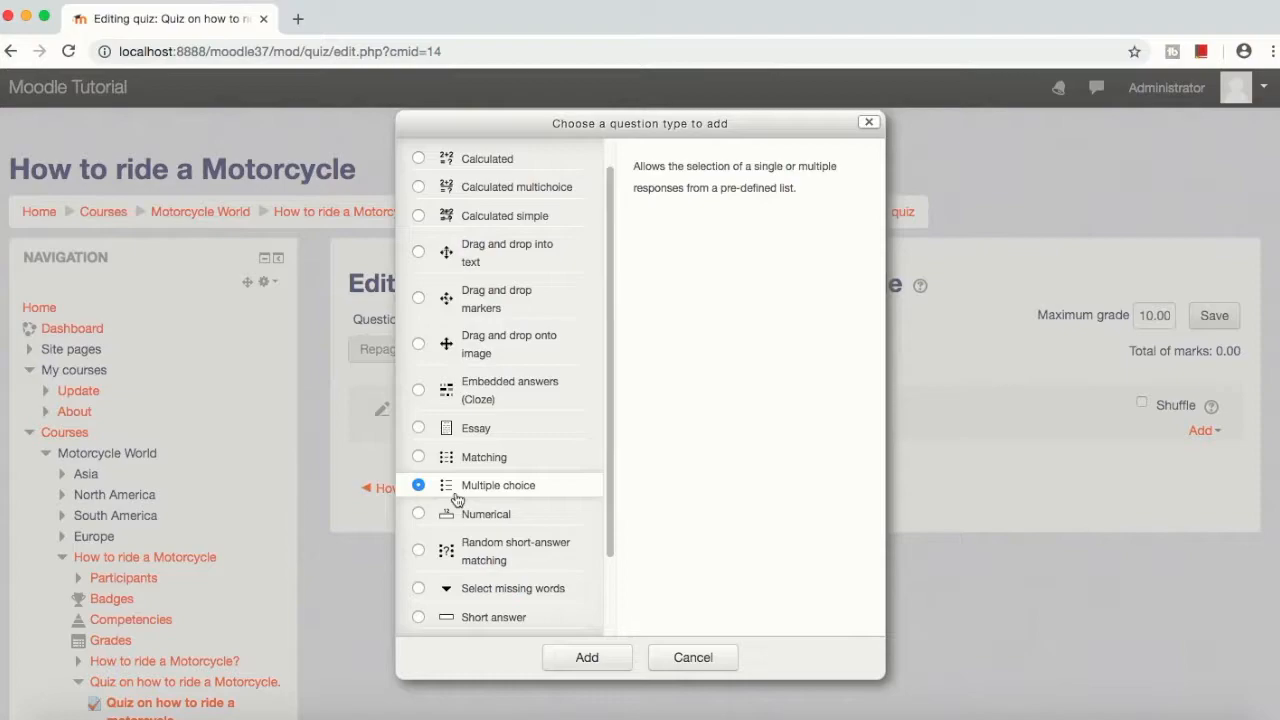
{"action": "left_click", "coordinate": [584, 657]}
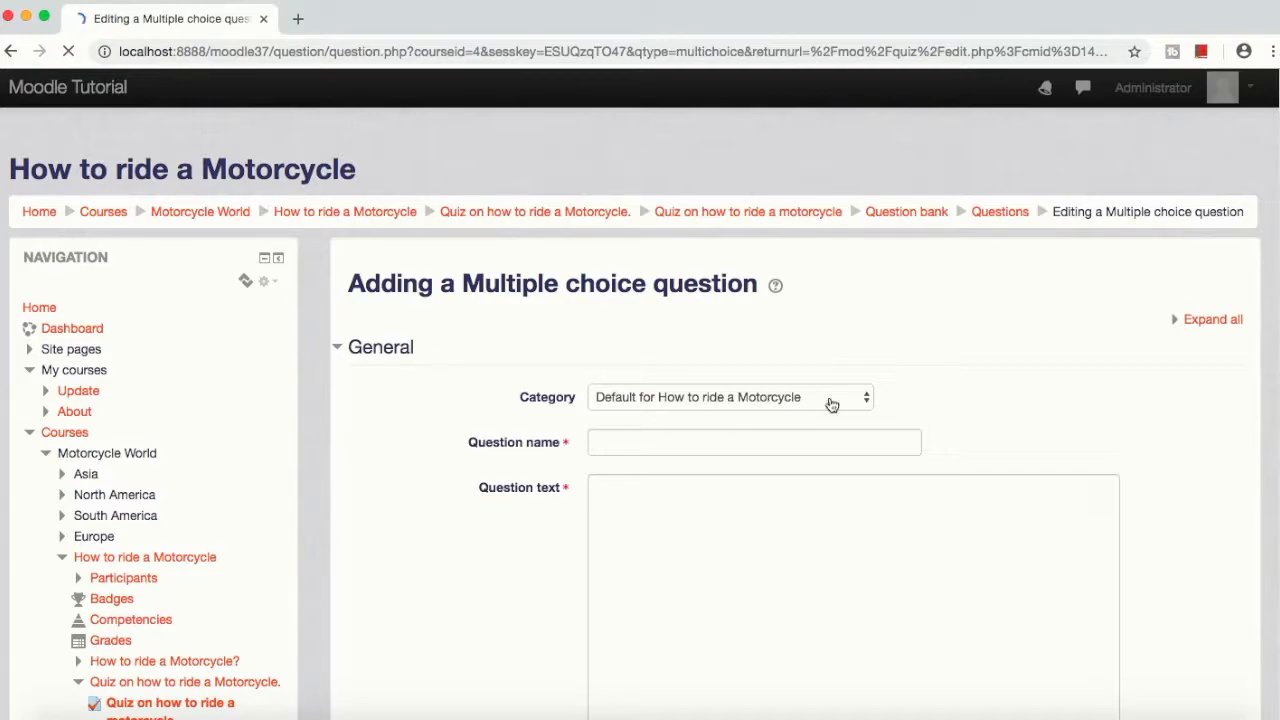
Step: Set the category to Default for Quiz on how to ride a motorcycle and name the question "How many tyres does a Motorcycle have?"
{"action": "left_click", "coordinate": [737, 397]}
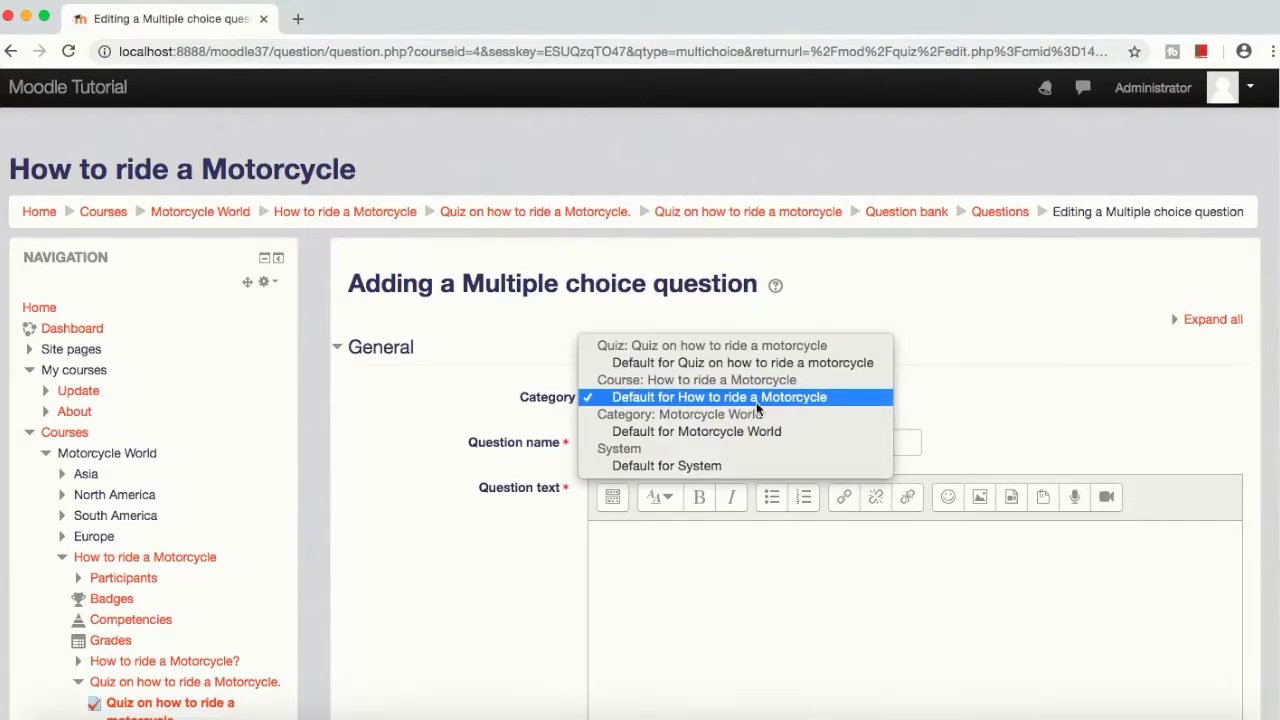
{"action": "left_click", "coordinate": [659, 363]}
{"action": "left_click", "coordinate": [652, 443]}
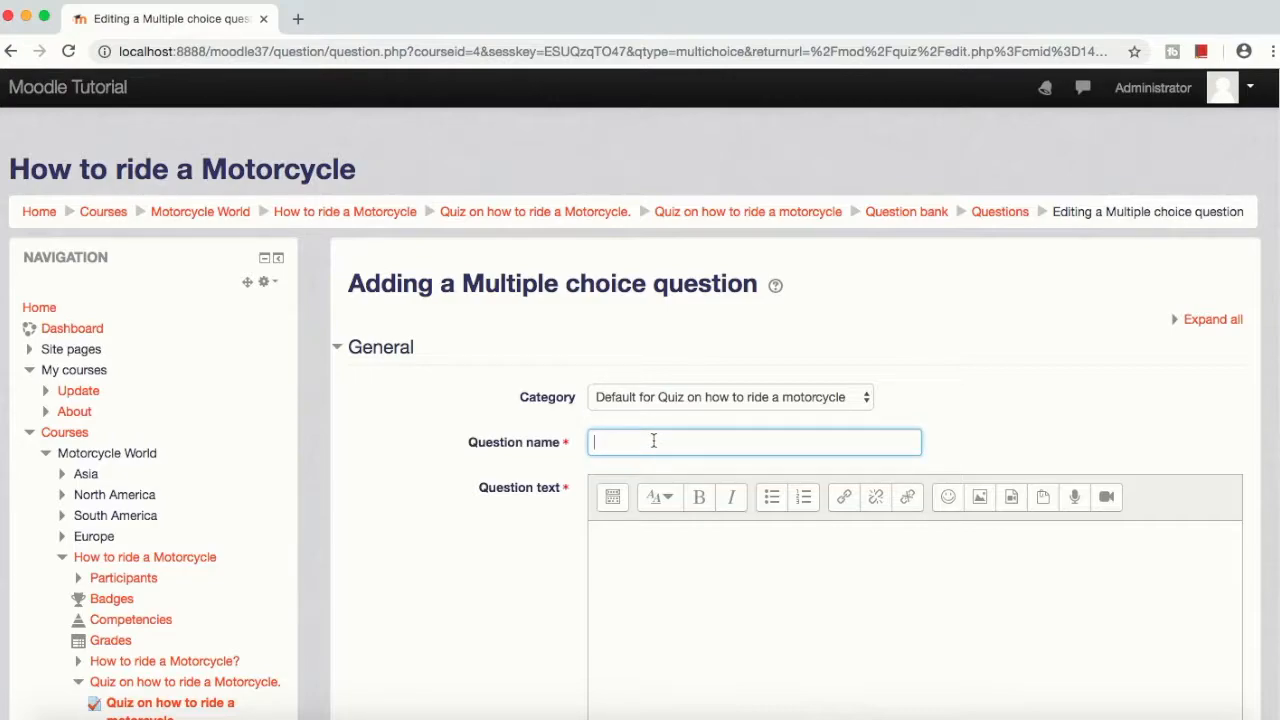
{"action": "type", "text": "How many tyres does a"}
{"action": "type", "text": "Moto"}
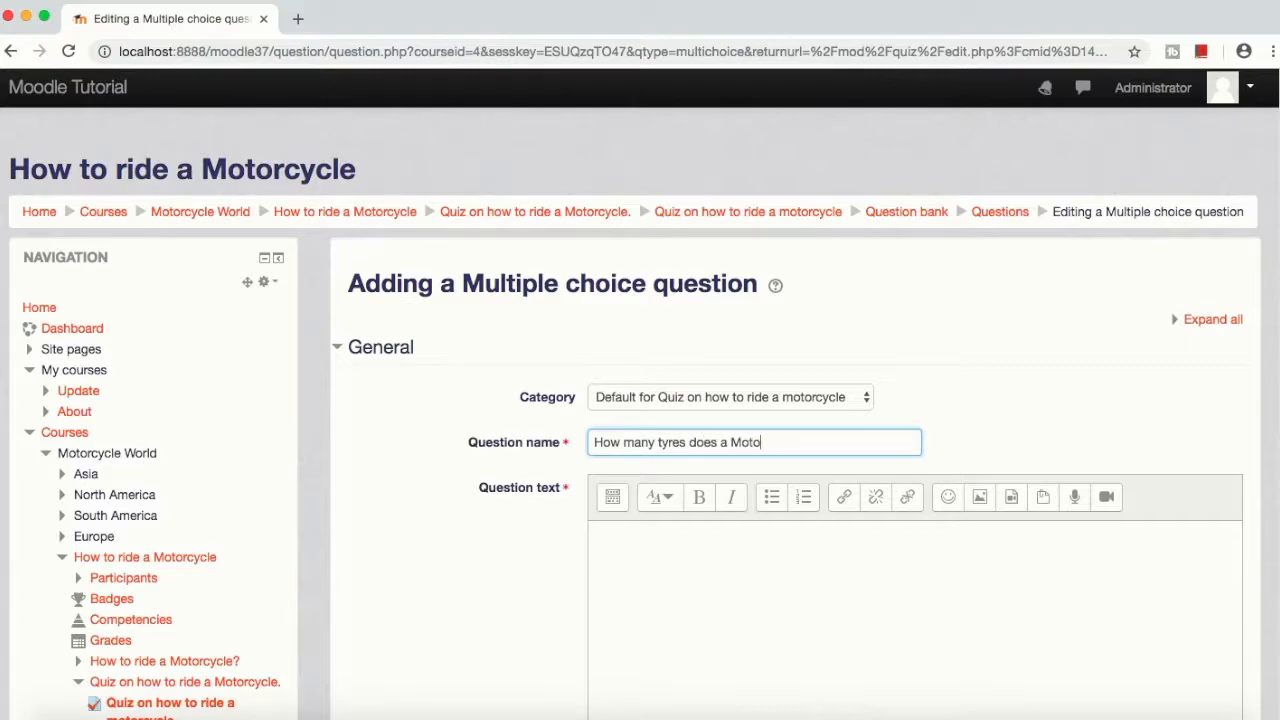
{"action": "type", "text": "rcycle have?"}
Step: Copy the question name into the question text
{"action": "left_click_drag", "start_coordinate": [857, 442], "coordinate": [557, 444]}
{"action": "key", "text": "super+c"}
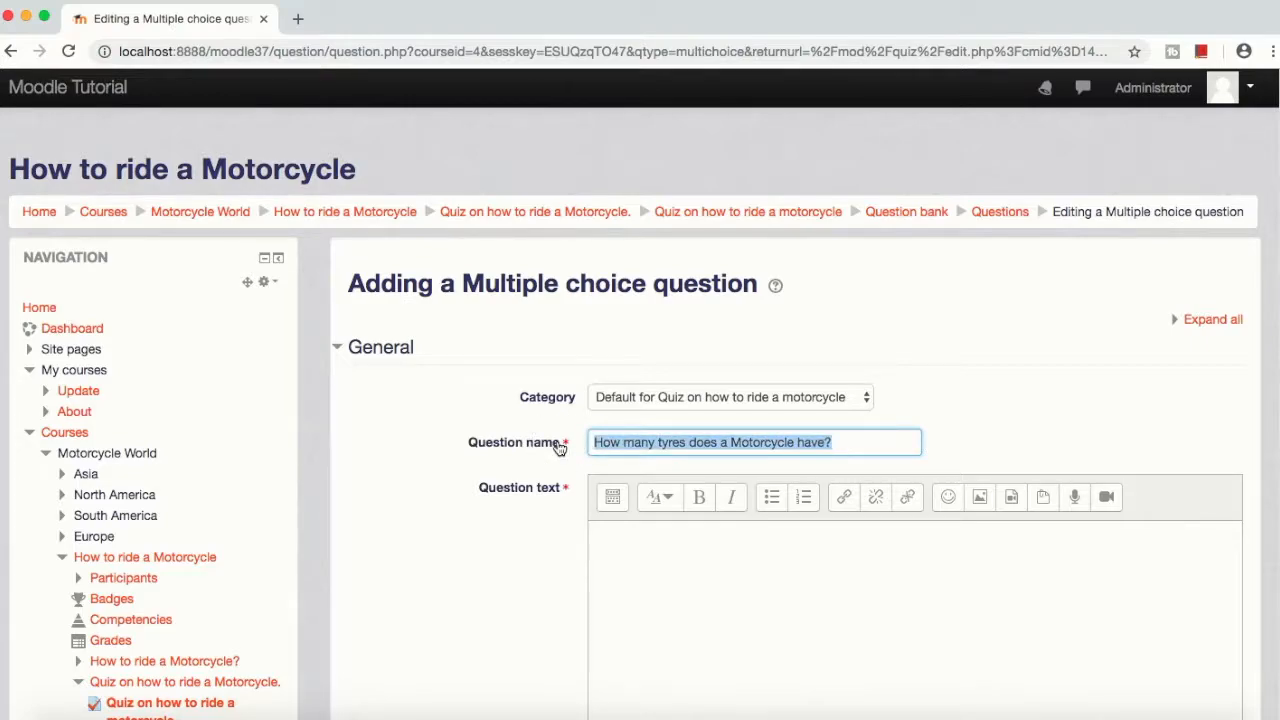
{"action": "left_click", "coordinate": [660, 630]}
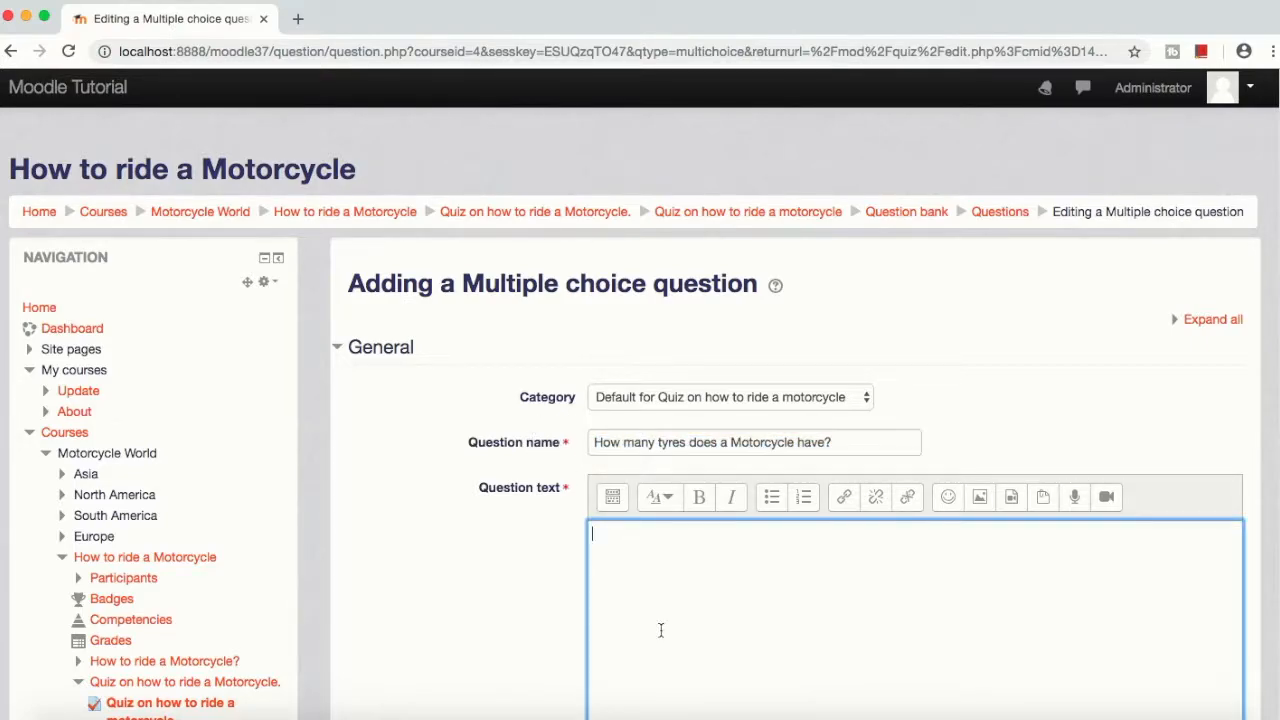
{"action": "key", "text": "super+v"}
Step: Set the question's One or multiple answers option to Multiple answers allowed
{"action": "scroll", "coordinate": [562, 580], "scroll_direction": "down", "scroll_amount": 3}
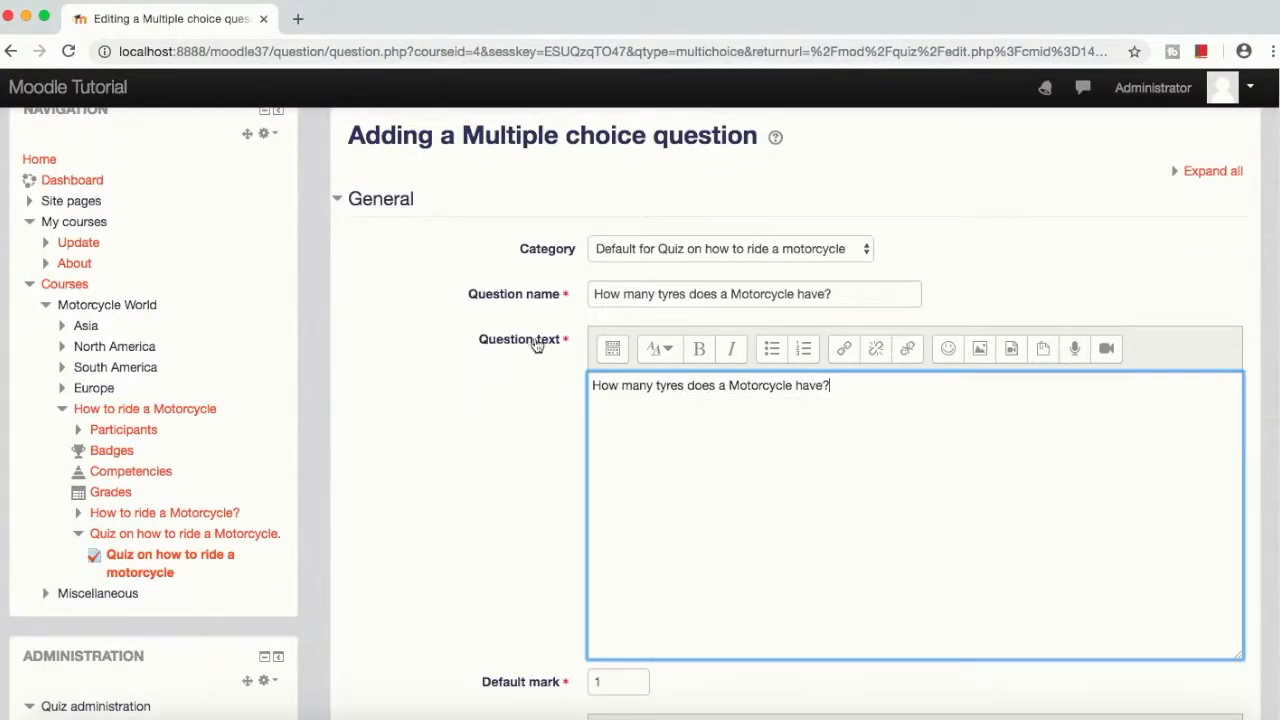
{"action": "scroll", "coordinate": [479, 427], "scroll_direction": "down", "scroll_amount": 2}
{"action": "scroll", "coordinate": [481, 430], "scroll_direction": "down", "scroll_amount": 2}
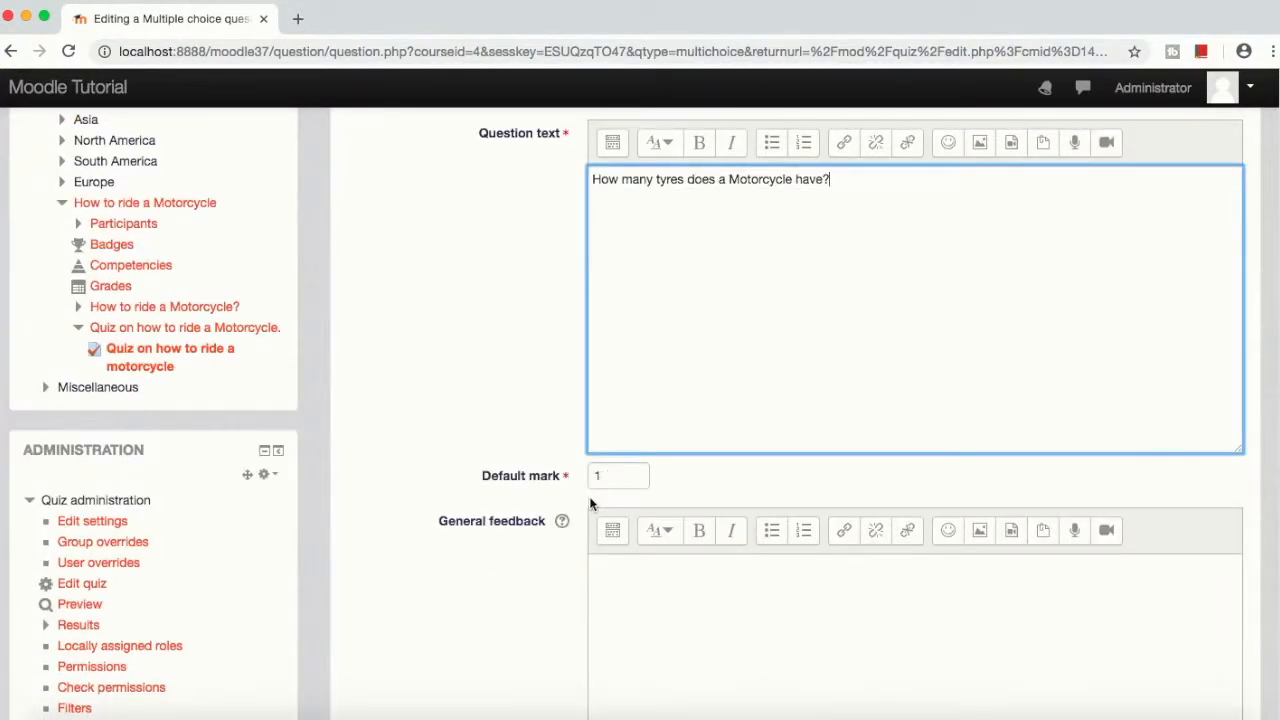
{"action": "scroll", "coordinate": [591, 503], "scroll_direction": "down", "scroll_amount": 6}
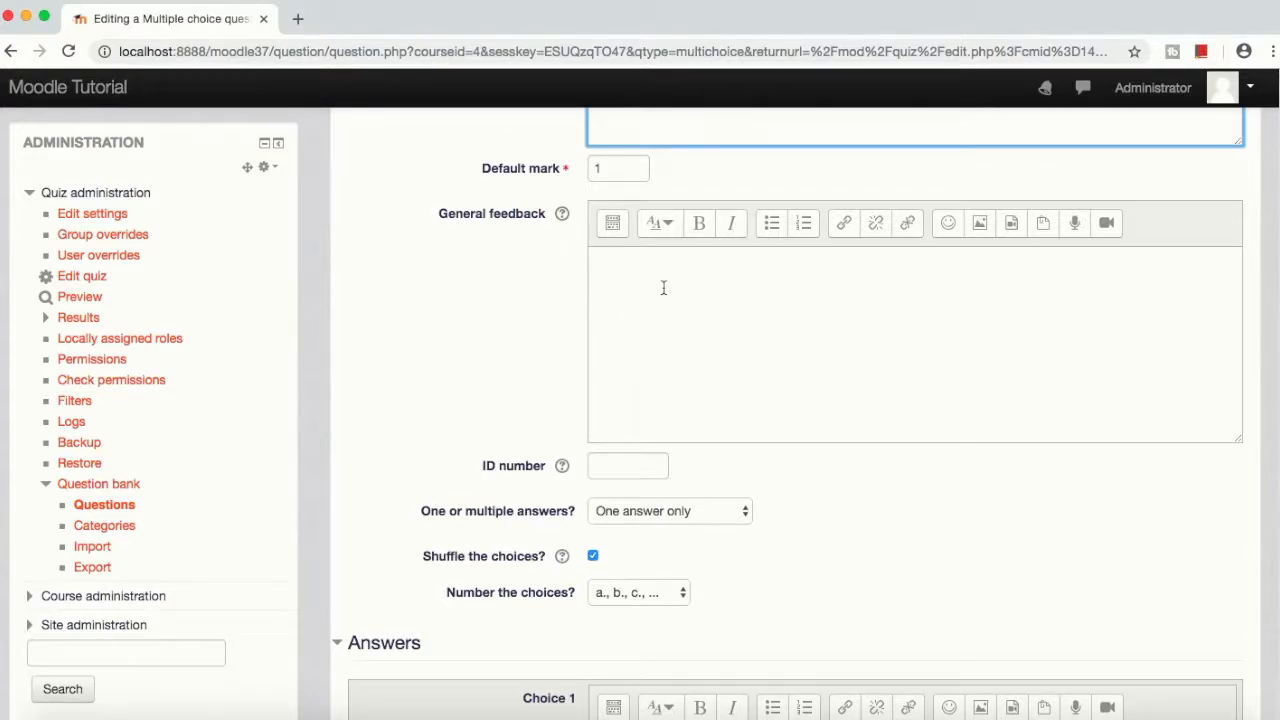
{"action": "scroll", "coordinate": [706, 350], "scroll_direction": "down", "scroll_amount": 3}
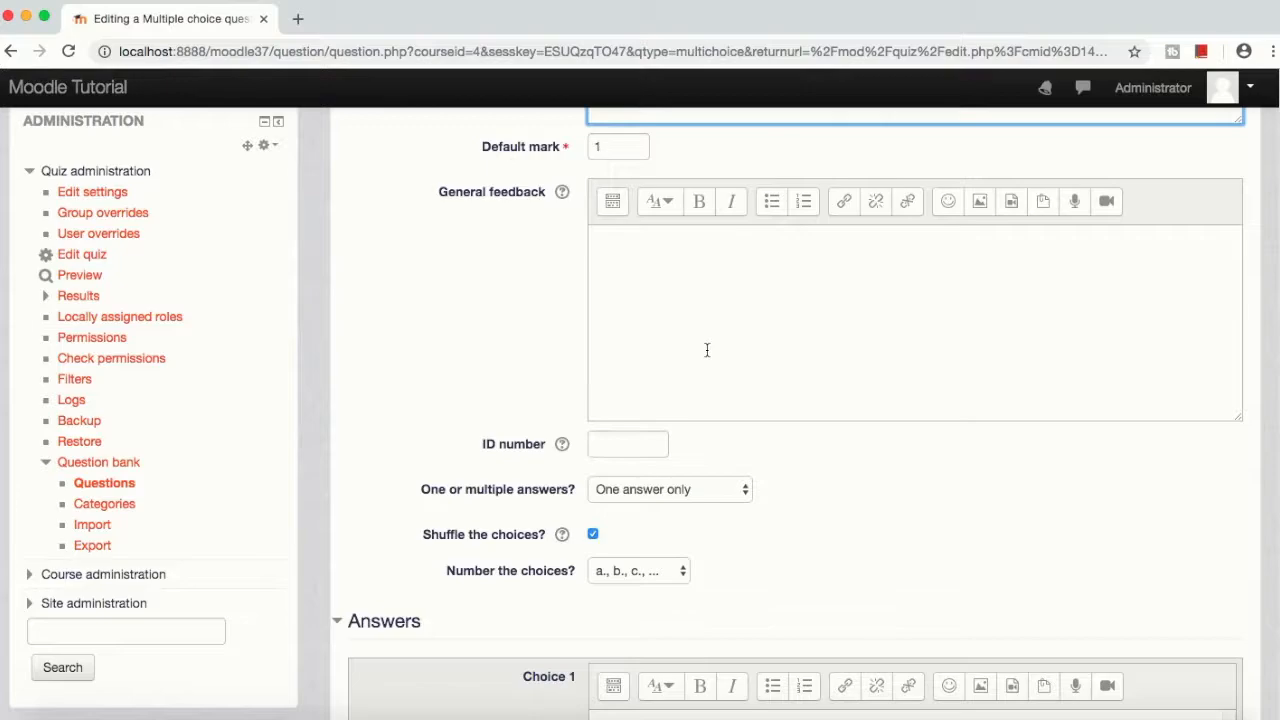
{"action": "scroll", "coordinate": [710, 360], "scroll_direction": "down", "scroll_amount": 4}
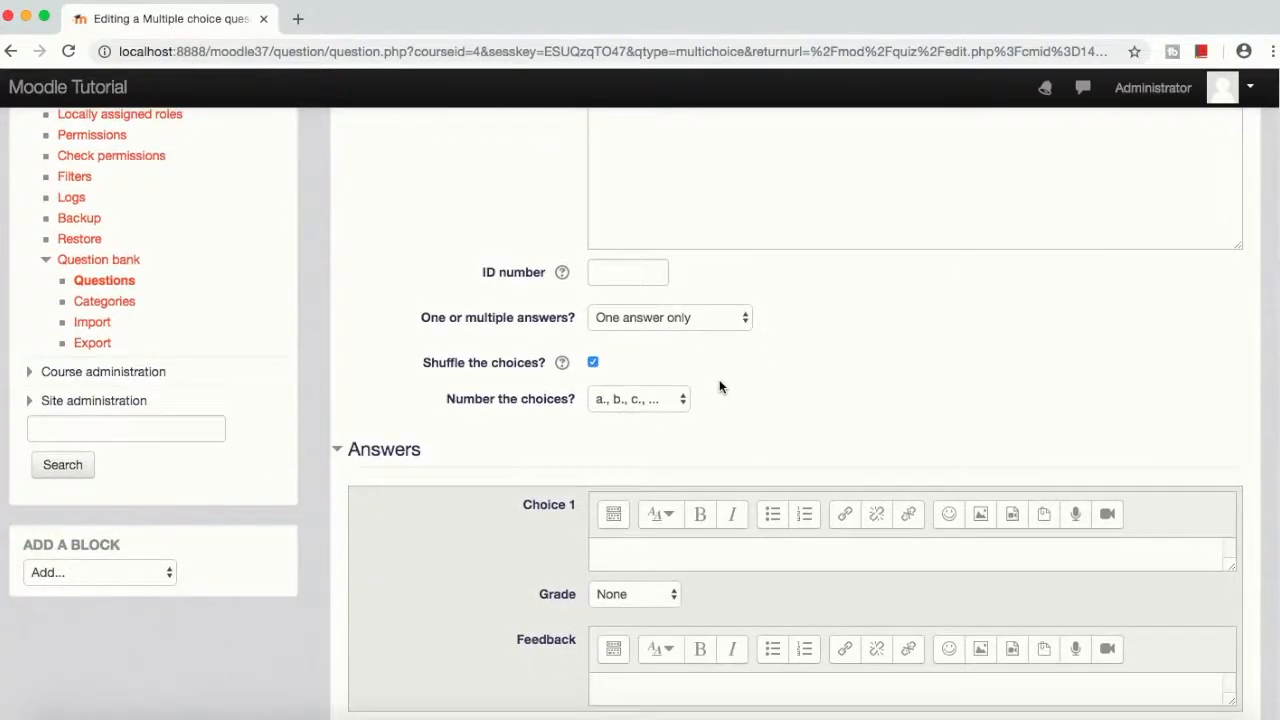
{"action": "scroll", "coordinate": [720, 383], "scroll_direction": "down", "scroll_amount": 1}
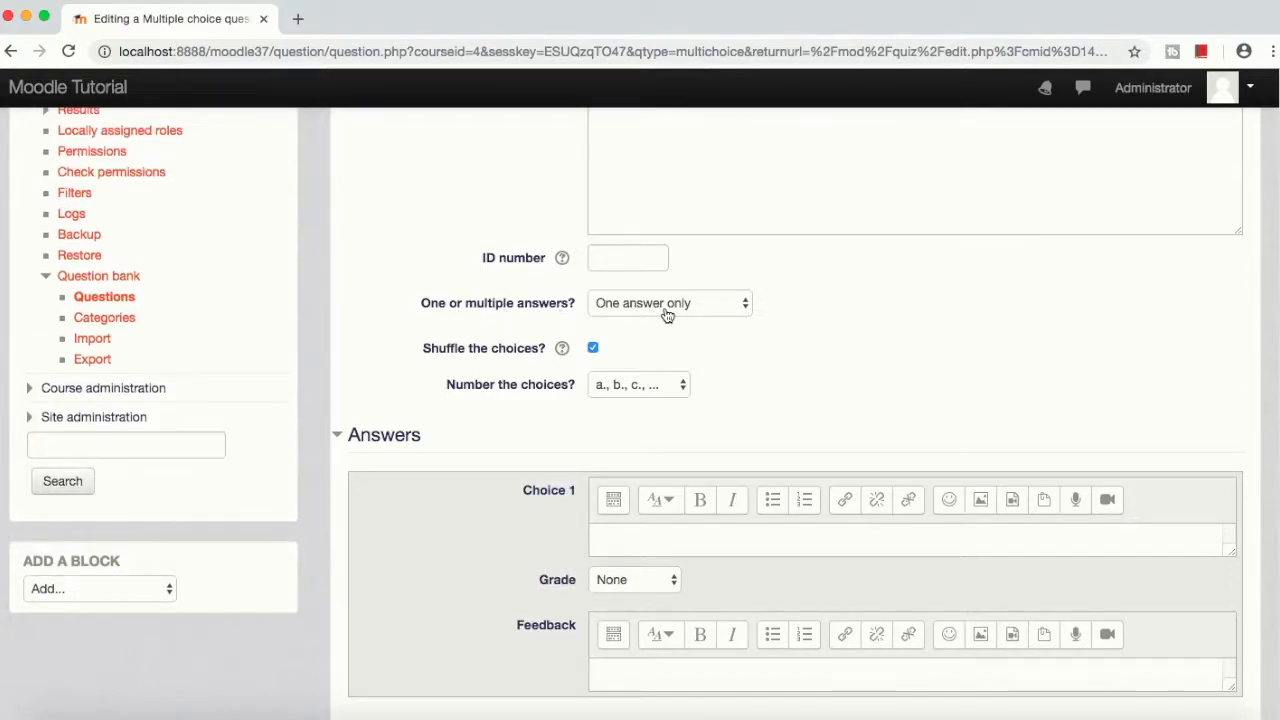
{"action": "left_click", "coordinate": [666, 311]}
{"action": "left_click", "coordinate": [672, 288]}
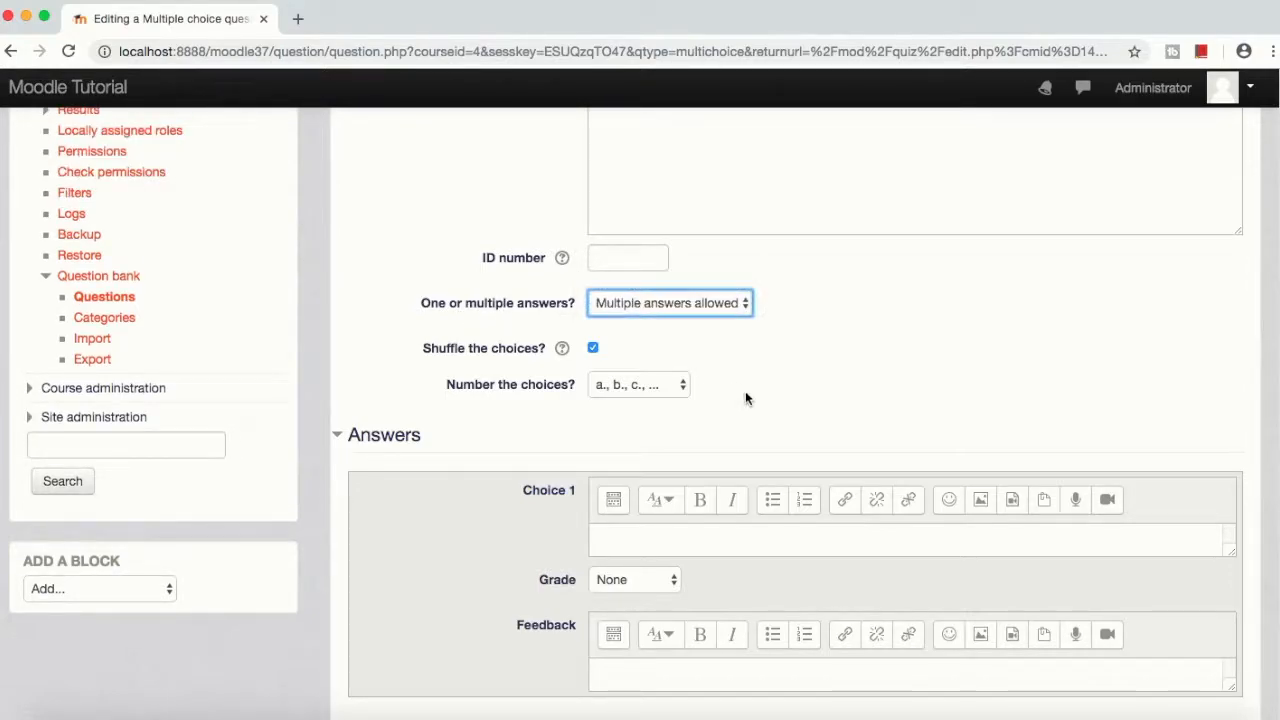
Step: Enter 1 as the answer for Choice 1 and 2 as the answer for Choice 2
{"action": "left_click", "coordinate": [680, 543]}
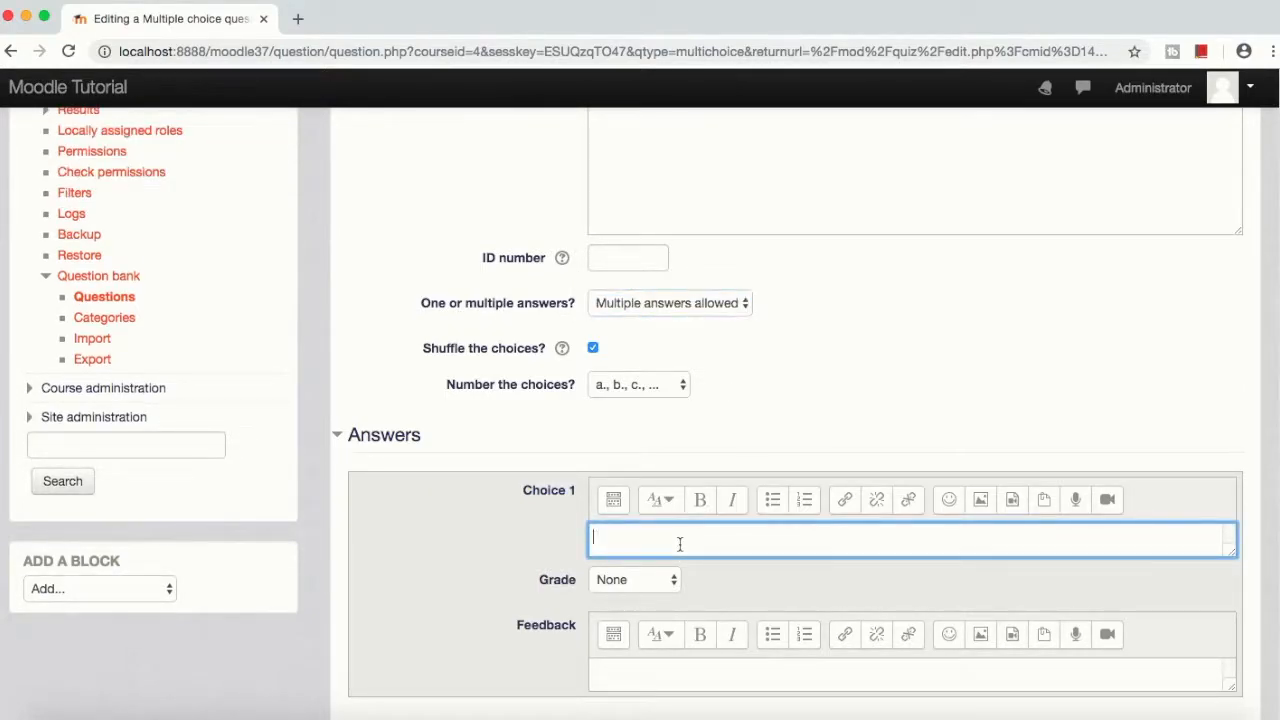
{"action": "scroll", "coordinate": [471, 566], "scroll_direction": "down", "scroll_amount": 4}
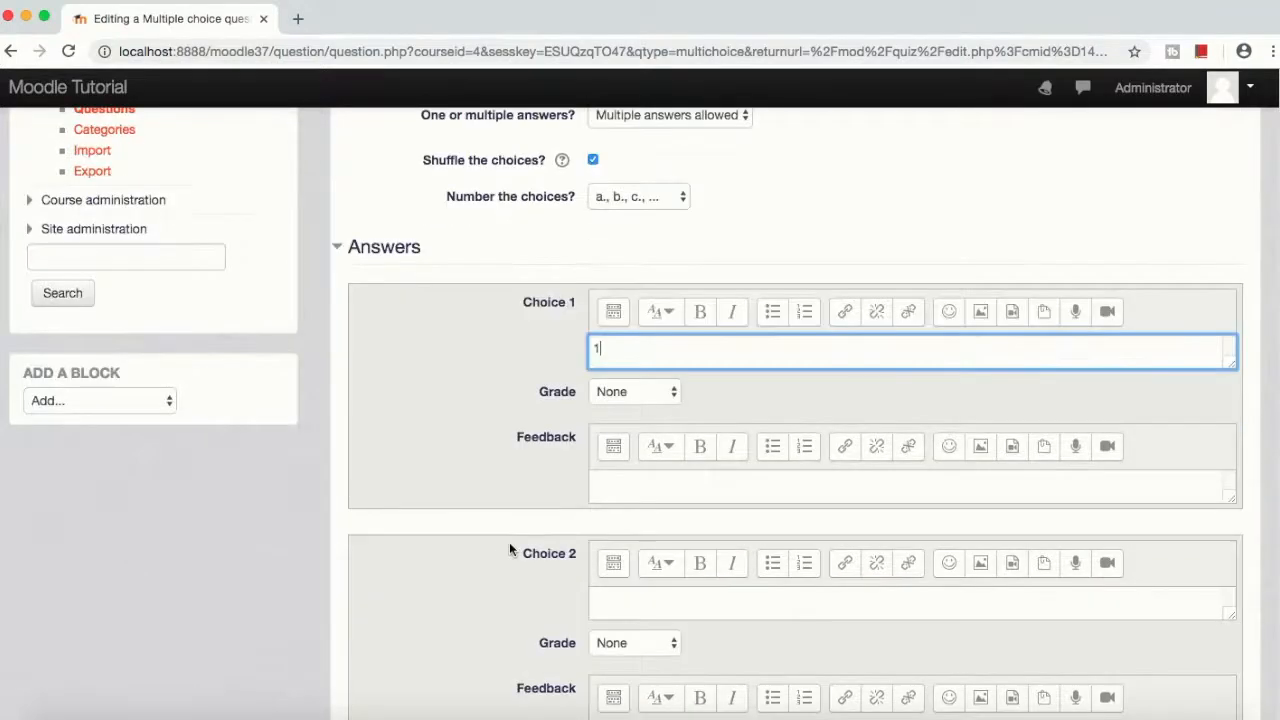
{"action": "left_click", "coordinate": [629, 596]}
{"action": "type", "text": "2"}
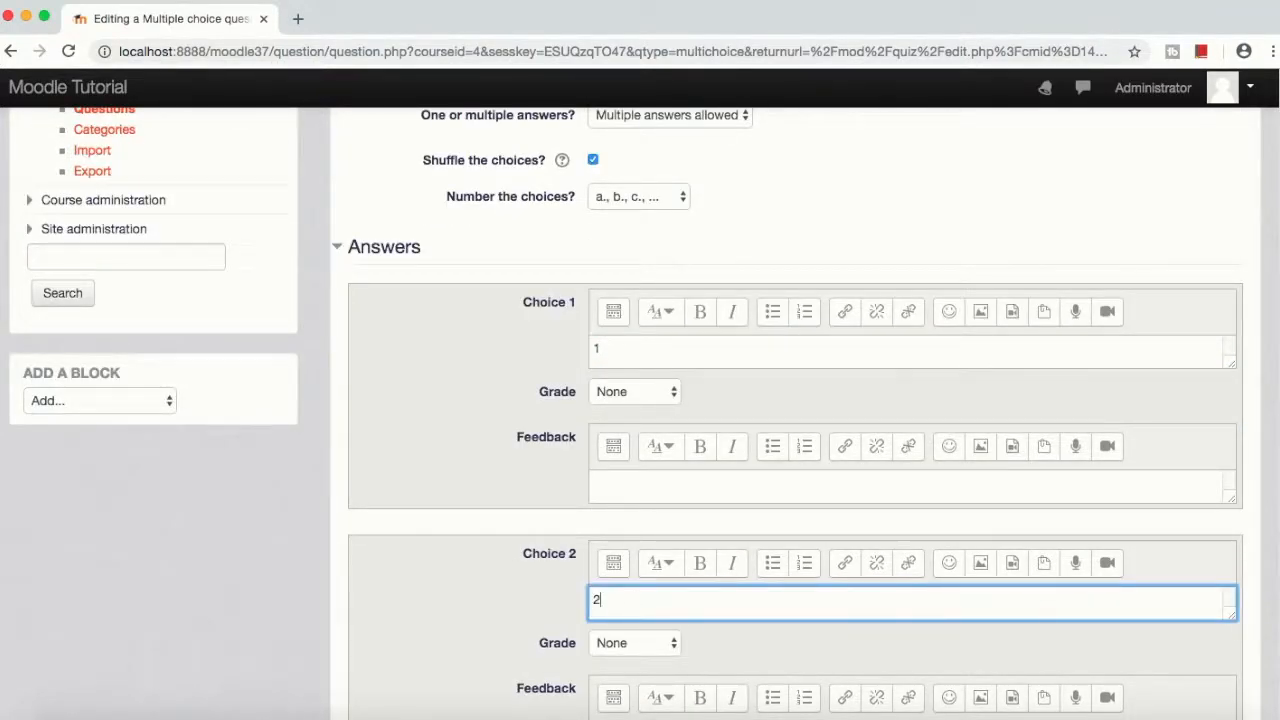
Step: Set the grade of Choice 2 to 50%
{"action": "scroll", "coordinate": [520, 605], "scroll_direction": "down", "scroll_amount": 2}
{"action": "scroll", "coordinate": [517, 598], "scroll_direction": "down", "scroll_amount": 1}
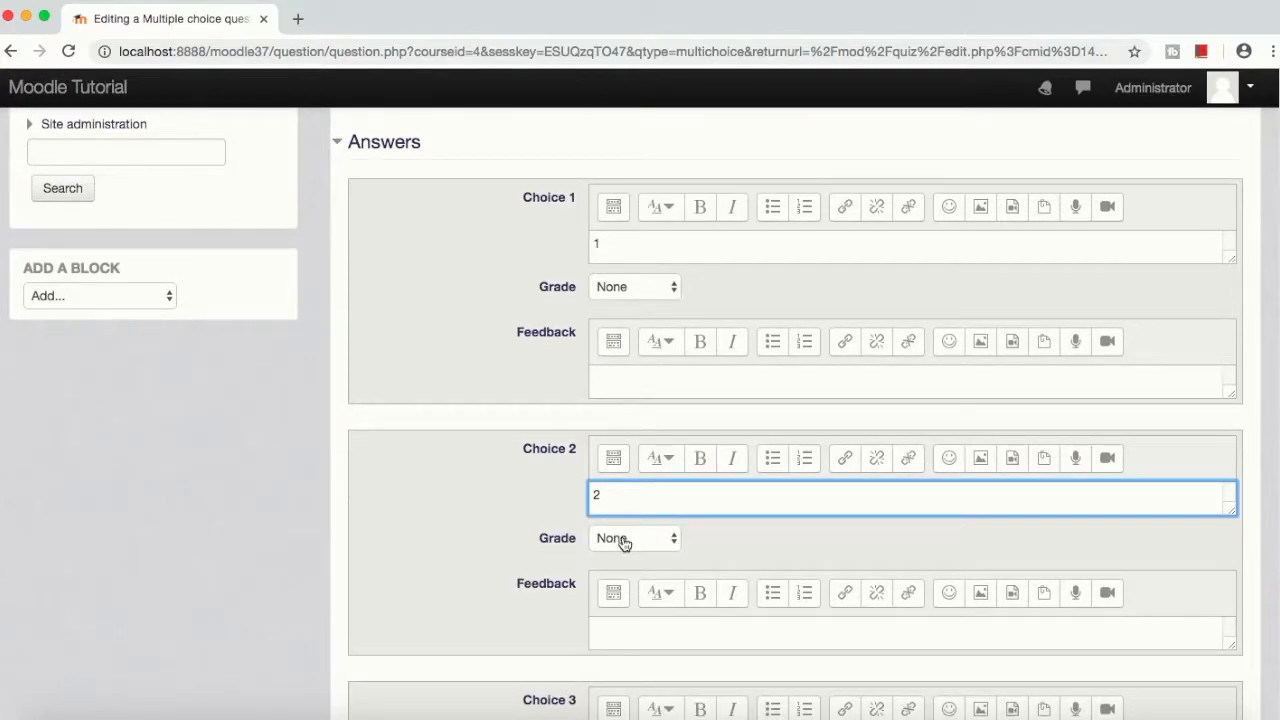
{"action": "left_click", "coordinate": [623, 539]}
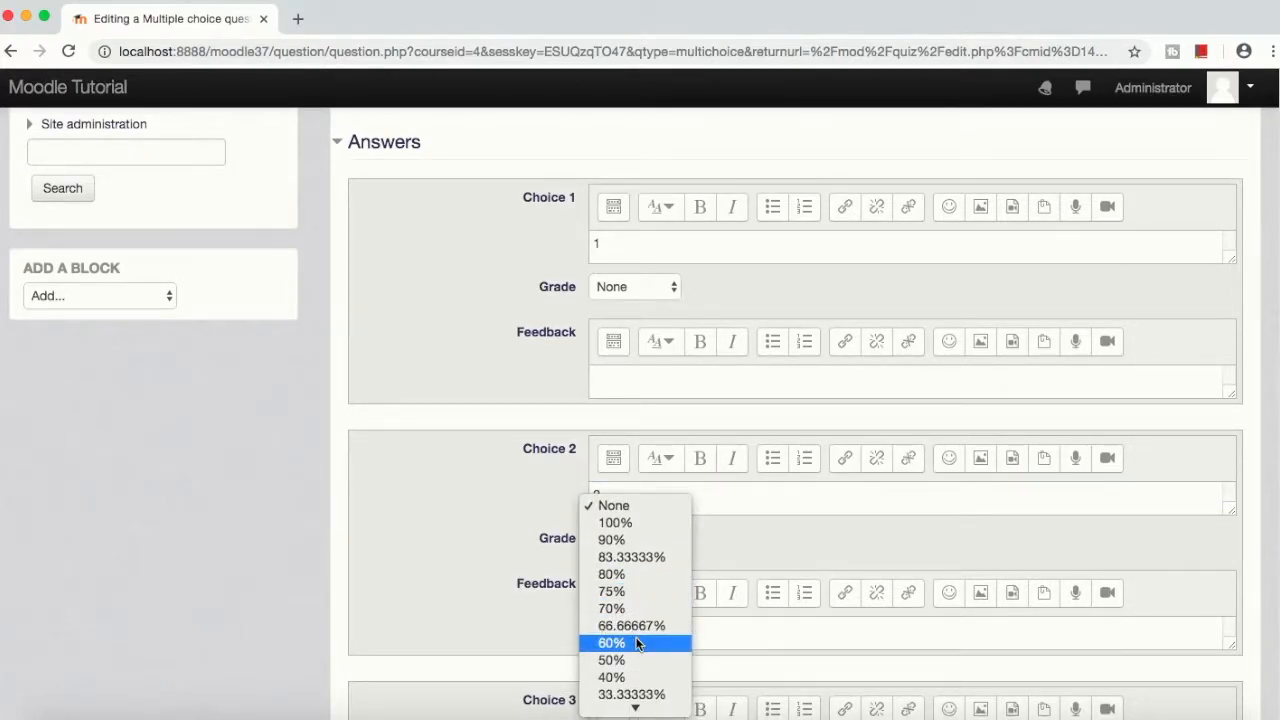
{"action": "left_click", "coordinate": [615, 641]}
Step: Enter 3 as the answer for Choice 3 and set its grade to 50%
{"action": "scroll", "coordinate": [443, 538], "scroll_direction": "down", "scroll_amount": 5}
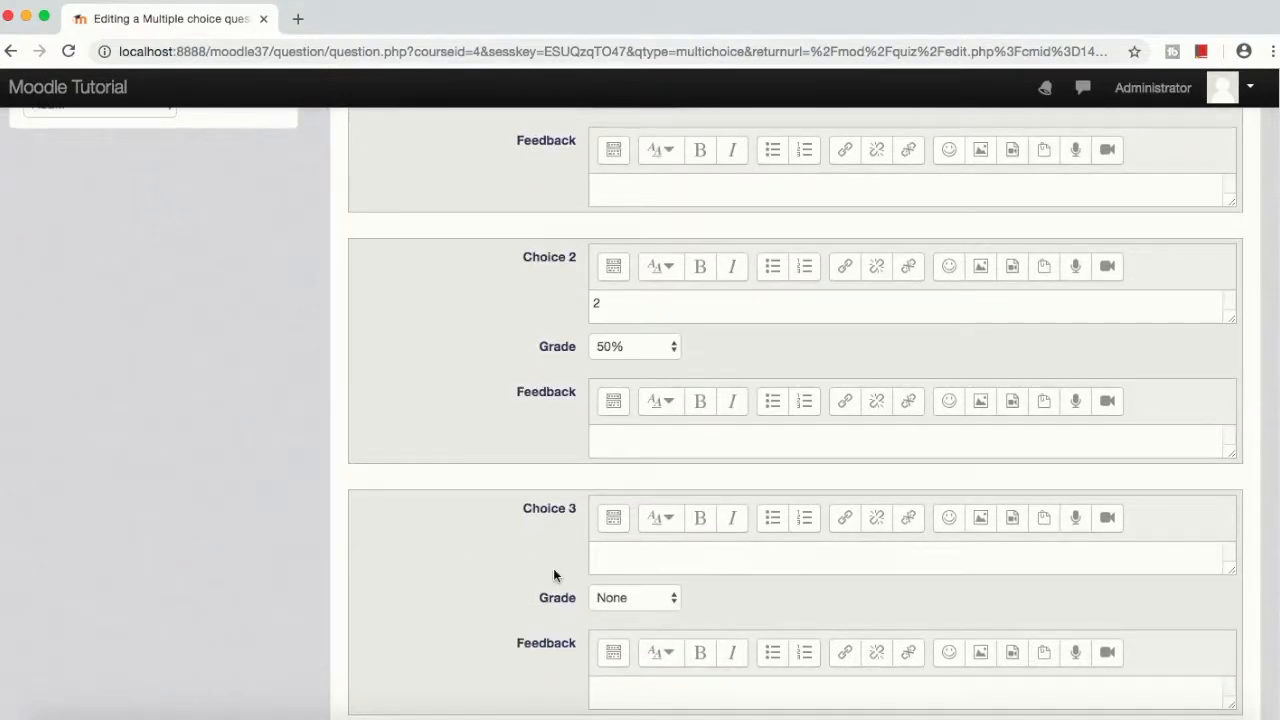
{"action": "left_click", "coordinate": [622, 559]}
{"action": "type", "text": "3"}
{"action": "left_click", "coordinate": [623, 595]}
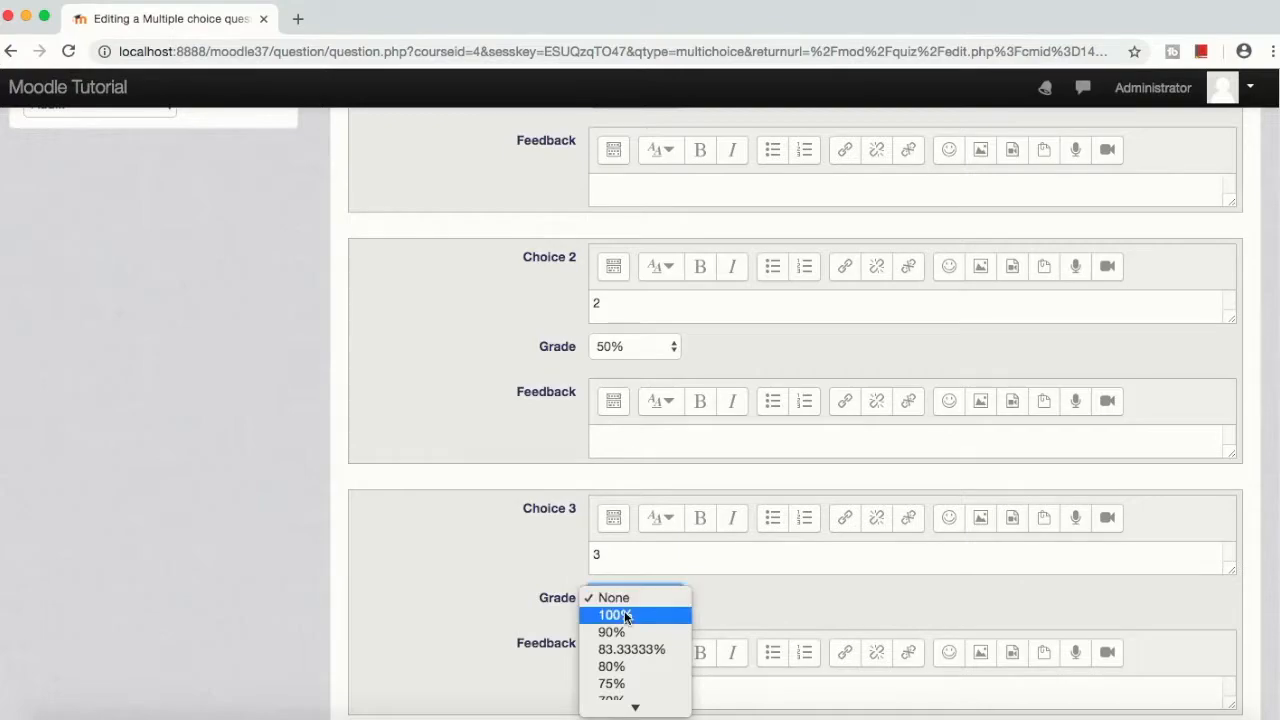
{"action": "scroll", "coordinate": [622, 650], "scroll_direction": "down", "scroll_amount": 2}
{"action": "left_click", "coordinate": [614, 670]}
Step: Enter 6 as the answer for Choice 4, leaving its grade at None
{"action": "scroll", "coordinate": [496, 572], "scroll_direction": "down", "scroll_amount": 3}
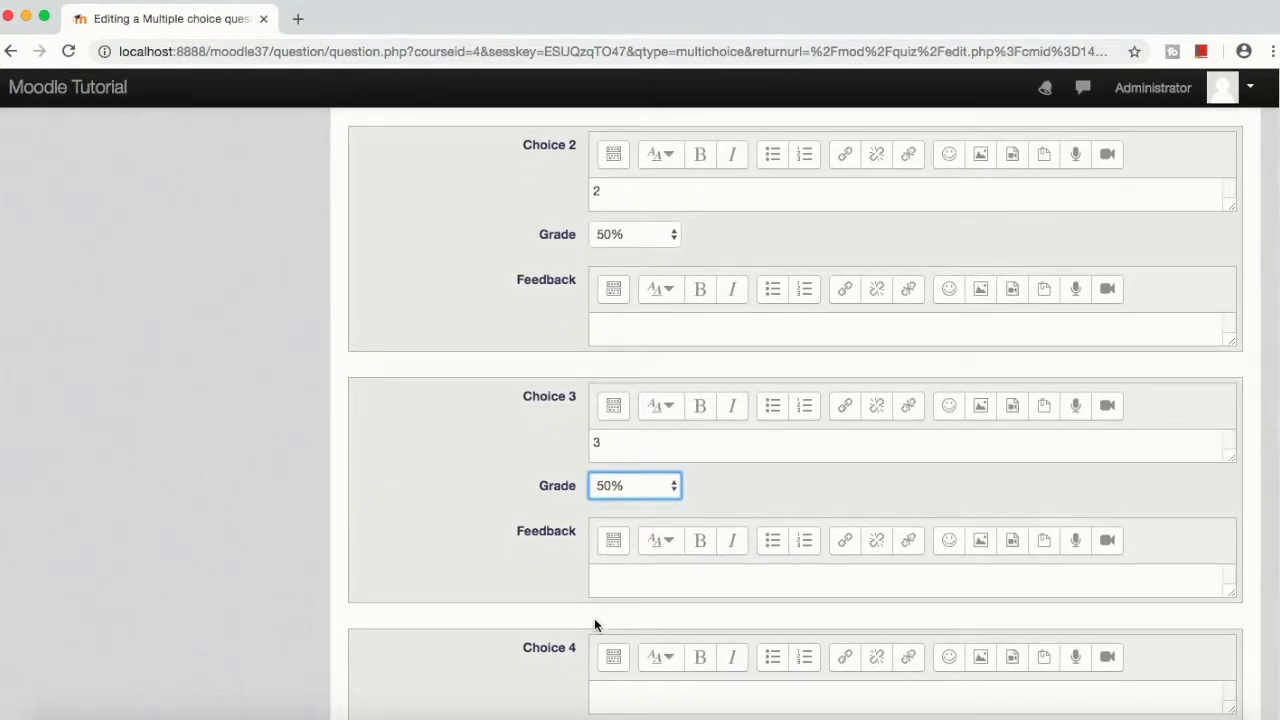
{"action": "left_click", "coordinate": [616, 688]}
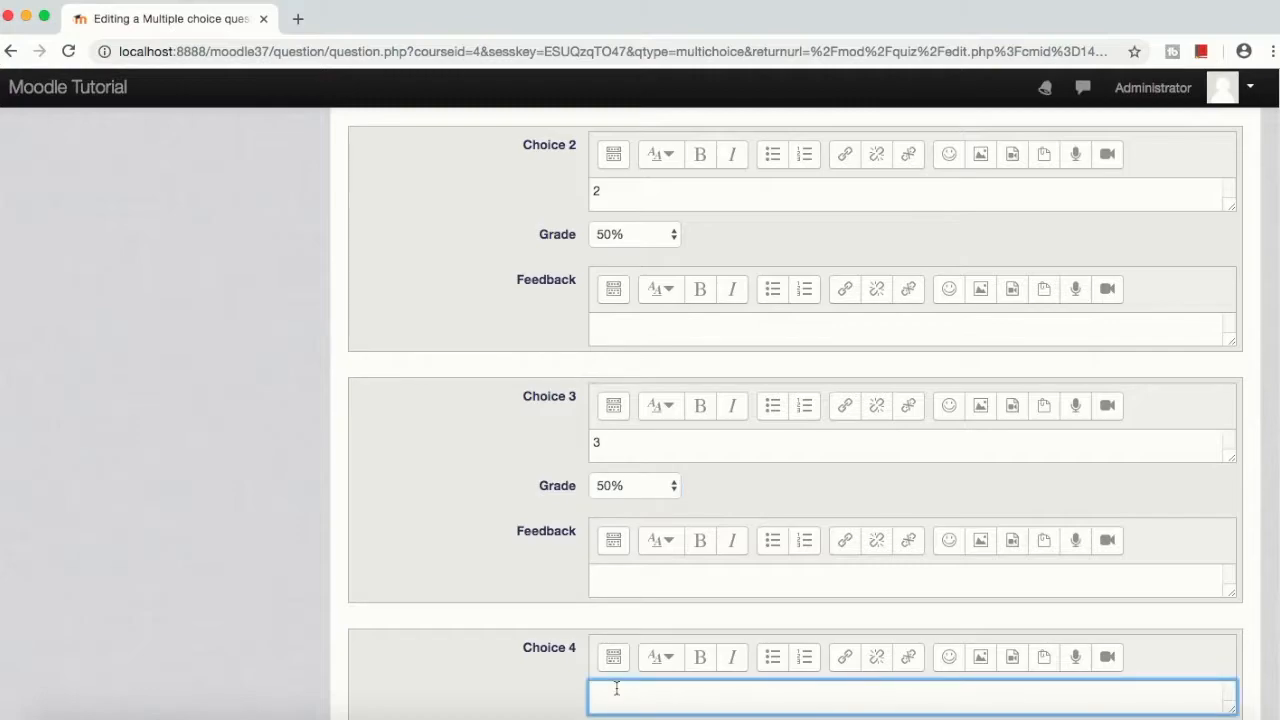
{"action": "type", "text": "6"}
{"action": "scroll", "coordinate": [537, 618], "scroll_direction": "down", "scroll_amount": 5}
{"action": "scroll", "coordinate": [536, 617], "scroll_direction": "down", "scroll_amount": 5}
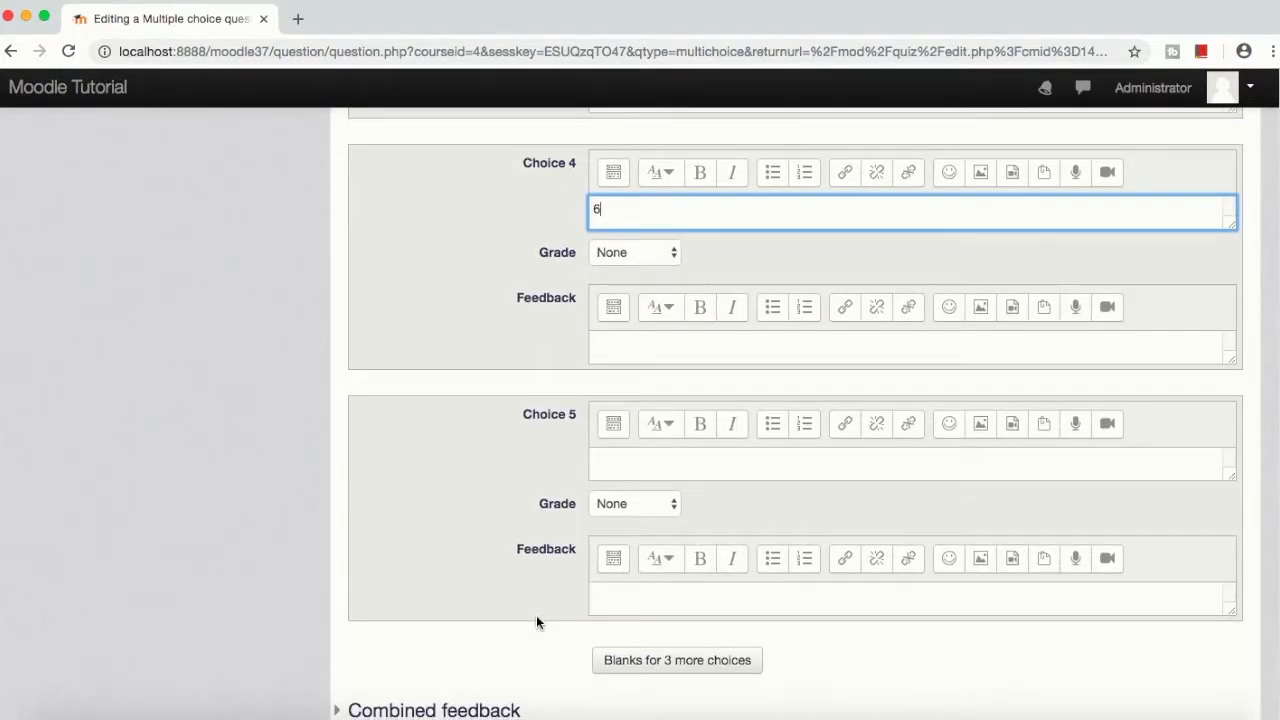
Step: Expand the combined feedback section and review the messages for correct, partially correct and incorrect responses
{"action": "scroll", "coordinate": [515, 530], "scroll_direction": "down", "scroll_amount": 4}
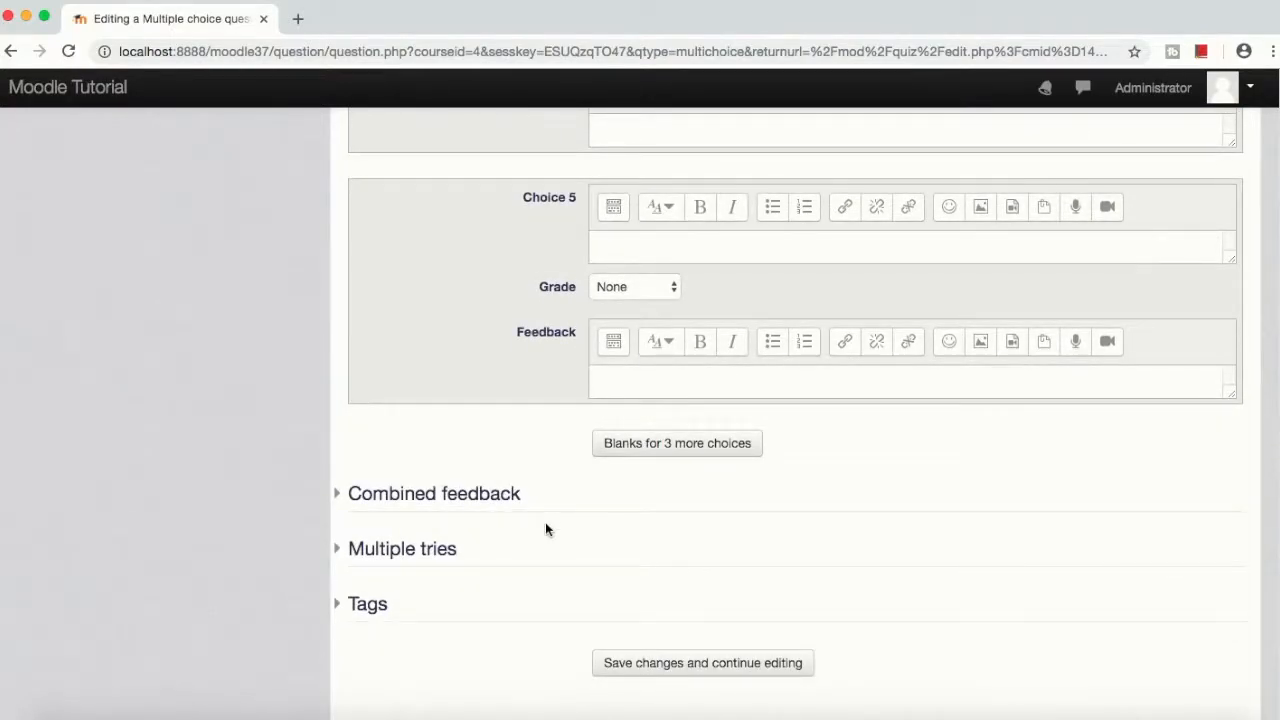
{"action": "left_click", "coordinate": [340, 493]}
{"action": "scroll", "coordinate": [340, 493], "scroll_direction": "down", "scroll_amount": 3}
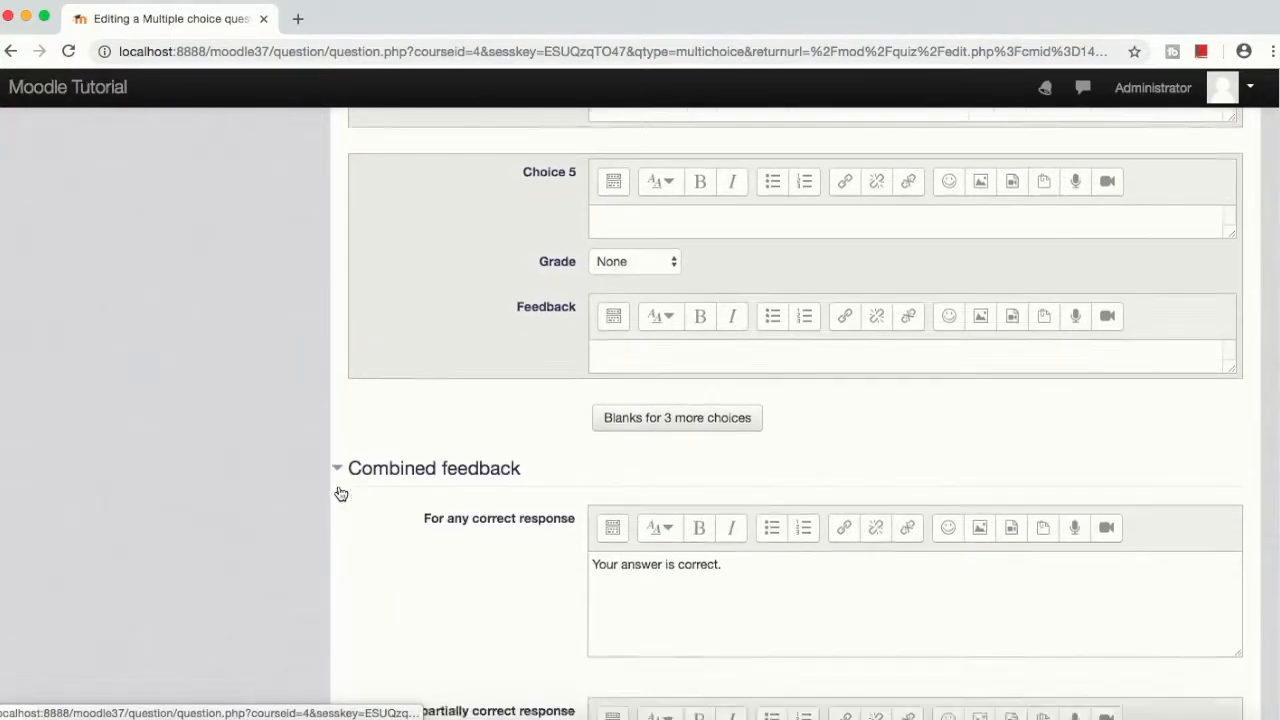
{"action": "left_click_drag", "start_coordinate": [743, 418], "coordinate": [589, 418]}
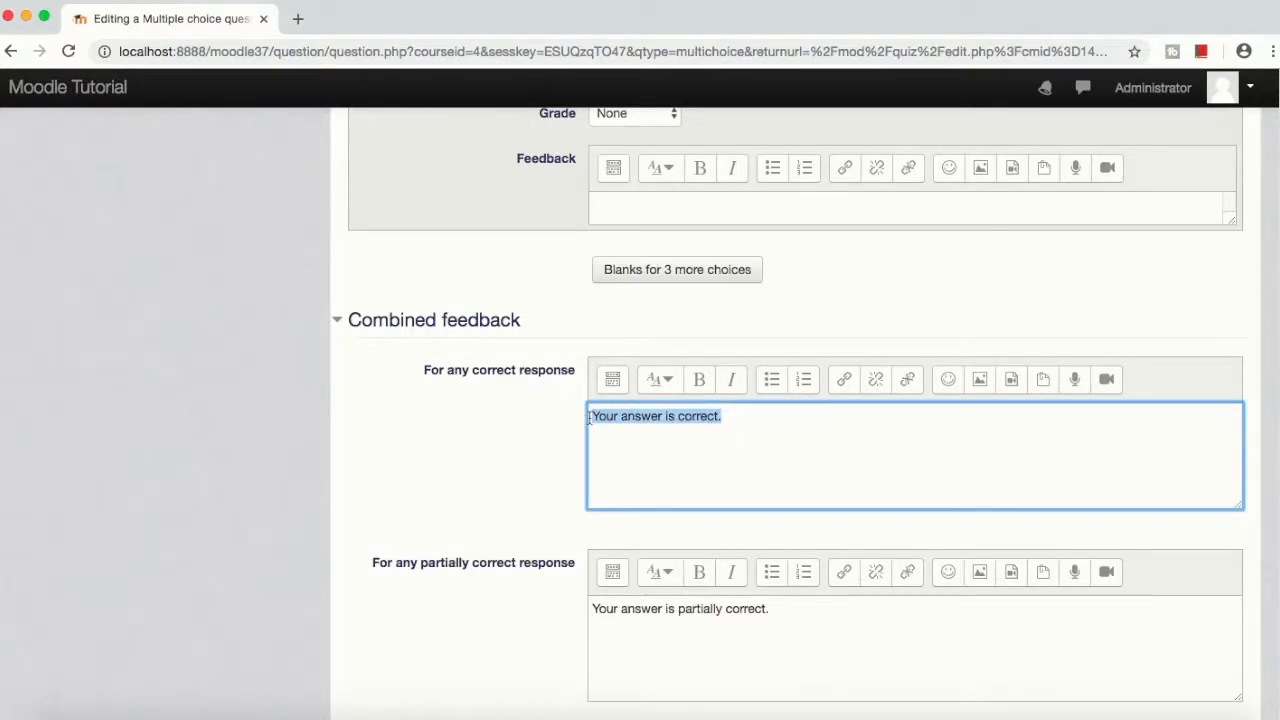
{"action": "left_click", "coordinate": [449, 474]}
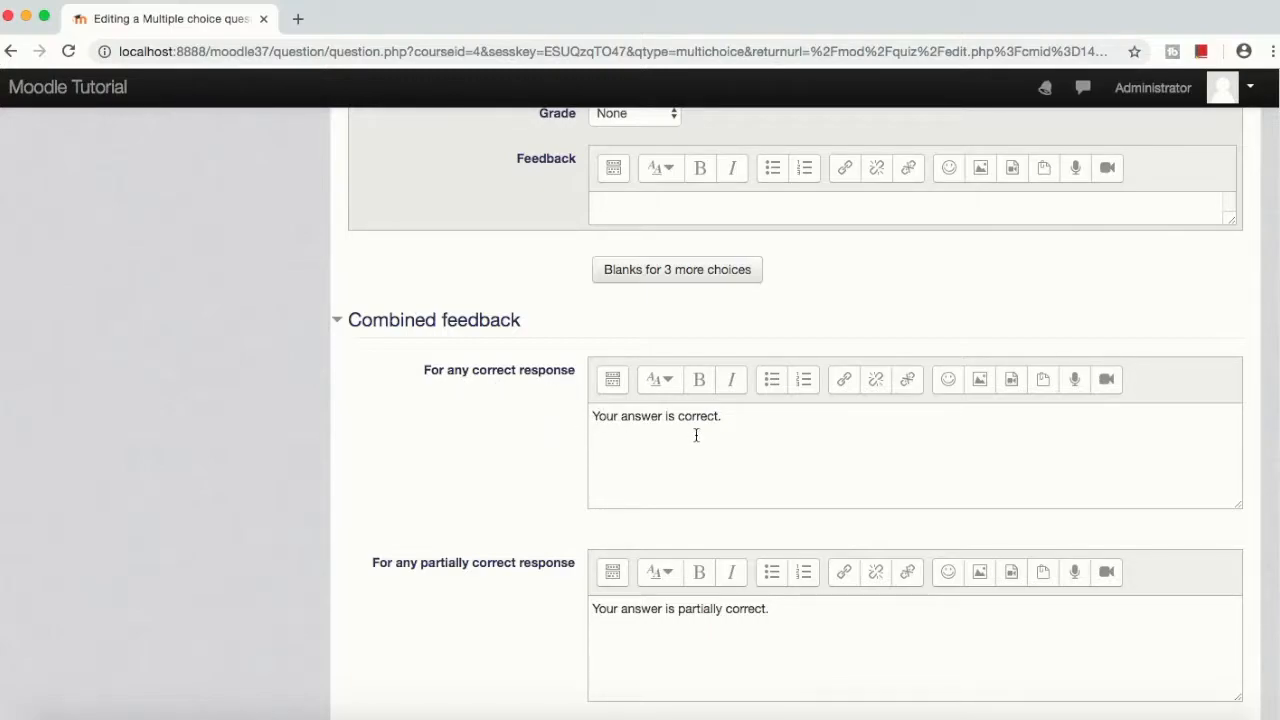
{"action": "scroll", "coordinate": [469, 480], "scroll_direction": "down", "scroll_amount": 2}
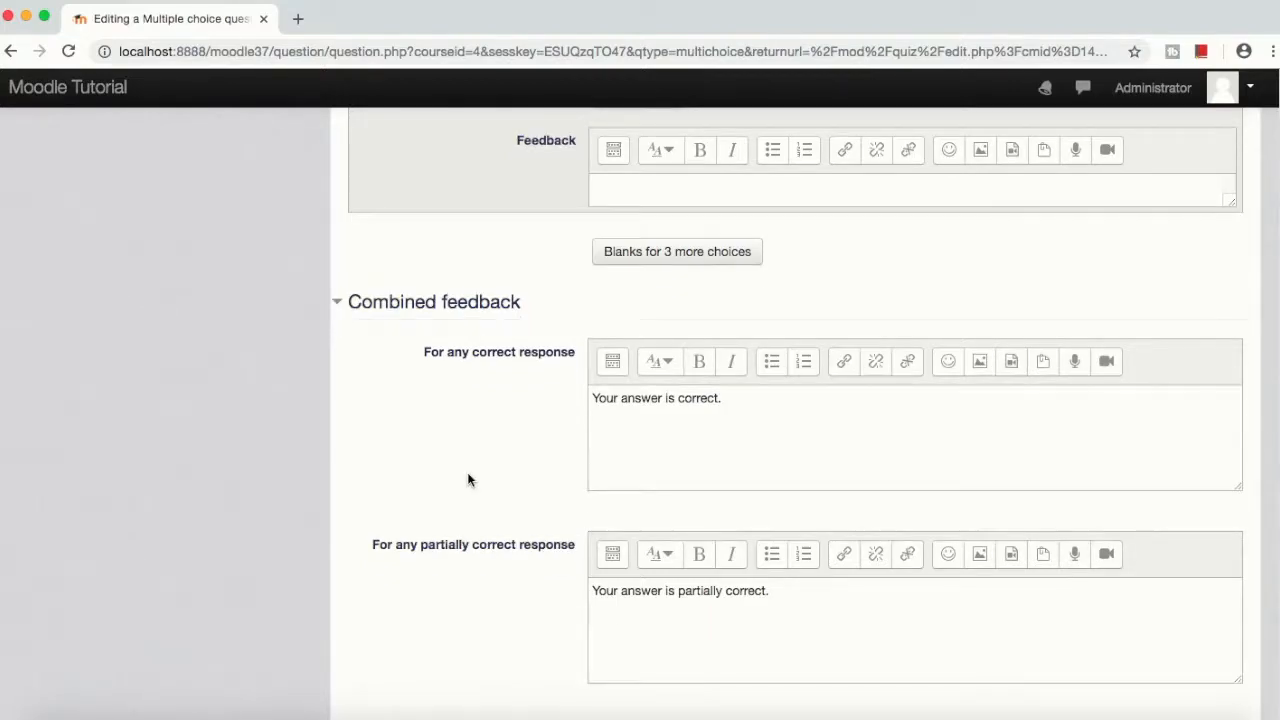
{"action": "left_click_drag", "start_coordinate": [740, 383], "coordinate": [509, 392]}
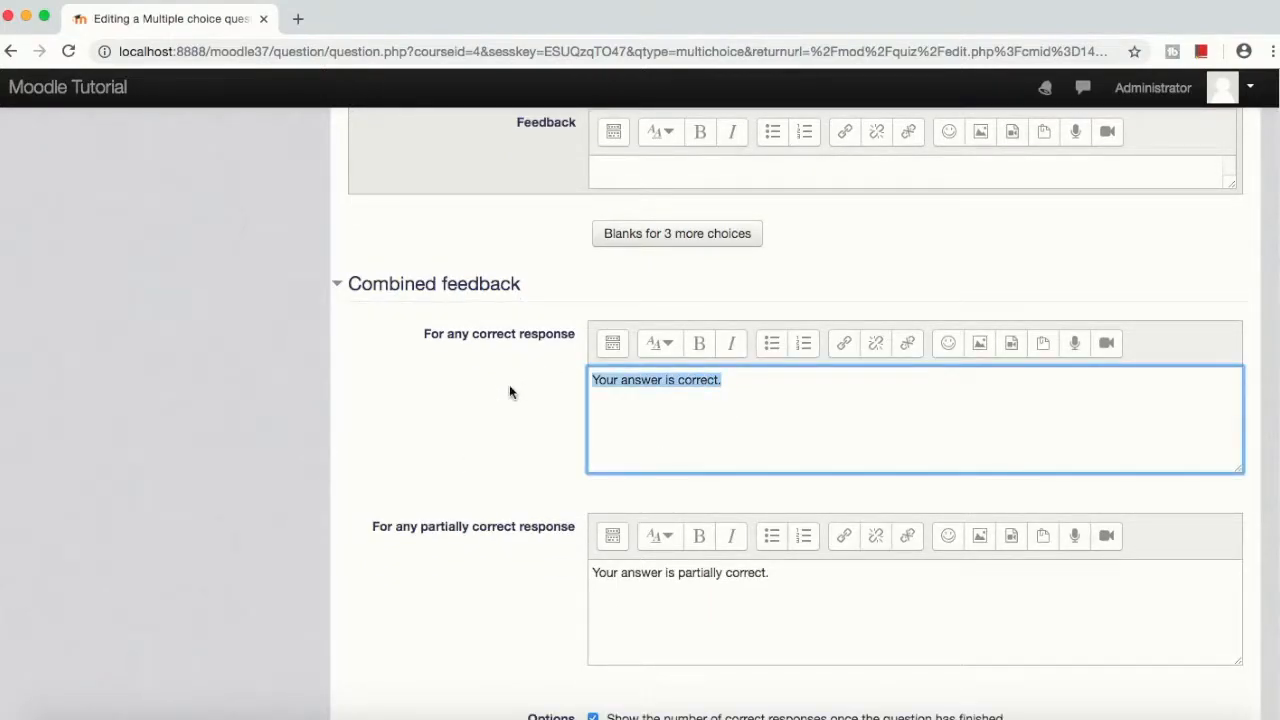
{"action": "scroll", "coordinate": [485, 420], "scroll_direction": "down", "scroll_amount": 5}
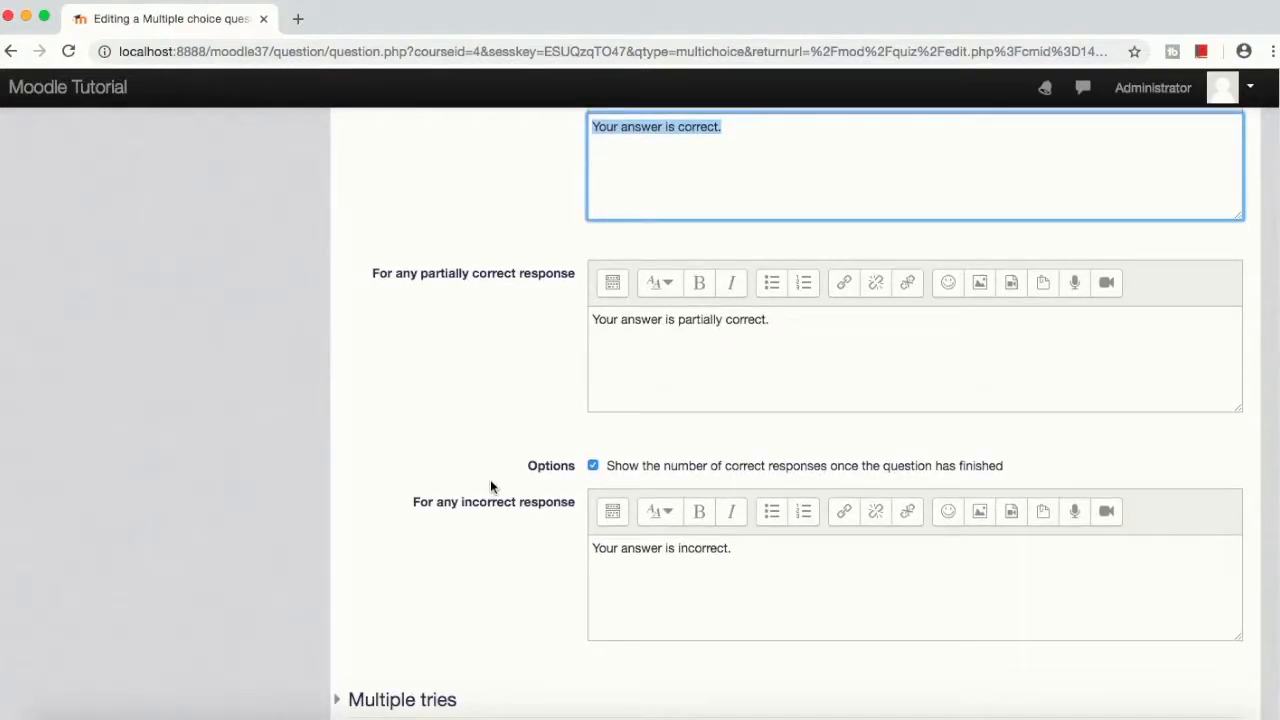
{"action": "scroll", "coordinate": [590, 505], "scroll_direction": "down", "scroll_amount": 1}
{"action": "scroll", "coordinate": [654, 568], "scroll_direction": "down", "scroll_amount": 2}
{"action": "scroll", "coordinate": [641, 555], "scroll_direction": "up", "scroll_amount": 5}
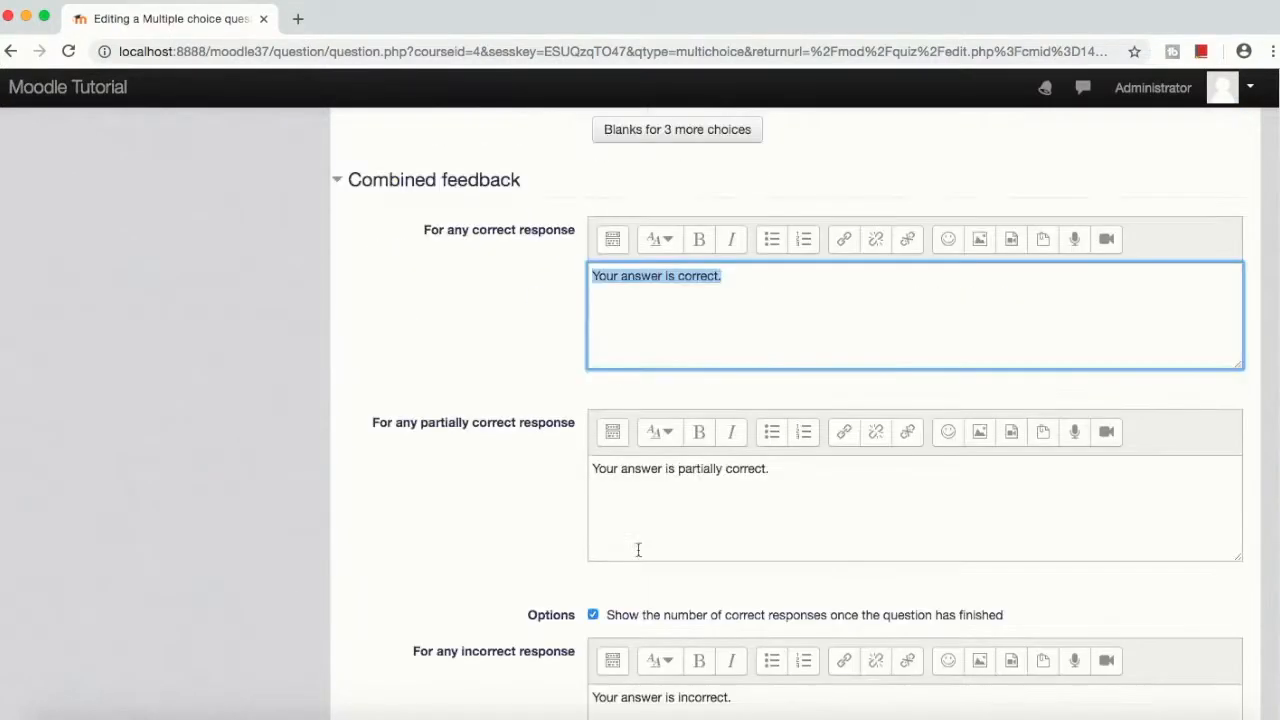
{"action": "left_click", "coordinate": [527, 442]}
{"action": "scroll", "coordinate": [527, 442], "scroll_direction": "down", "scroll_amount": 3}
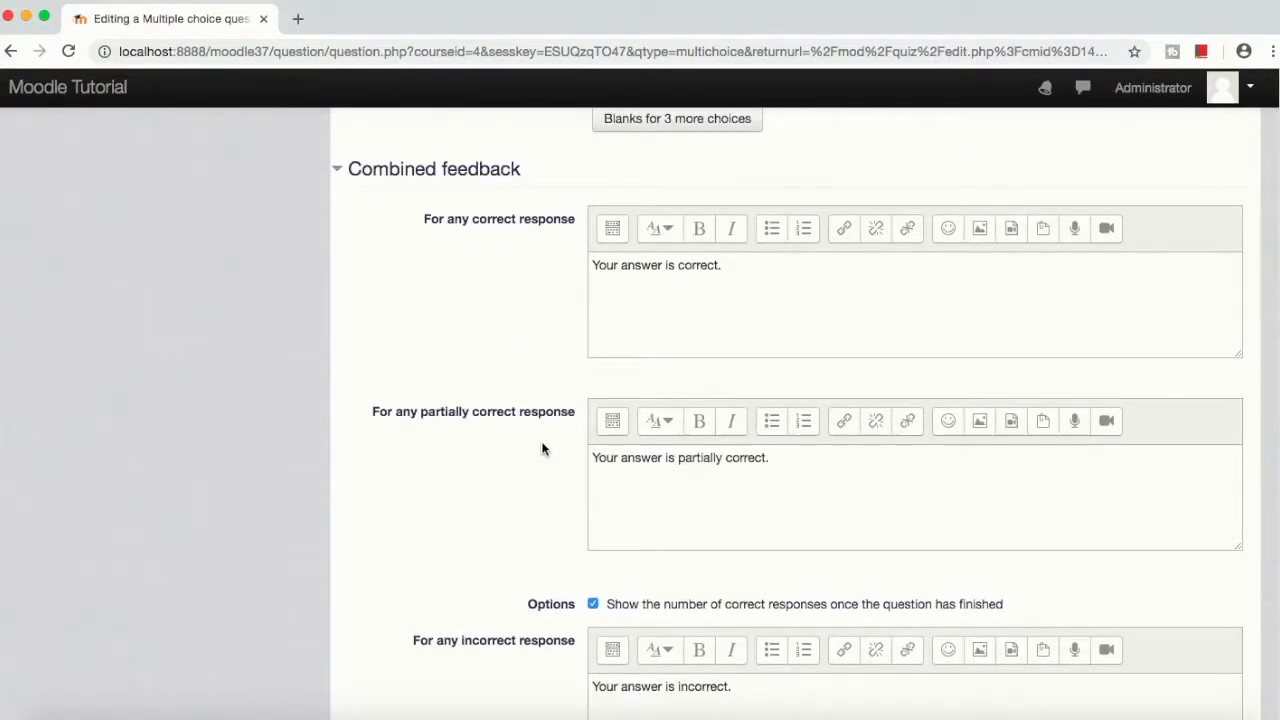
{"action": "scroll", "coordinate": [713, 470], "scroll_direction": "down", "scroll_amount": 4}
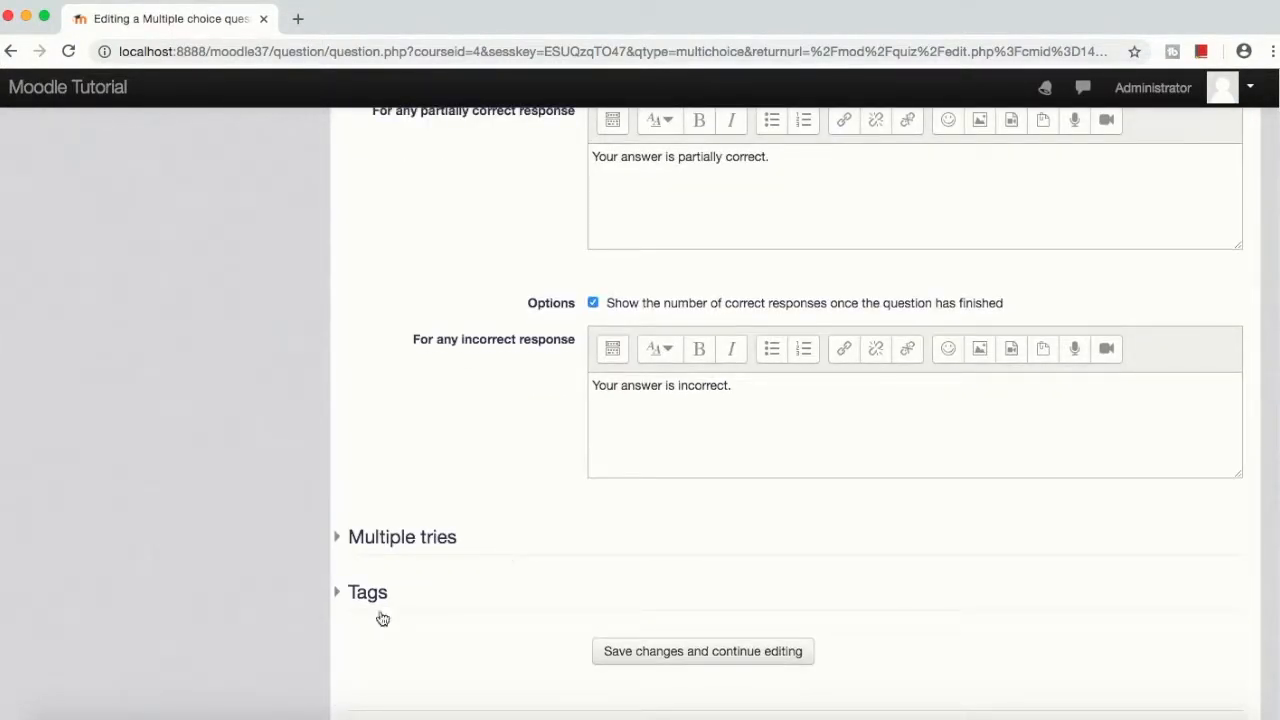
Step: Check the Multiple tries settings, collapse them again and save the multiple choice question
{"action": "left_click", "coordinate": [343, 542]}
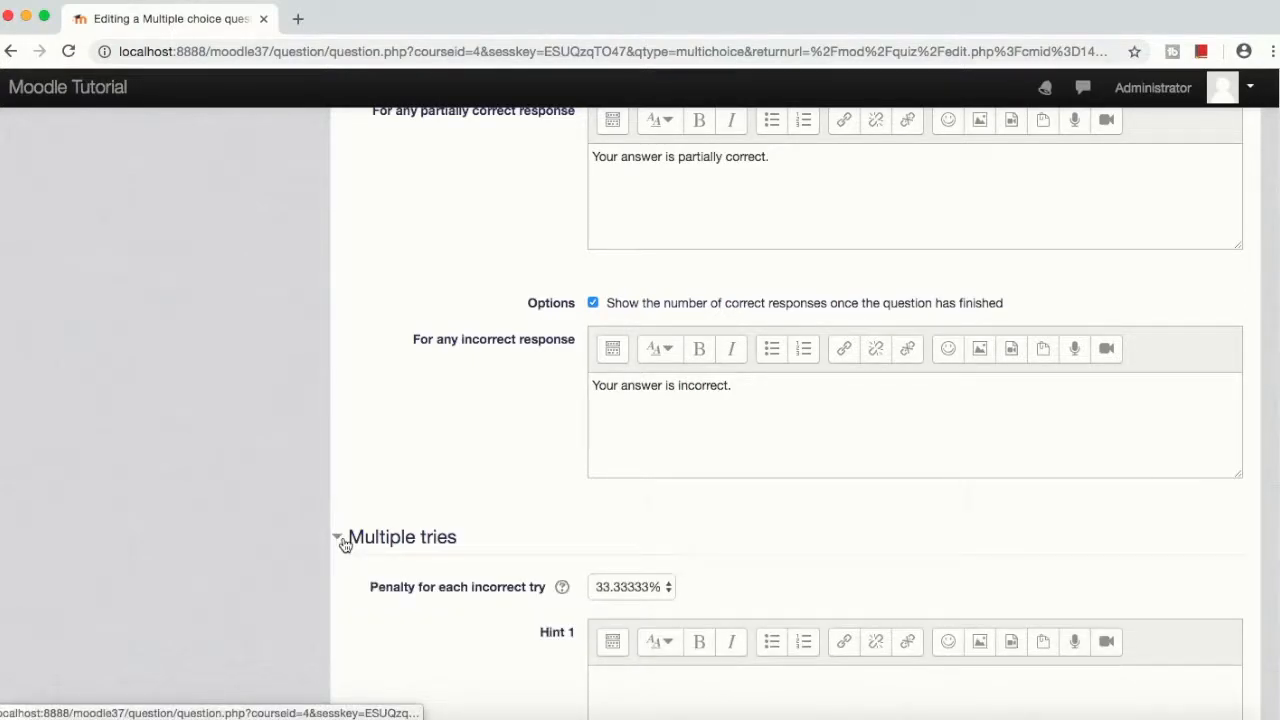
{"action": "scroll", "coordinate": [344, 540], "scroll_direction": "down", "scroll_amount": 3}
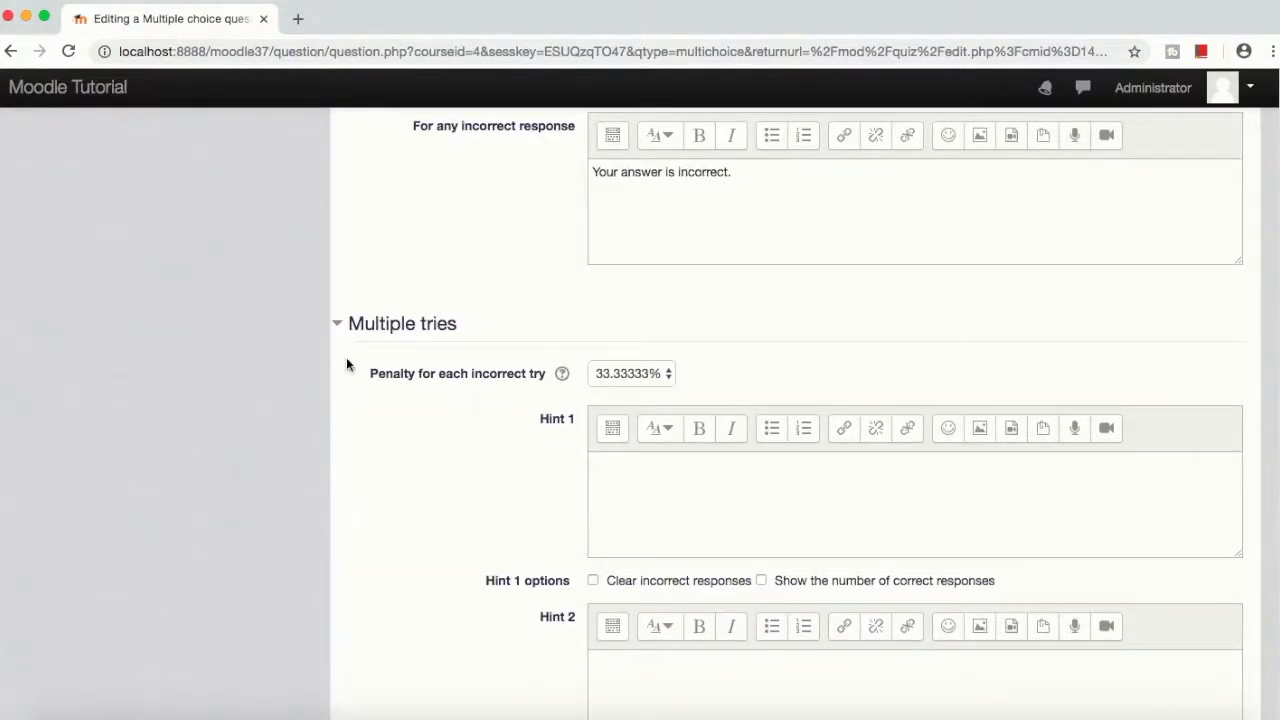
{"action": "left_click", "coordinate": [350, 333]}
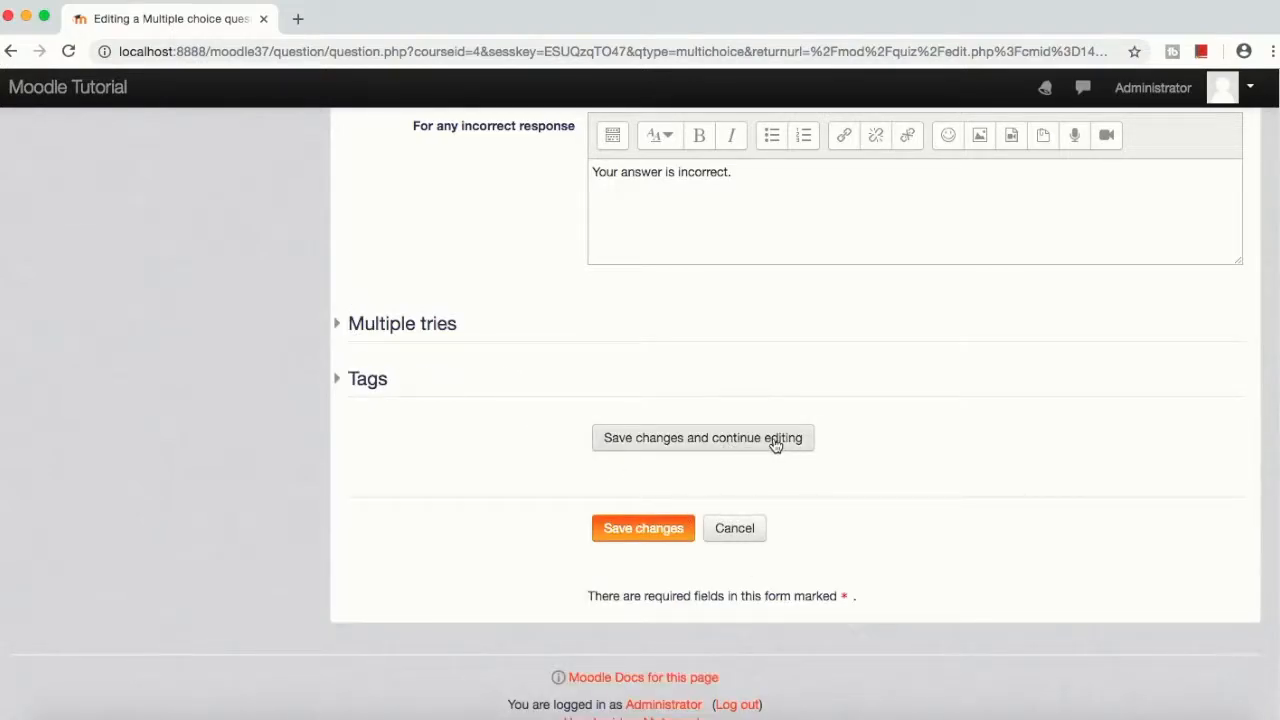
{"action": "left_click", "coordinate": [651, 530]}
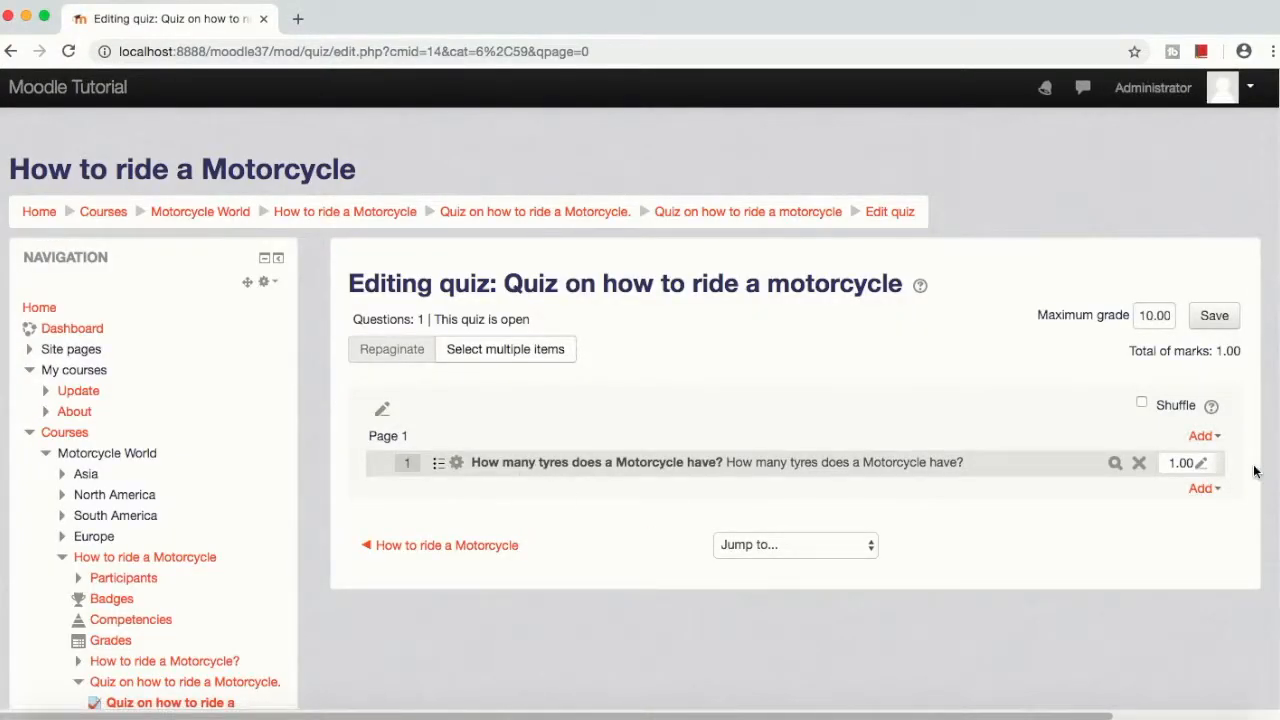
Step: Add a new True/False question to the quiz after the tyres question
{"action": "left_click", "coordinate": [1204, 438]}
{"action": "left_click", "coordinate": [1186, 534]}
{"action": "left_click", "coordinate": [1200, 490]}
{"action": "left_click", "coordinate": [1174, 421]}
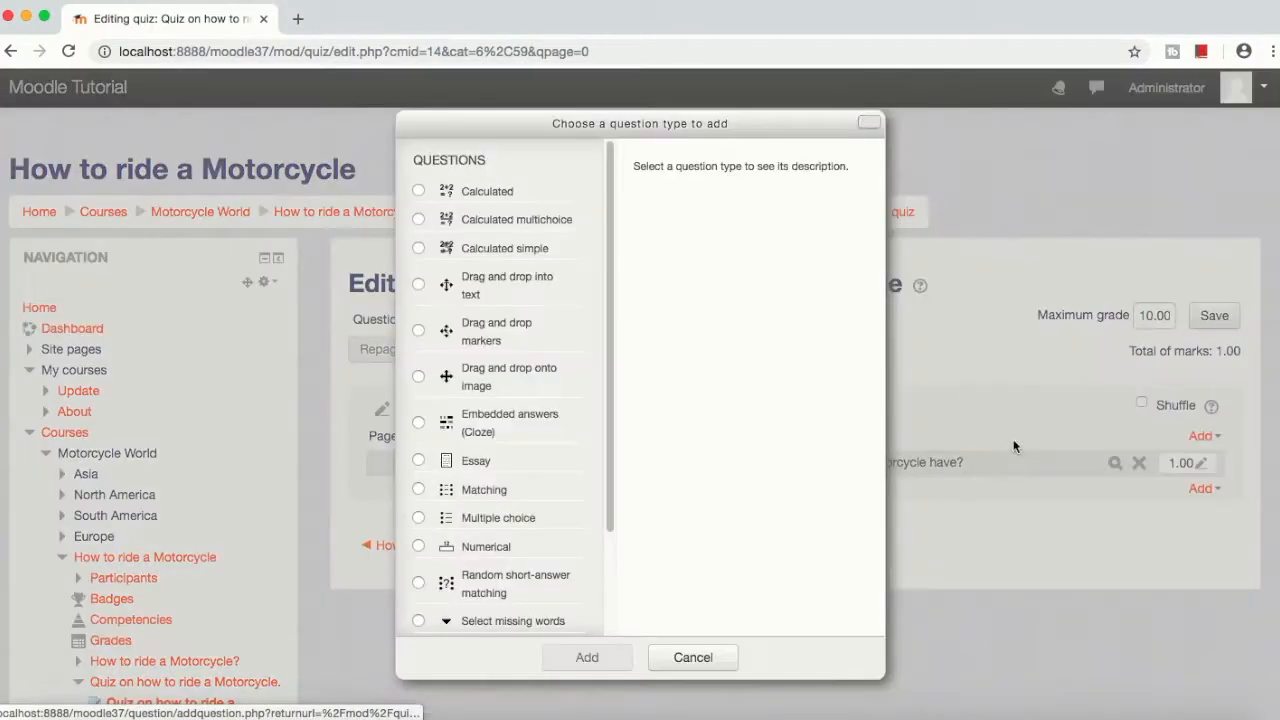
{"action": "scroll", "coordinate": [483, 499], "scroll_direction": "down", "scroll_amount": 3}
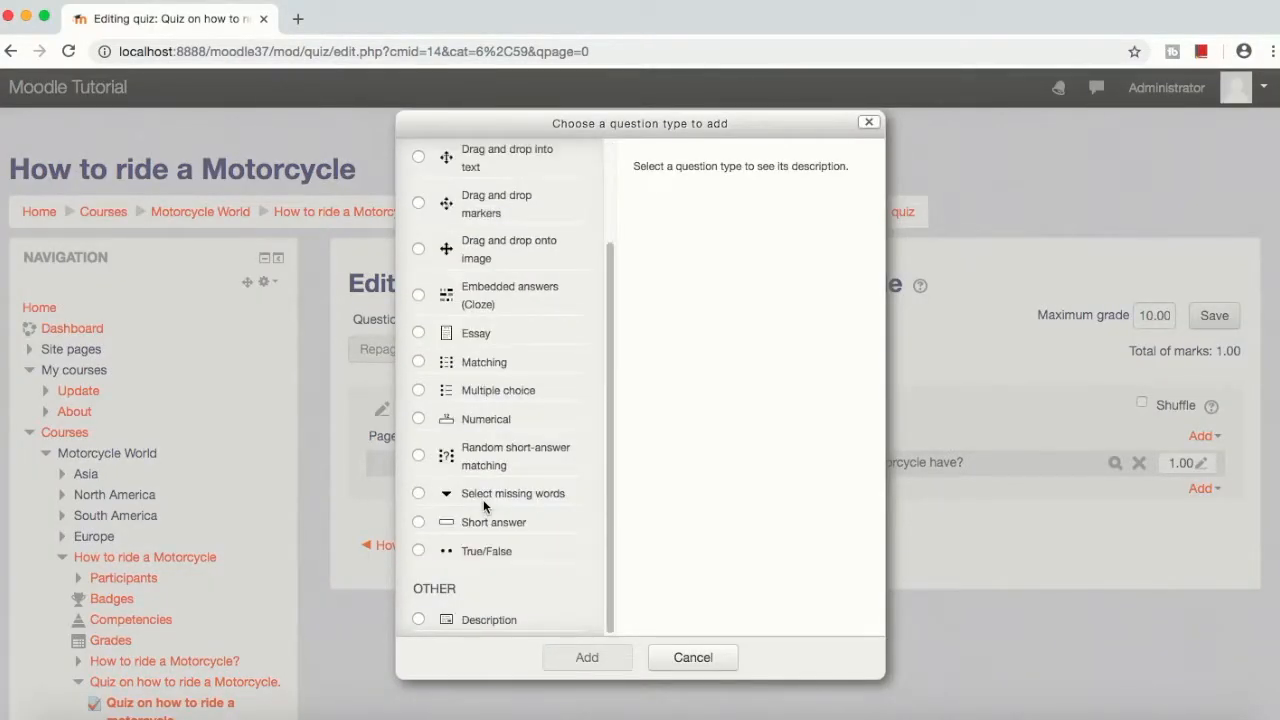
{"action": "left_click", "coordinate": [419, 551]}
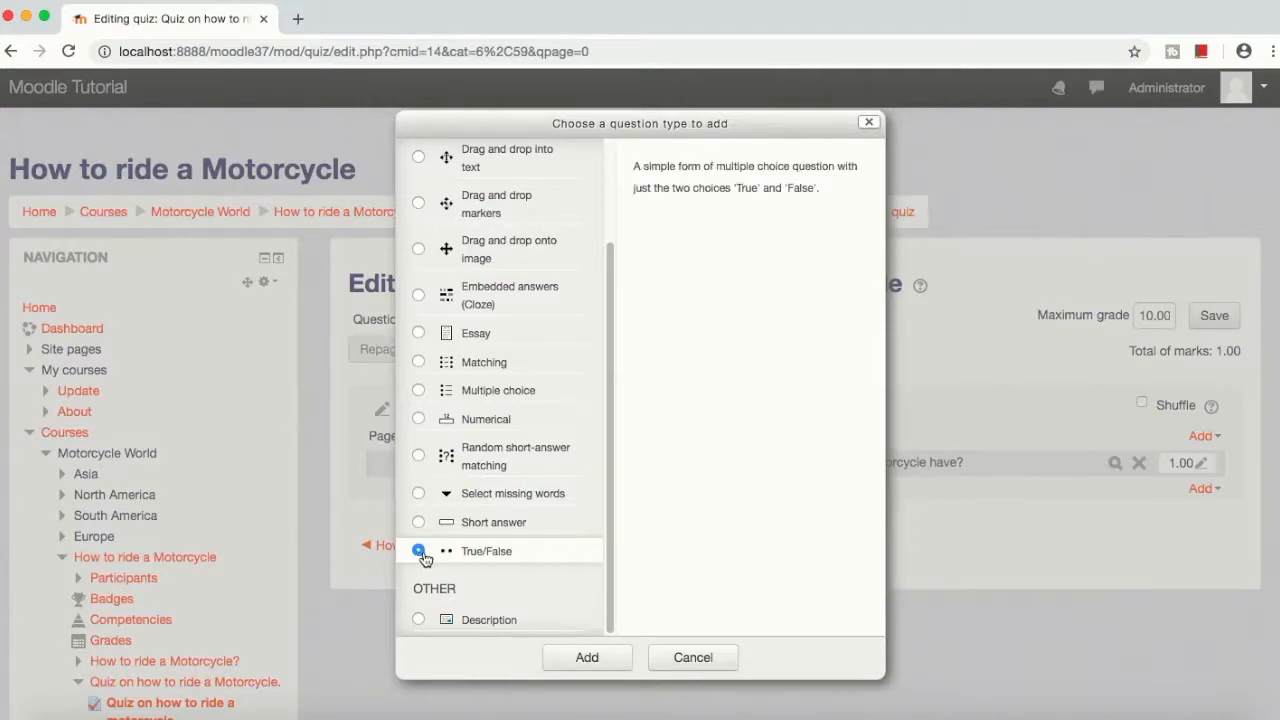
{"action": "left_click", "coordinate": [587, 662]}
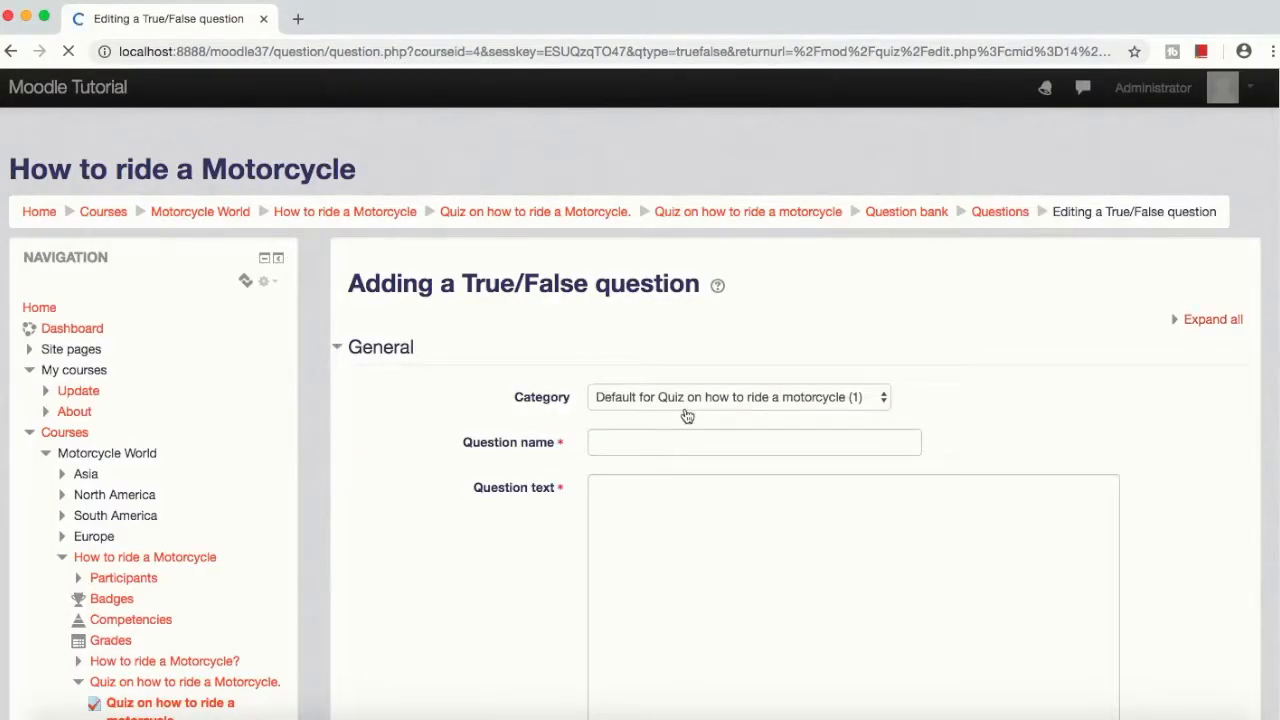
Step: Keep the default category and name the True/False question "Anybody can ride a motorcycle?"
{"action": "left_click", "coordinate": [692, 398]}
{"action": "left_click", "coordinate": [692, 397]}
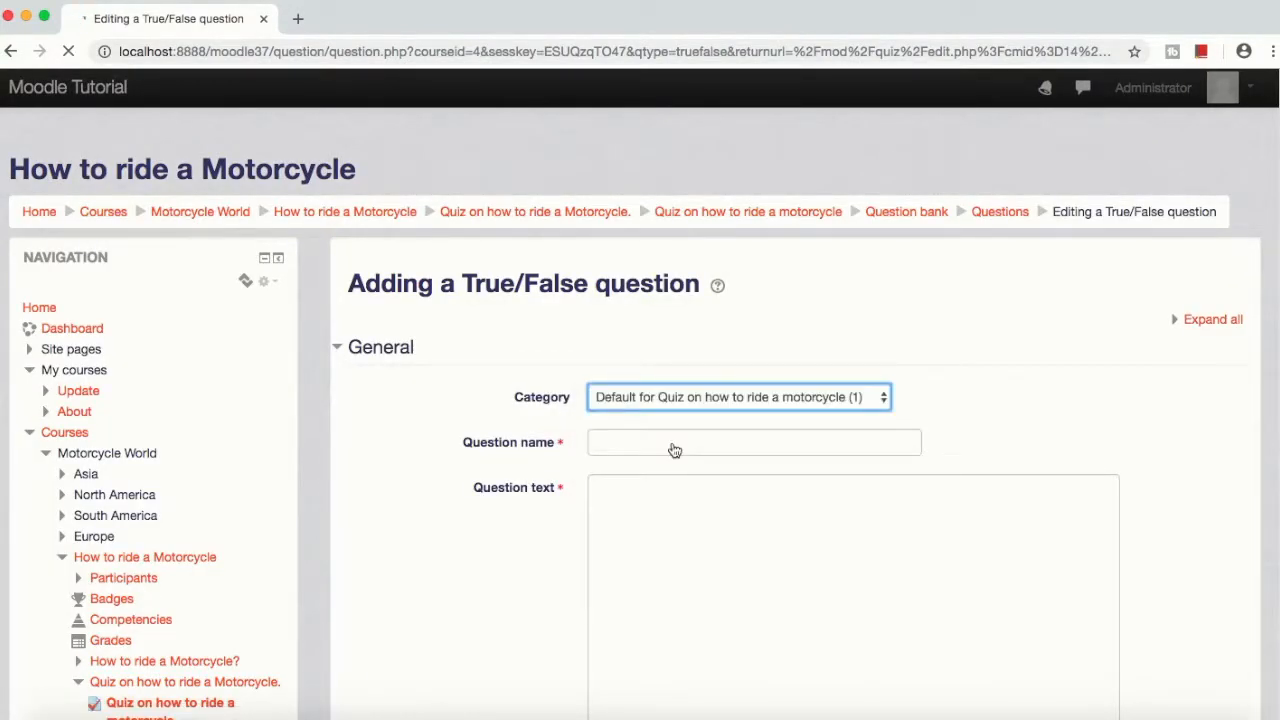
{"action": "left_click", "coordinate": [666, 442]}
{"action": "type", "text": "How"}
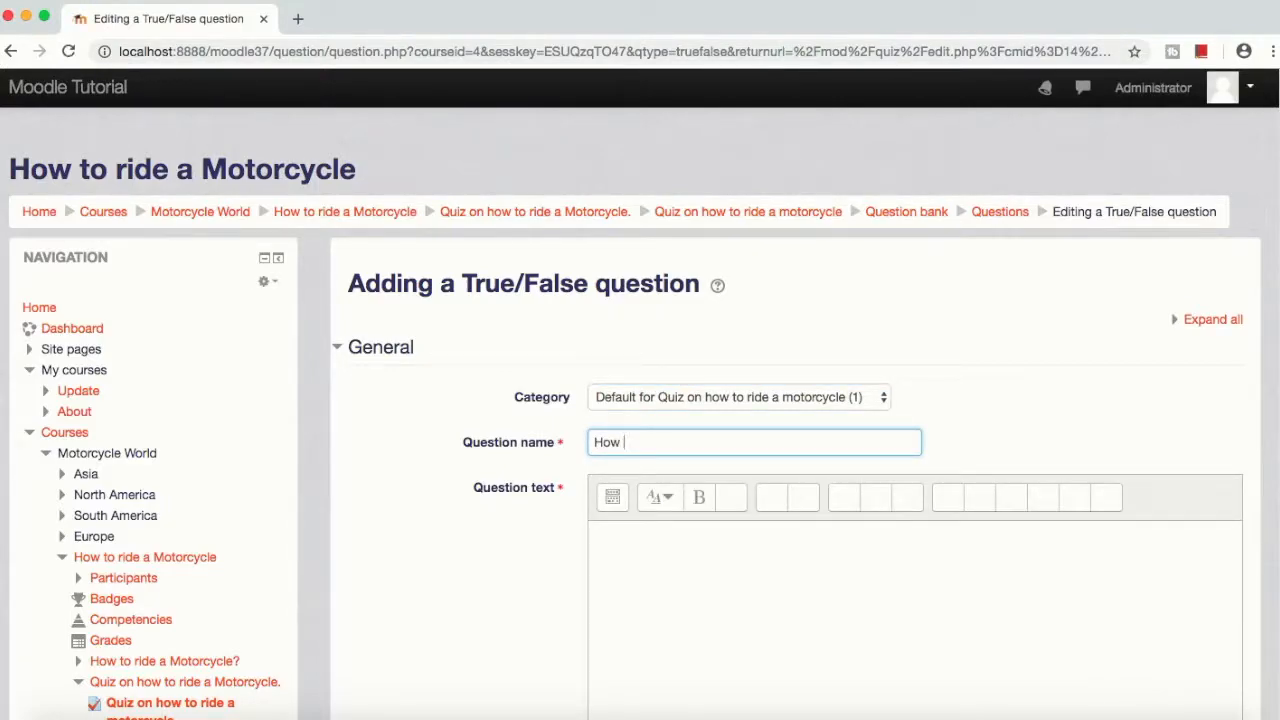
{"action": "key", "text": "BackSpace"}
{"action": "key", "text": "BackSpace"}
{"action": "key", "text": "BackSpace"}
{"action": "key", "text": "BackSpace"}
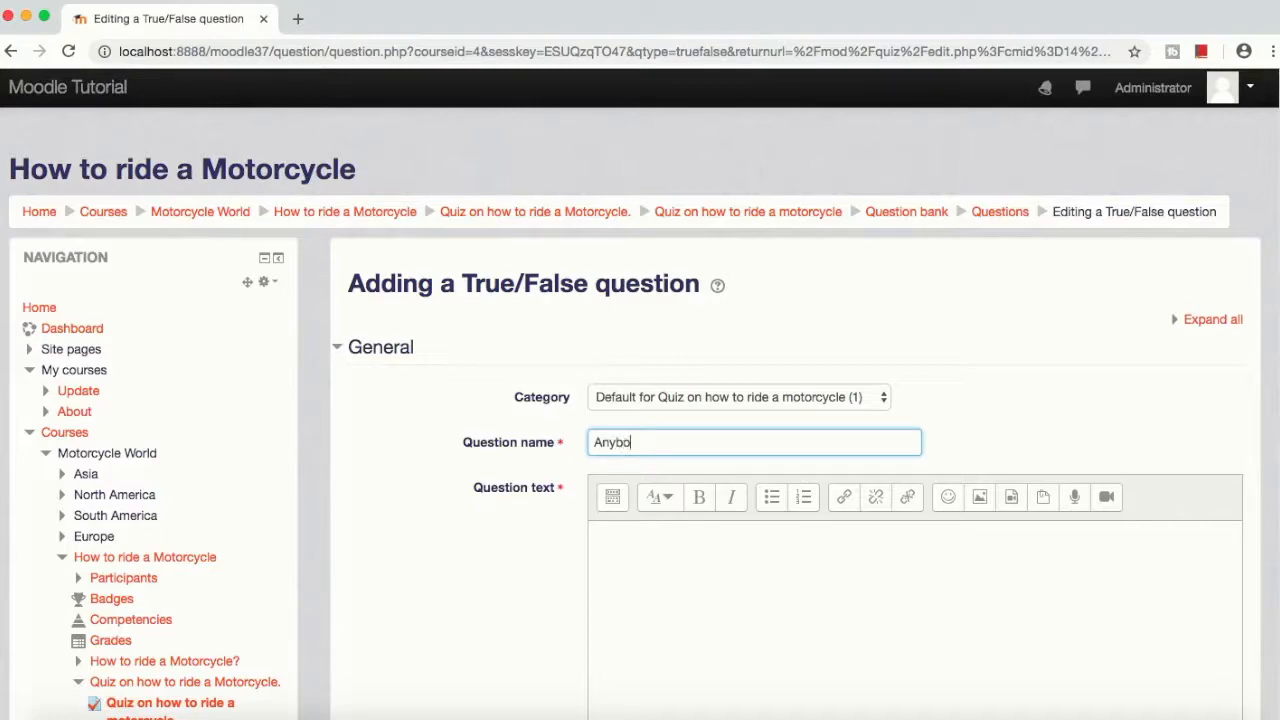
{"action": "type", "text": "Anybody can ride a motorcycl"}
{"action": "key", "text": "Tab"}
{"action": "key", "text": "Tab"}
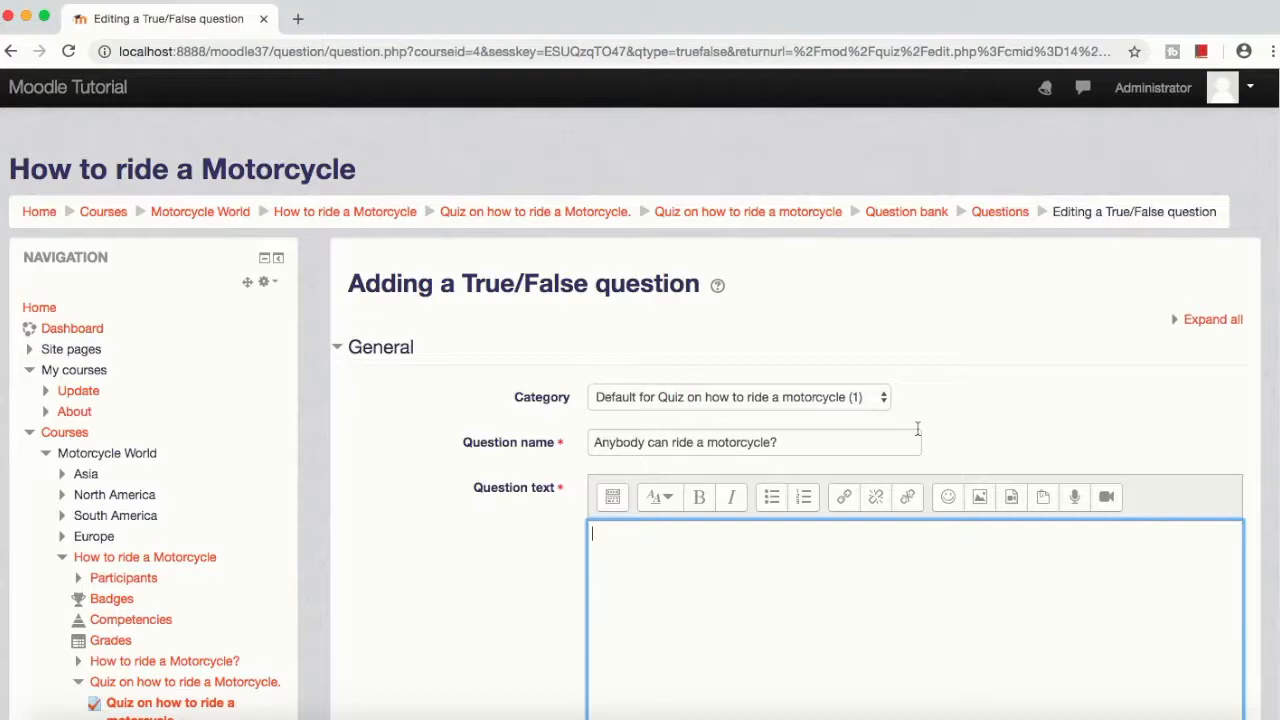
Step: Copy the question name "Anybody can ride a motorcycle?" into the question text
{"action": "left_click", "coordinate": [603, 447]}
{"action": "triple_click", "coordinate": [610, 447]}
{"action": "key", "text": "ctrl+c"}
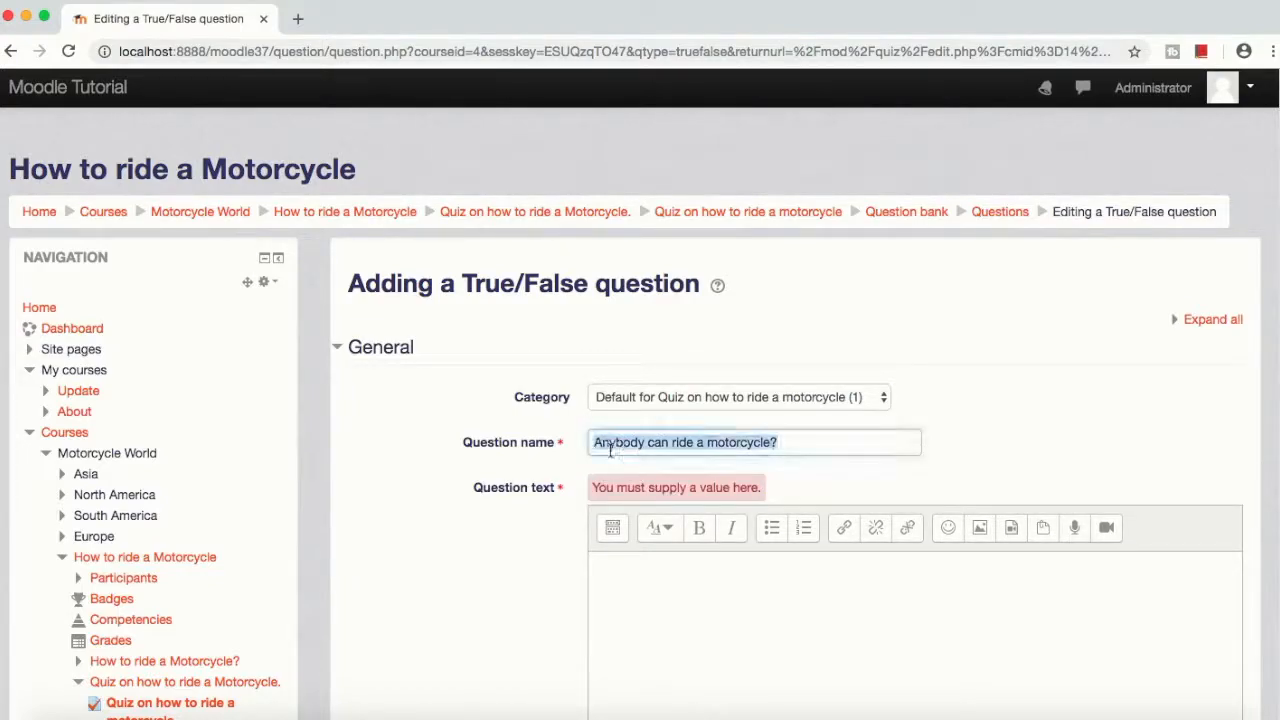
{"action": "left_click", "coordinate": [667, 597]}
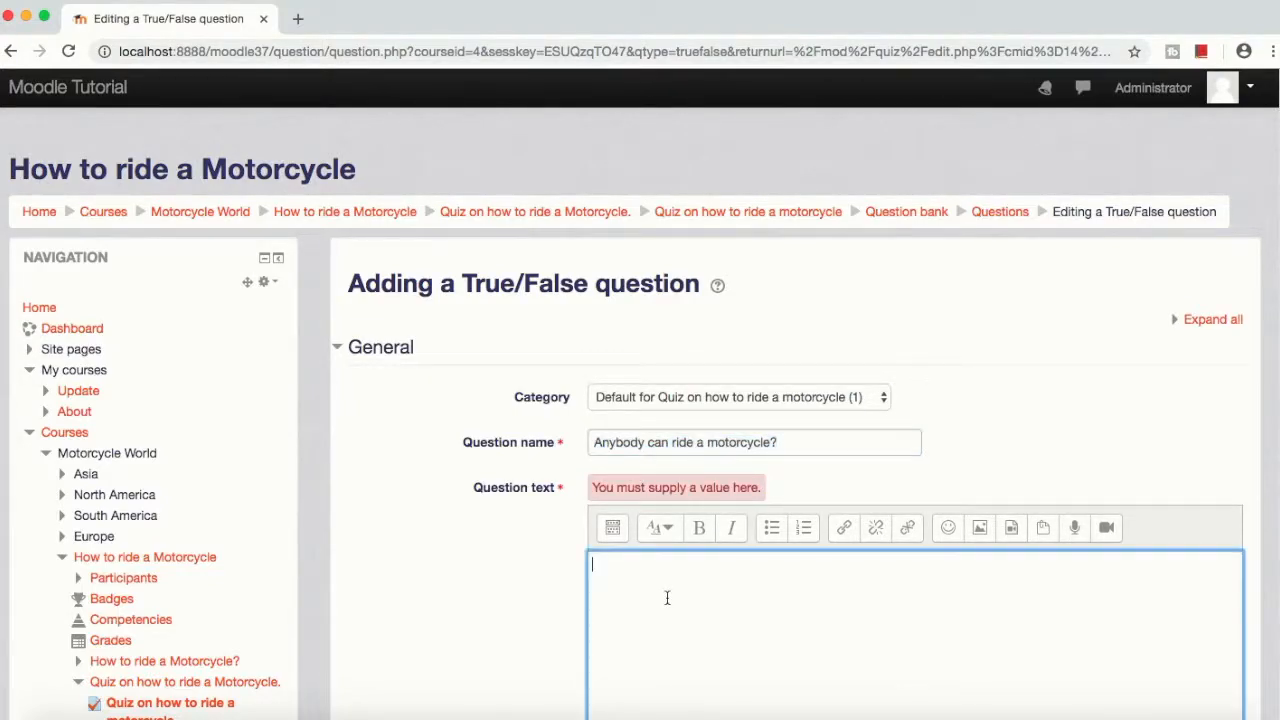
{"action": "key", "text": "ctrl+v"}
Step: Set the correct answer to True and save the True/False question, leaving both feedback texts empty
{"action": "scroll", "coordinate": [470, 559], "scroll_direction": "down", "scroll_amount": 5}
{"action": "scroll", "coordinate": [473, 557], "scroll_direction": "down", "scroll_amount": 3}
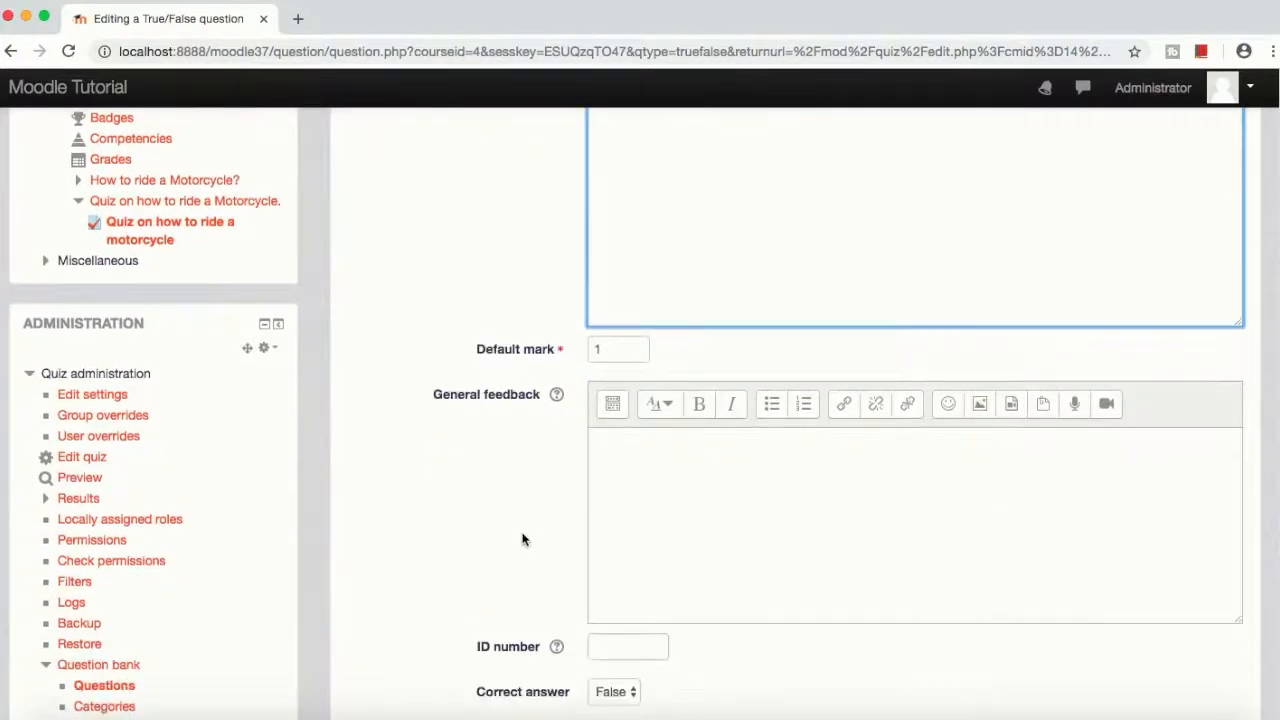
{"action": "scroll", "coordinate": [507, 491], "scroll_direction": "down", "scroll_amount": 8}
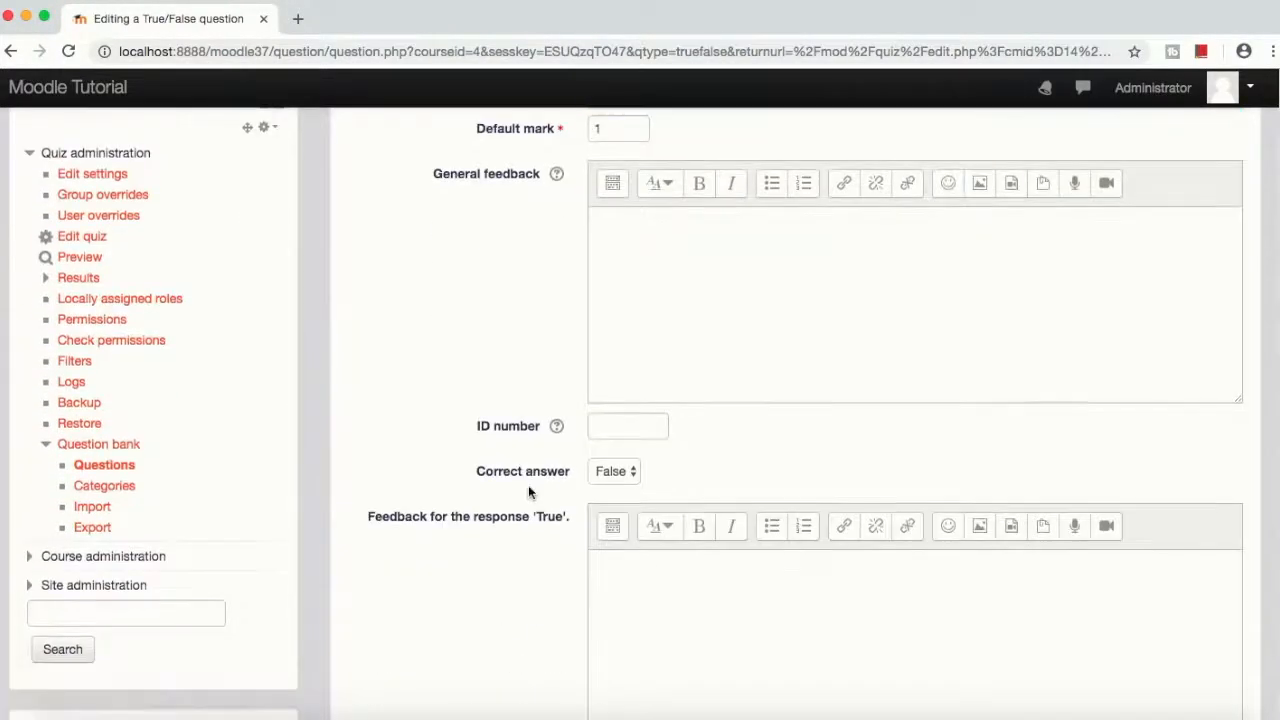
{"action": "scroll", "coordinate": [542, 493], "scroll_direction": "up", "scroll_amount": 1}
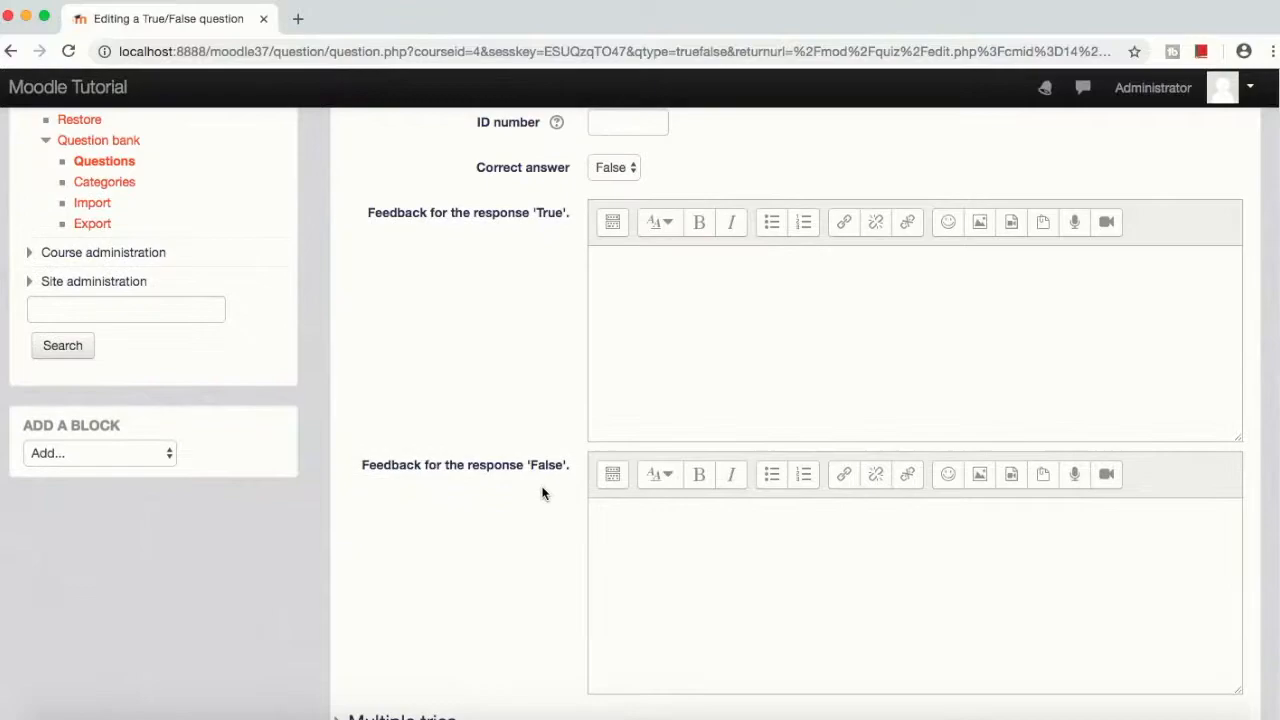
{"action": "scroll", "coordinate": [500, 300], "scroll_direction": "down", "scroll_amount": 8}
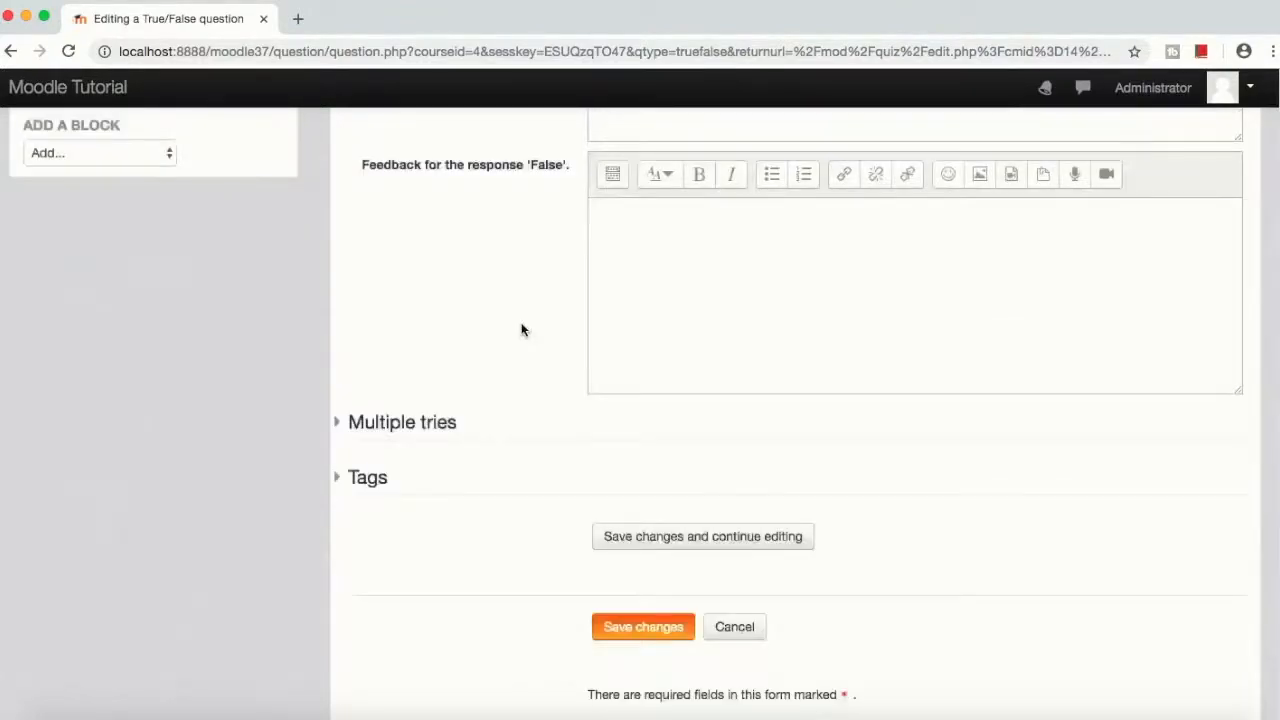
{"action": "scroll", "coordinate": [523, 329], "scroll_direction": "up", "scroll_amount": 2}
{"action": "scroll", "coordinate": [522, 332], "scroll_direction": "up", "scroll_amount": 8}
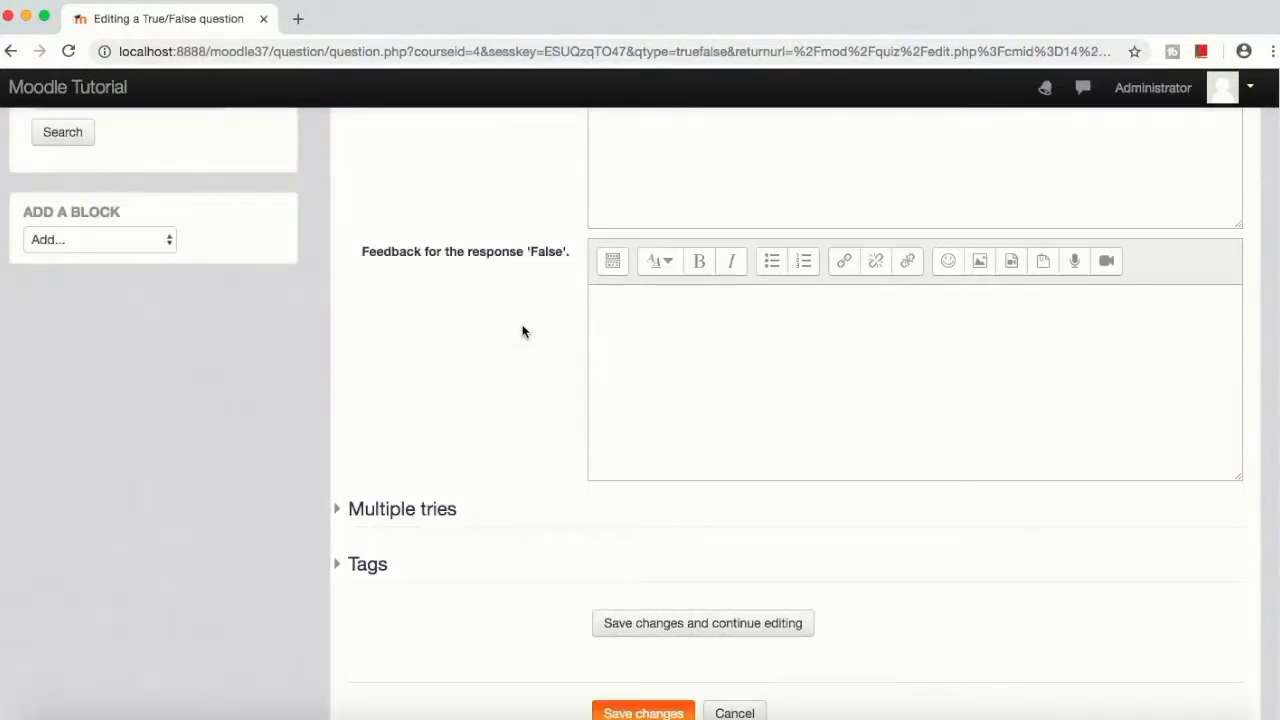
{"action": "scroll", "coordinate": [521, 325], "scroll_direction": "up", "scroll_amount": 1}
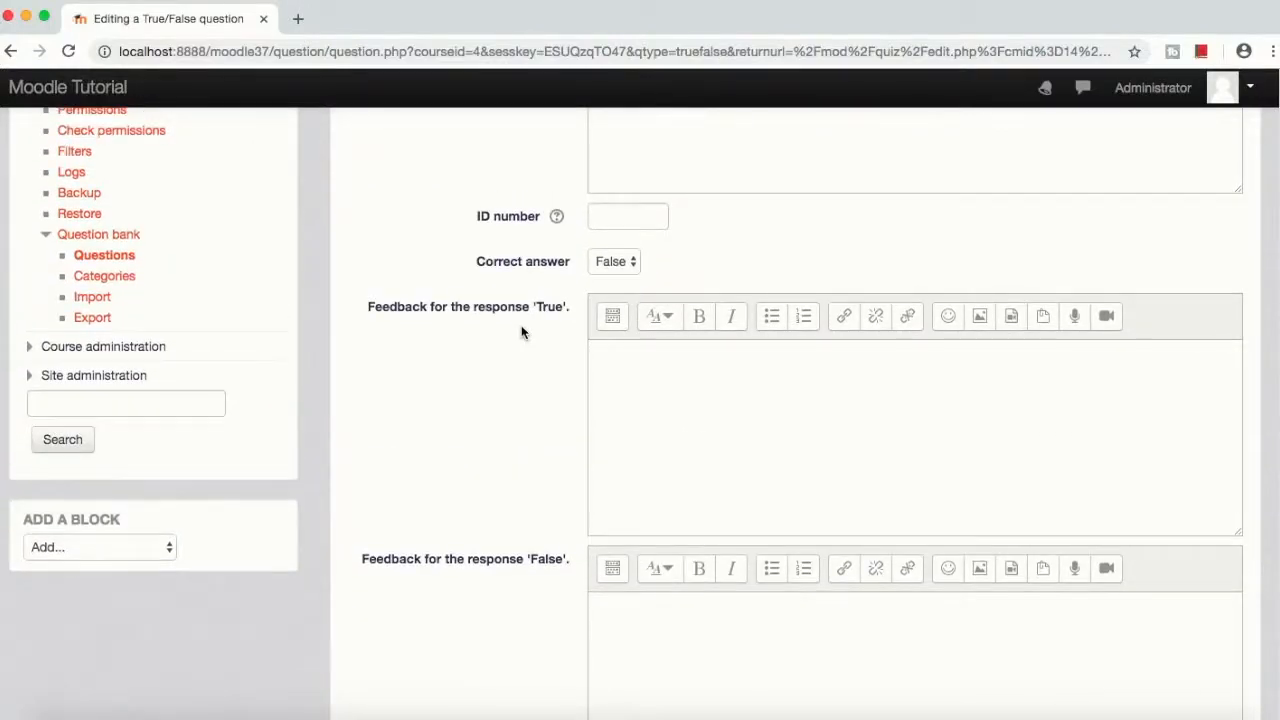
{"action": "left_click", "coordinate": [612, 261]}
{"action": "left_click", "coordinate": [615, 280]}
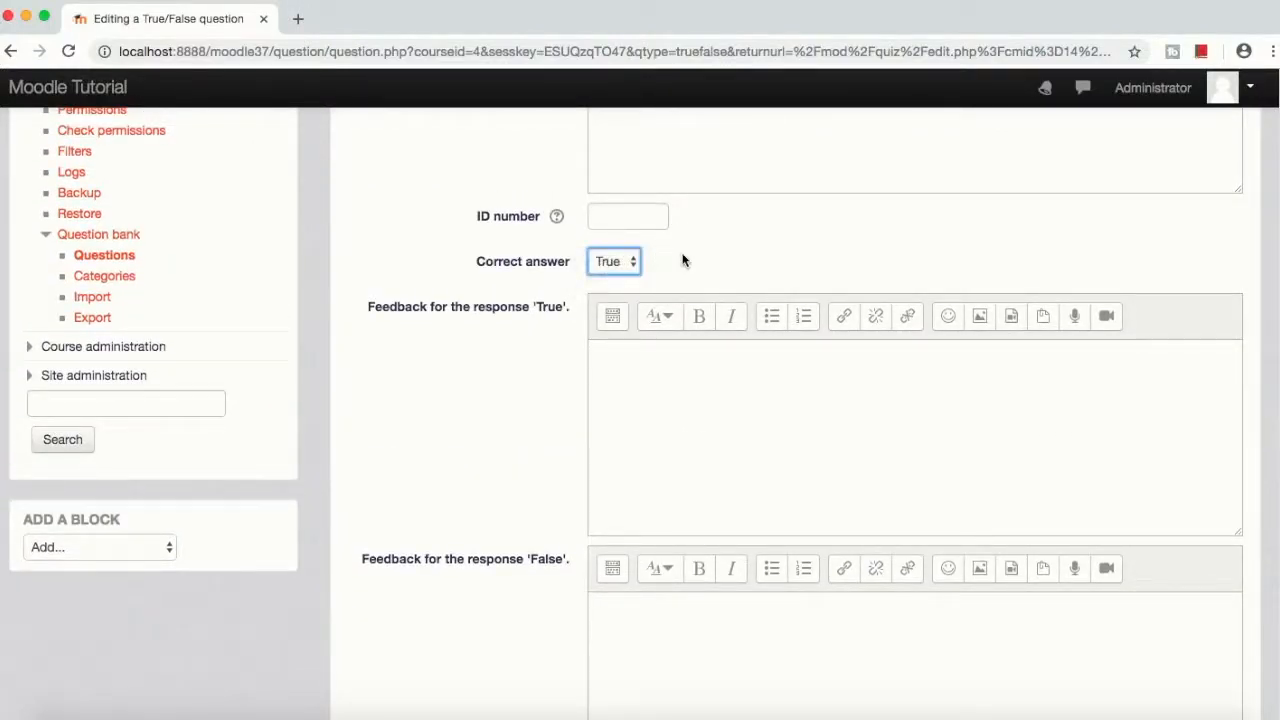
{"action": "scroll", "coordinate": [610, 335], "scroll_direction": "down", "scroll_amount": 10}
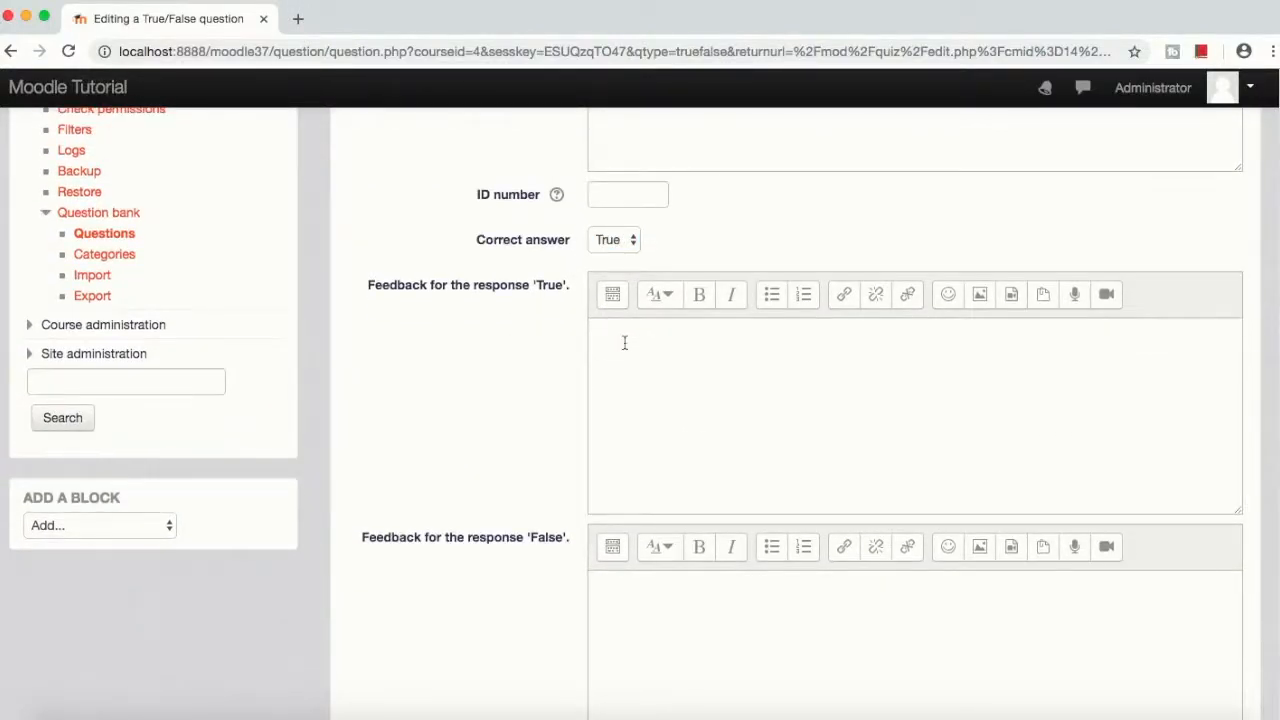
{"action": "left_click", "coordinate": [644, 498]}
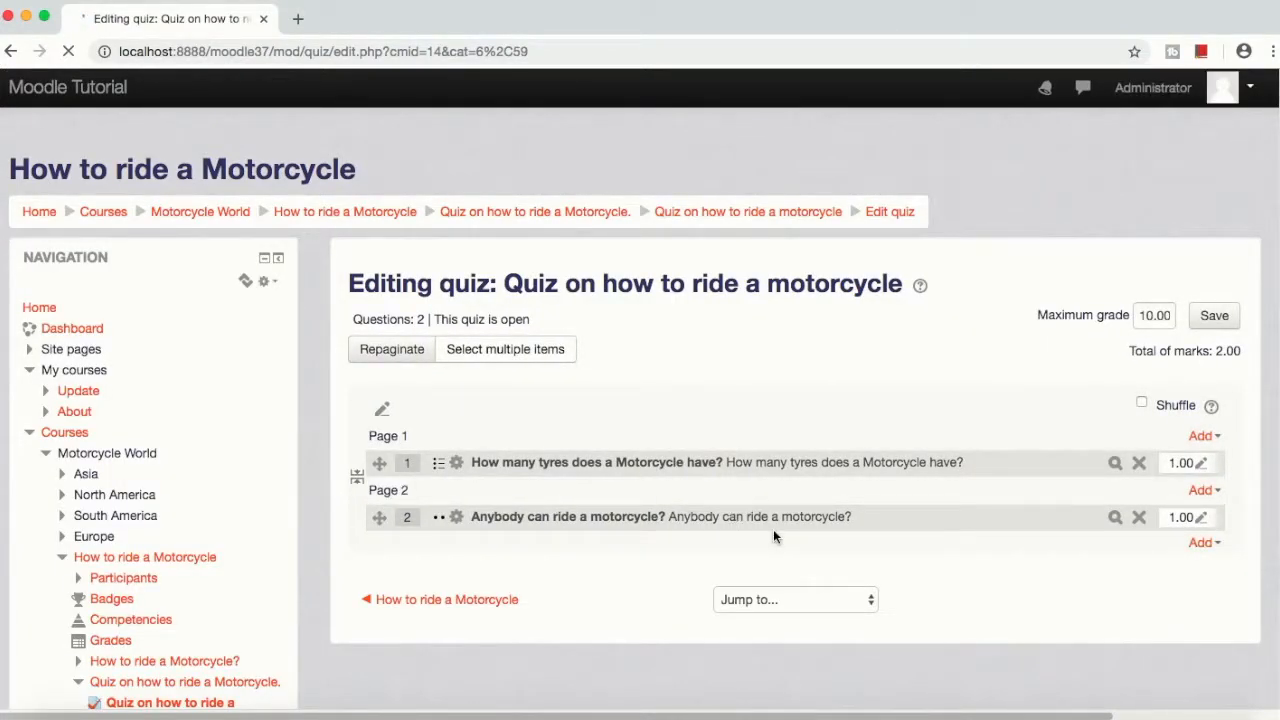
Step: Save the maximum grade setting of the quiz
{"action": "left_click", "coordinate": [1214, 316]}
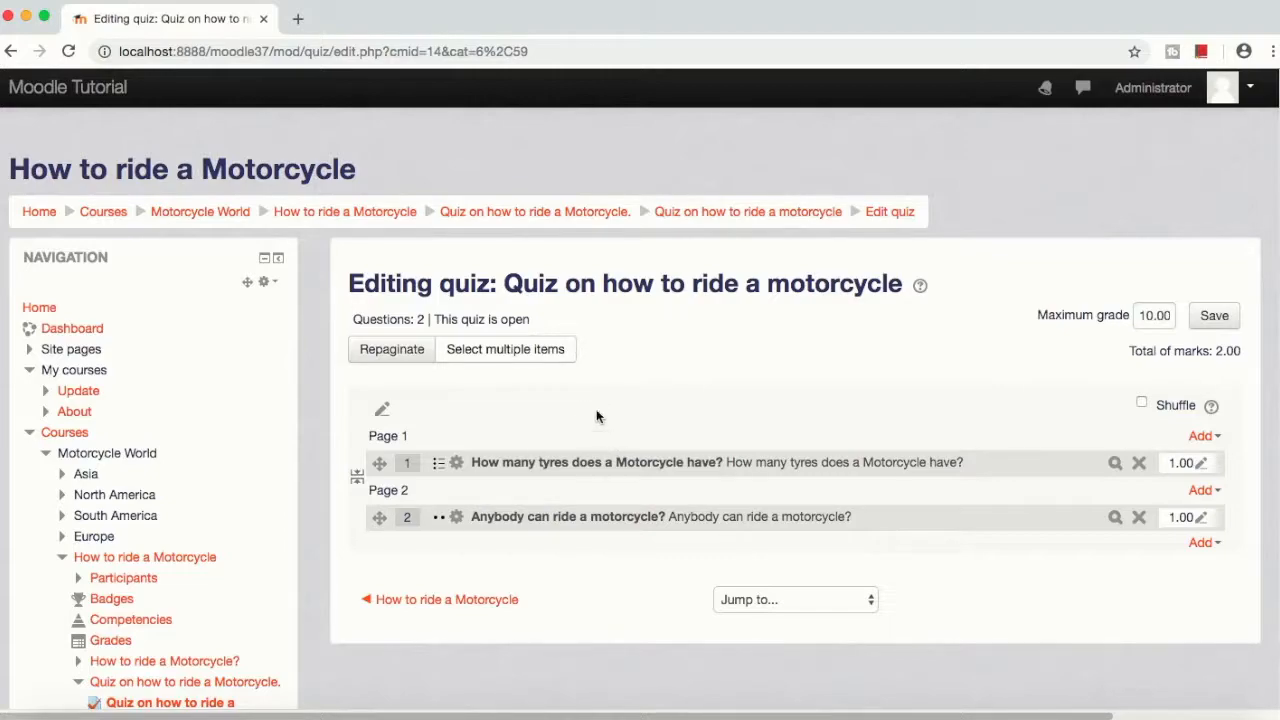
{"action": "scroll", "coordinate": [594, 408], "scroll_direction": "down", "scroll_amount": 1}
{"action": "scroll", "coordinate": [594, 408], "scroll_direction": "up", "scroll_amount": 1}
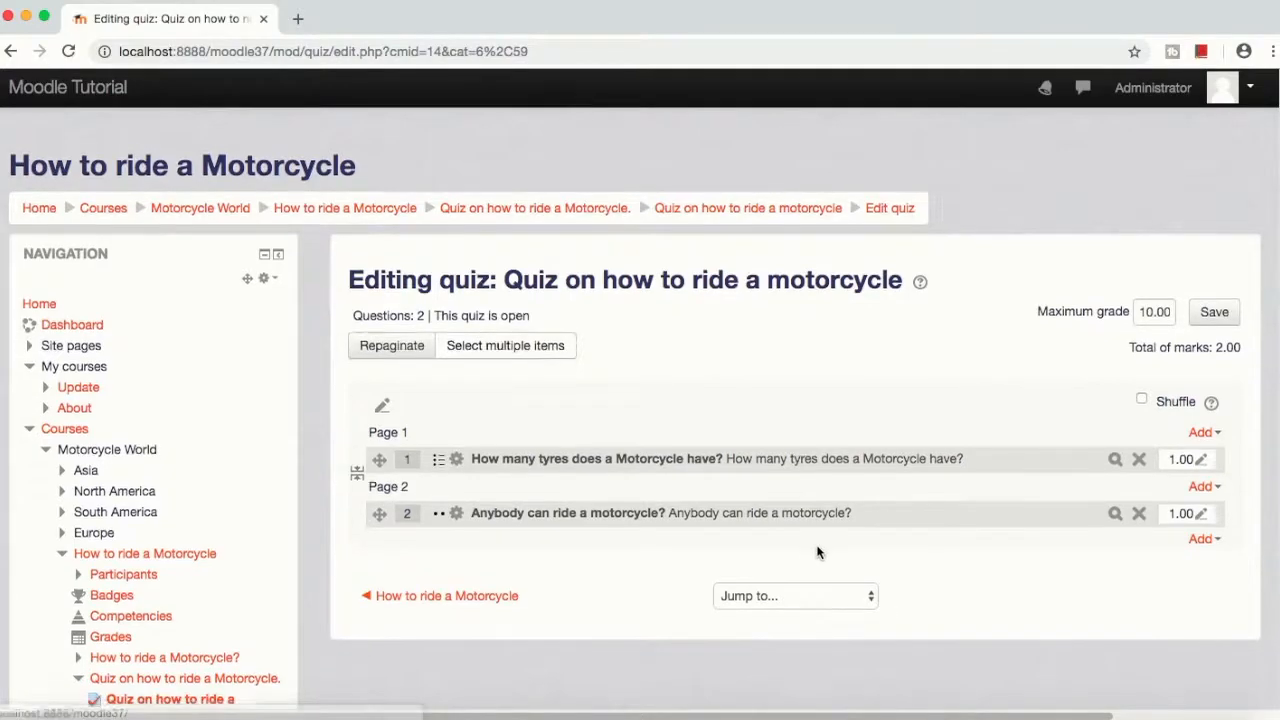
Step: Return to the site home page and collapse the list of own courses
{"action": "scroll", "coordinate": [821, 545], "scroll_direction": "down", "scroll_amount": 10}
{"action": "scroll", "coordinate": [517, 470], "scroll_direction": "up", "scroll_amount": 10}
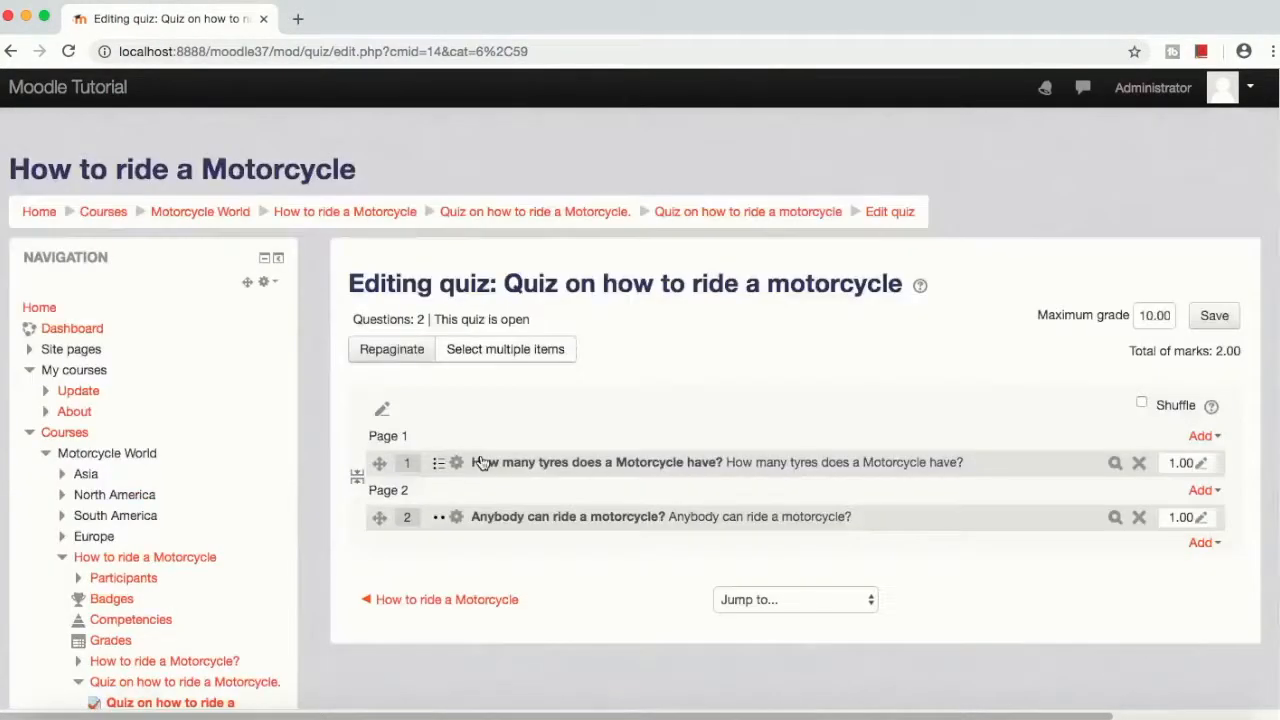
{"action": "left_click", "coordinate": [32, 218]}
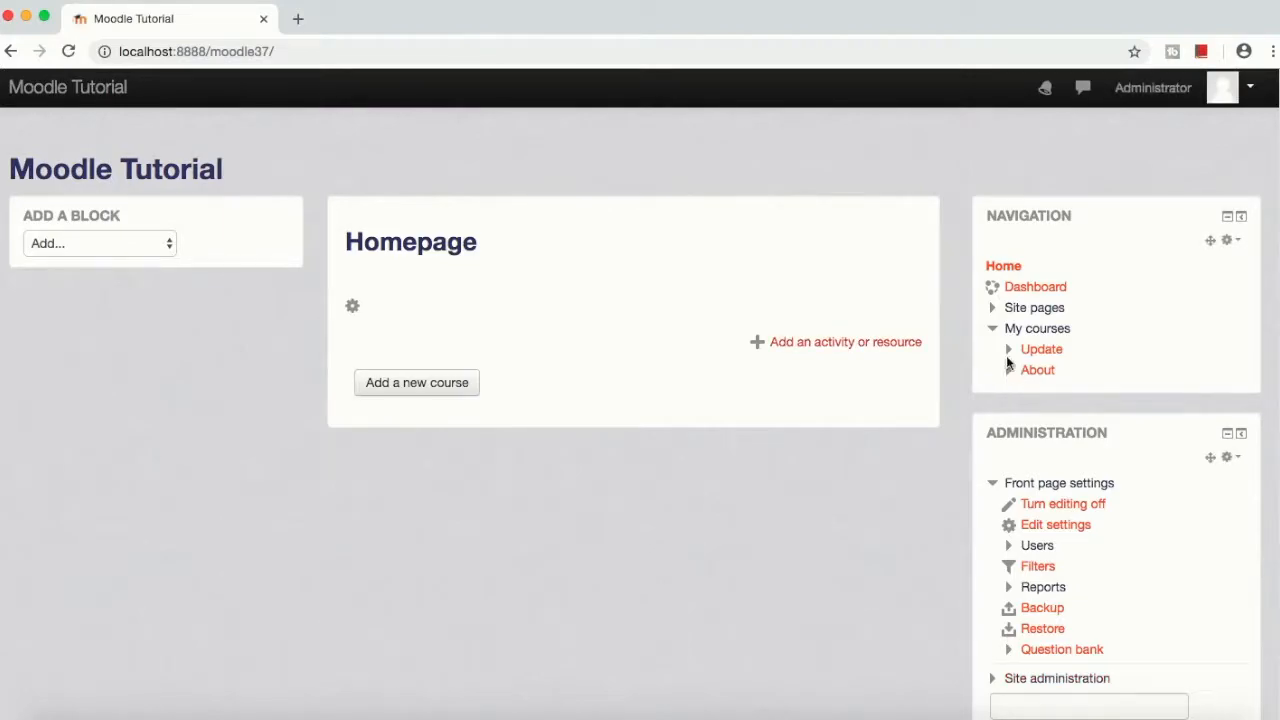
{"action": "left_click", "coordinate": [993, 336]}
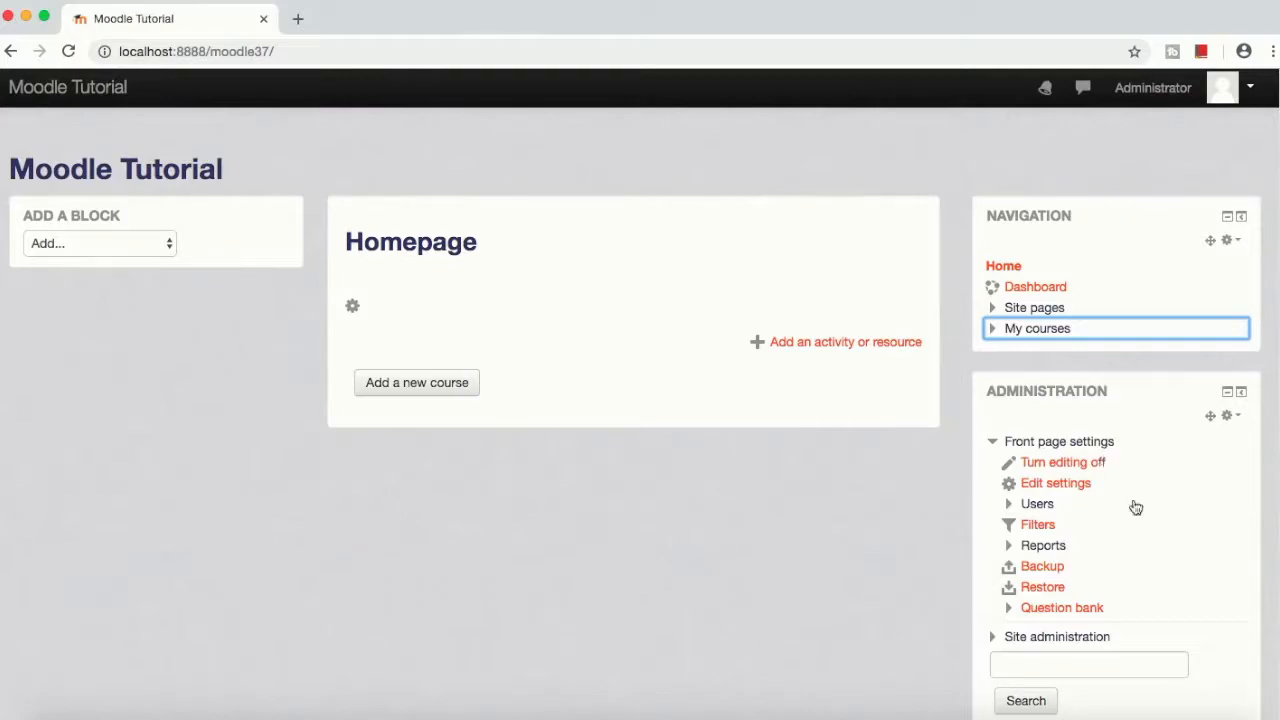
Step: Open the course and category management page from the site administration's course options
{"action": "scroll", "coordinate": [1138, 510], "scroll_direction": "down", "scroll_amount": 3}
{"action": "scroll", "coordinate": [1138, 510], "scroll_direction": "down", "scroll_amount": 10}
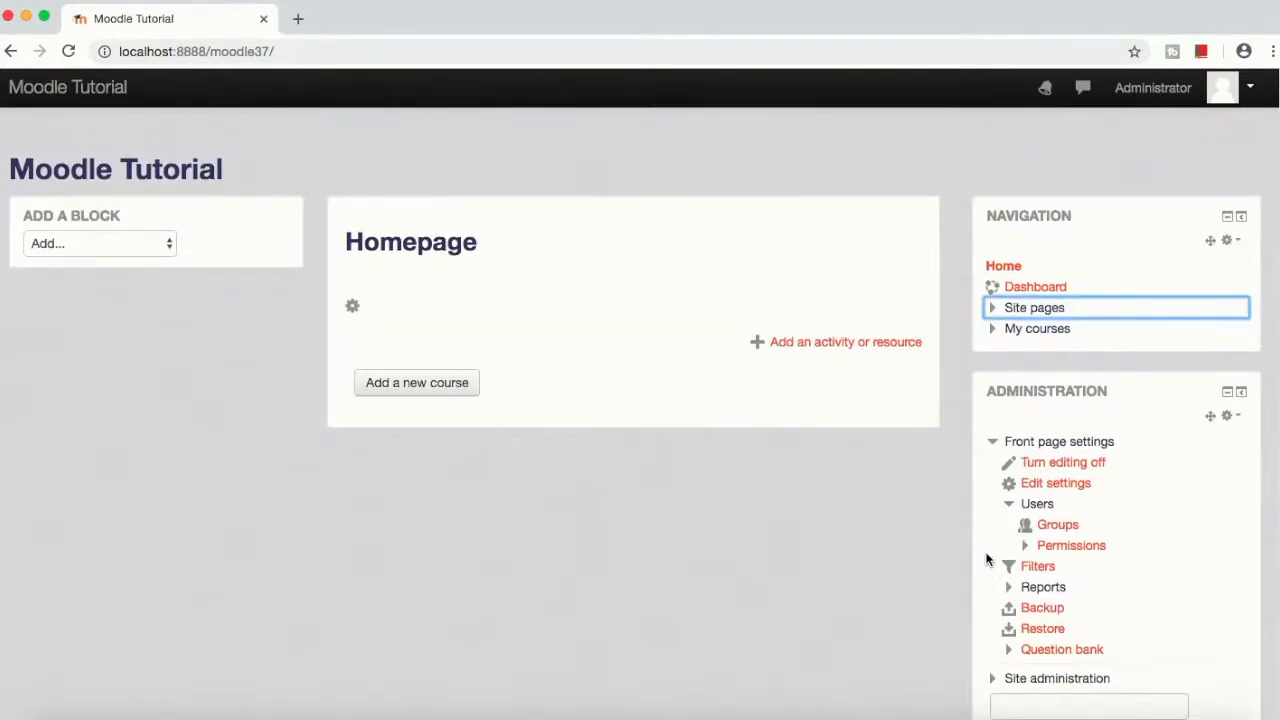
{"action": "scroll", "coordinate": [986, 560], "scroll_direction": "down", "scroll_amount": 2}
{"action": "left_click", "coordinate": [994, 603]}
{"action": "left_click", "coordinate": [1047, 611]}
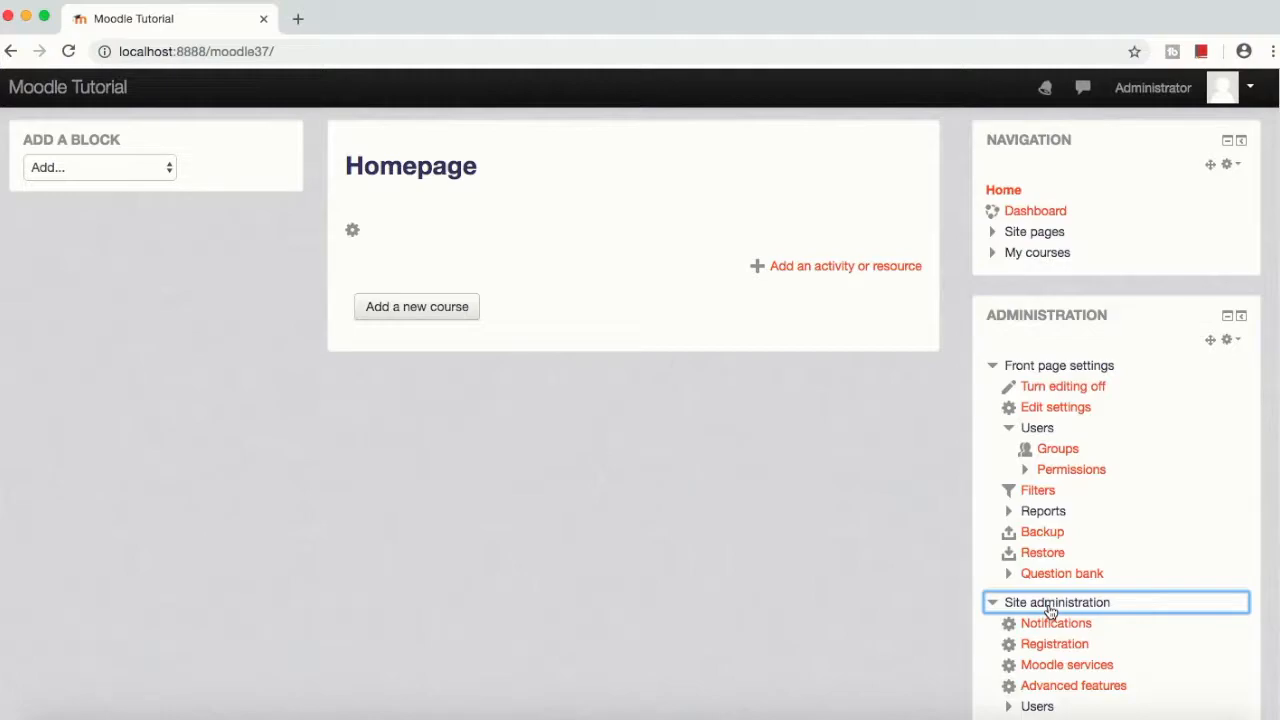
{"action": "scroll", "coordinate": [1050, 611], "scroll_direction": "down", "scroll_amount": 3}
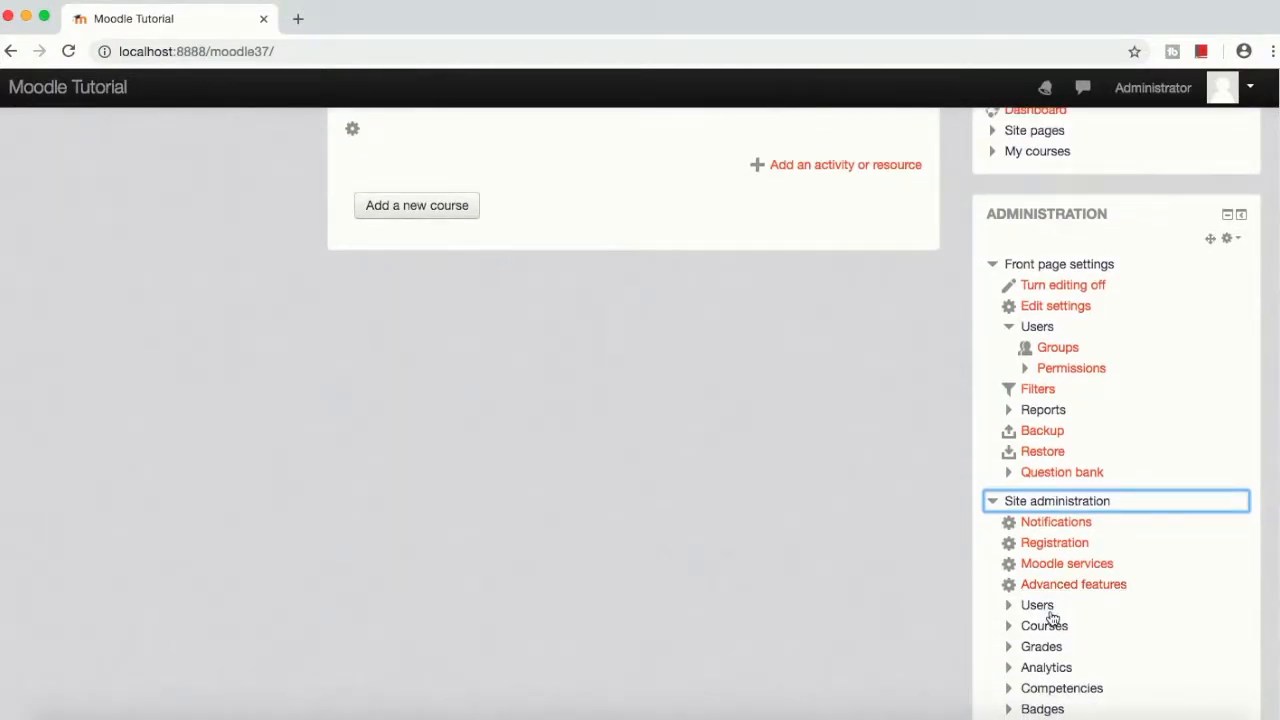
{"action": "left_click", "coordinate": [1047, 627]}
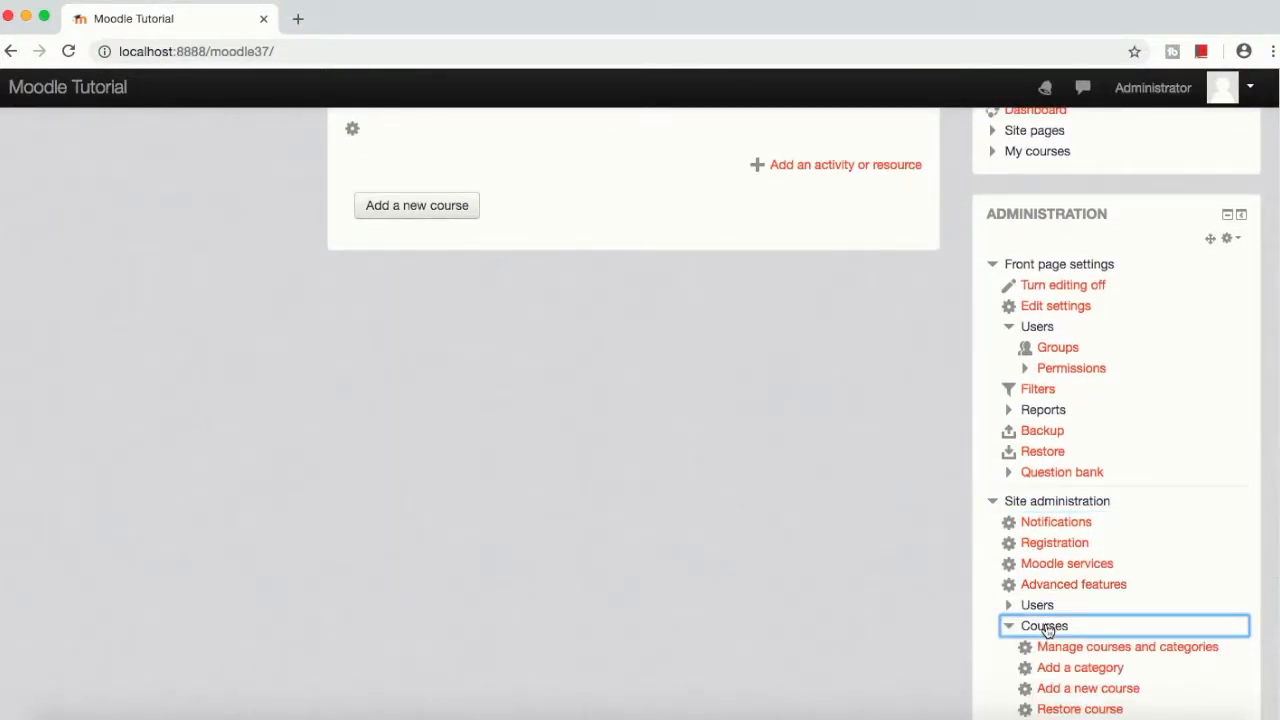
{"action": "left_click", "coordinate": [1074, 650]}
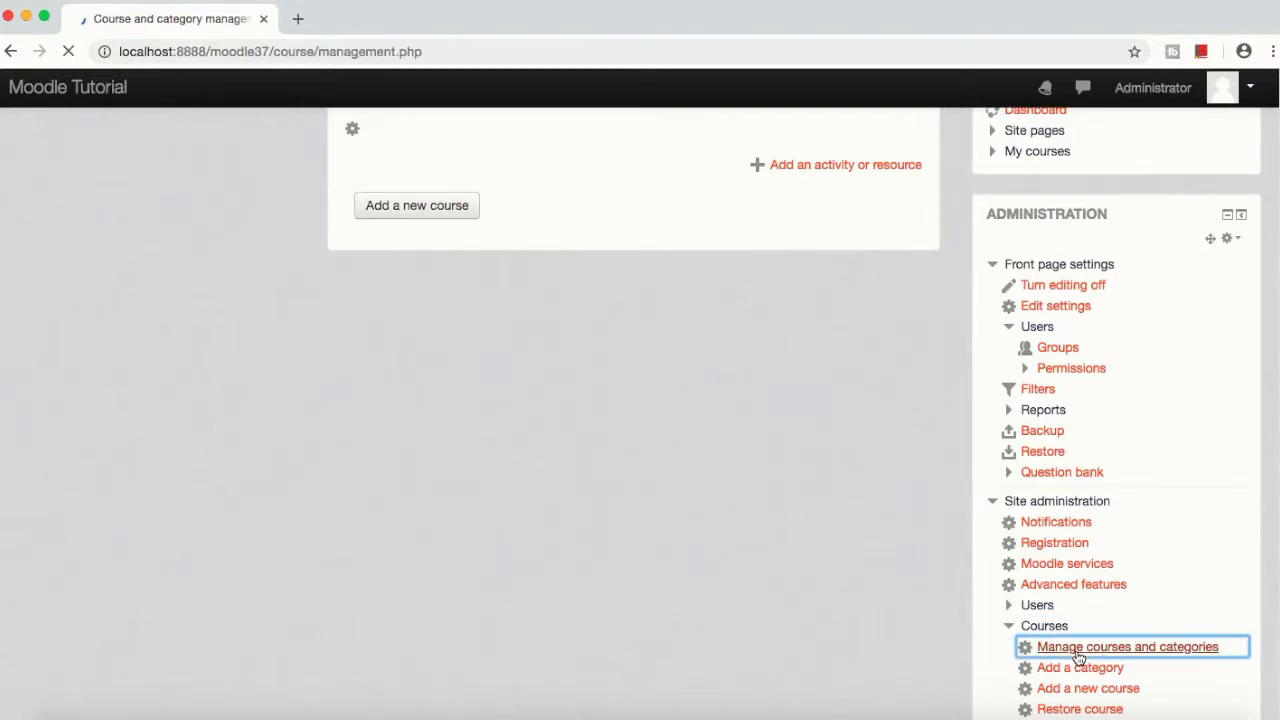
Step: Examine the category and site administration options available on the course and category management page
{"action": "scroll", "coordinate": [14, 414], "scroll_direction": "down", "scroll_amount": 5}
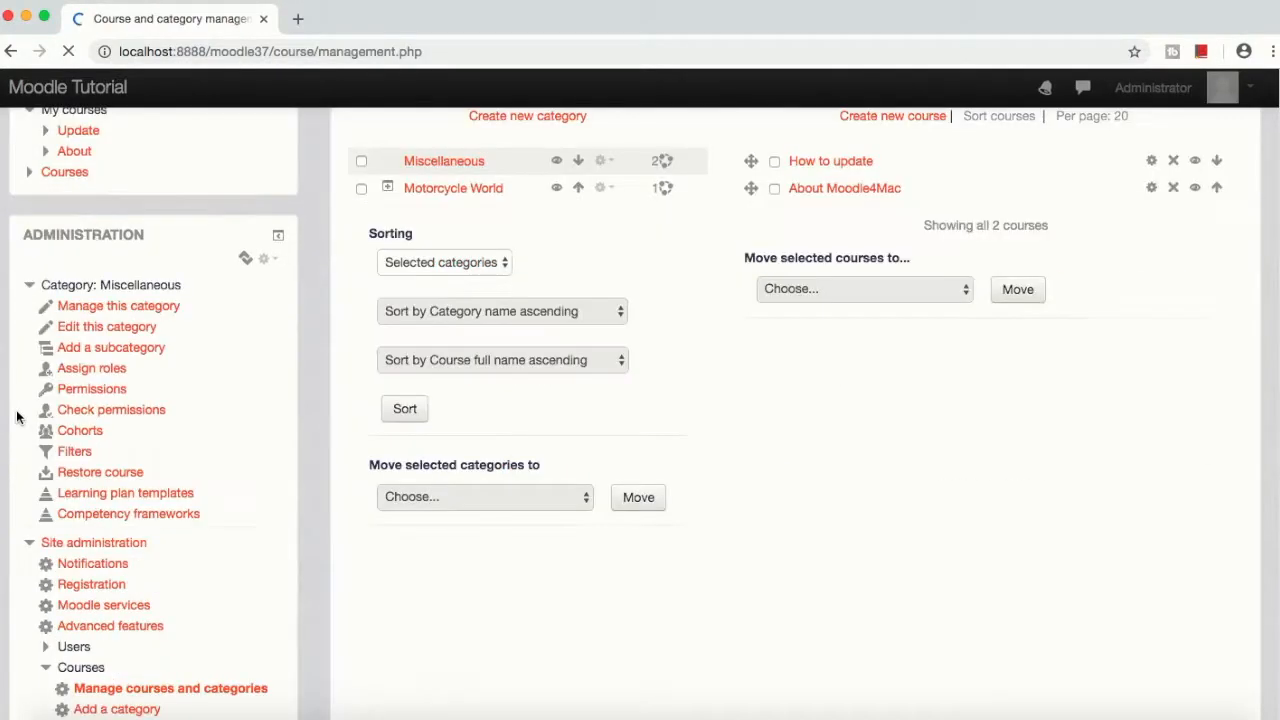
{"action": "left_click_drag", "start_coordinate": [48, 232], "coordinate": [110, 231]}
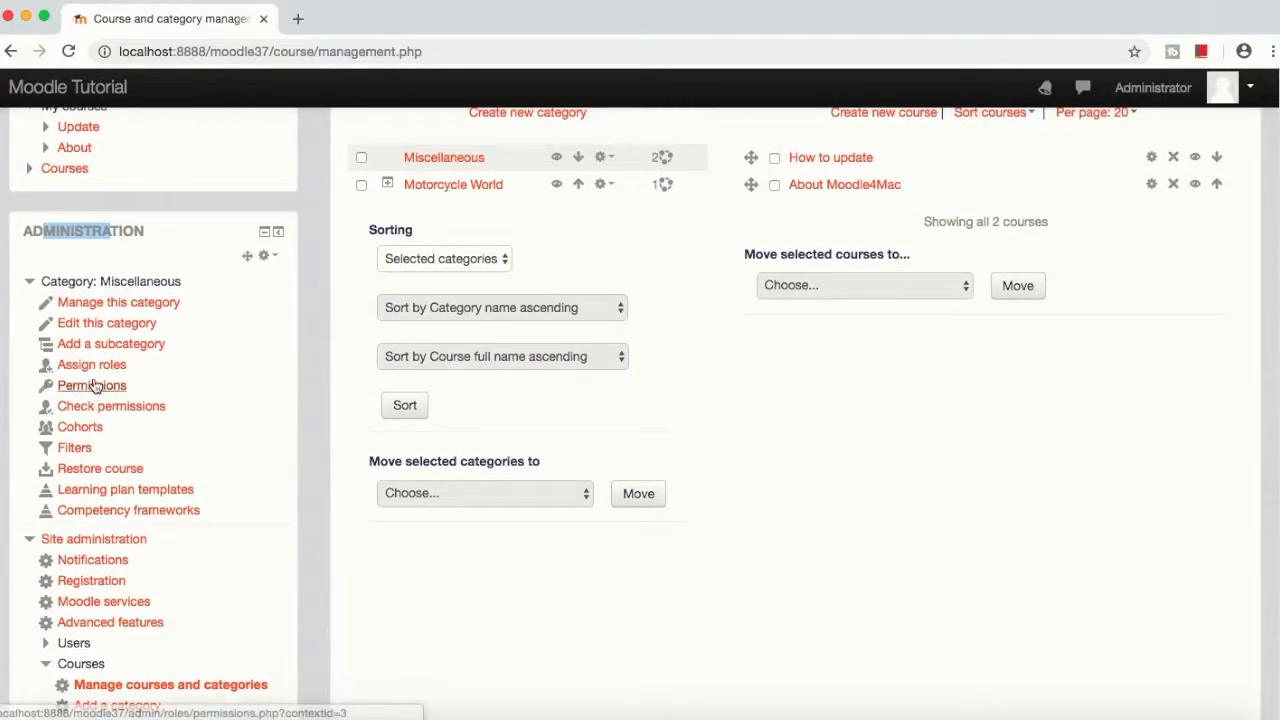
{"action": "scroll", "coordinate": [37, 429], "scroll_direction": "down", "scroll_amount": 2}
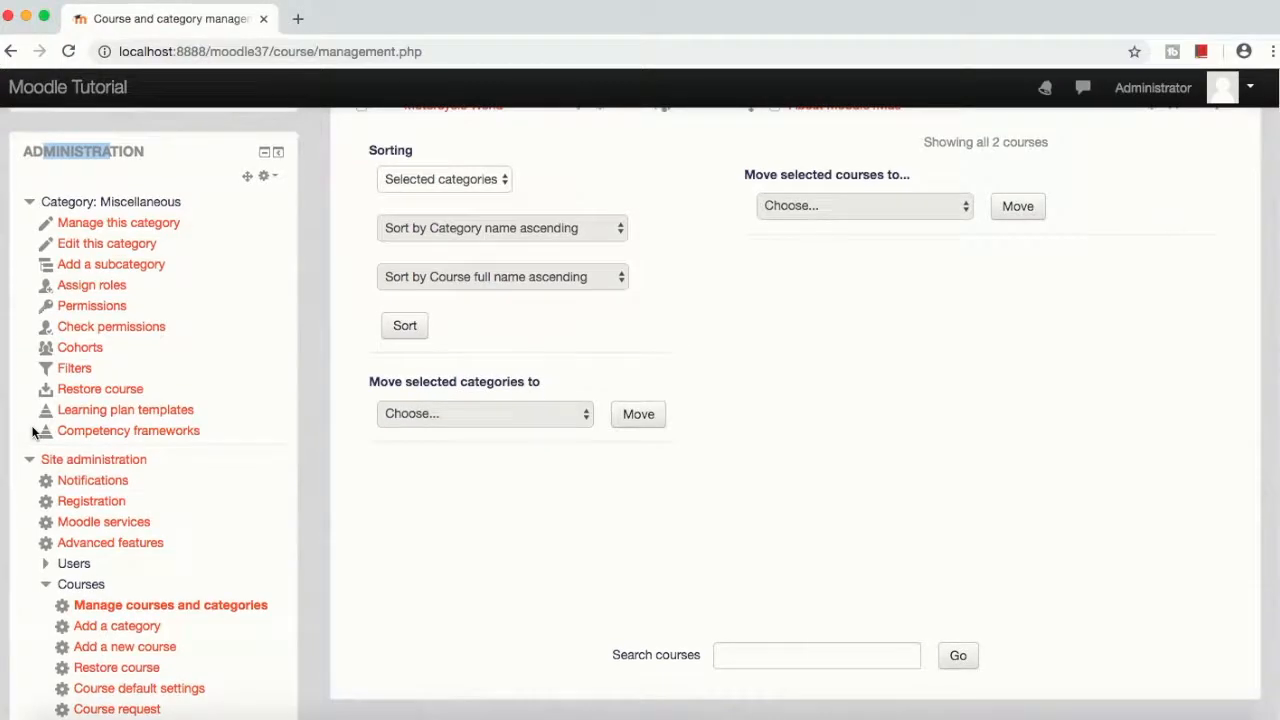
{"action": "scroll", "coordinate": [33, 432], "scroll_direction": "up", "scroll_amount": 1}
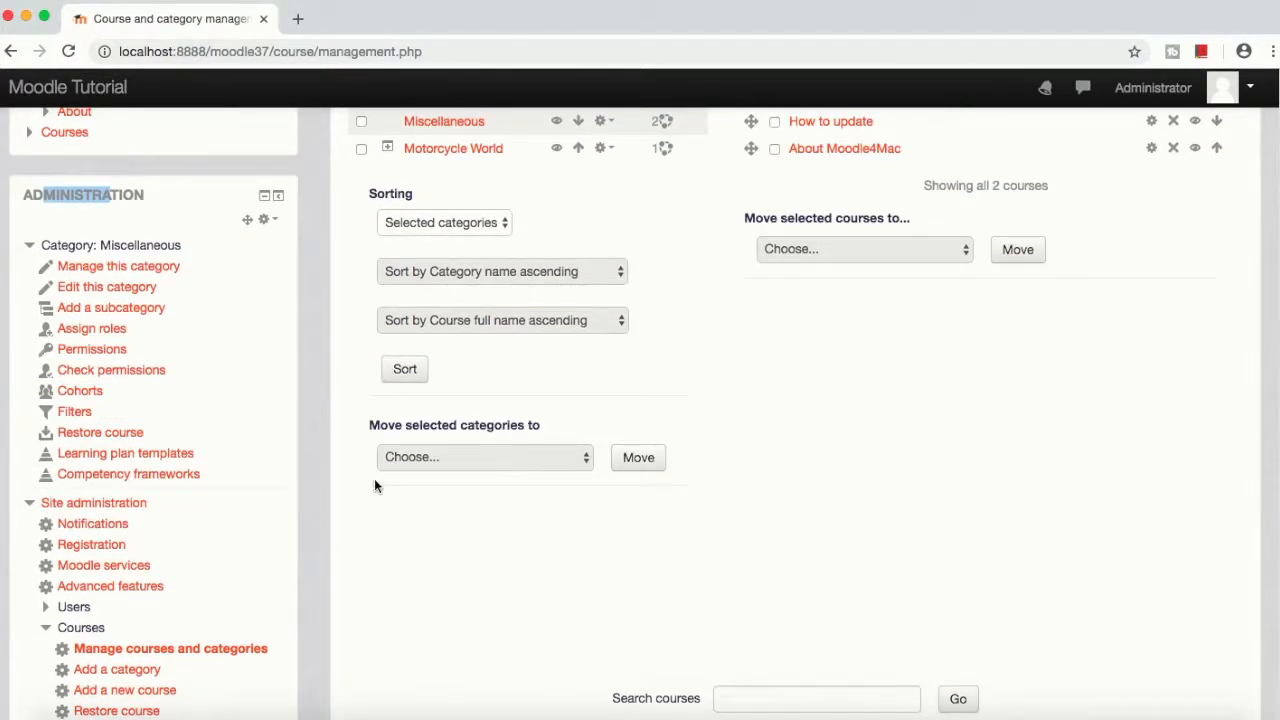
{"action": "scroll", "coordinate": [374, 478], "scroll_direction": "up", "scroll_amount": 1}
{"action": "scroll", "coordinate": [157, 489], "scroll_direction": "down", "scroll_amount": 3}
{"action": "scroll", "coordinate": [157, 492], "scroll_direction": "down", "scroll_amount": 2}
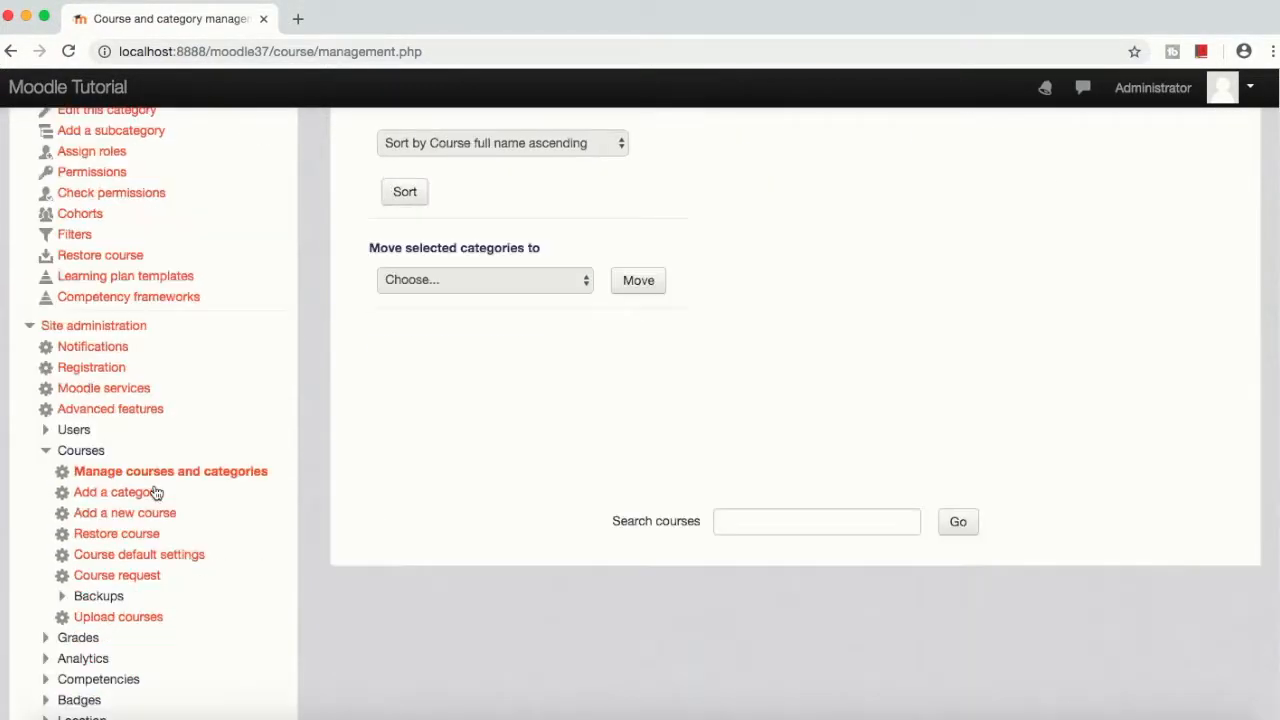
{"action": "scroll", "coordinate": [157, 493], "scroll_direction": "down", "scroll_amount": 2}
{"action": "scroll", "coordinate": [157, 492], "scroll_direction": "up", "scroll_amount": 4}
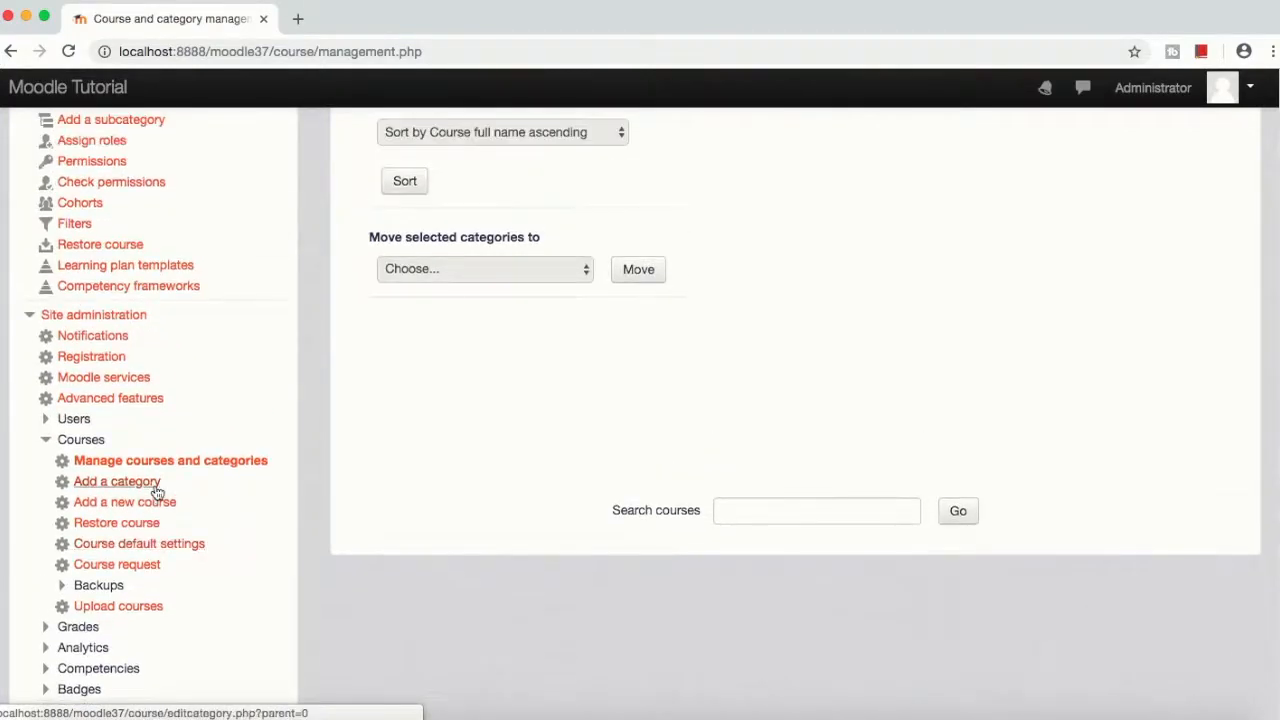
{"action": "scroll", "coordinate": [162, 490], "scroll_direction": "up", "scroll_amount": 2}
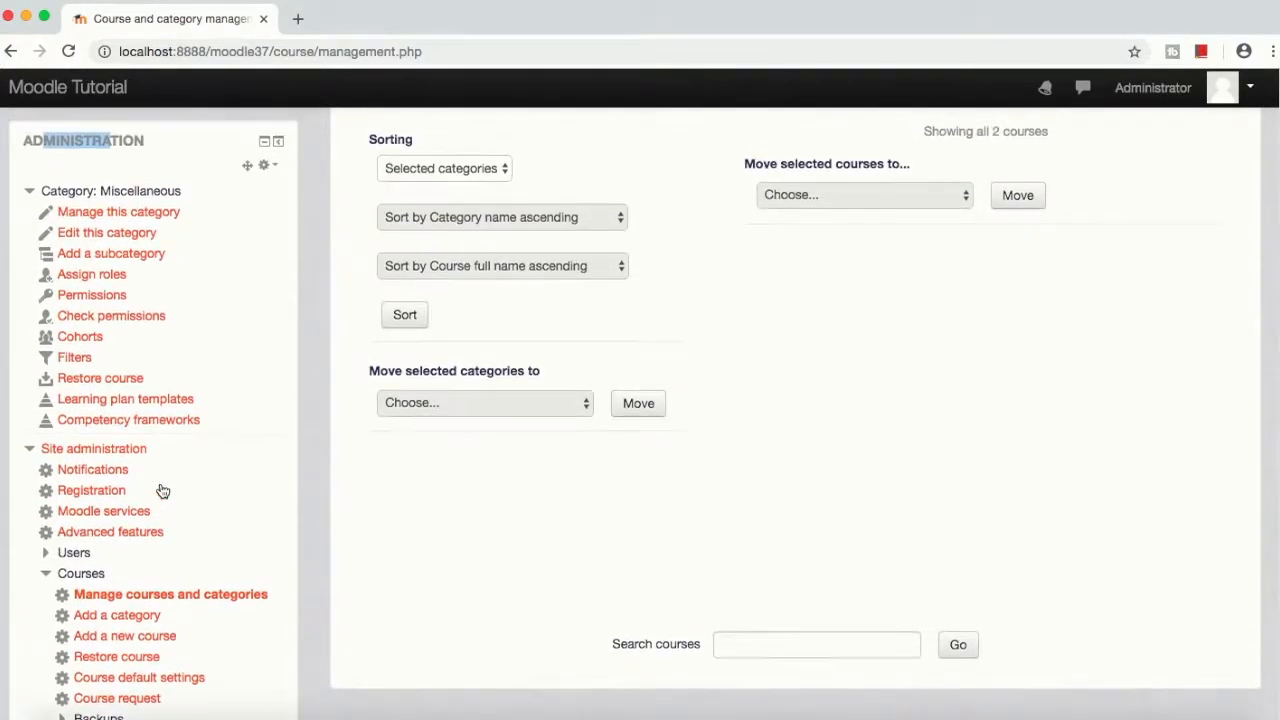
{"action": "scroll", "coordinate": [159, 489], "scroll_direction": "up", "scroll_amount": 1}
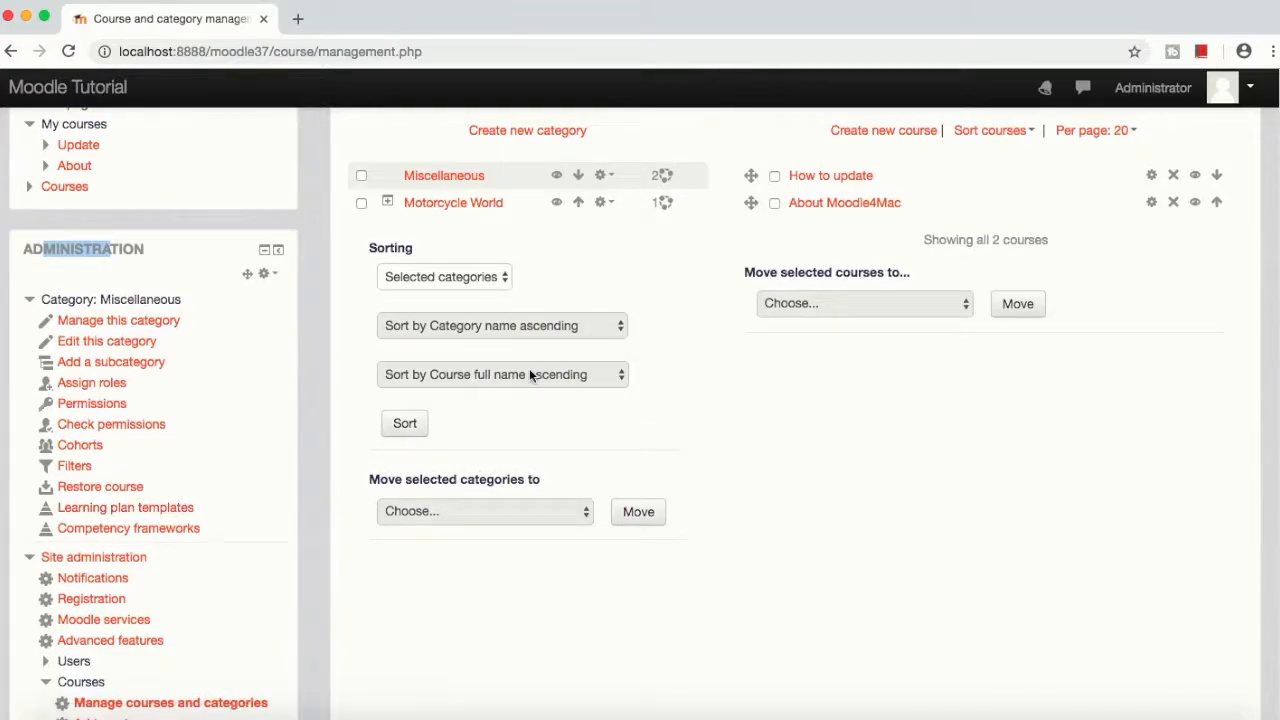
Step: Show the Motorcycle World category and select its course "How to ride a Motorcycle" to view its details
{"action": "left_click", "coordinate": [451, 210]}
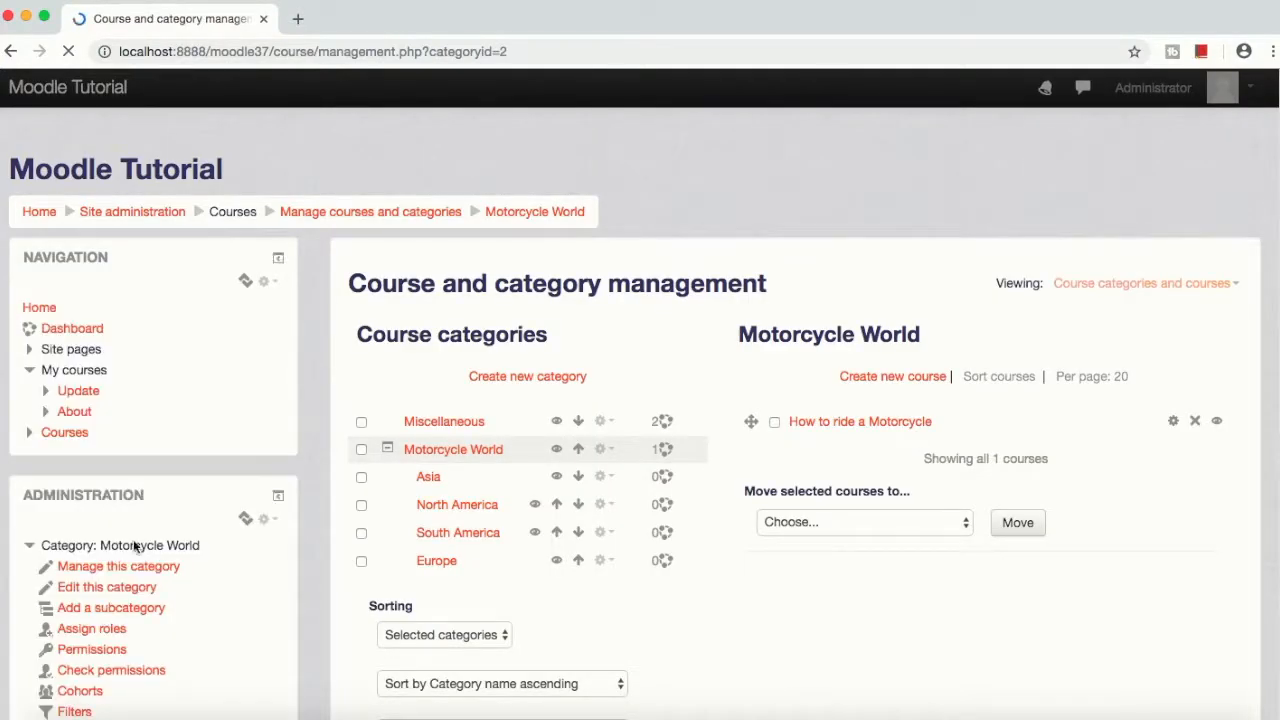
{"action": "scroll", "coordinate": [133, 545], "scroll_direction": "down", "scroll_amount": 3}
{"action": "scroll", "coordinate": [140, 546], "scroll_direction": "up", "scroll_amount": 1}
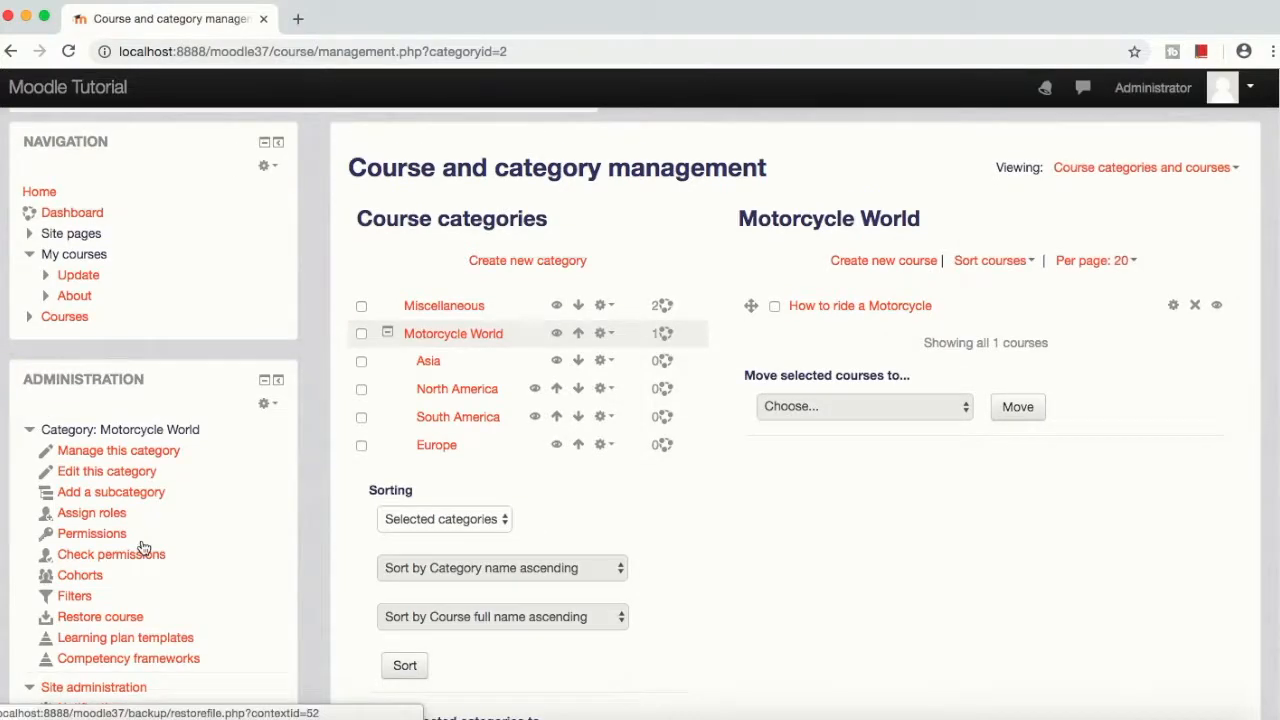
{"action": "left_click", "coordinate": [857, 310]}
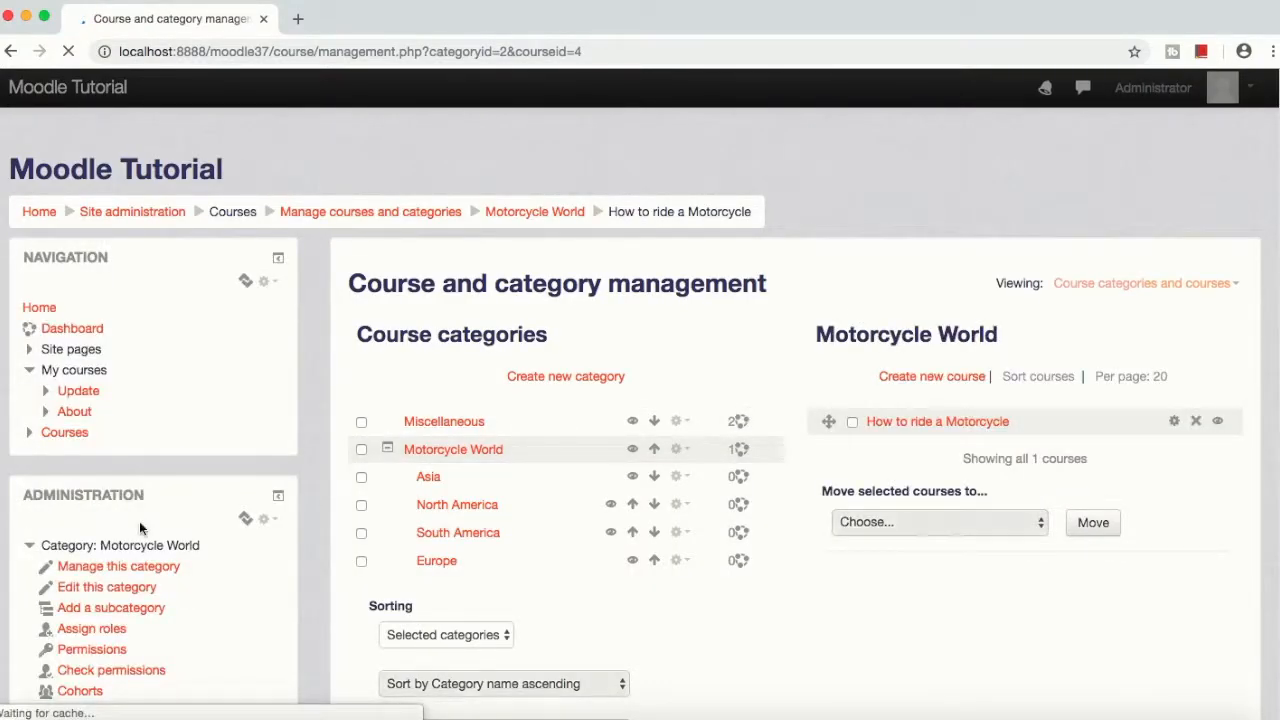
{"action": "scroll", "coordinate": [139, 521], "scroll_direction": "down", "scroll_amount": 3}
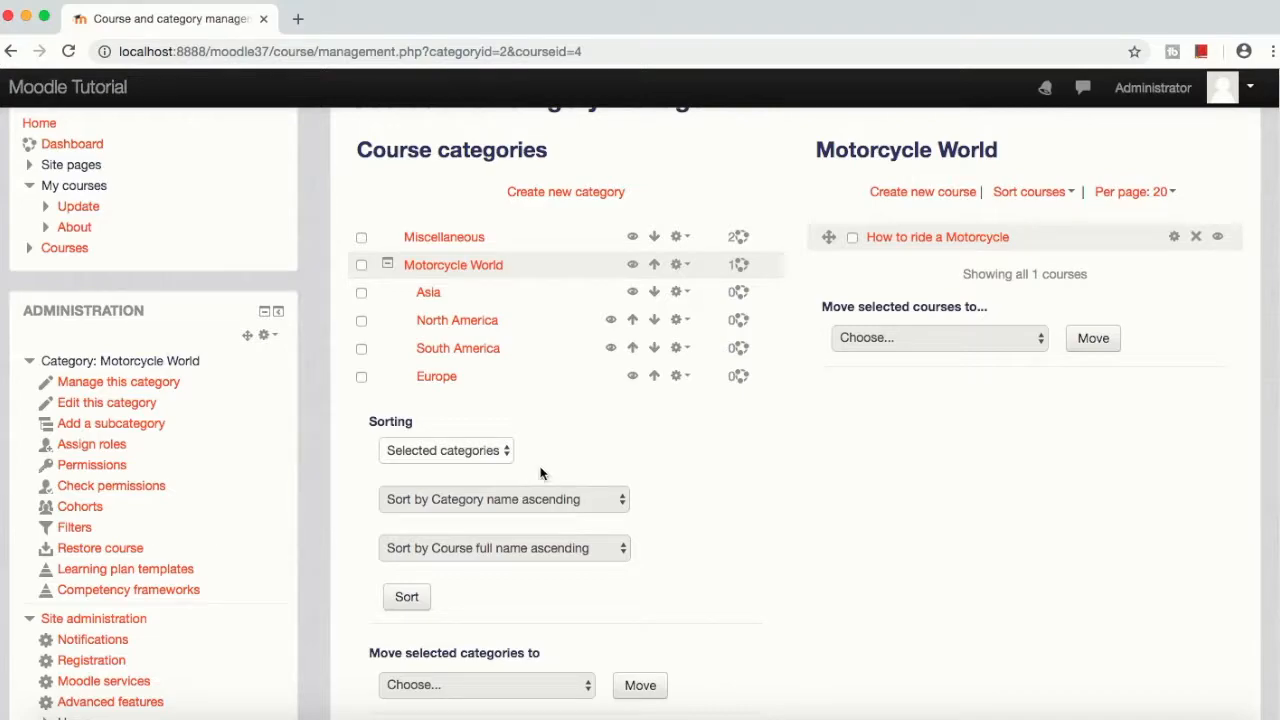
{"action": "scroll", "coordinate": [920, 470], "scroll_direction": "down", "scroll_amount": 5}
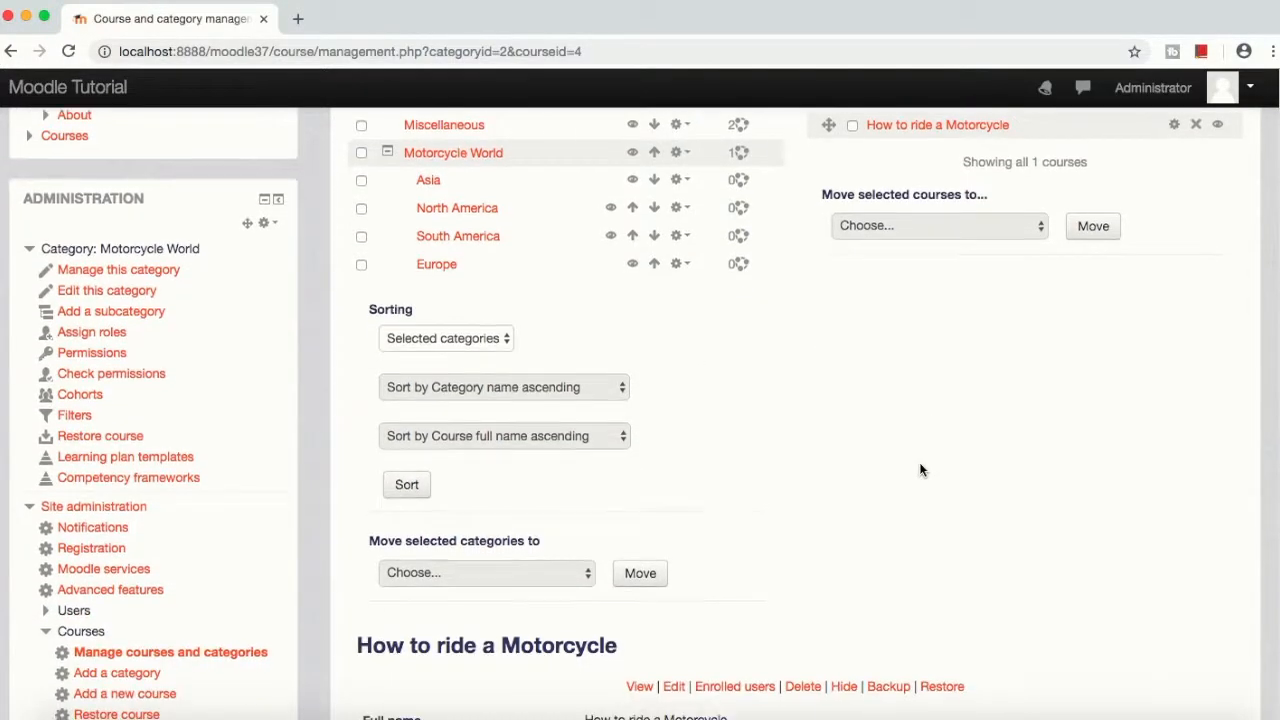
{"action": "scroll", "coordinate": [920, 468], "scroll_direction": "up", "scroll_amount": 3}
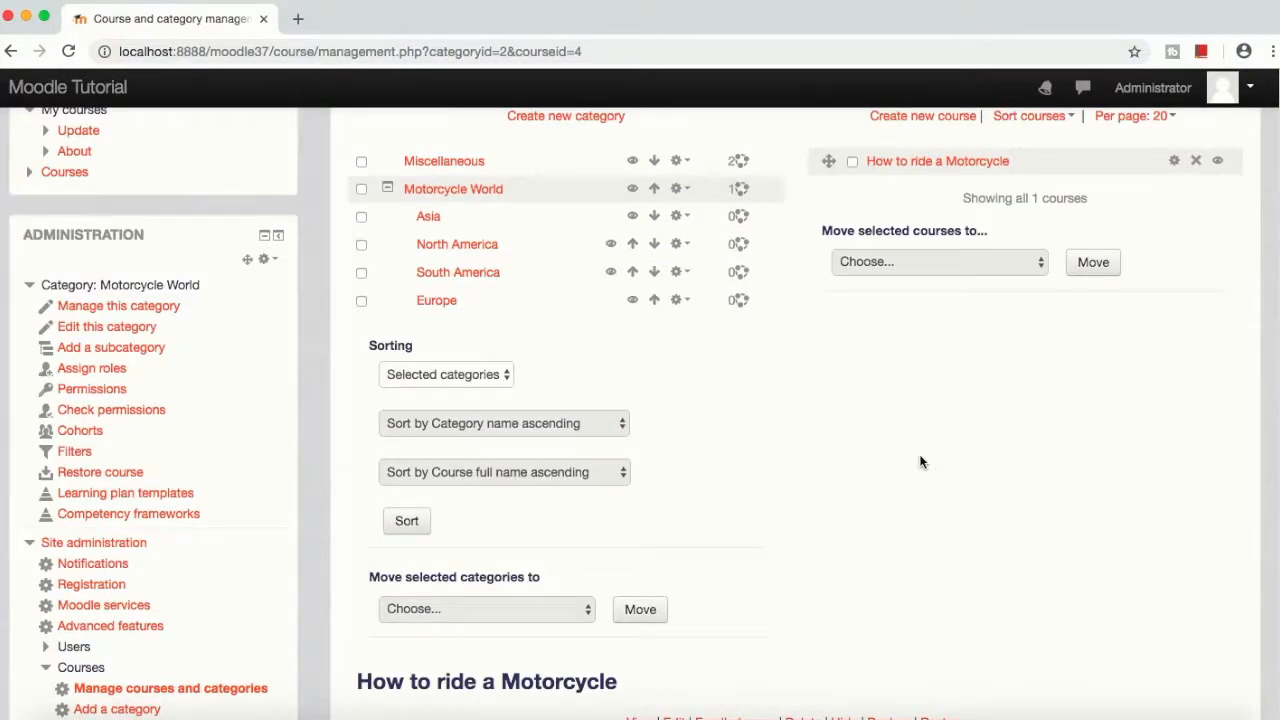
Step: Open the settings of the course "How to ride a Motorcycle" and go on to its participants list
{"action": "left_click", "coordinate": [1175, 164]}
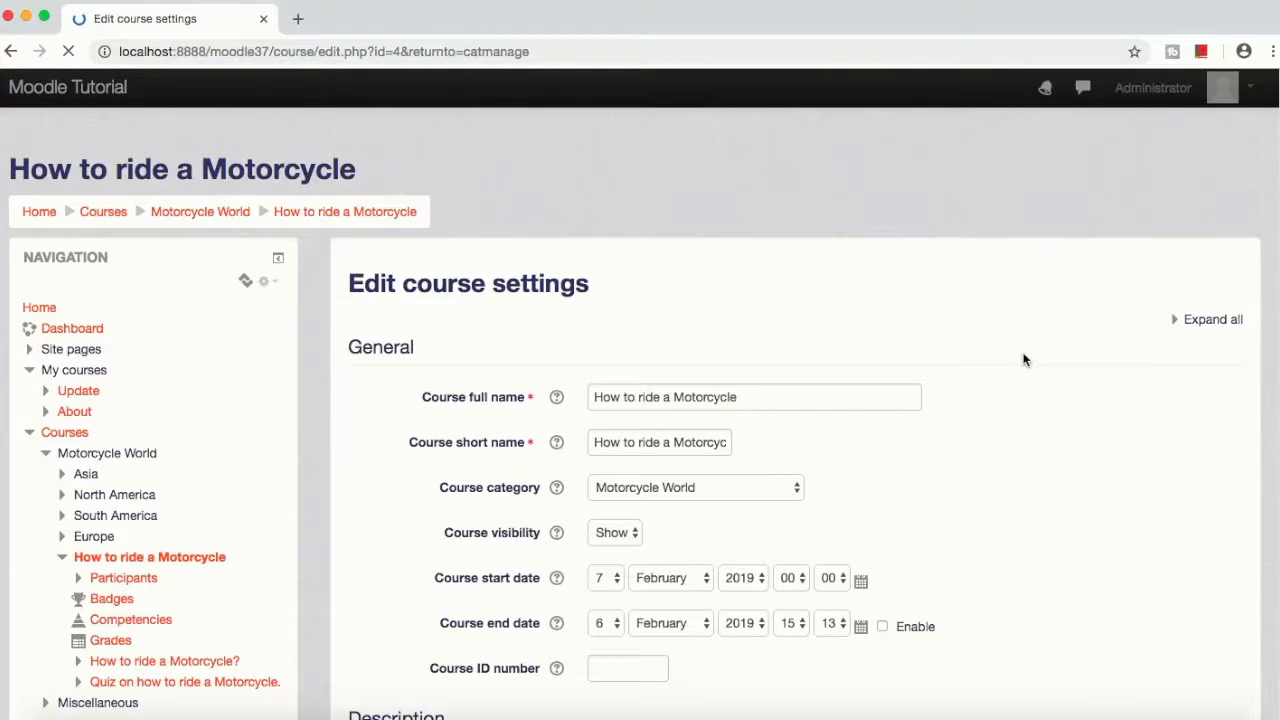
{"action": "scroll", "coordinate": [1018, 365], "scroll_direction": "down", "scroll_amount": 1}
{"action": "scroll", "coordinate": [1018, 359], "scroll_direction": "down", "scroll_amount": 1}
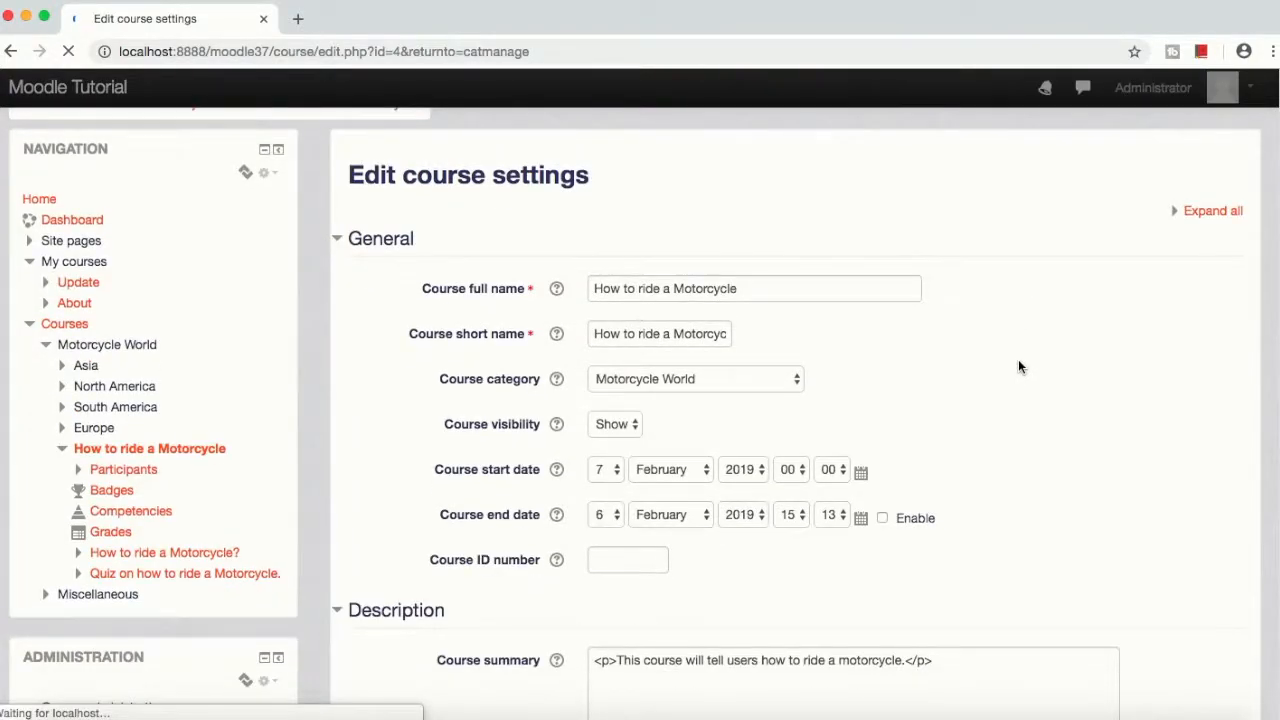
{"action": "scroll", "coordinate": [130, 473], "scroll_direction": "down", "scroll_amount": 1}
{"action": "left_click", "coordinate": [118, 437]}
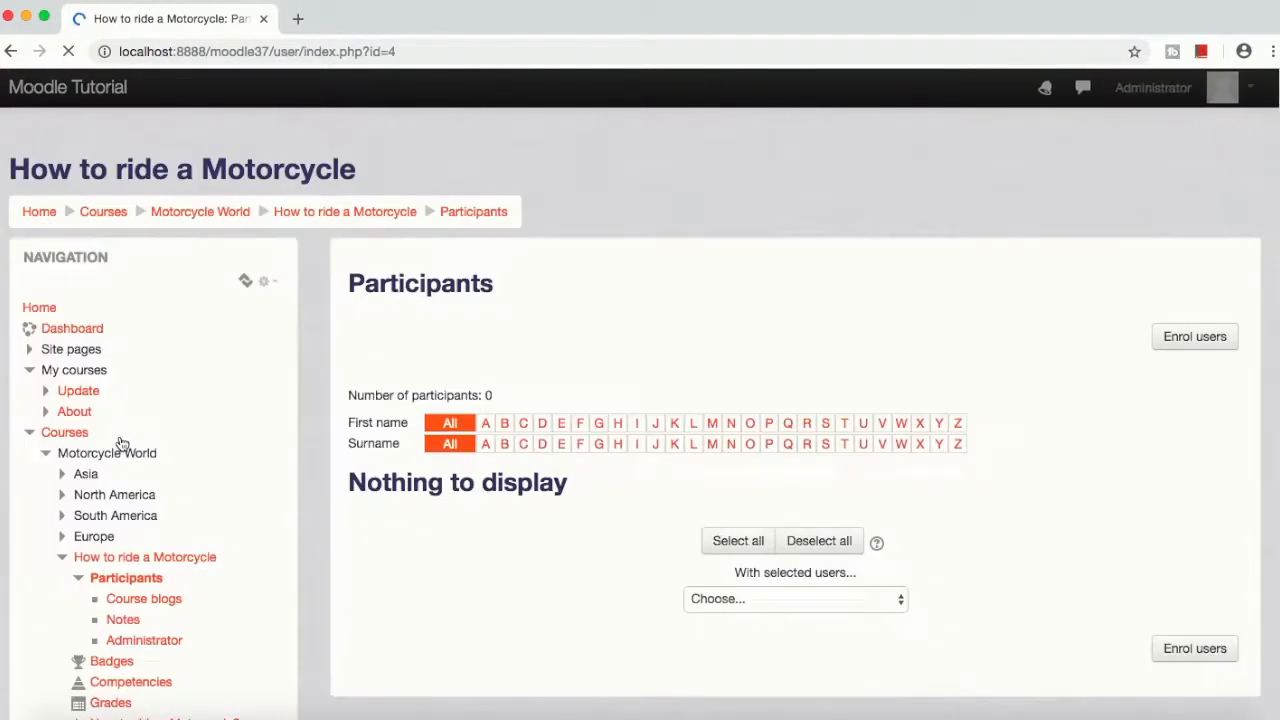
Step: Enrol the non-administrator user in the course as Student, keeping the unlimited enrolment duration and today as the start
{"action": "scroll", "coordinate": [900, 380], "scroll_direction": "down", "scroll_amount": 1}
{"action": "left_click", "coordinate": [1177, 328]}
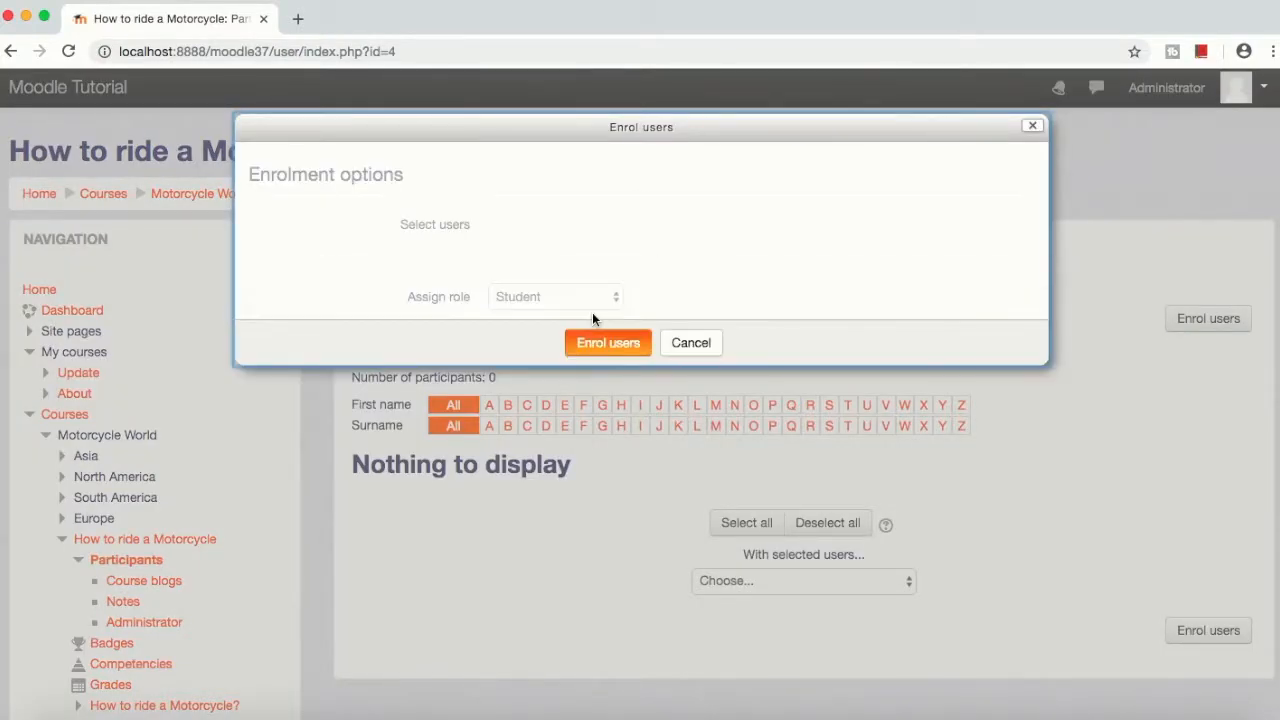
{"action": "left_click", "coordinate": [549, 301]}
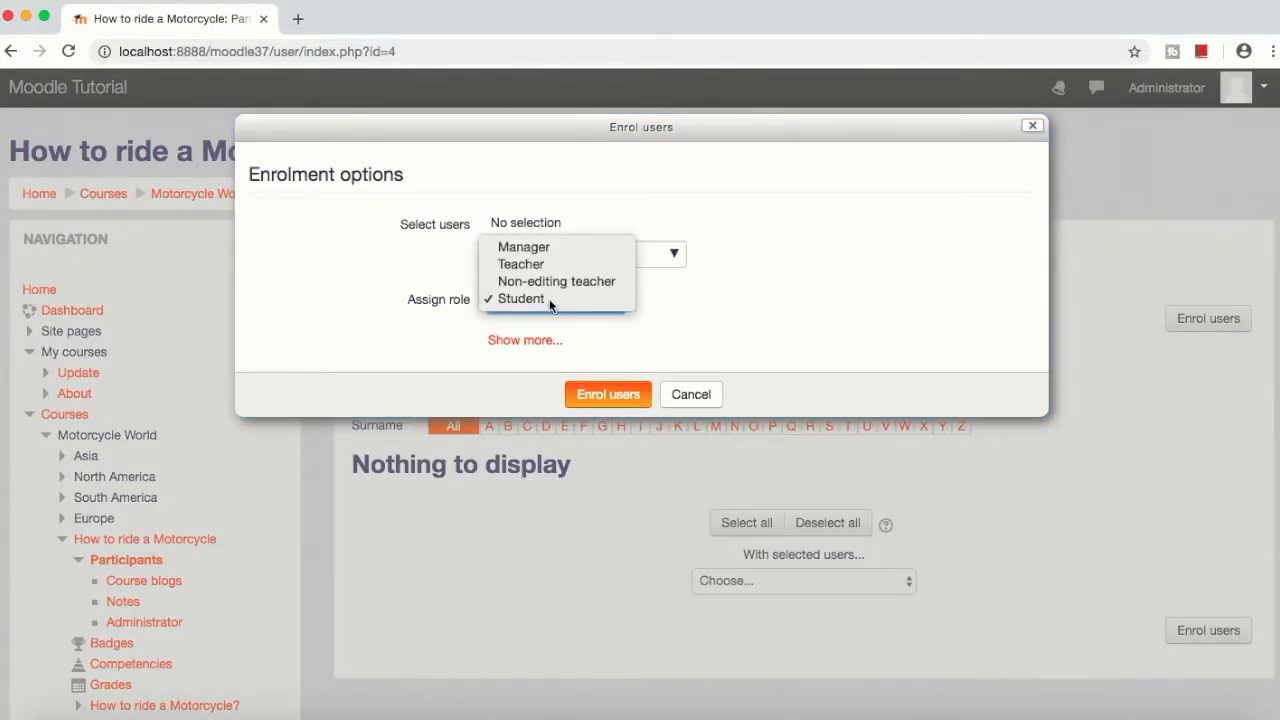
{"action": "left_click", "coordinate": [549, 299]}
{"action": "left_click", "coordinate": [583, 251]}
{"action": "left_click", "coordinate": [656, 256]}
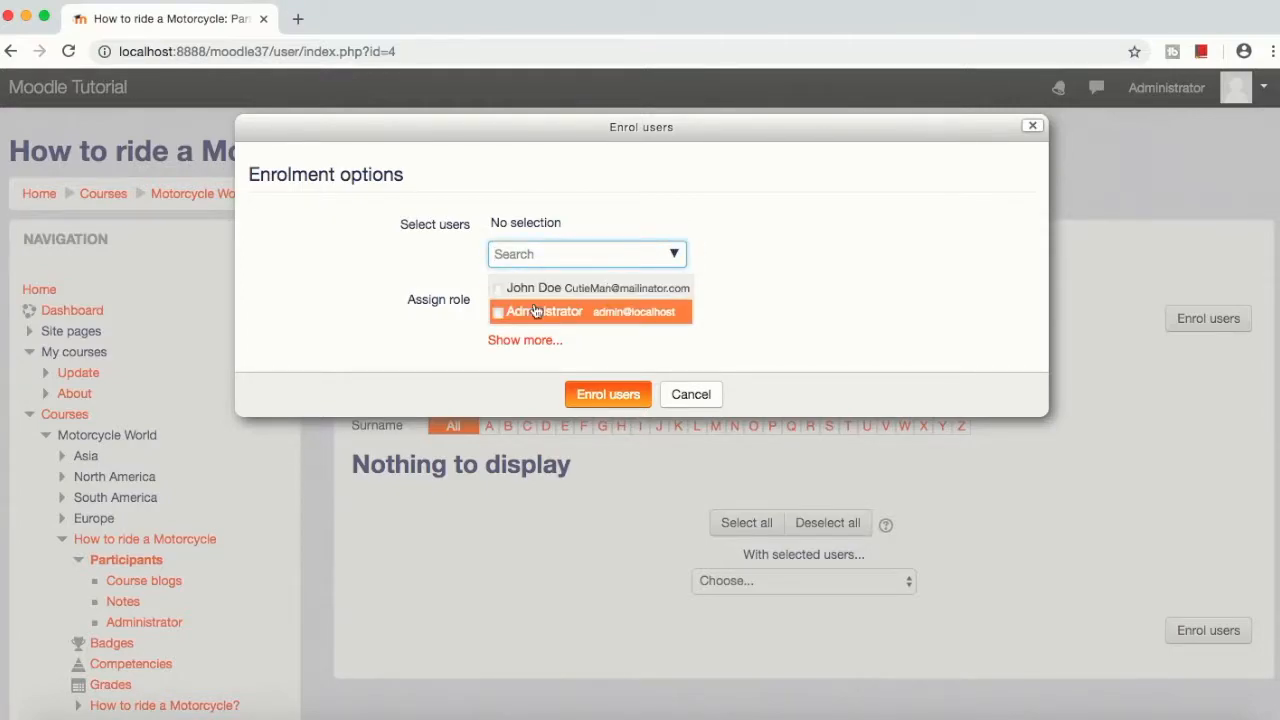
{"action": "left_click", "coordinate": [599, 291]}
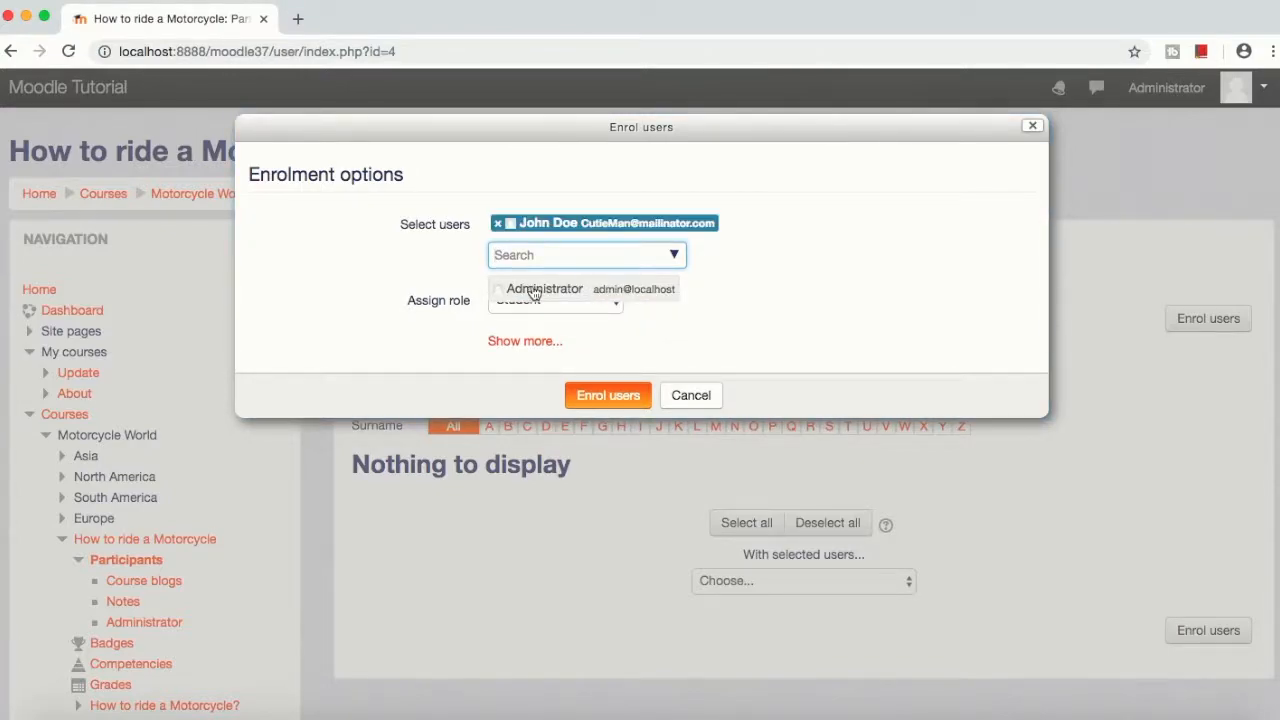
{"action": "left_click", "coordinate": [740, 310]}
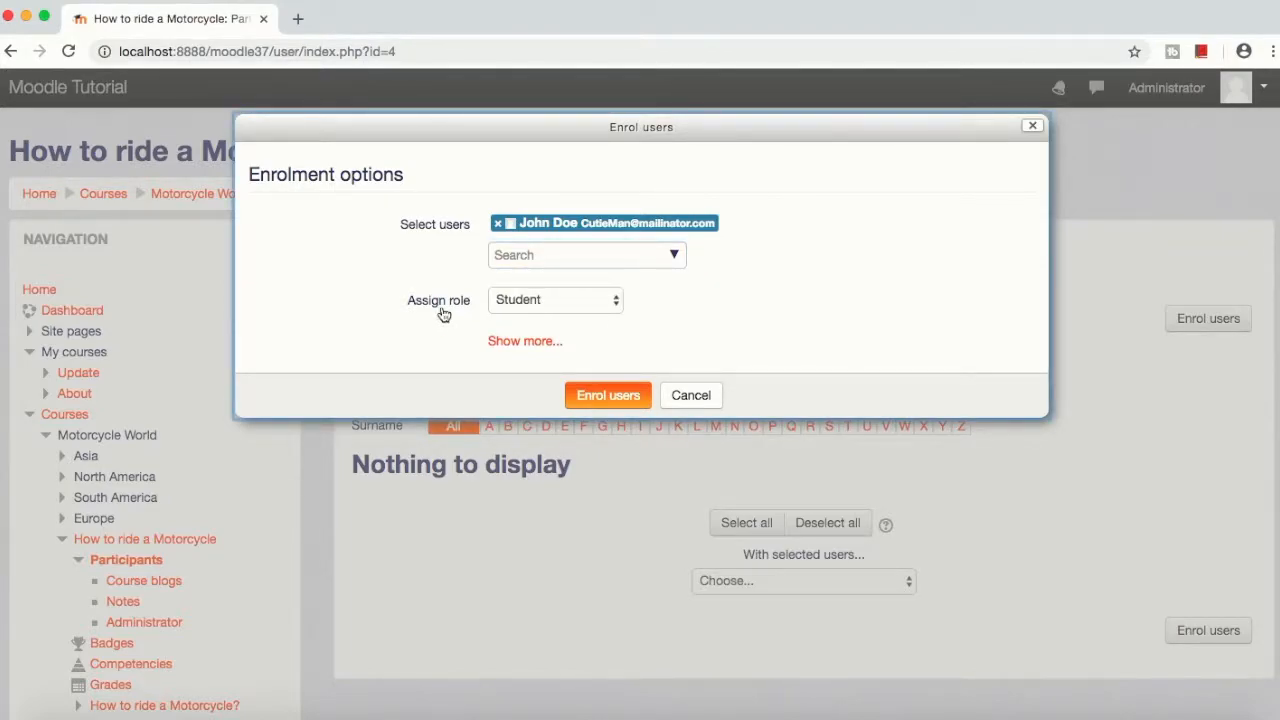
{"action": "left_click", "coordinate": [528, 340]}
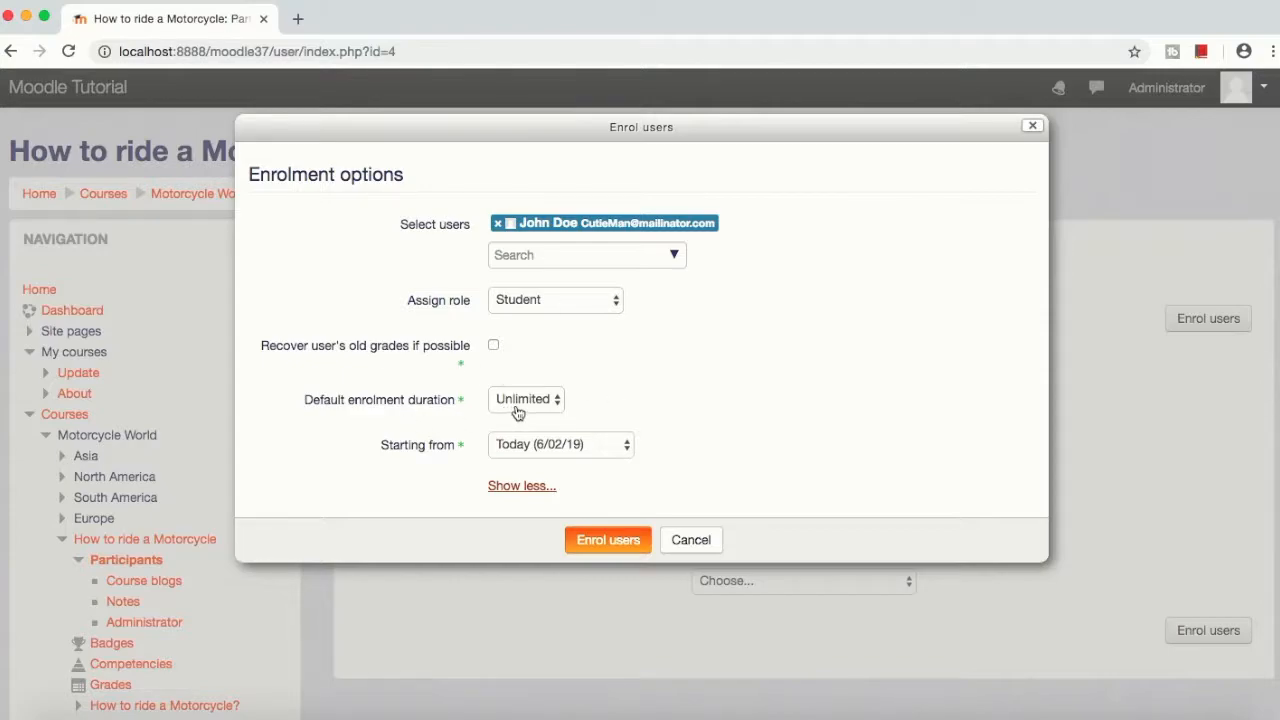
{"action": "left_click", "coordinate": [598, 545]}
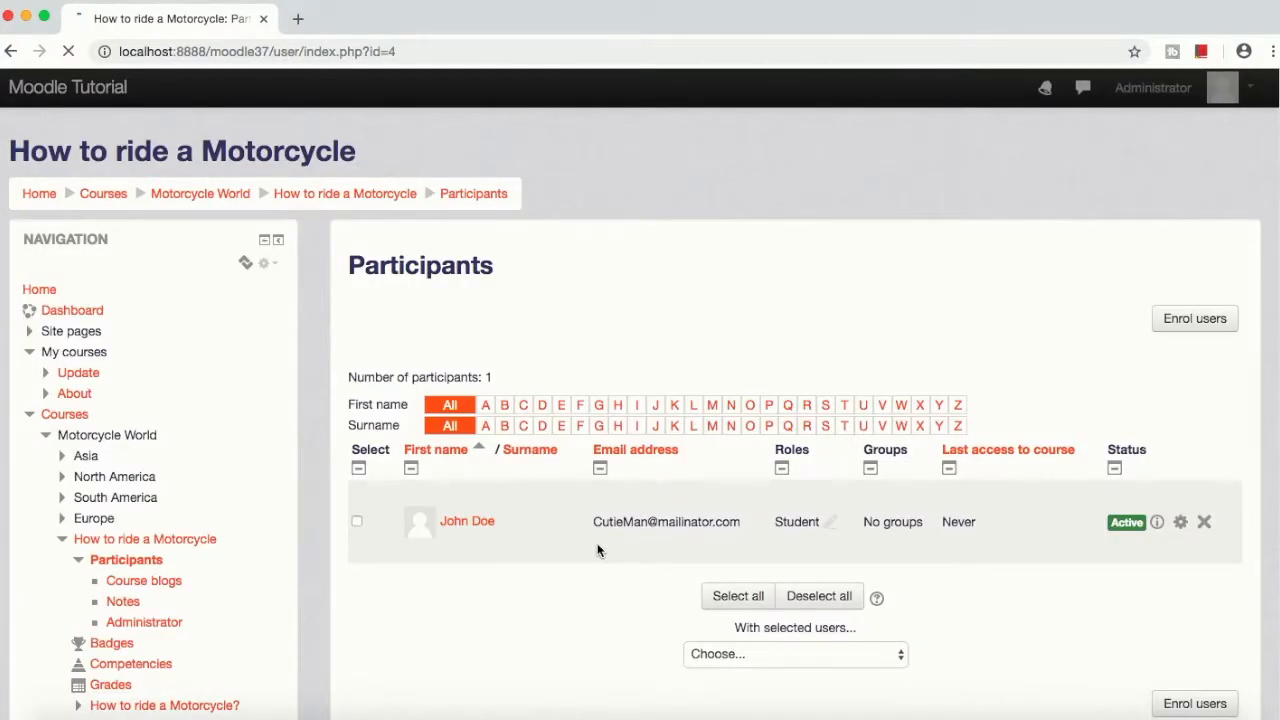
Step: Log out of the administrator account and open the site's login page
{"action": "left_click", "coordinate": [1250, 90]}
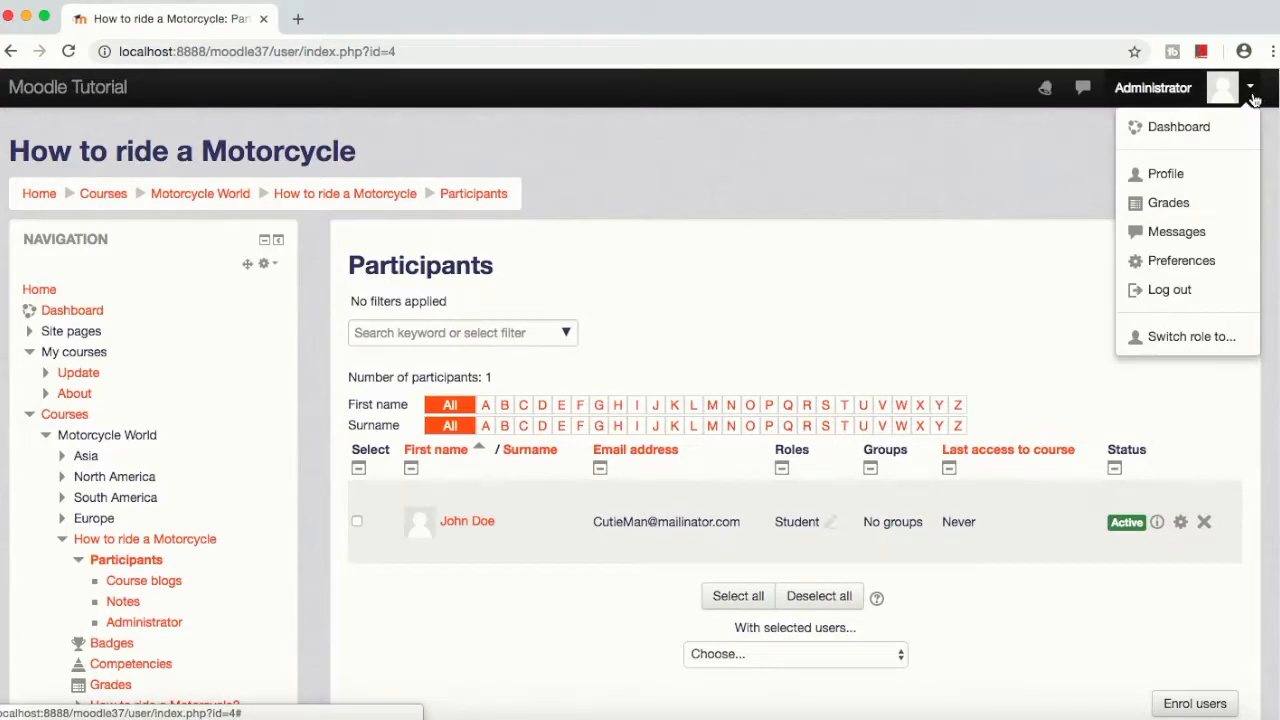
{"action": "left_click", "coordinate": [1167, 289]}
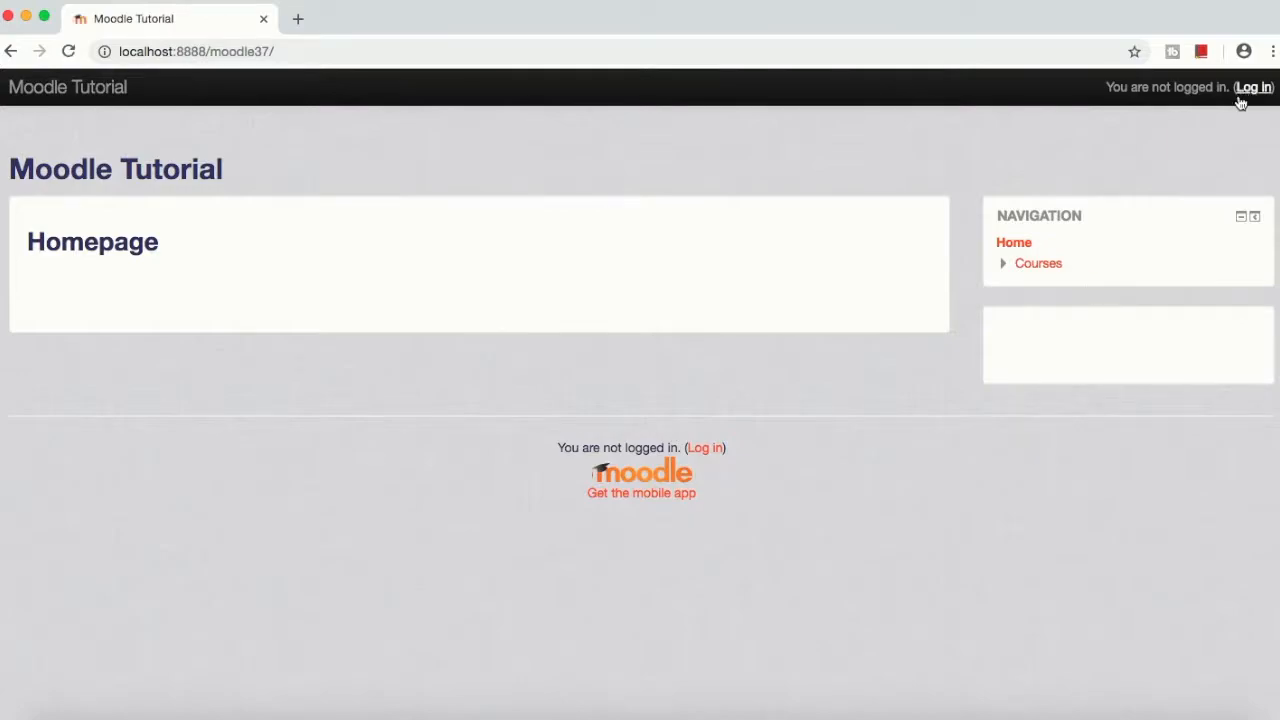
{"action": "left_click", "coordinate": [1240, 90]}
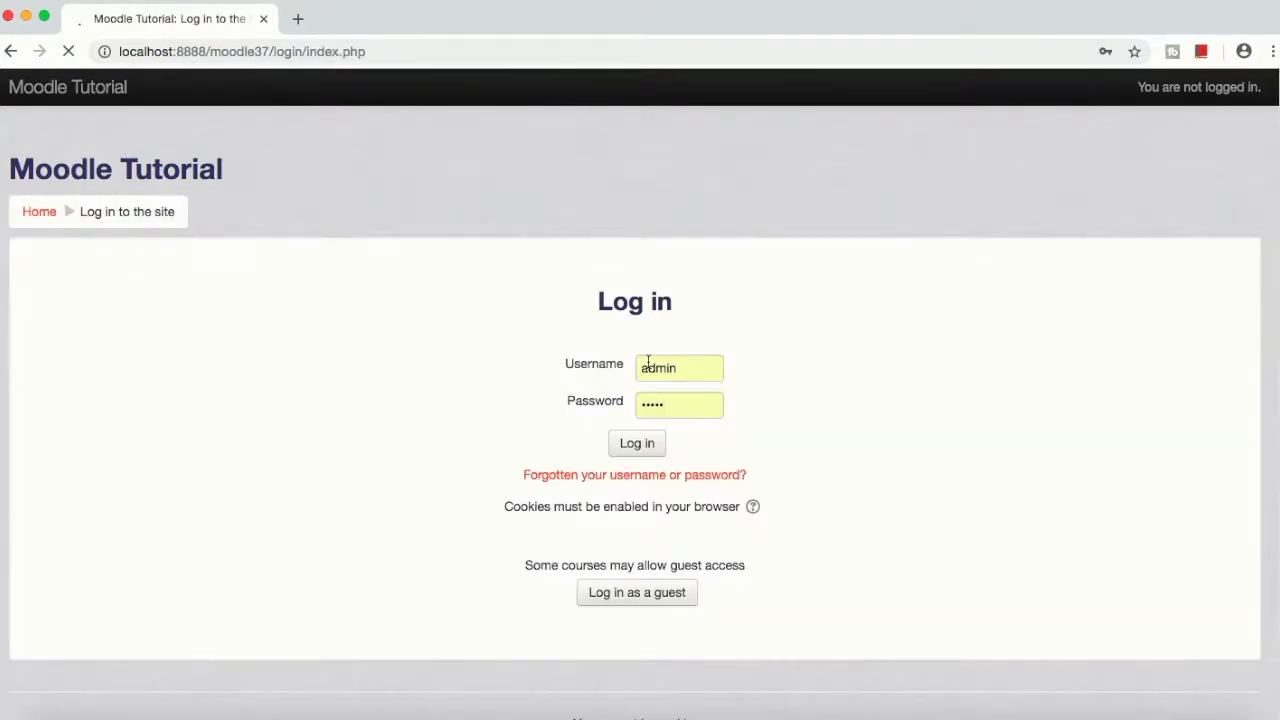
Step: Log in to the site with the enrolled student's username and saved account password
{"action": "left_click", "coordinate": [672, 362]}
{"action": "left_click", "coordinate": [686, 470]}
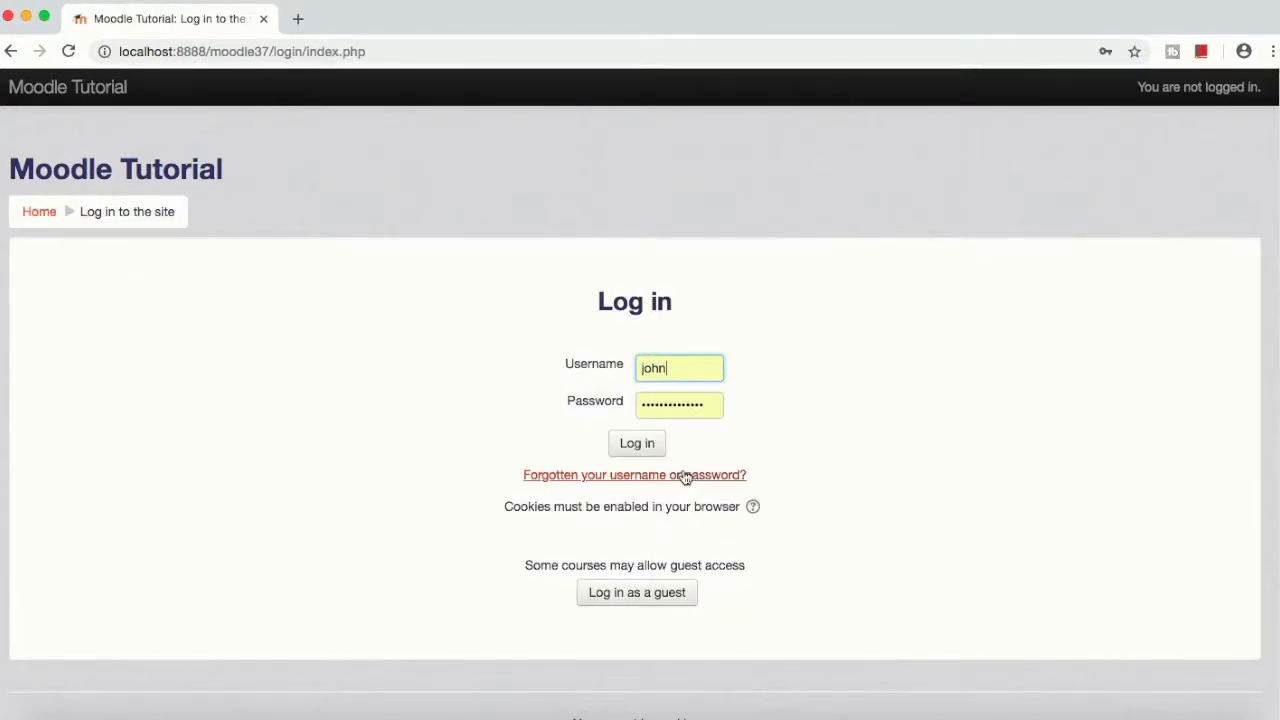
{"action": "left_click", "coordinate": [643, 445]}
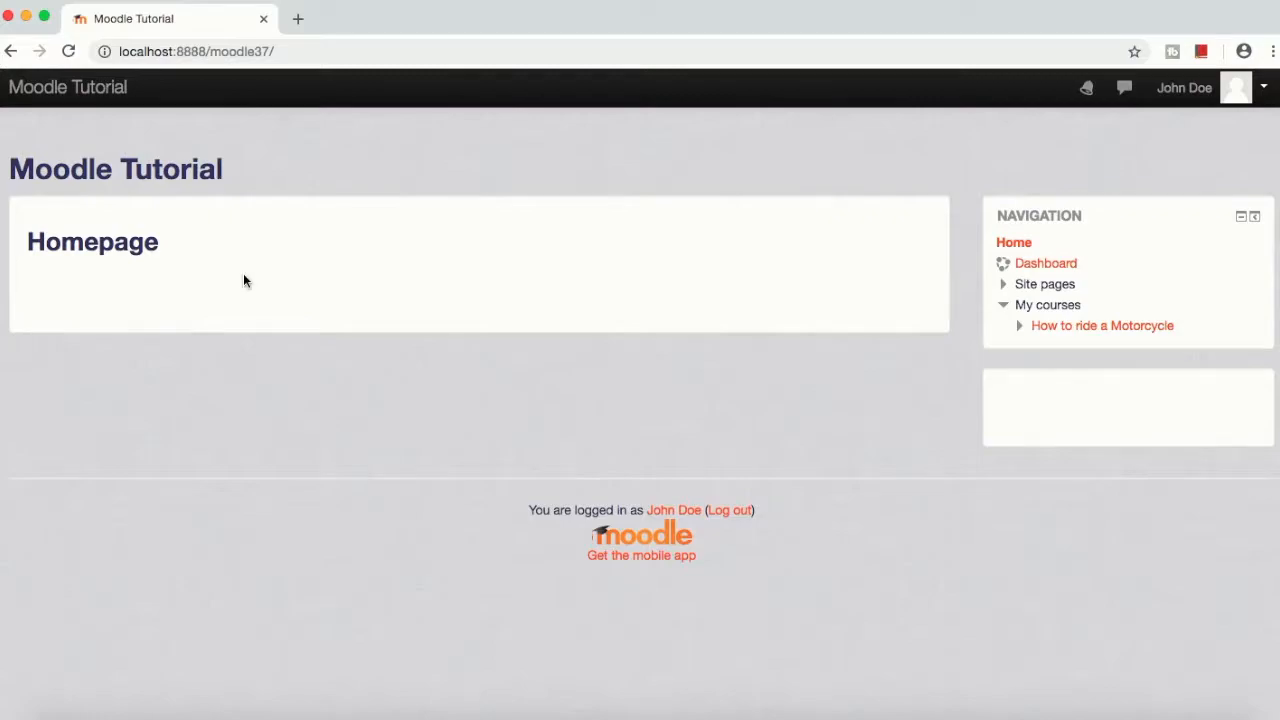
Step: Go through the dashboard to the course "How to ride a Motorcycle", ending the user tours on both pages
{"action": "left_click", "coordinate": [1031, 268]}
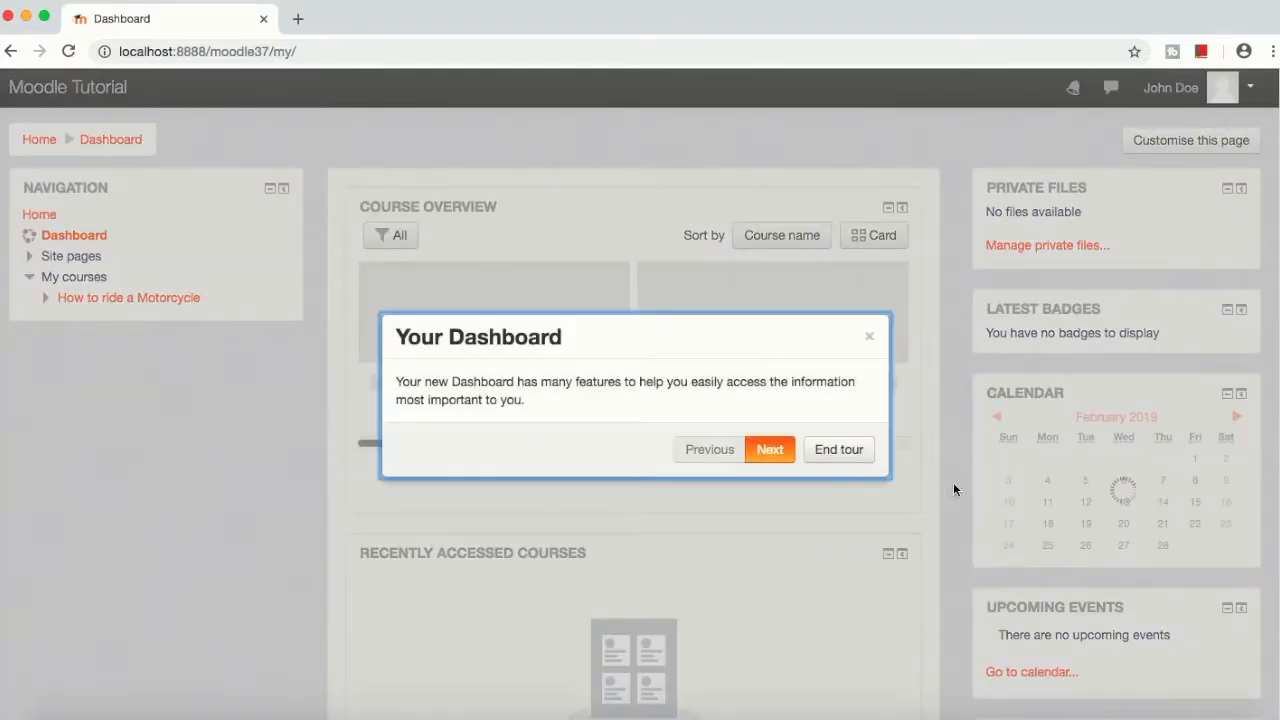
{"action": "left_click", "coordinate": [838, 450]}
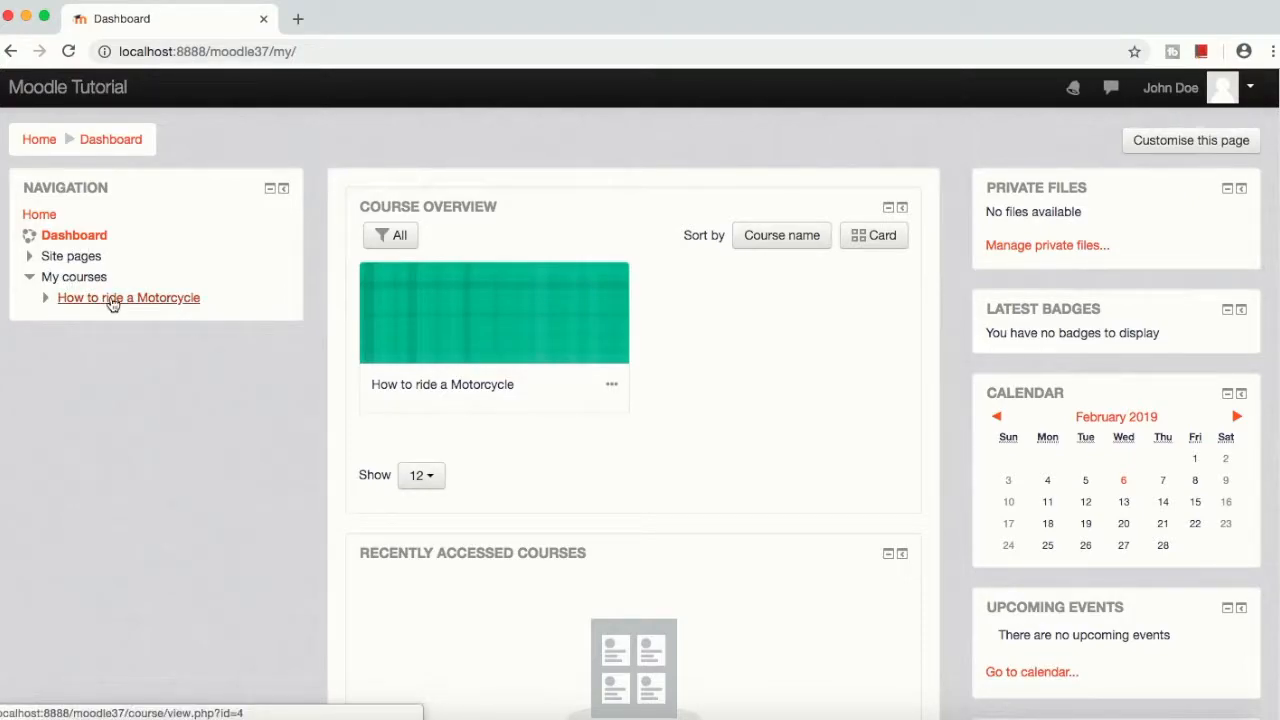
{"action": "left_click", "coordinate": [112, 300]}
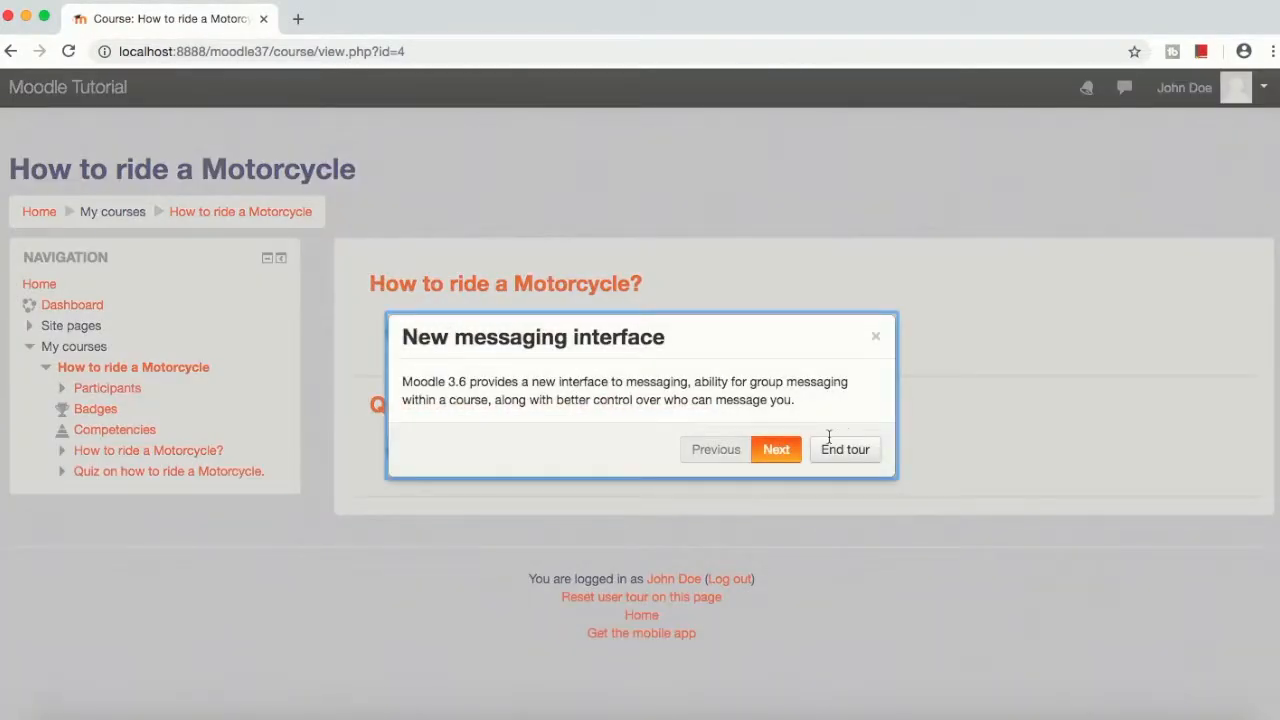
{"action": "left_click", "coordinate": [840, 451]}
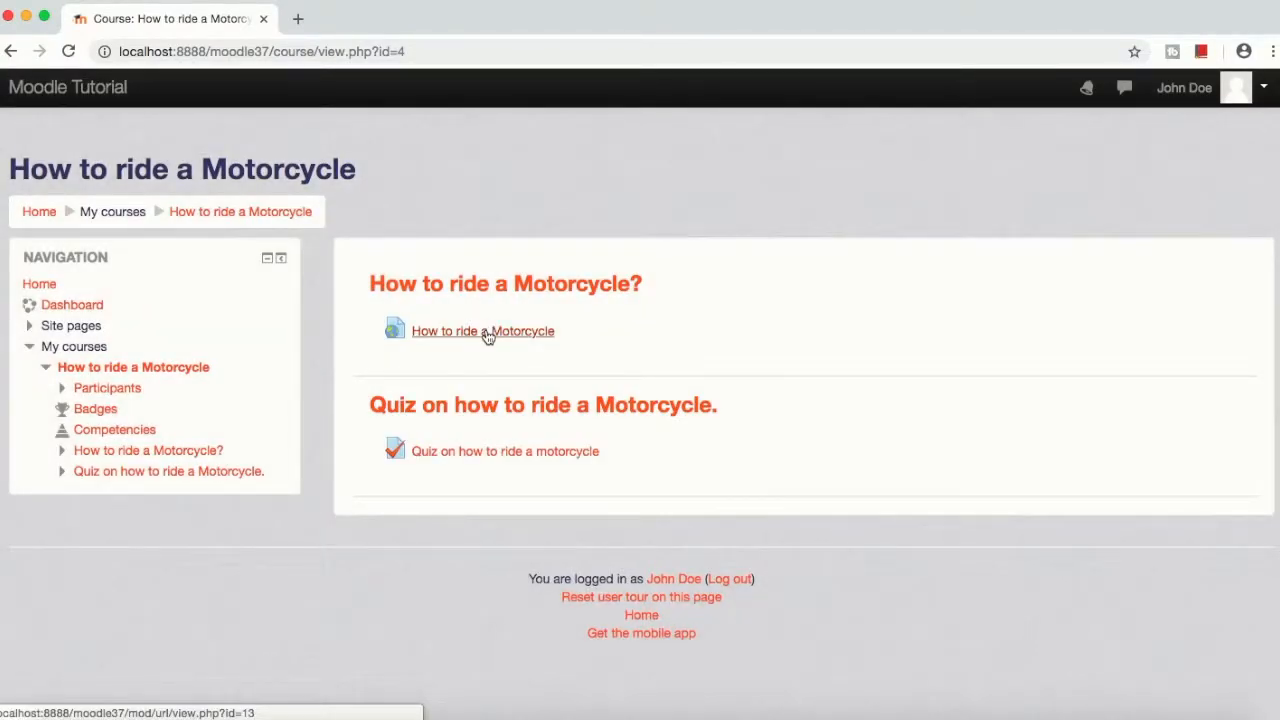
Step: Open the "How to ride a Motorcycle" resource, play its embedded video and skip forward through it
{"action": "left_click", "coordinate": [488, 337]}
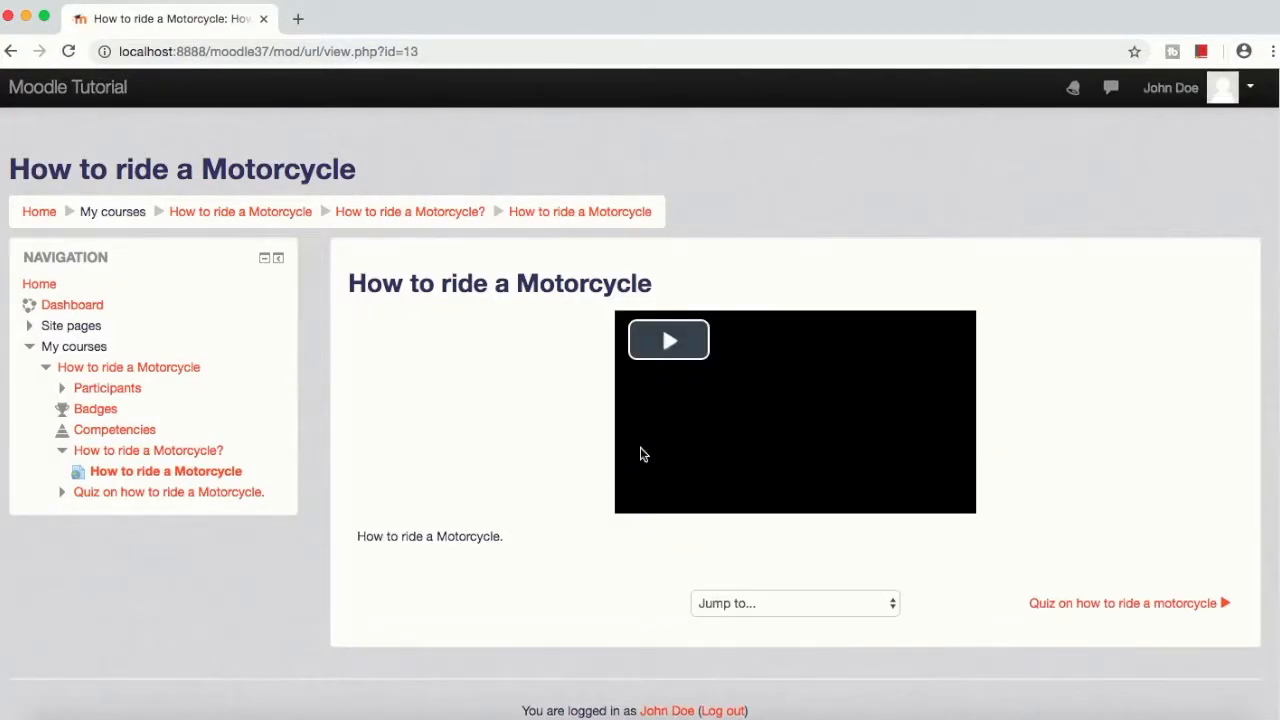
{"action": "left_click", "coordinate": [665, 352]}
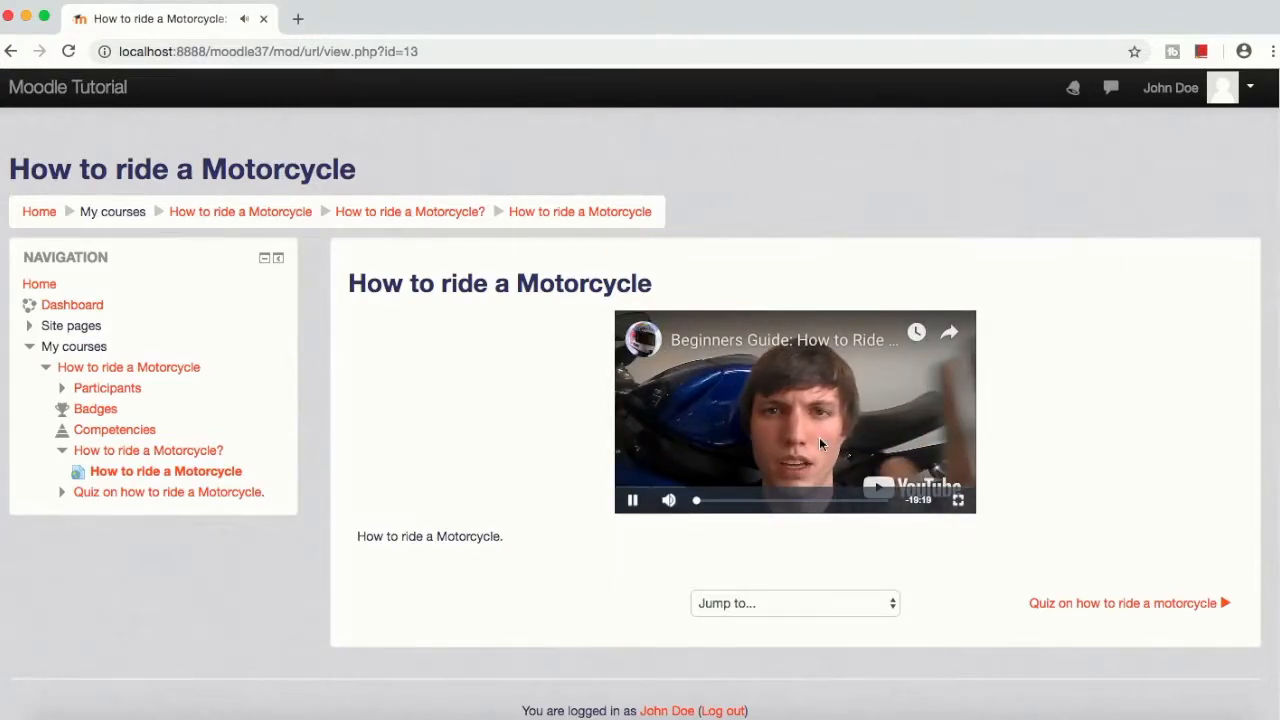
{"action": "left_click", "coordinate": [771, 500]}
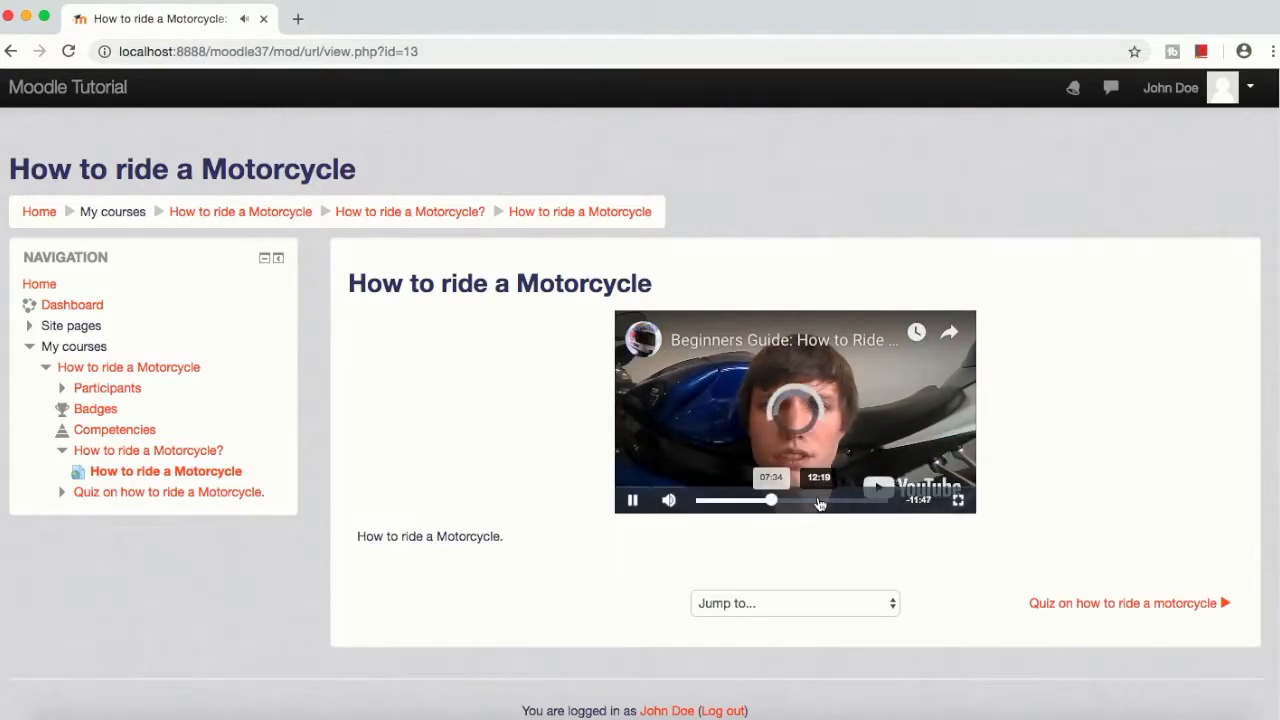
{"action": "left_click", "coordinate": [881, 500]}
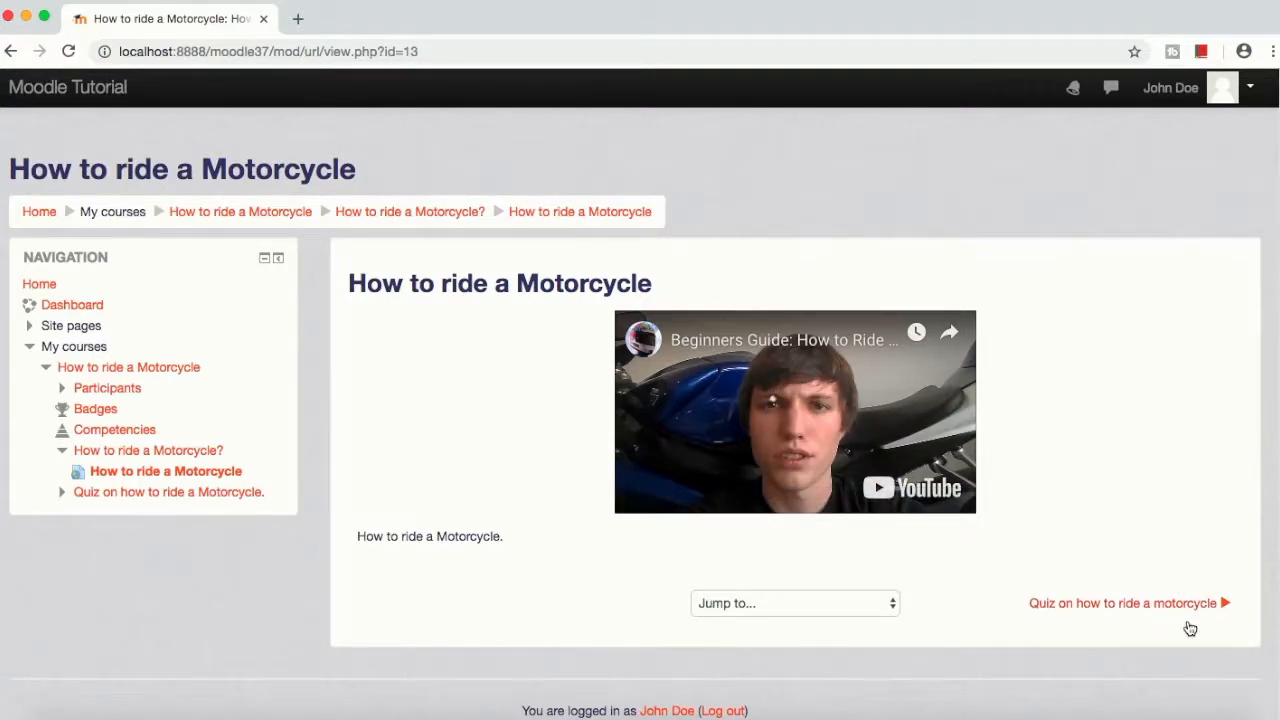
Step: Start an attempt at "Quiz on how to ride a motorcycle" and answer the tyre question with 2
{"action": "left_click", "coordinate": [1122, 606]}
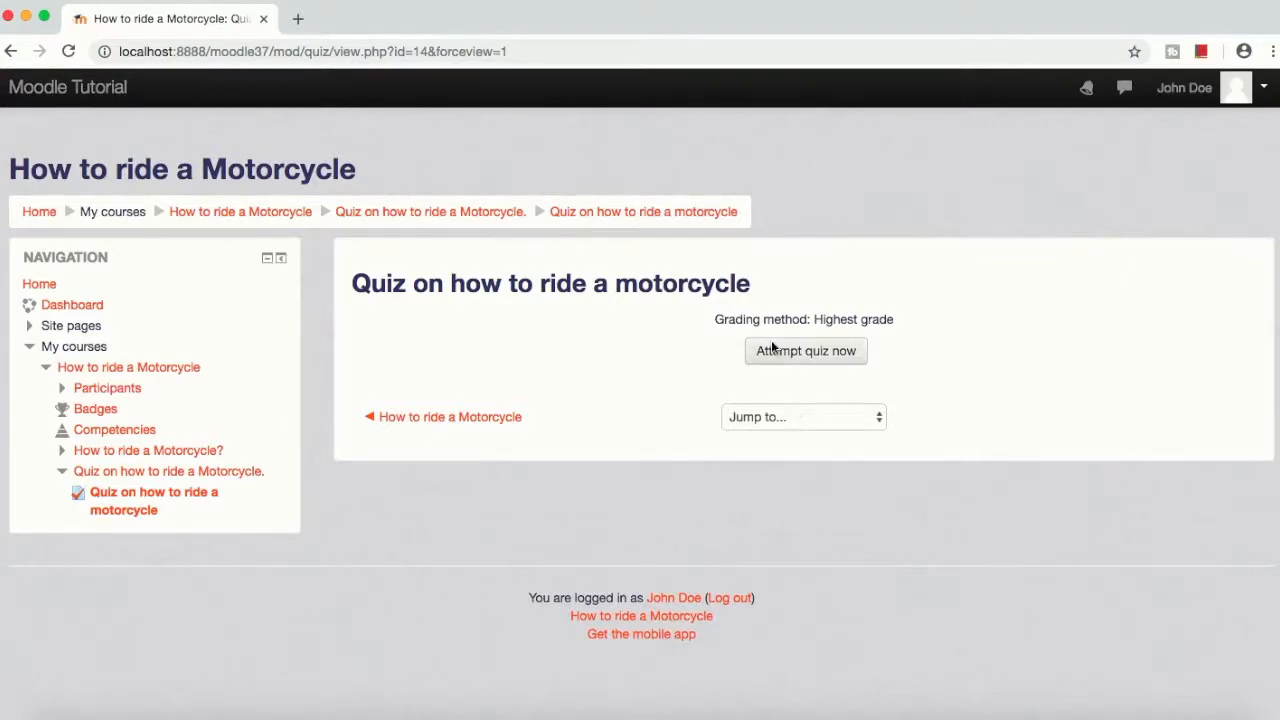
{"action": "left_click", "coordinate": [806, 351]}
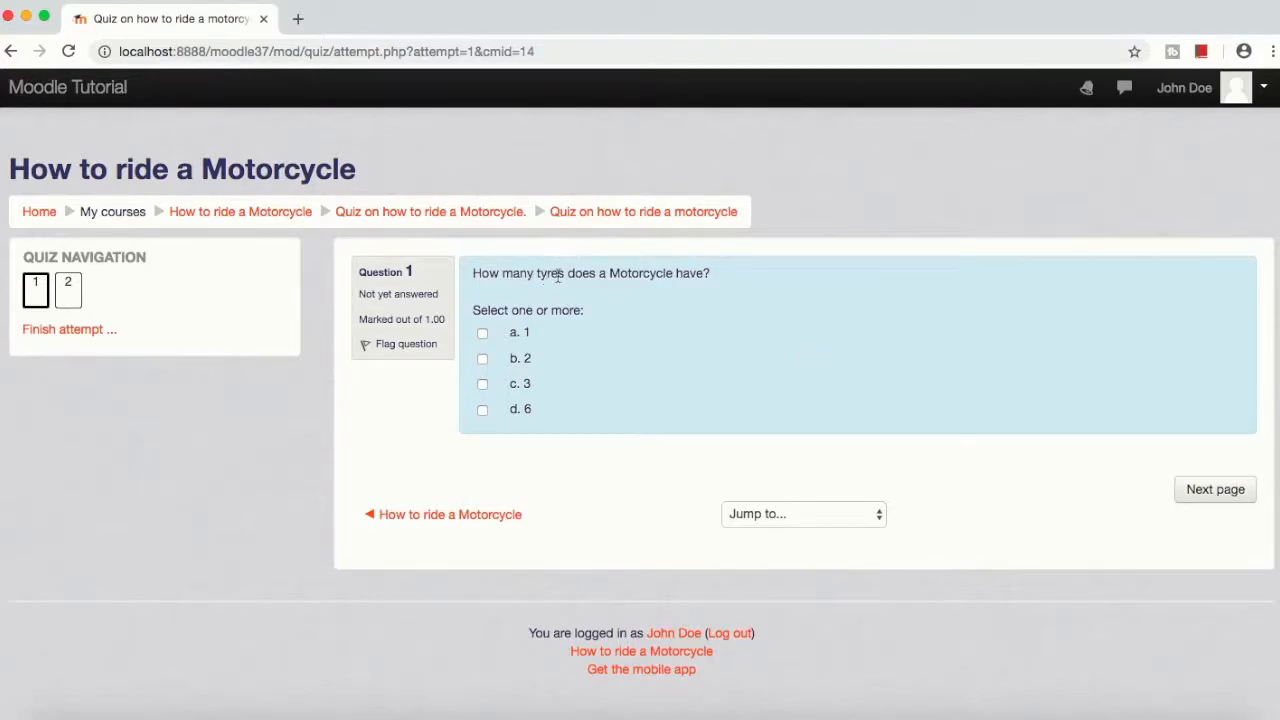
{"action": "left_click", "coordinate": [484, 360]}
{"action": "left_click", "coordinate": [1206, 492]}
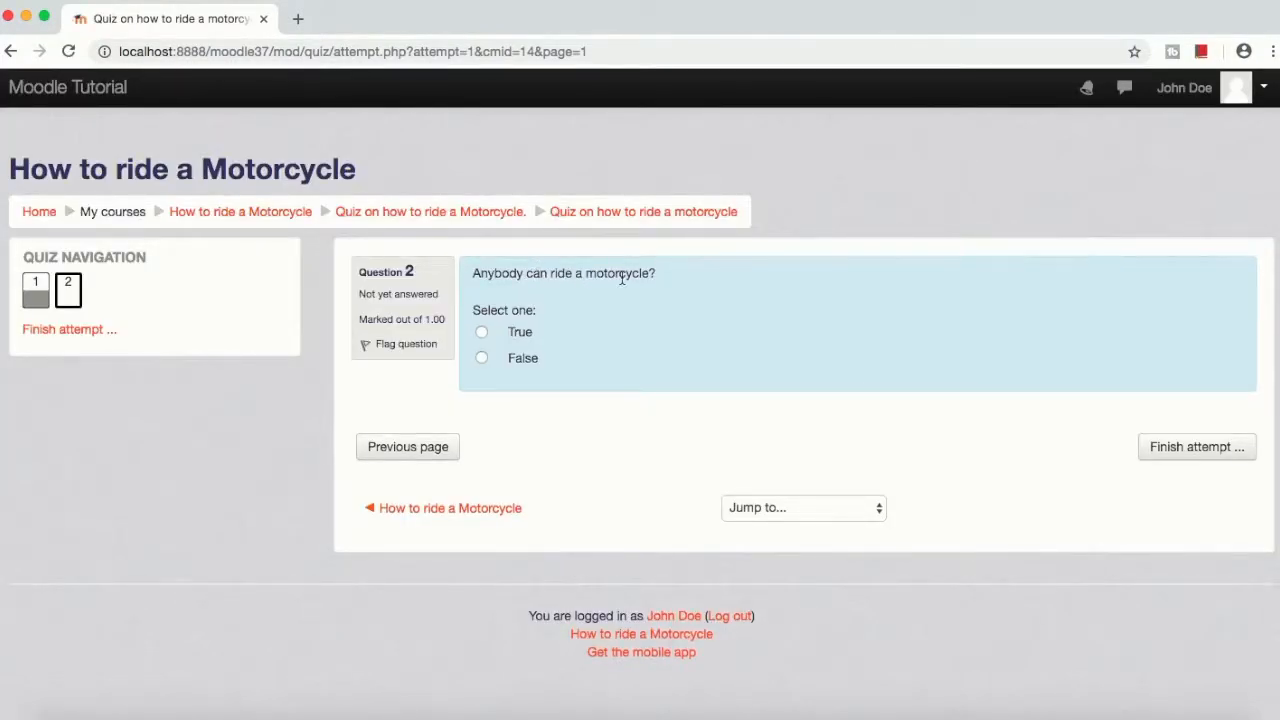
Step: Answer "Anybody can ride a motorcycle?" with False, finish the attempt and submit all answers
{"action": "left_click", "coordinate": [483, 359]}
{"action": "left_click", "coordinate": [1186, 448]}
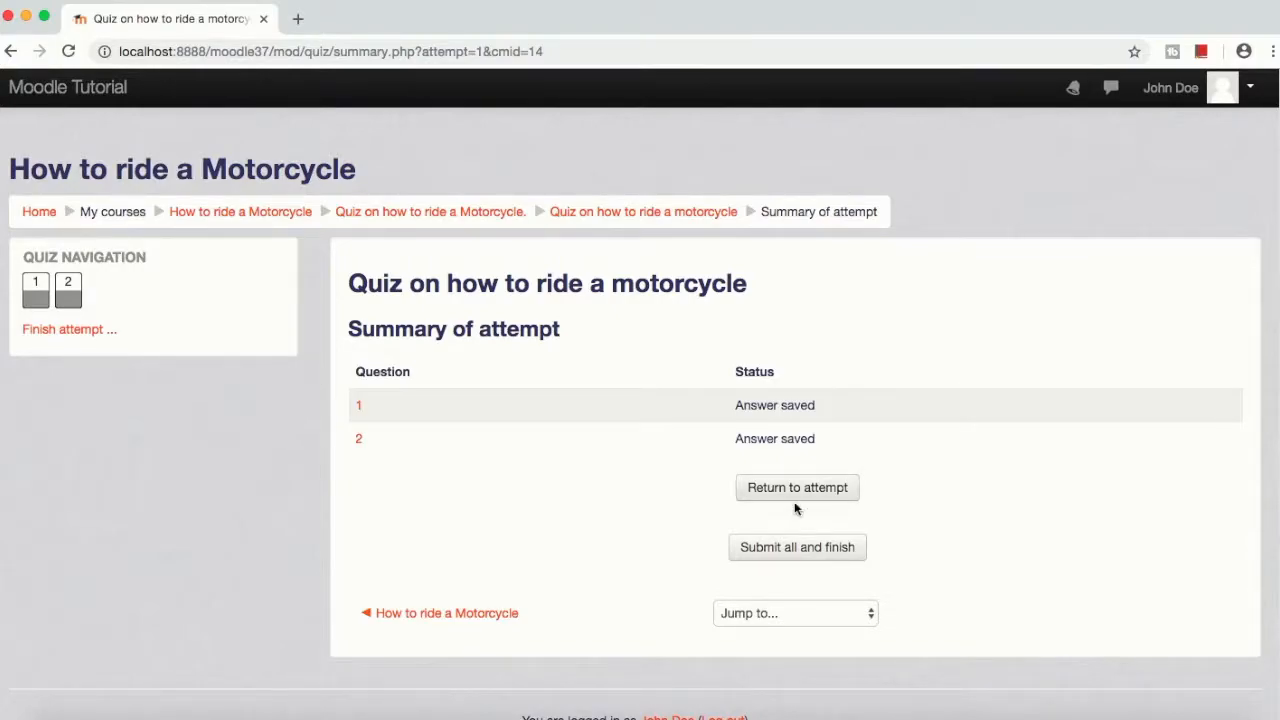
{"action": "left_click", "coordinate": [813, 550]}
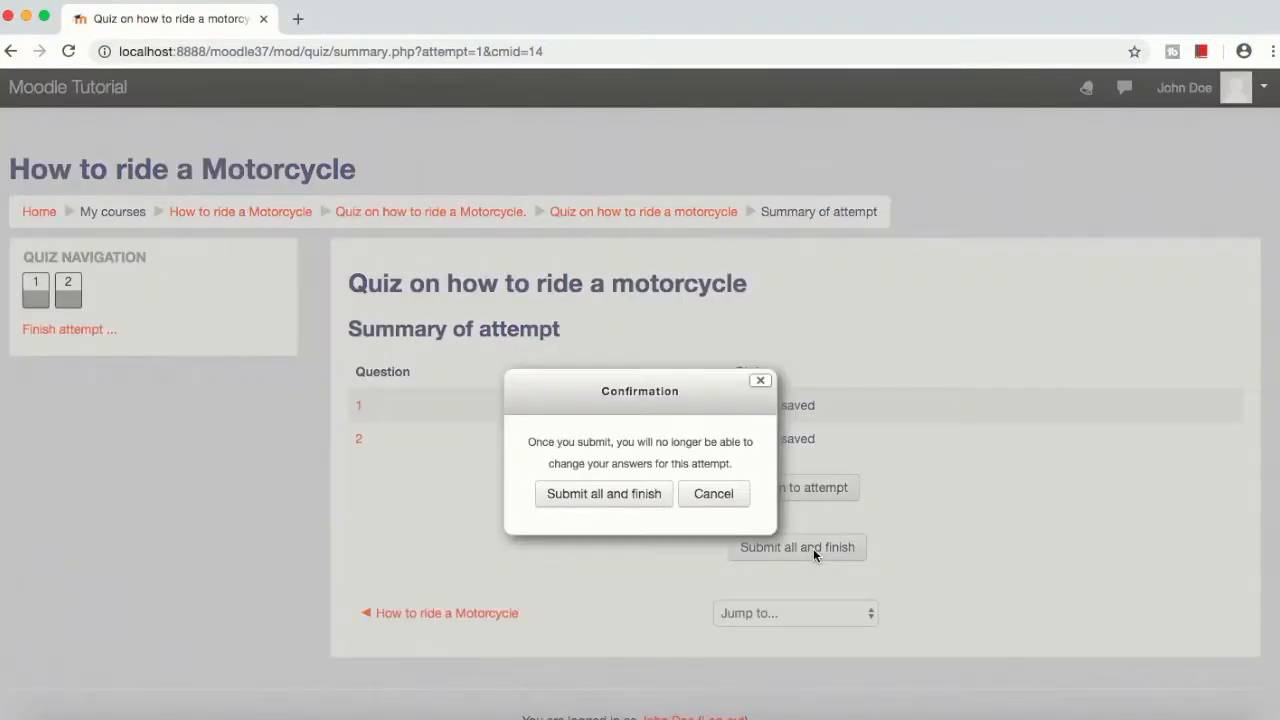
{"action": "left_click", "coordinate": [608, 494]}
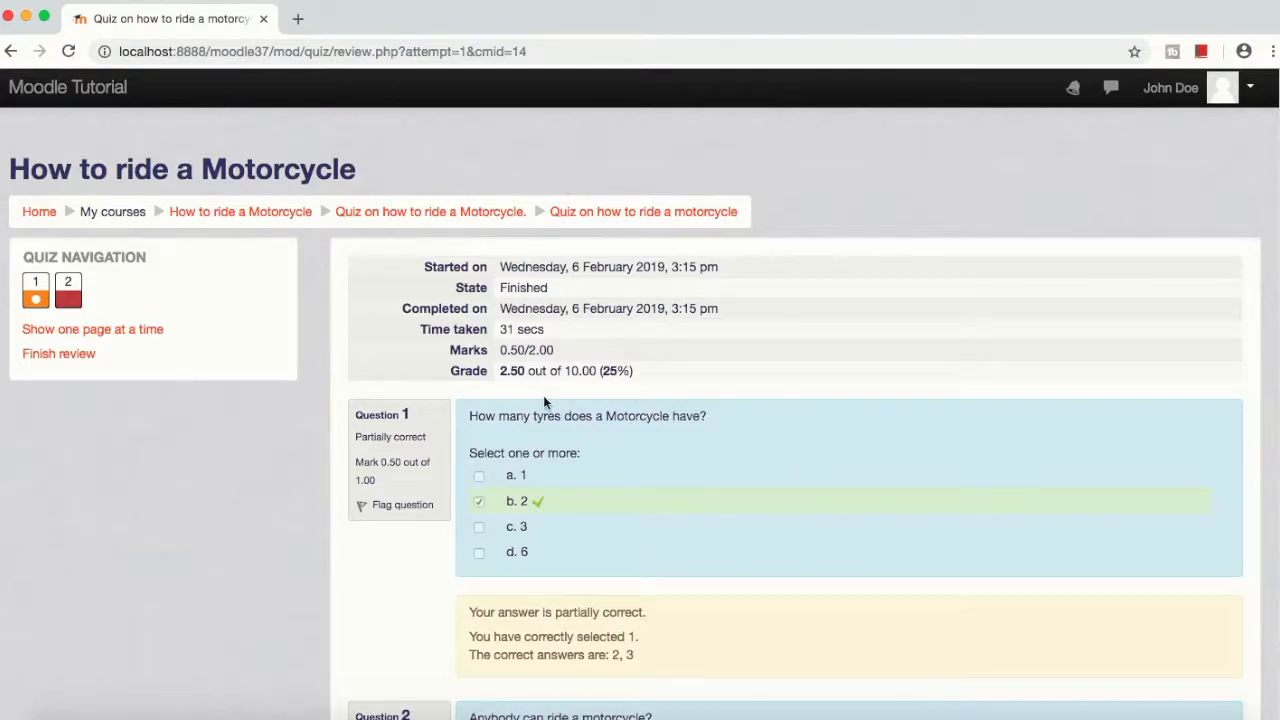
Step: Examine the grade and the feedback on both questions of the submitted attempt, and finish the review
{"action": "scroll", "coordinate": [564, 390], "scroll_direction": "down", "scroll_amount": 1}
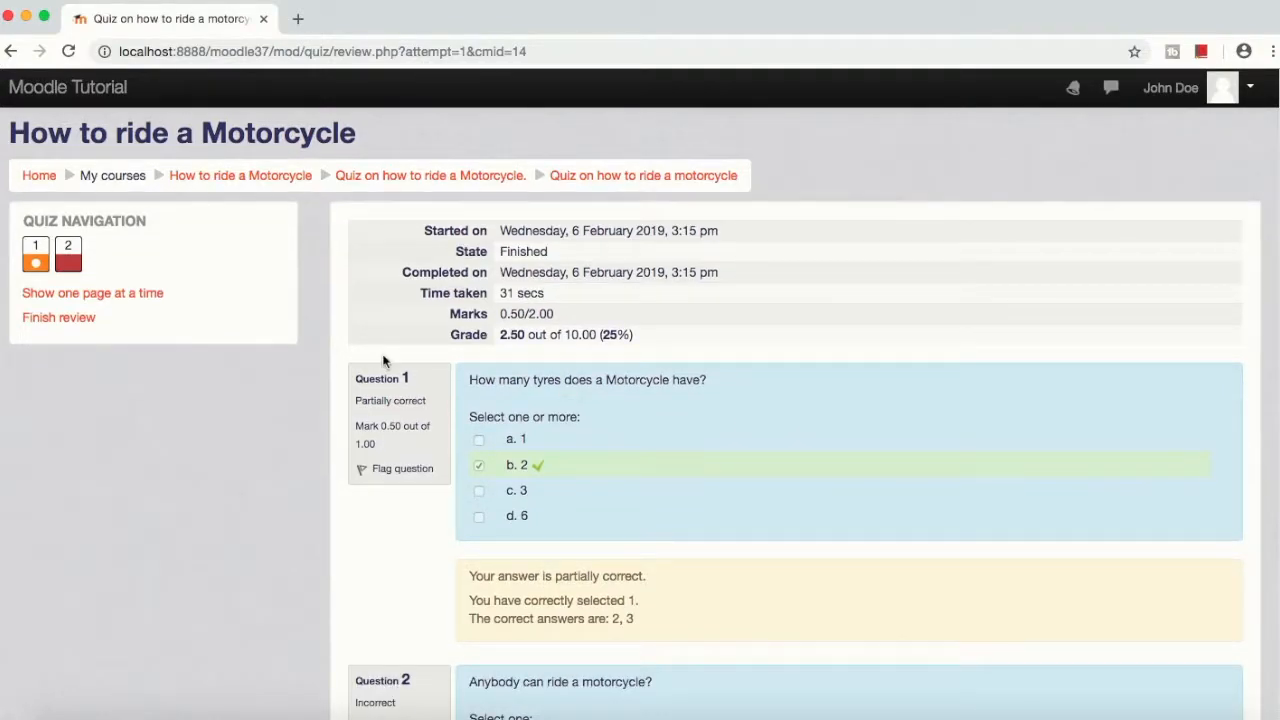
{"action": "scroll", "coordinate": [740, 483], "scroll_direction": "down", "scroll_amount": 1}
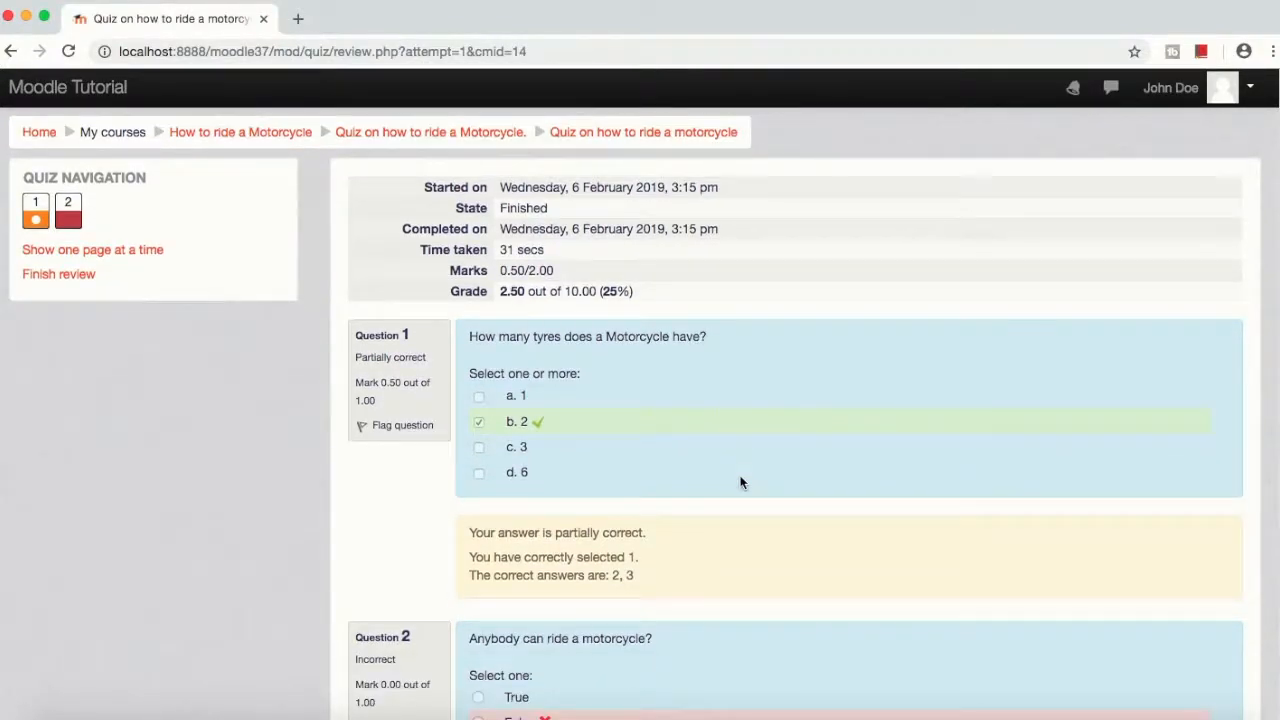
{"action": "scroll", "coordinate": [740, 483], "scroll_direction": "down", "scroll_amount": 1}
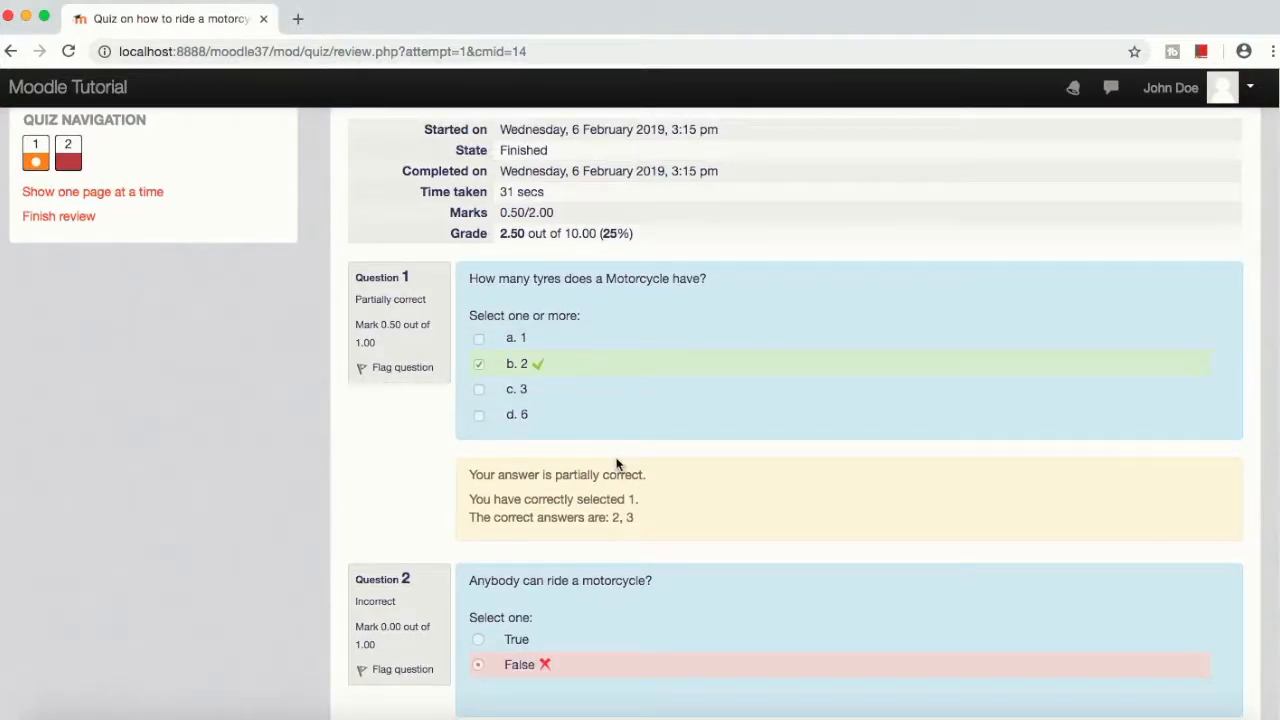
{"action": "left_click", "coordinate": [538, 474]}
{"action": "triple_click", "coordinate": [538, 474]}
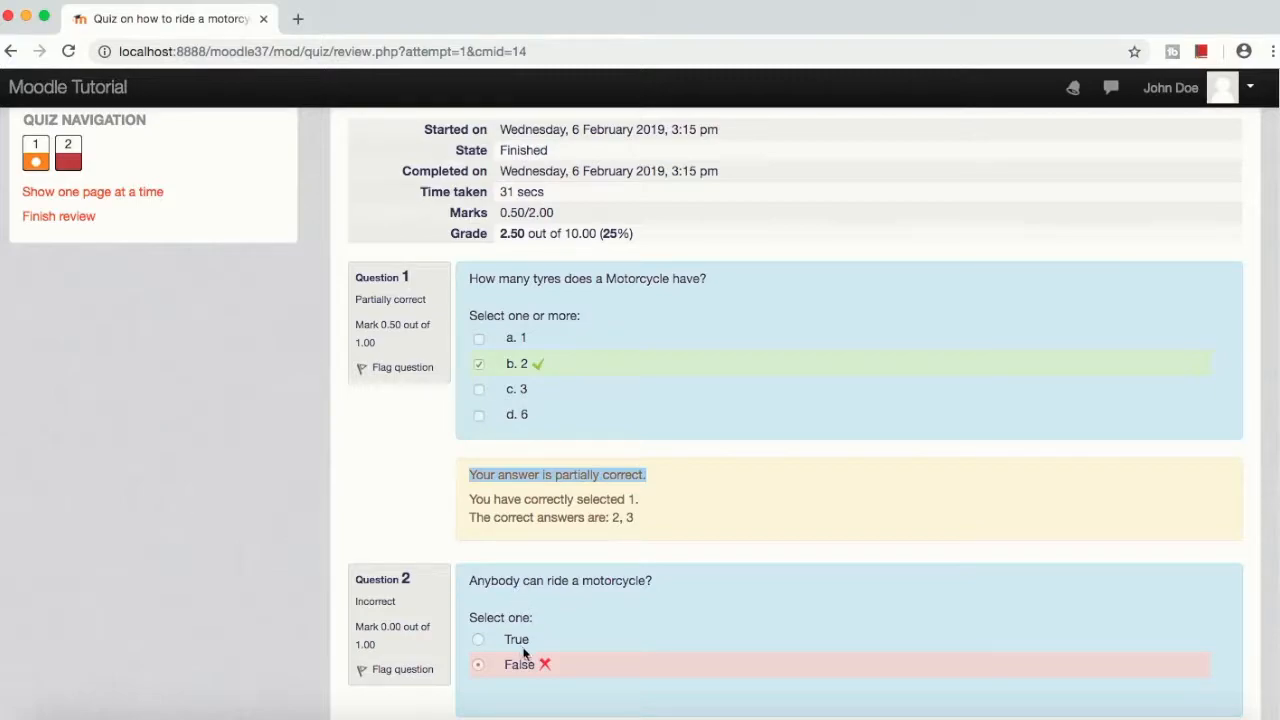
{"action": "left_click", "coordinate": [473, 500]}
{"action": "left_click_drag", "start_coordinate": [473, 500], "coordinate": [655, 505]}
{"action": "left_click", "coordinate": [515, 522]}
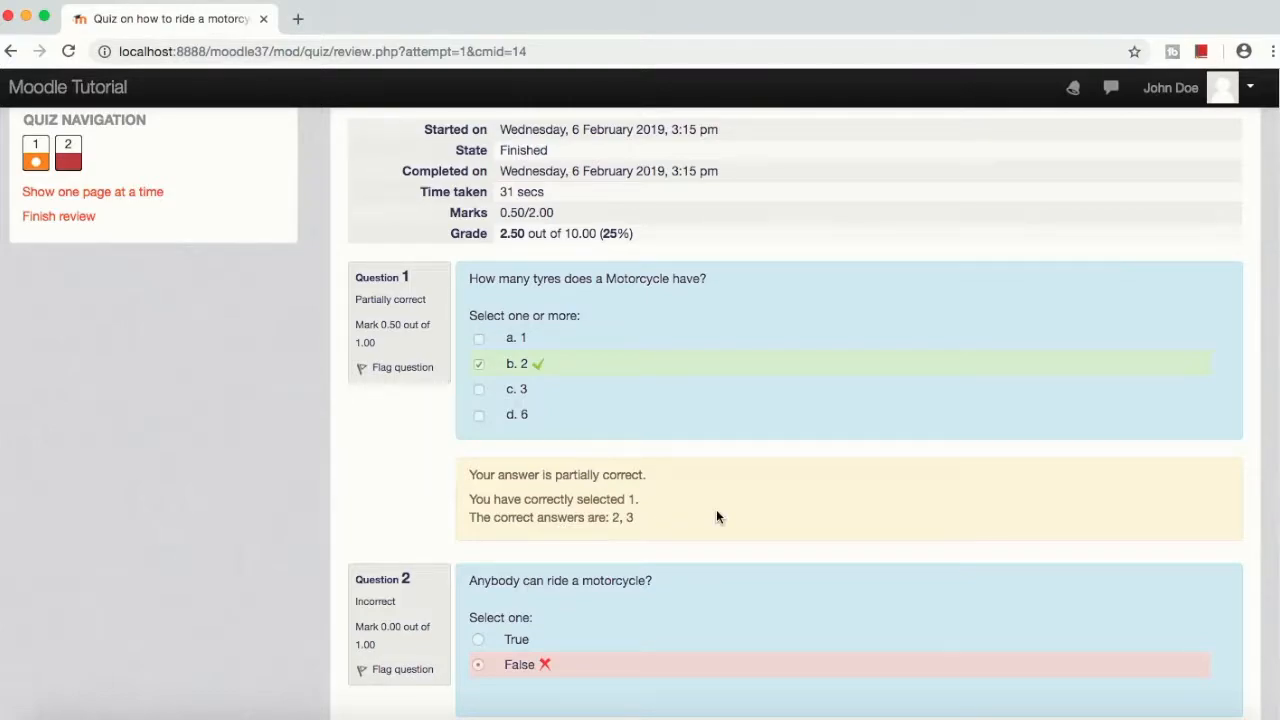
{"action": "scroll", "coordinate": [716, 511], "scroll_direction": "down", "scroll_amount": 5}
{"action": "left_click", "coordinate": [1216, 532]}
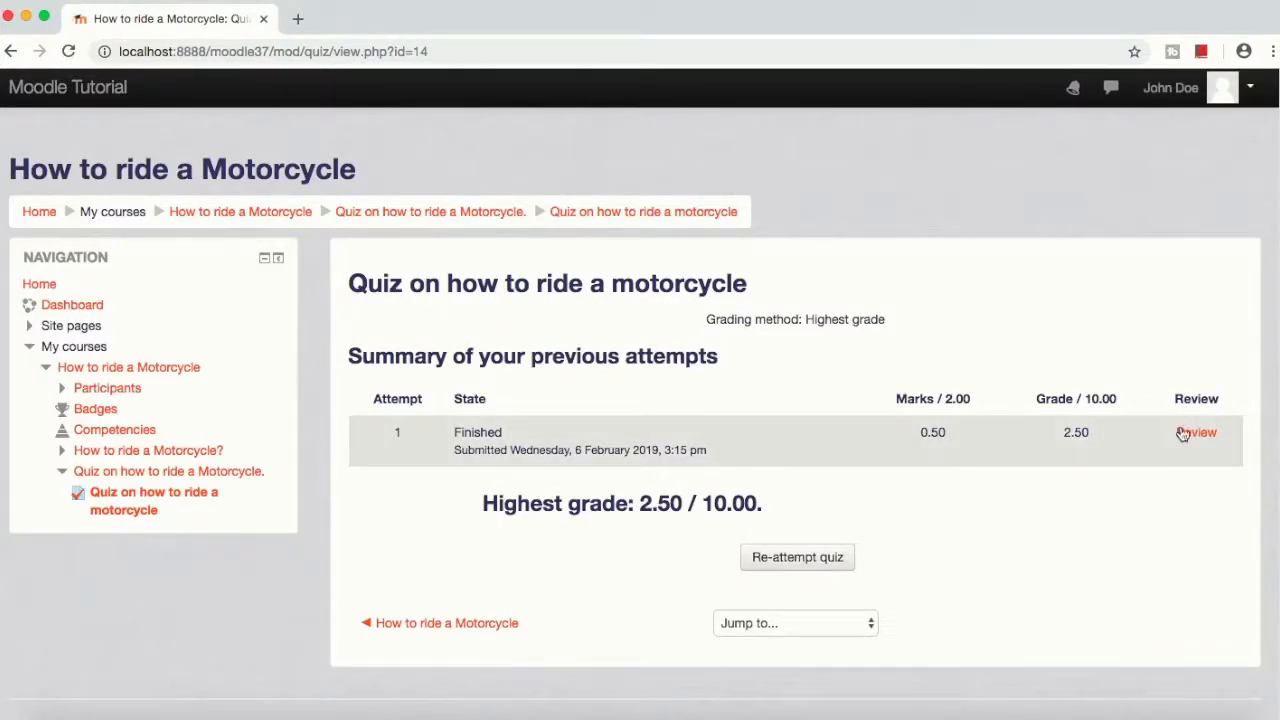
Step: Look over the summary of previous quiz attempts and log out of the student account
{"action": "scroll", "coordinate": [687, 511], "scroll_direction": "down", "scroll_amount": 2}
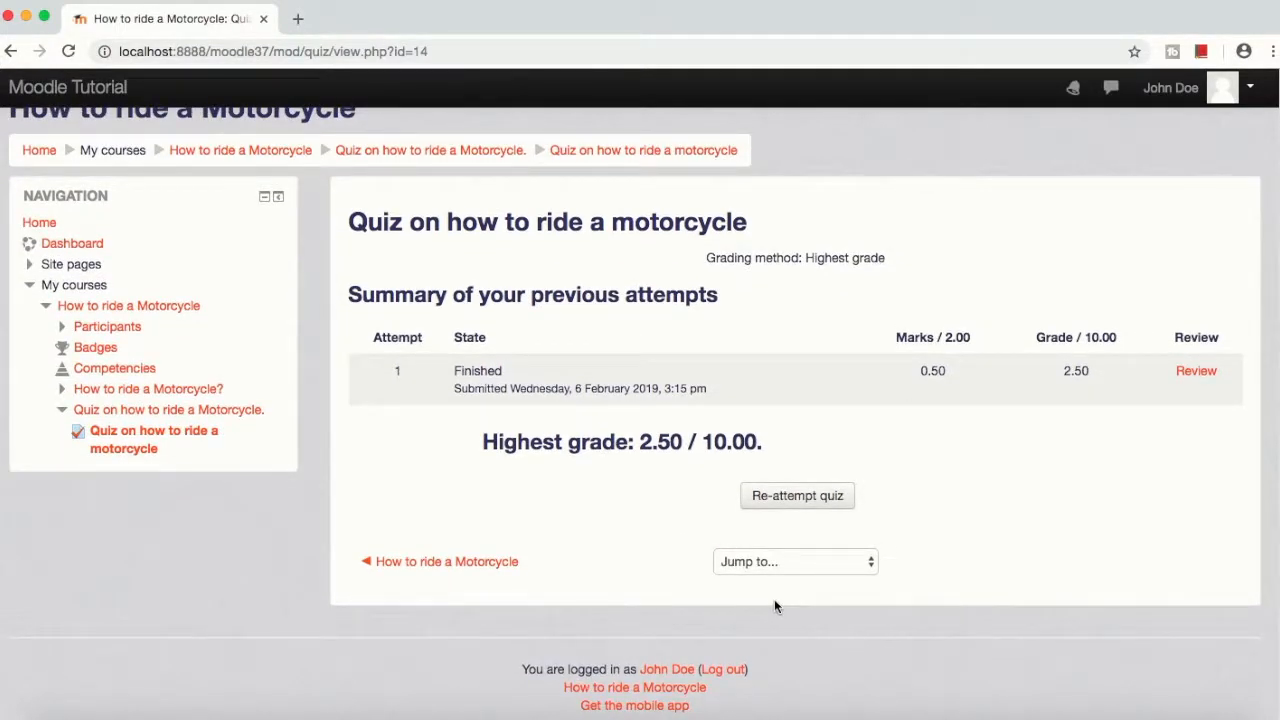
{"action": "scroll", "coordinate": [970, 572], "scroll_direction": "up", "scroll_amount": 2}
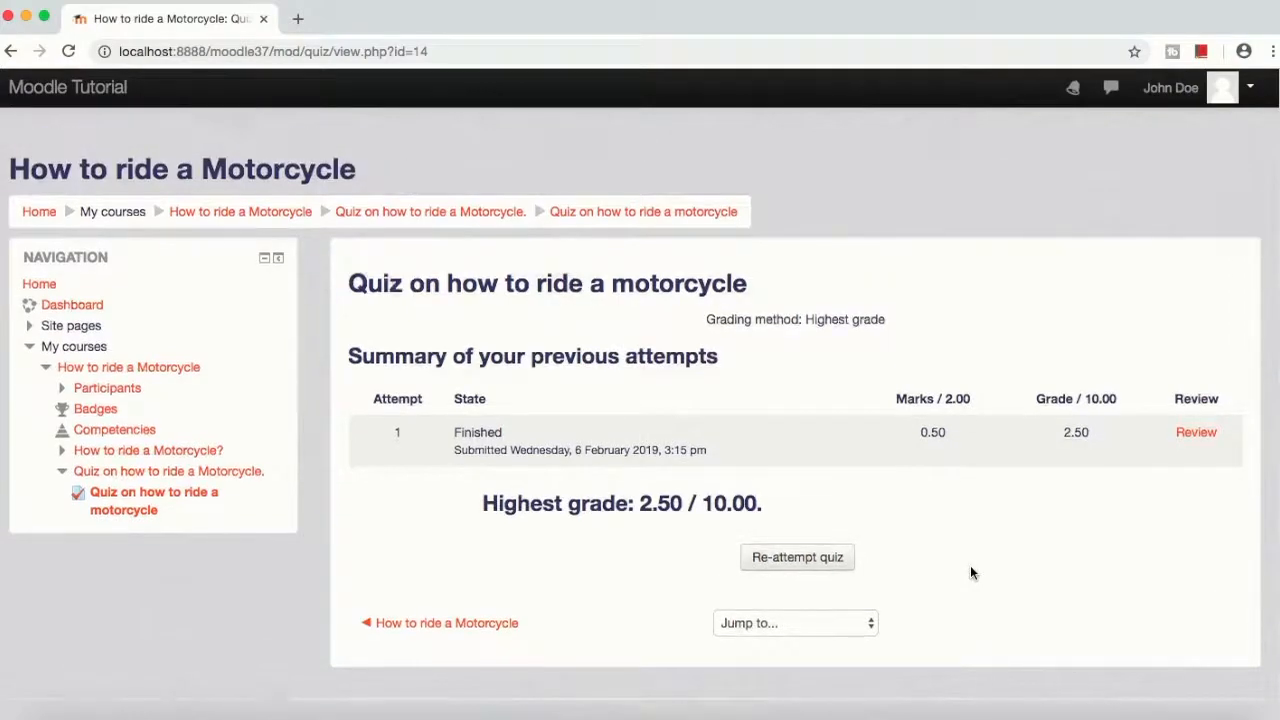
{"action": "left_click", "coordinate": [1247, 89]}
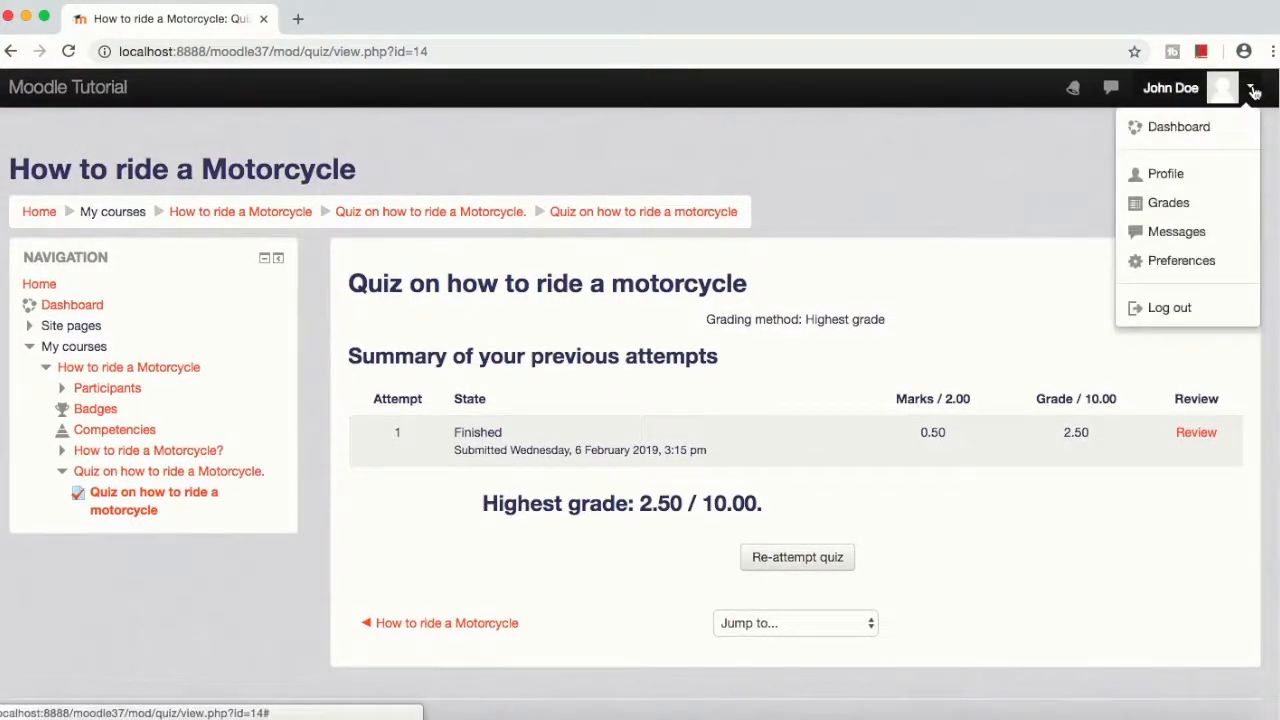
{"action": "left_click", "coordinate": [1162, 307]}
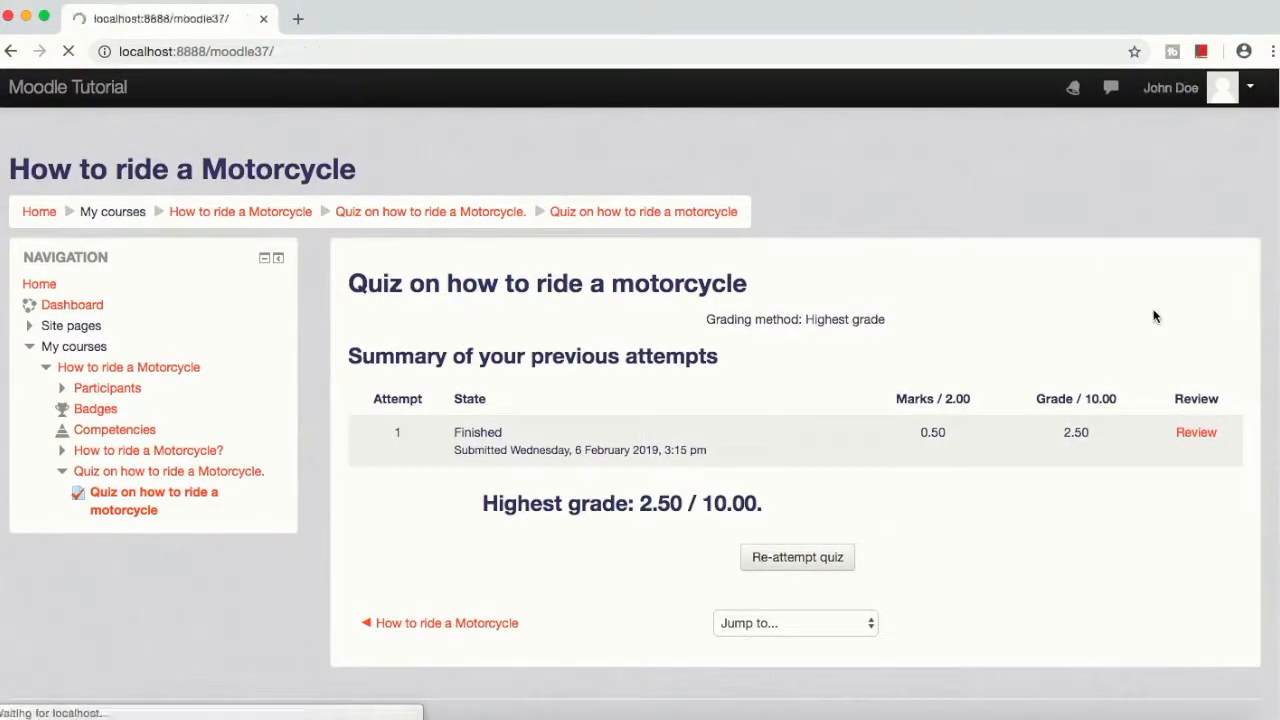